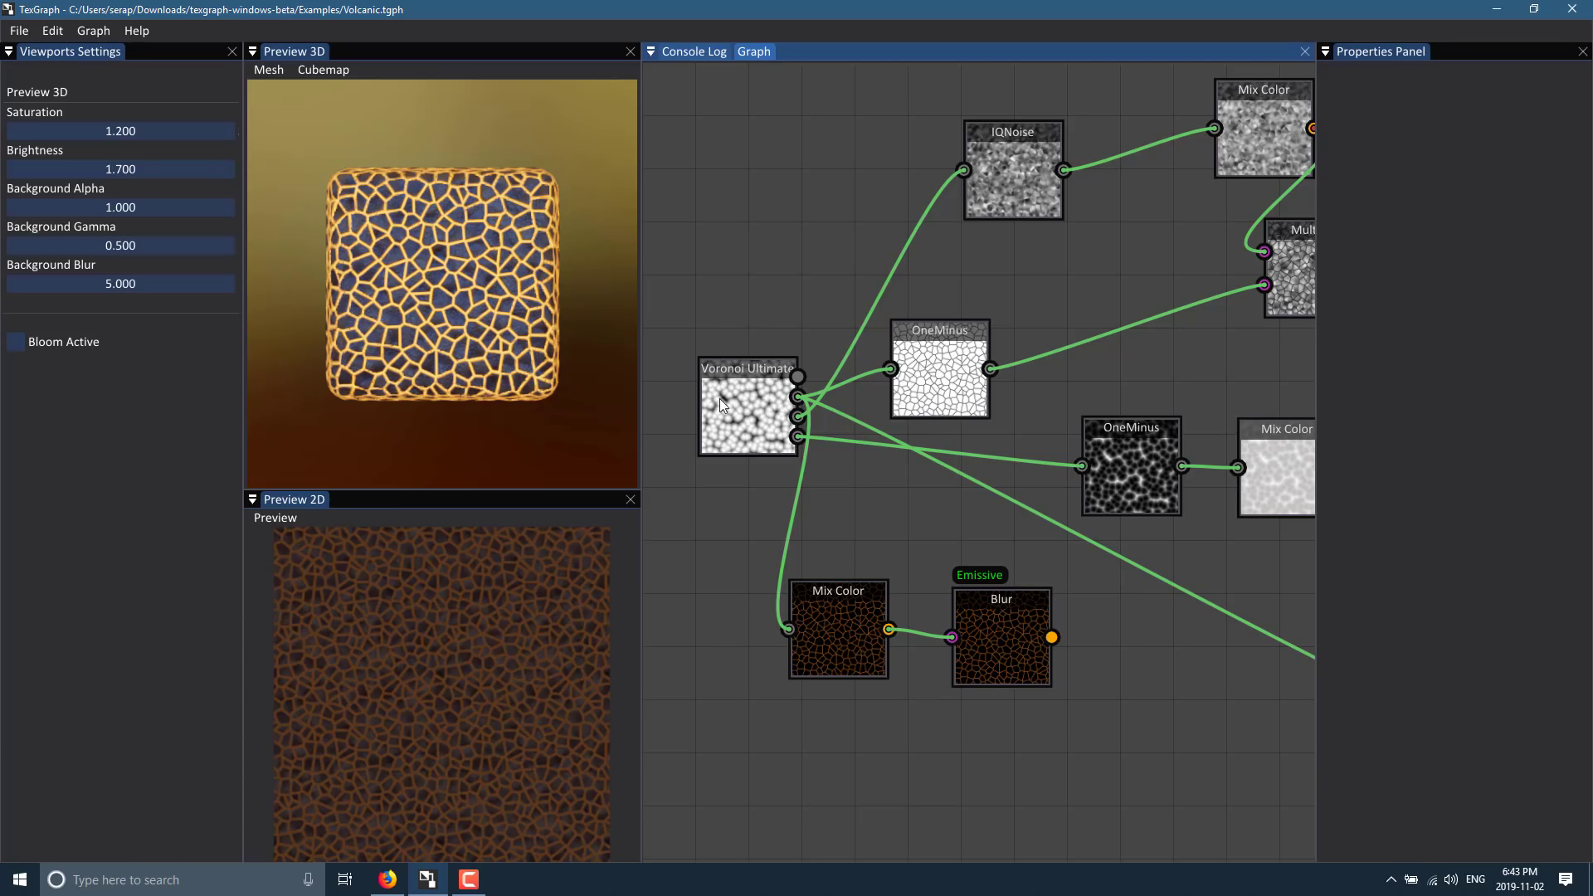
- Pan the graph across the Roughness, Height, Normal and Albedo nodes and turn the preview cube to a corner
drag(448, 211, 555, 342)
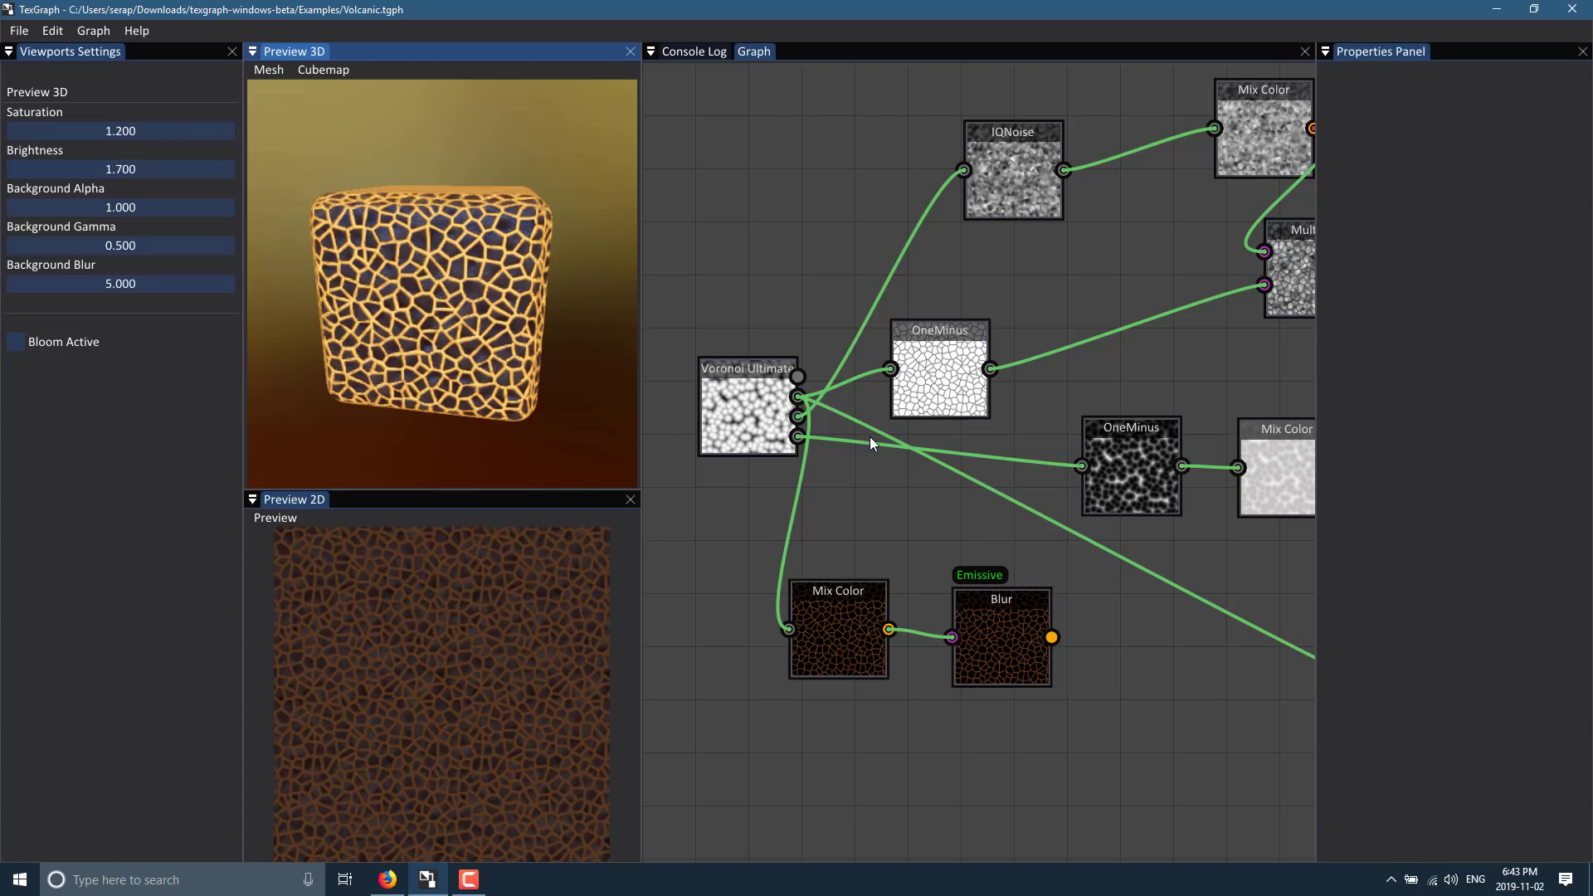
drag(1051, 349, 856, 415)
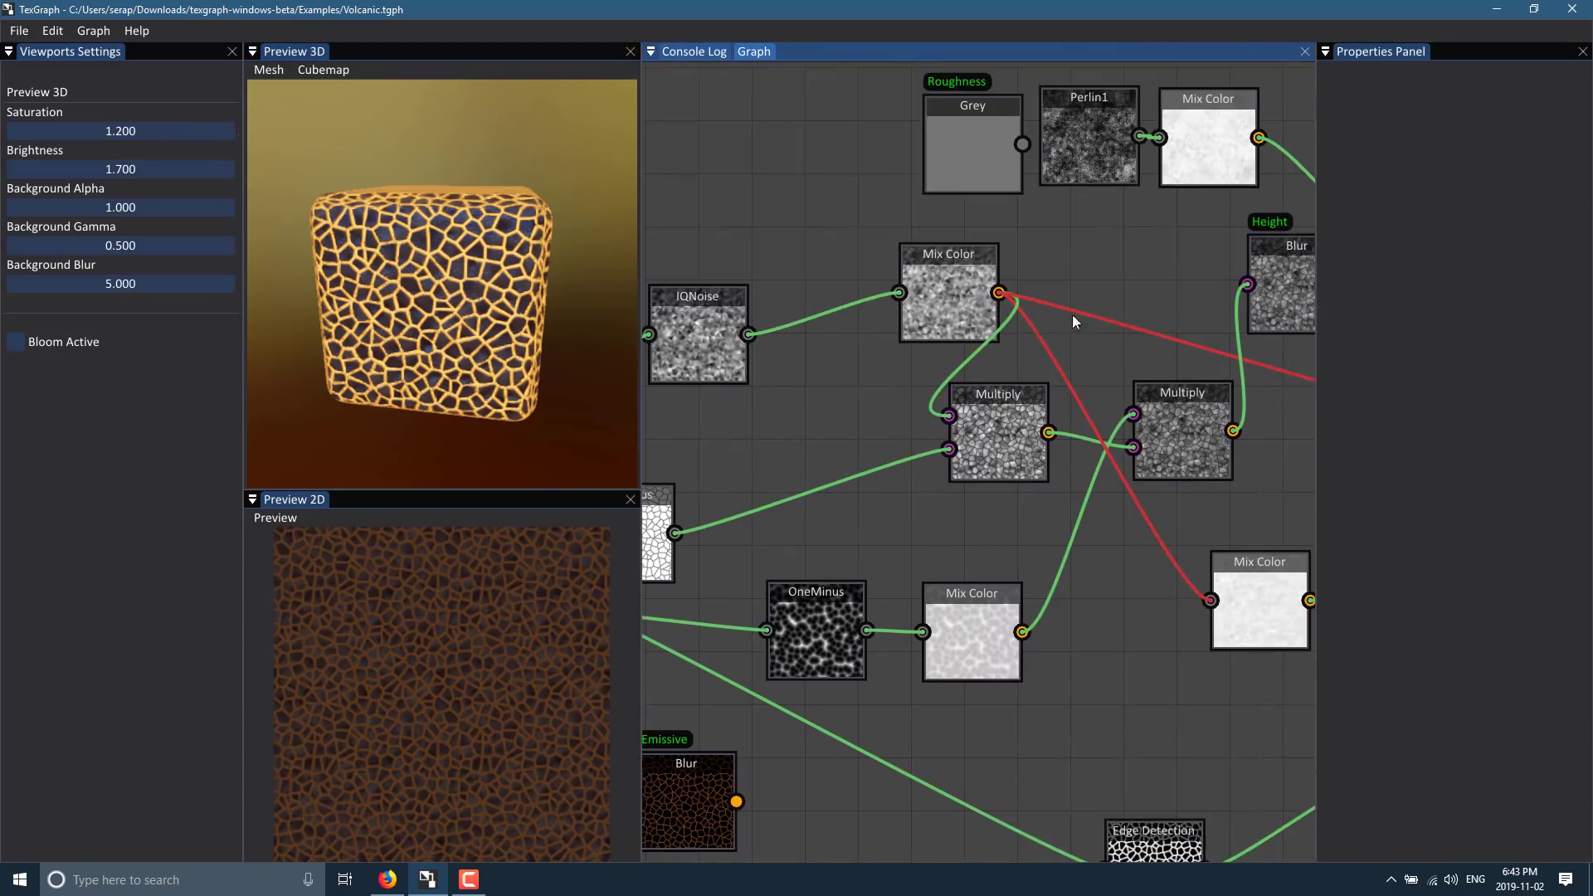
drag(1072, 316, 871, 315)
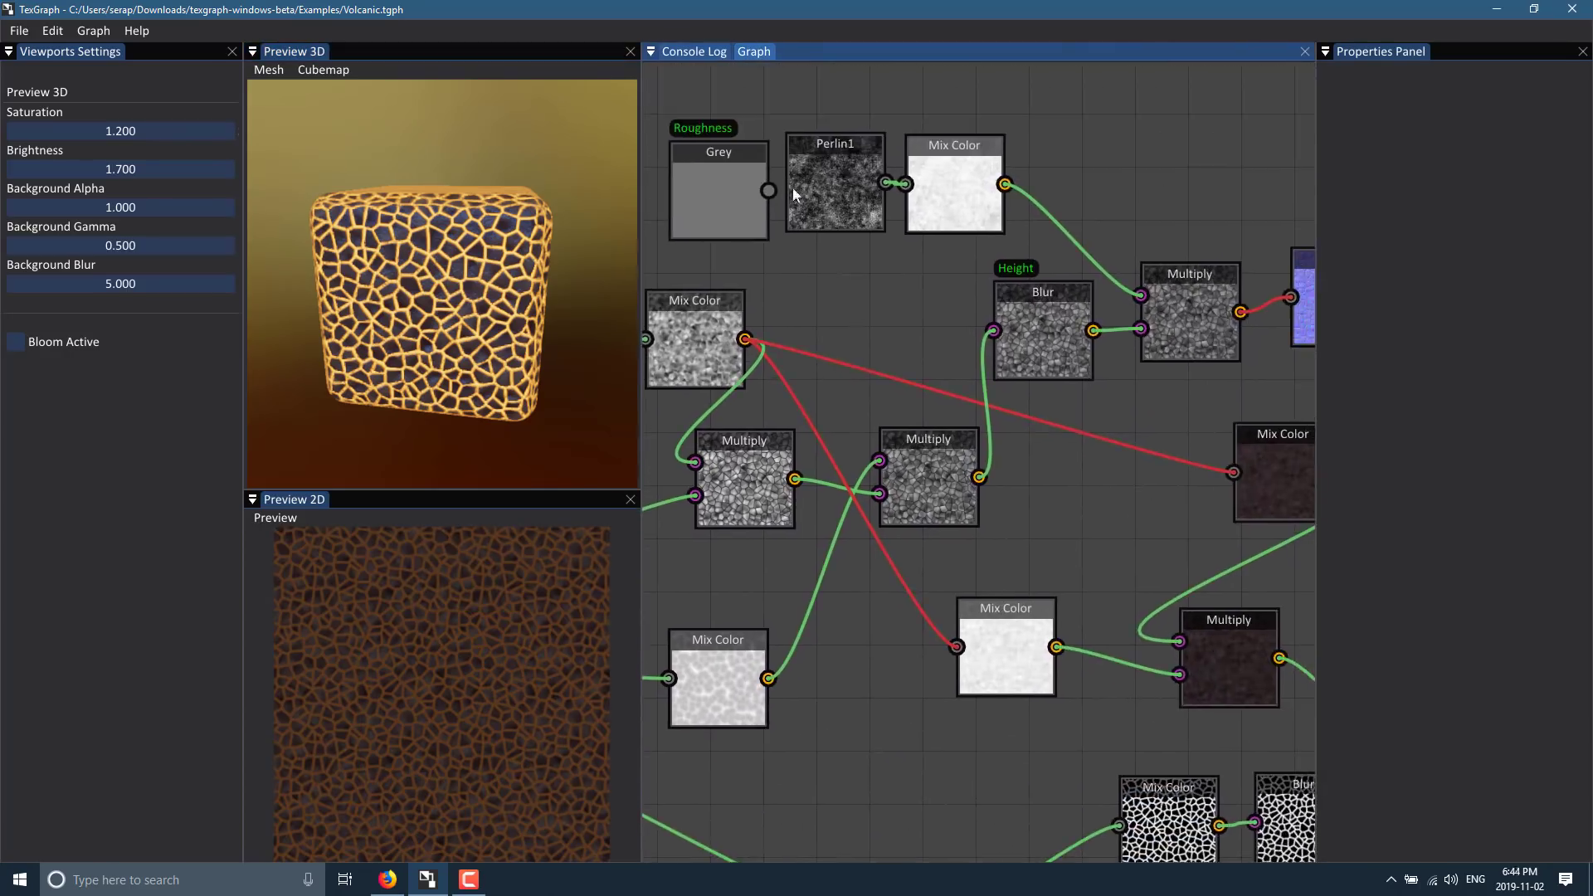
drag(1215, 187, 797, 237)
drag(1221, 484, 1298, 167)
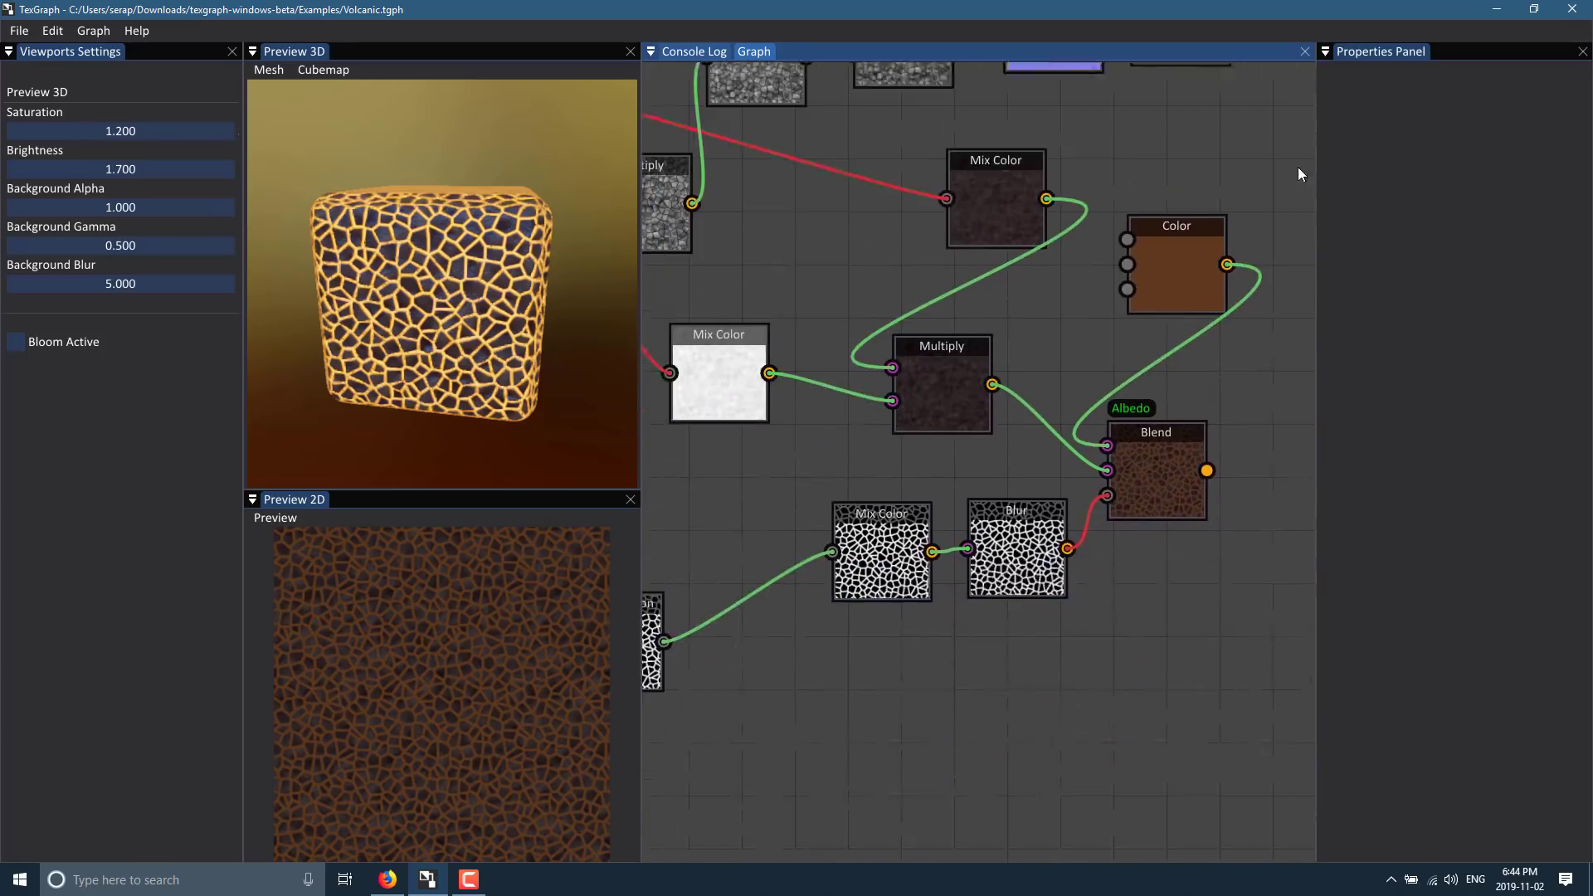
mouse_move(1109, 633)
mouse_down()
mouse_move(1081, 675)
mouse_move(1112, 651)
mouse_up()
scroll(1060, 577, right, 5)
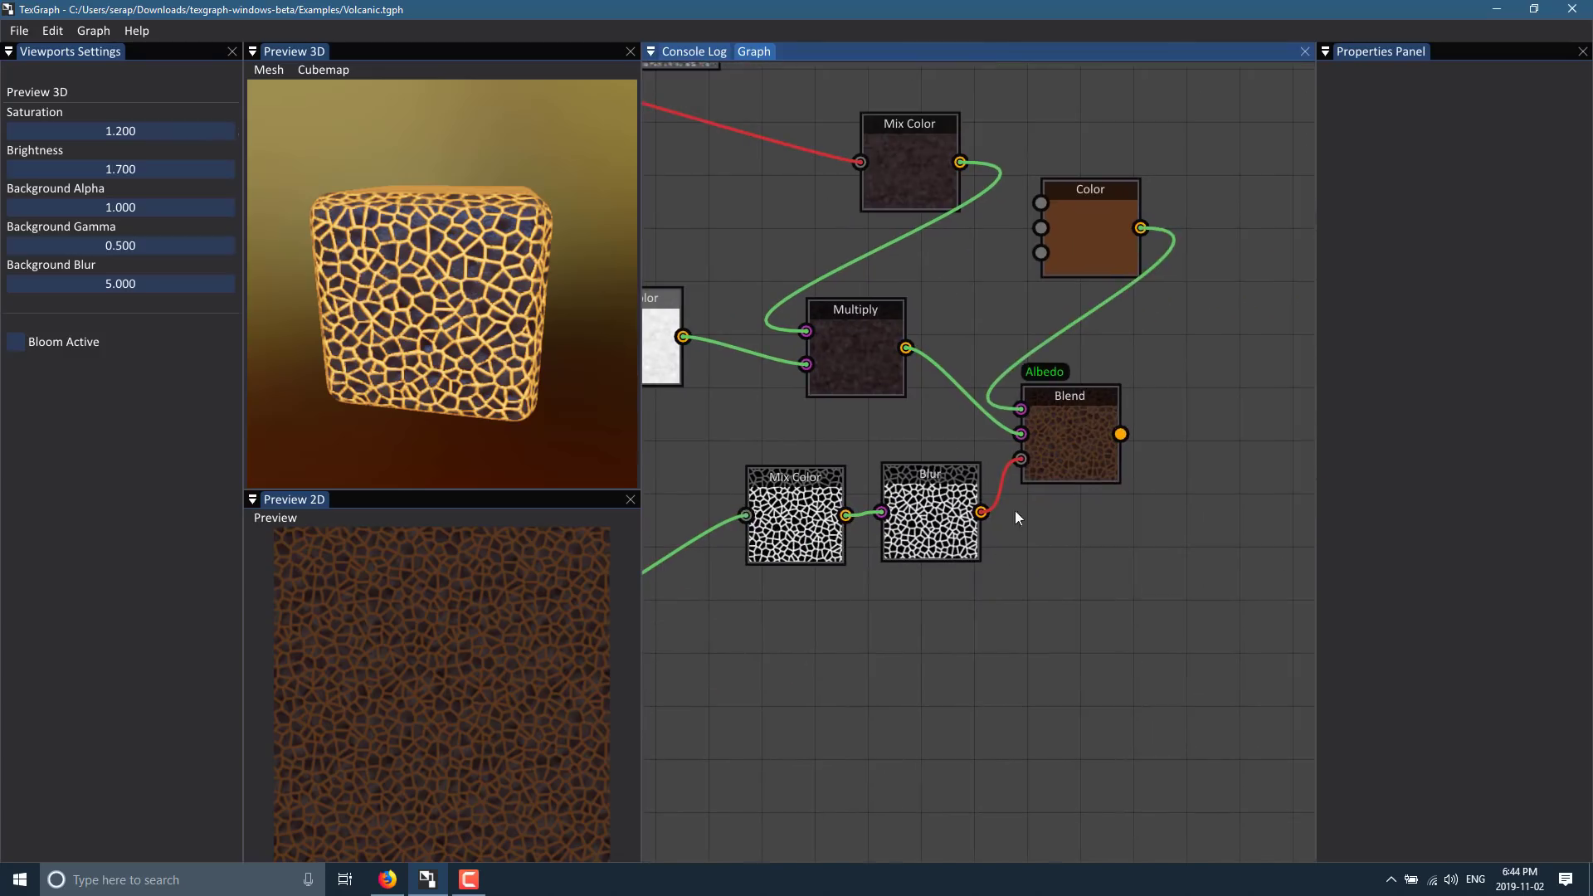
scroll(1196, 415, up, 5)
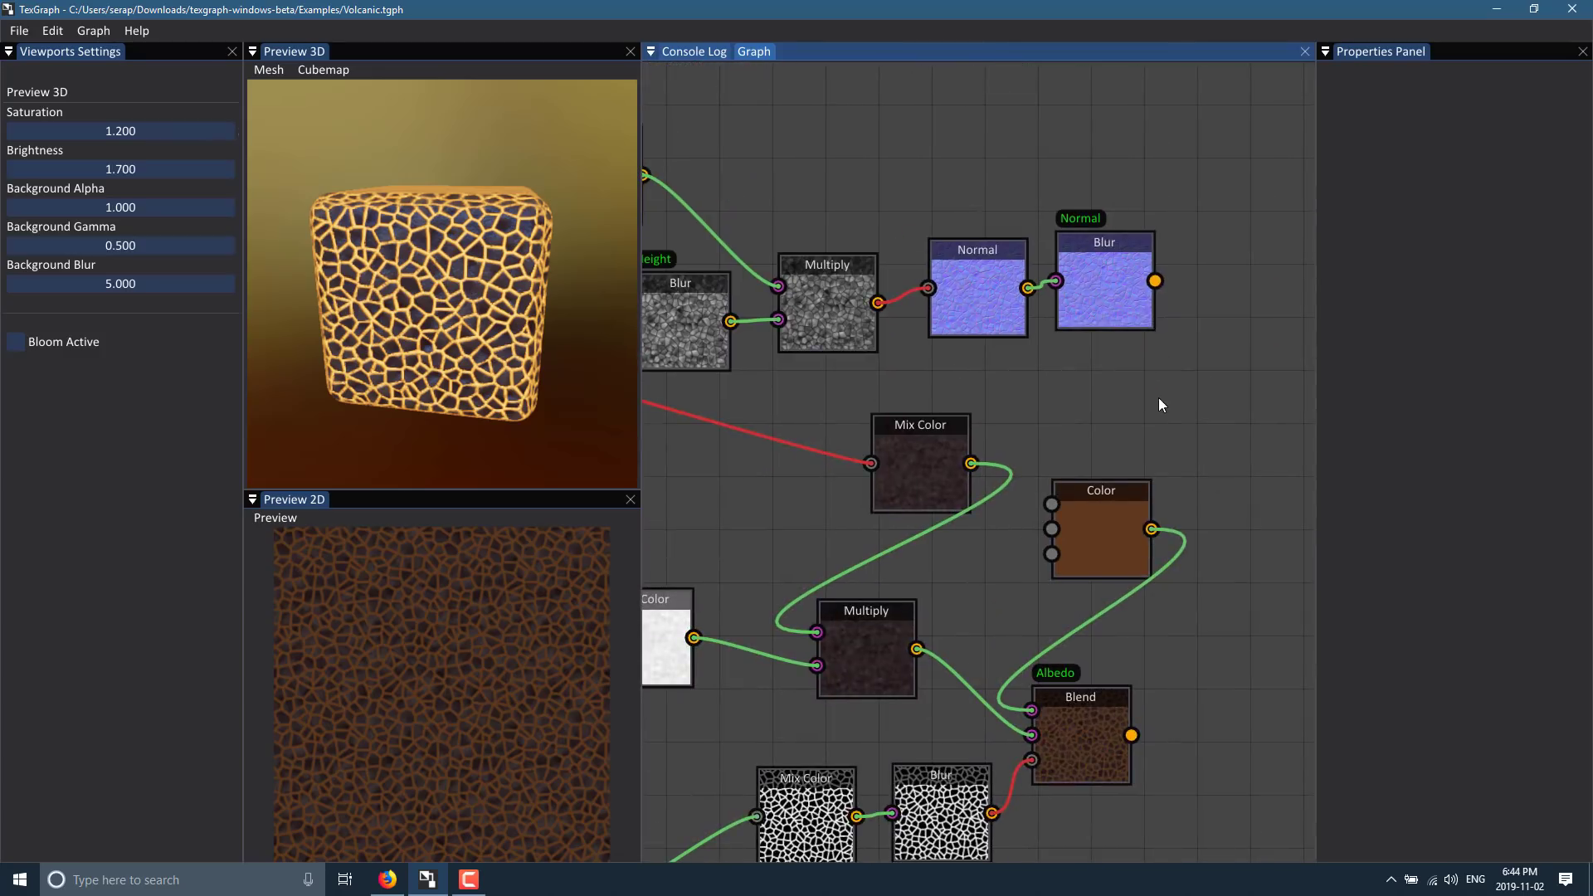
scroll(1133, 352, left, 1)
scroll(1134, 352, down, 1)
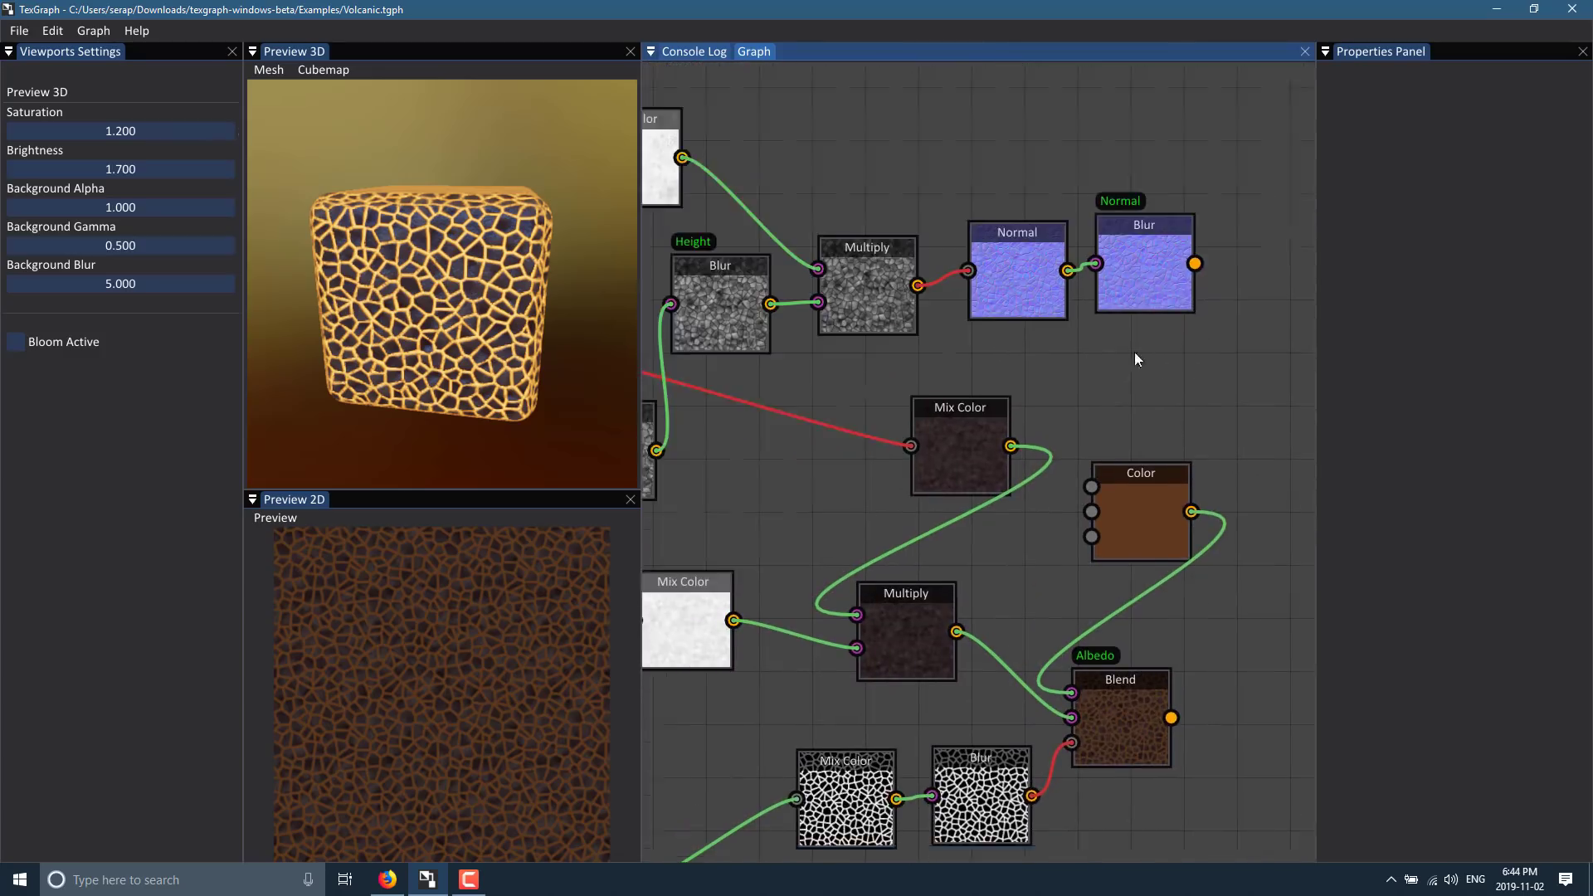
drag(380, 297, 286, 284)
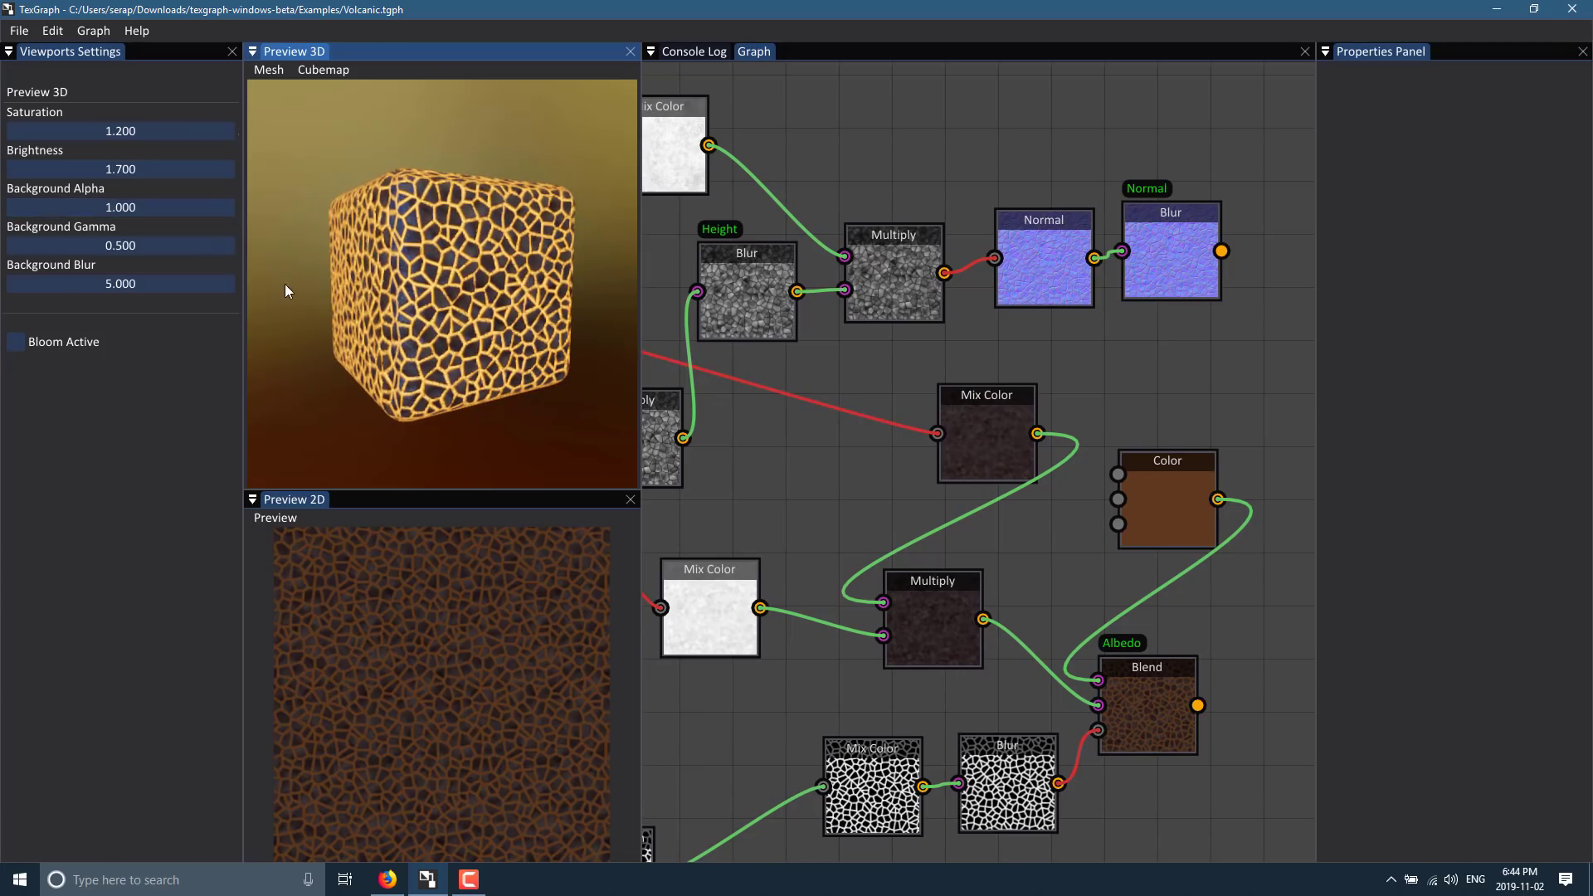
- Turn on bloom in the 3D preview and lower background blur to 0.720
click(17, 341)
drag(477, 290, 270, 152)
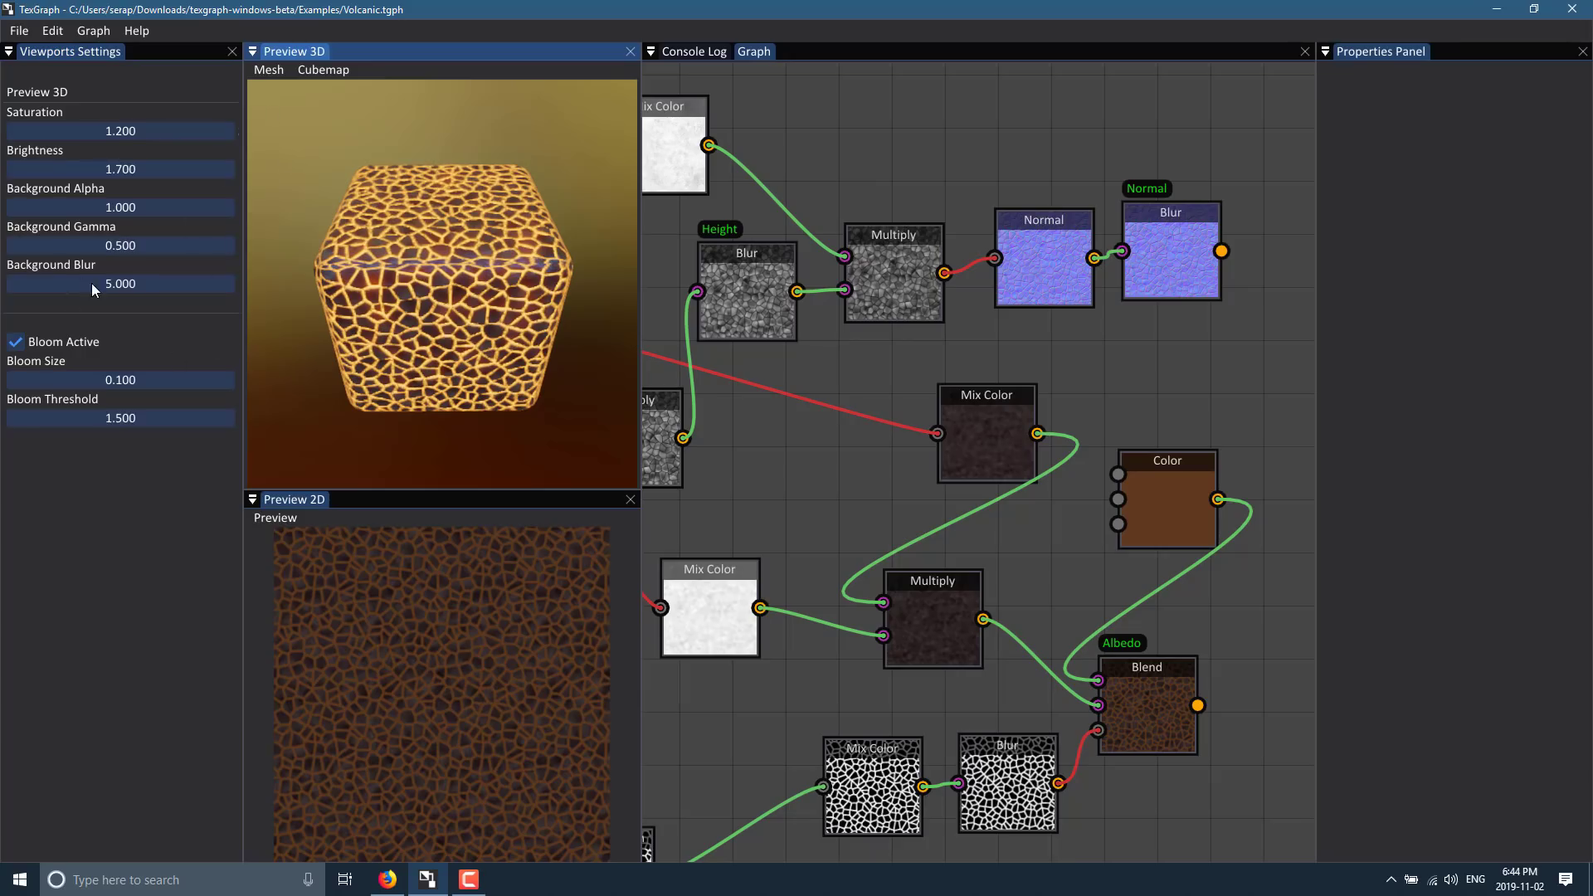
mouse_move(92, 282)
mouse_down()
mouse_move(23, 282)
mouse_move(138, 284)
mouse_move(25, 280)
mouse_move(138, 282)
mouse_move(65, 283)
mouse_up()
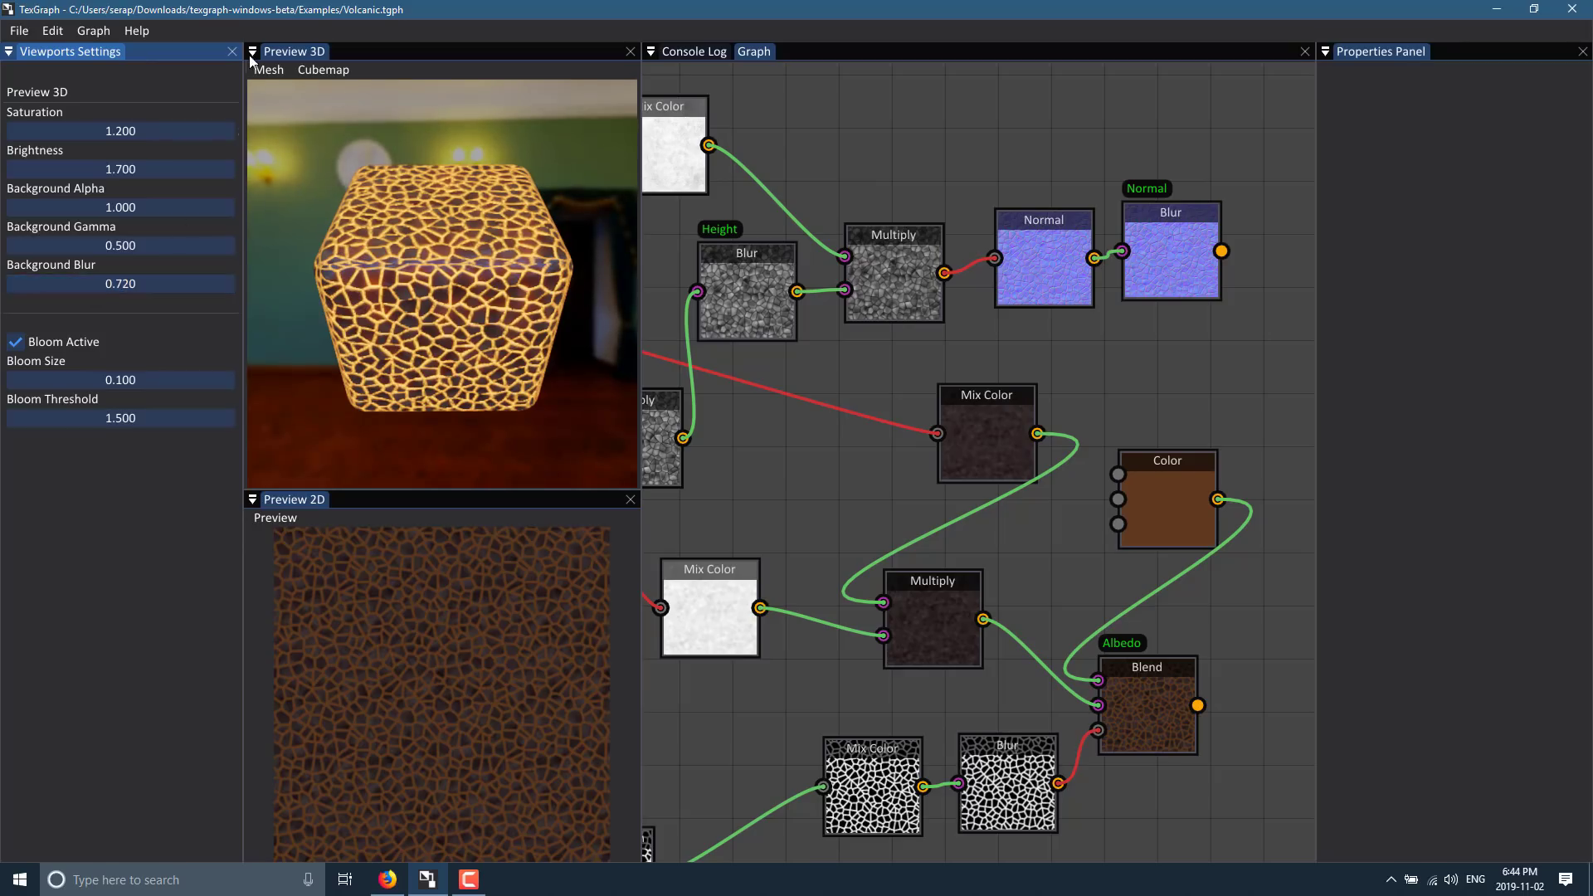
- Set the preview environment map to the schadowplatz_2k.hdr street scene
click(327, 72)
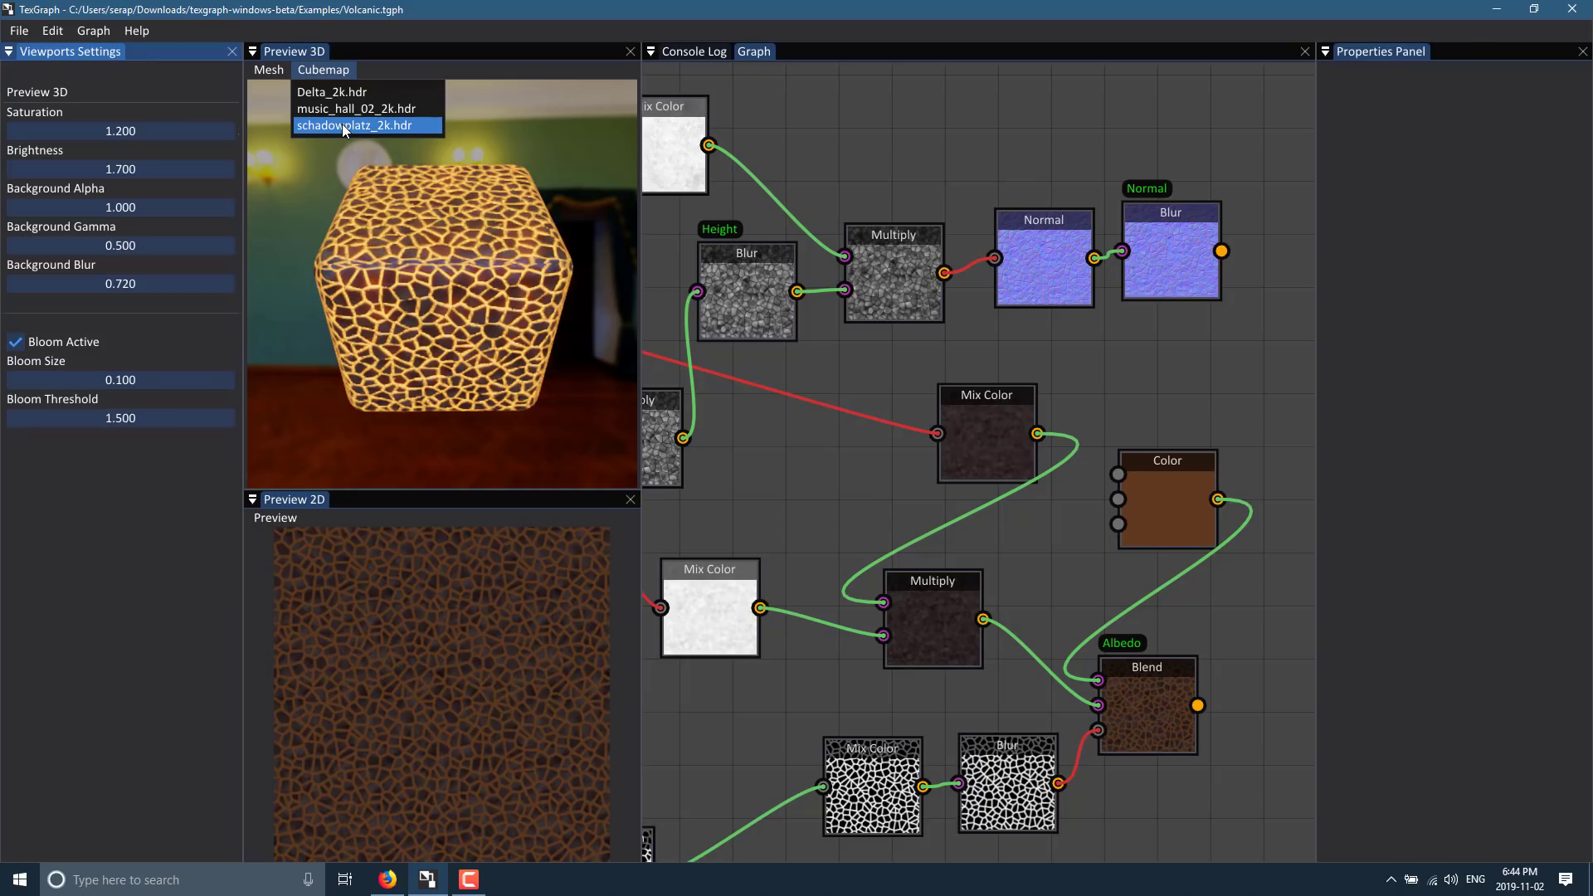
click(336, 110)
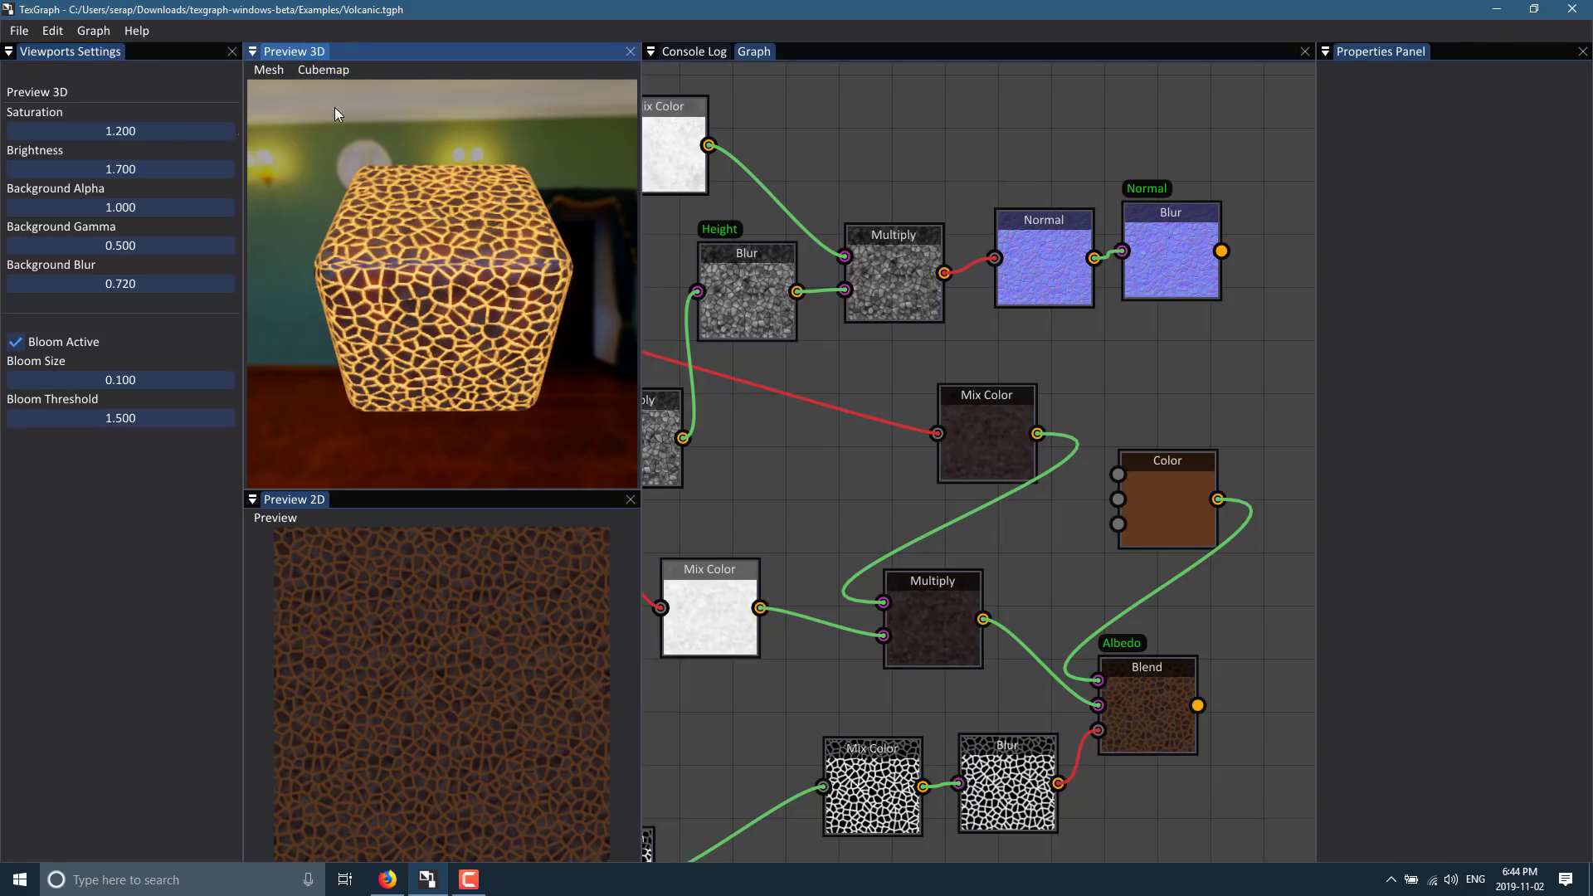
click(331, 71)
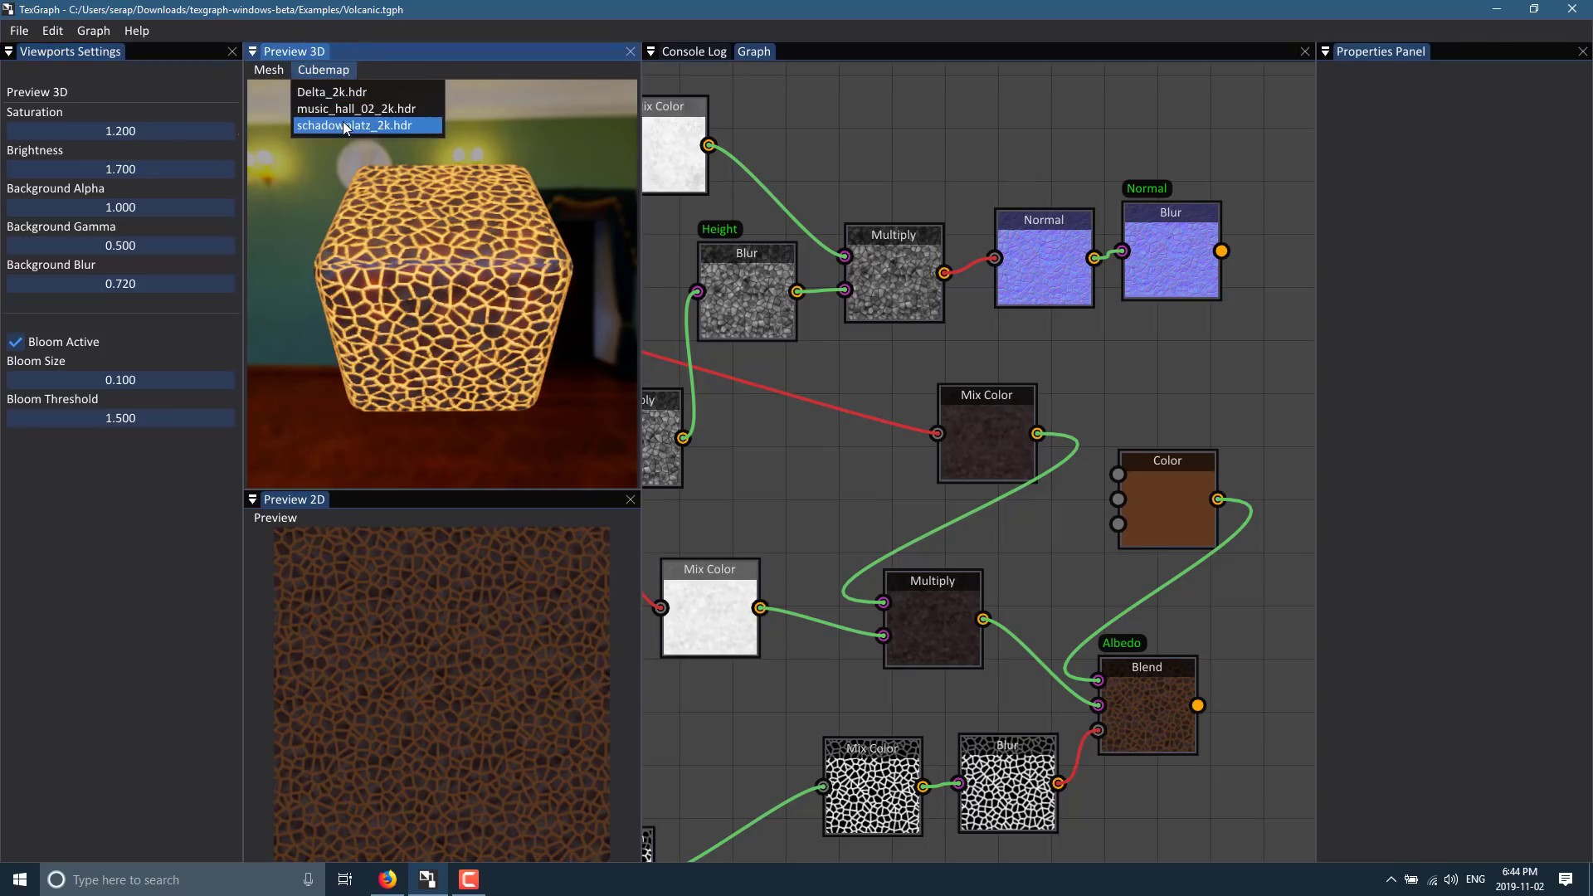
click(342, 121)
drag(555, 331, 343, 287)
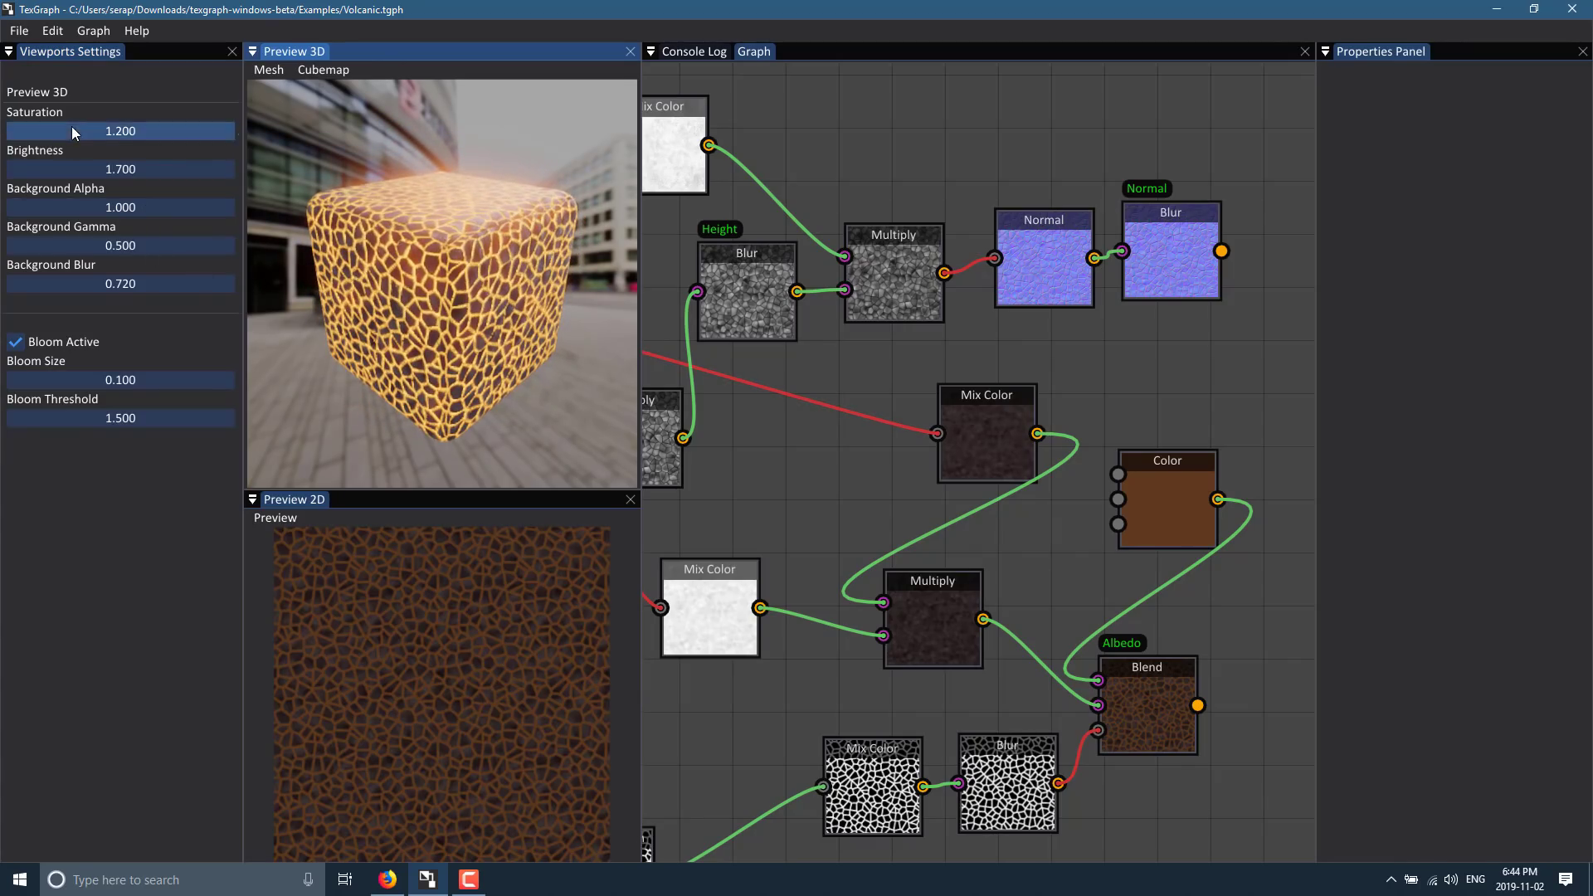
- Raise saturation to 1.730, preview the material on uv_sphere.obj, and switch to the browser
drag(71, 127, 116, 138)
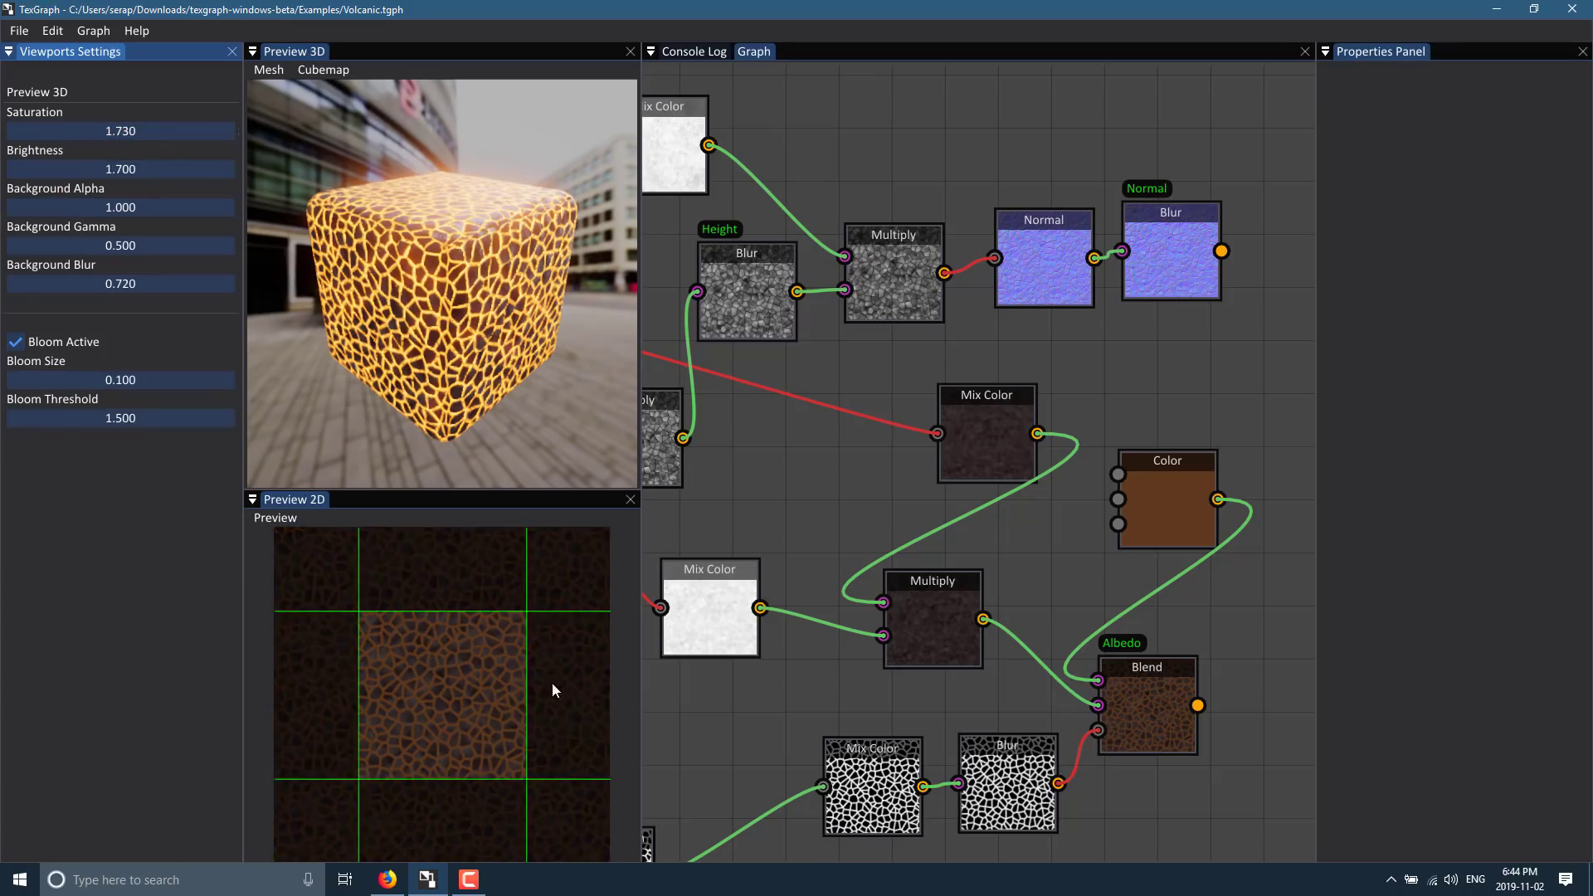
click(325, 72)
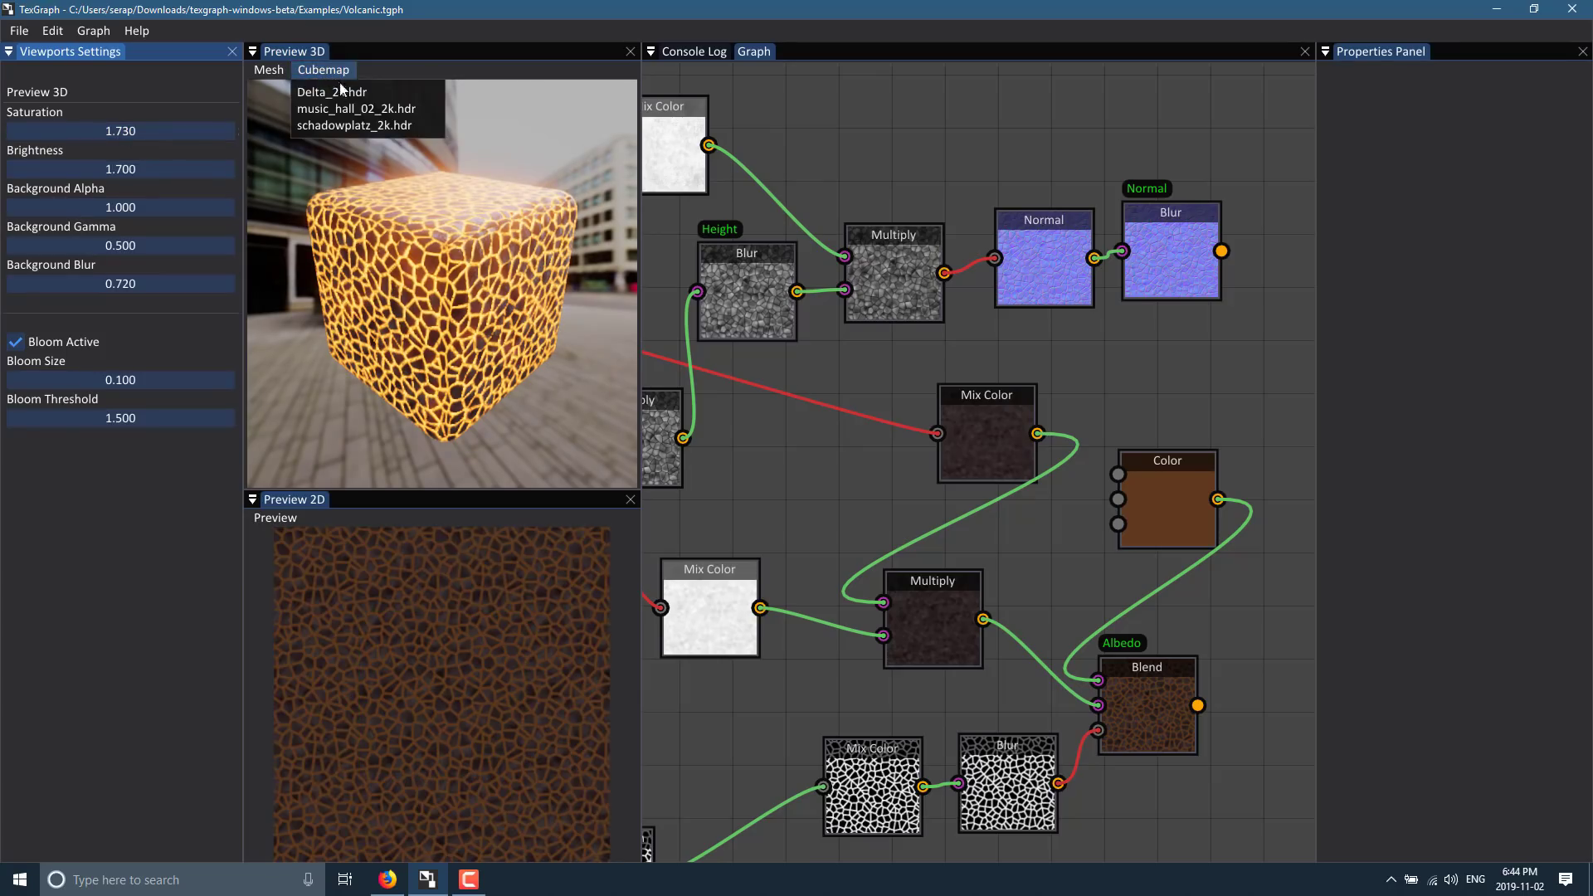
mouse_move(257, 70)
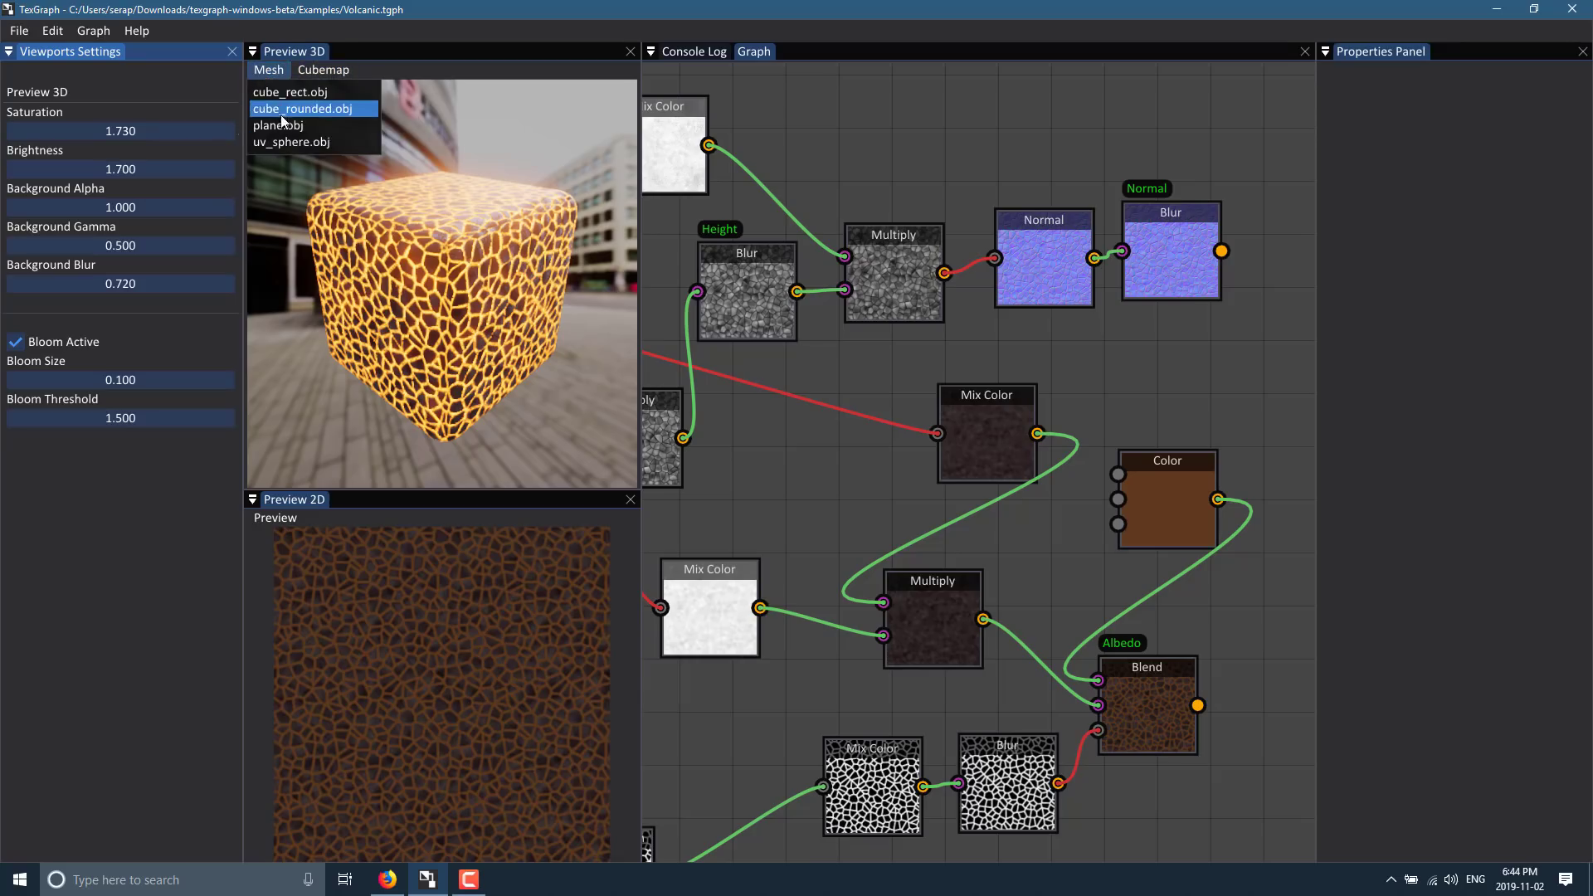
click(307, 143)
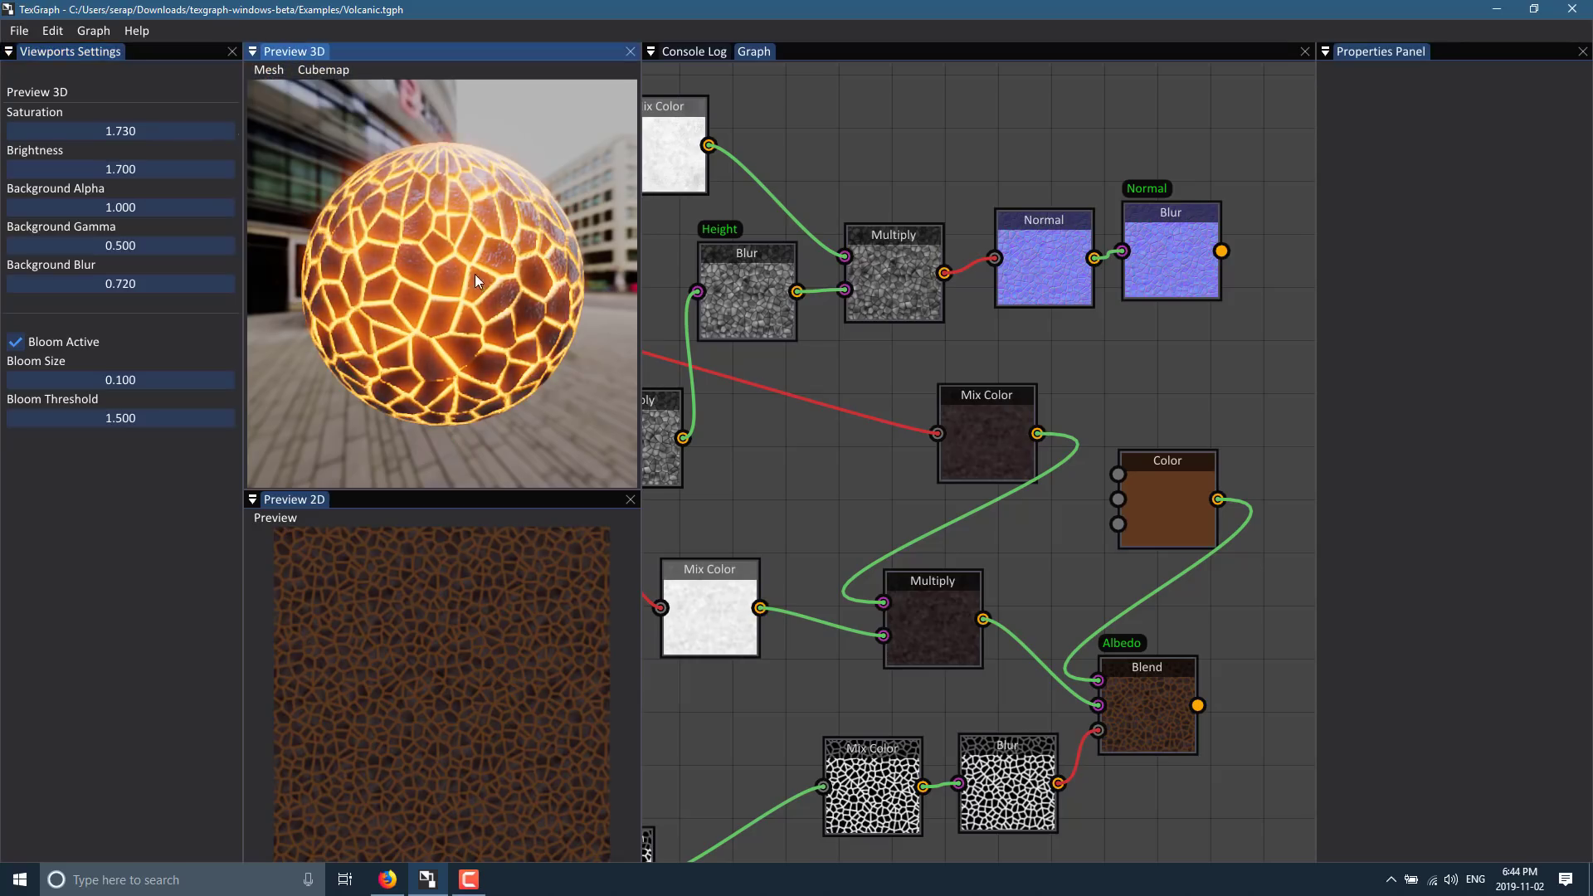
click(264, 71)
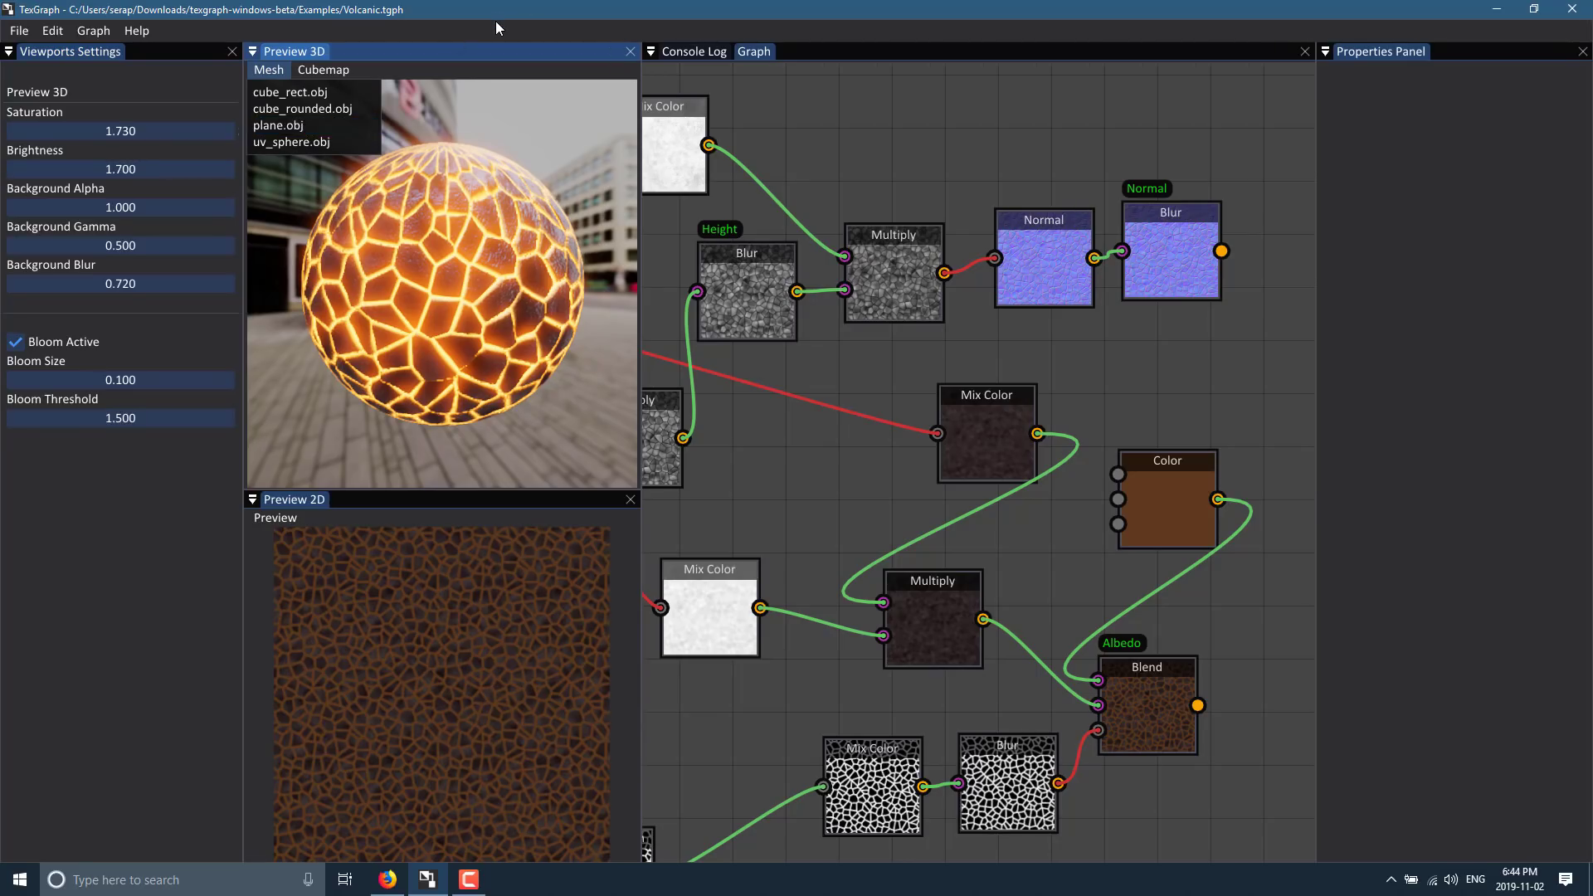
click(388, 879)
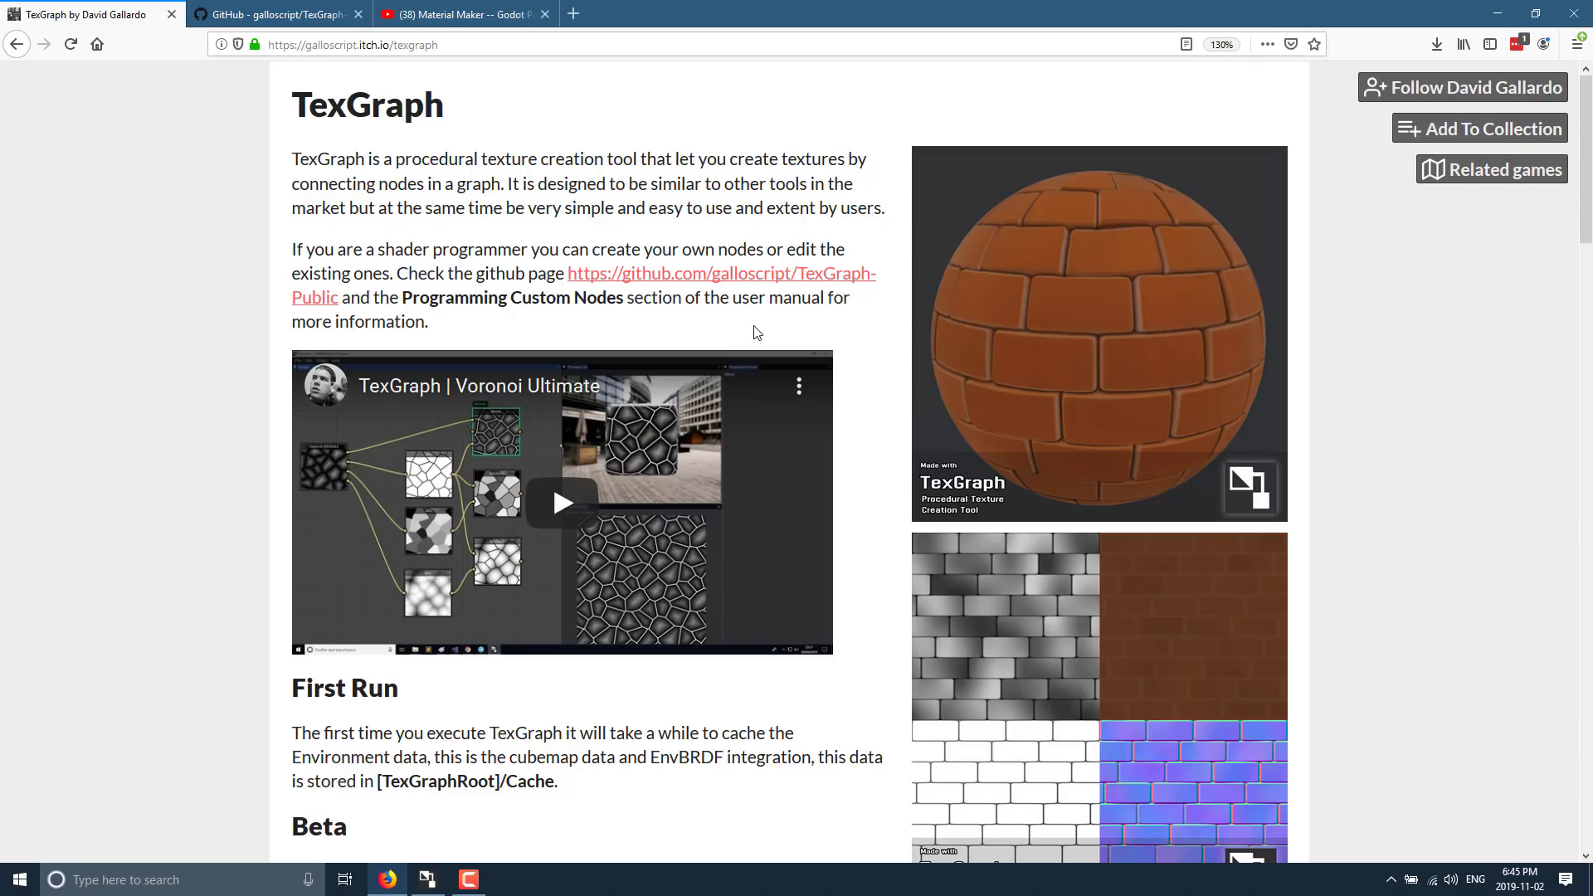
- Scroll through the itch.io TexGraph page and follow its github.com/galloscript/TexGraph-Public link
scroll(756, 333, down, 5)
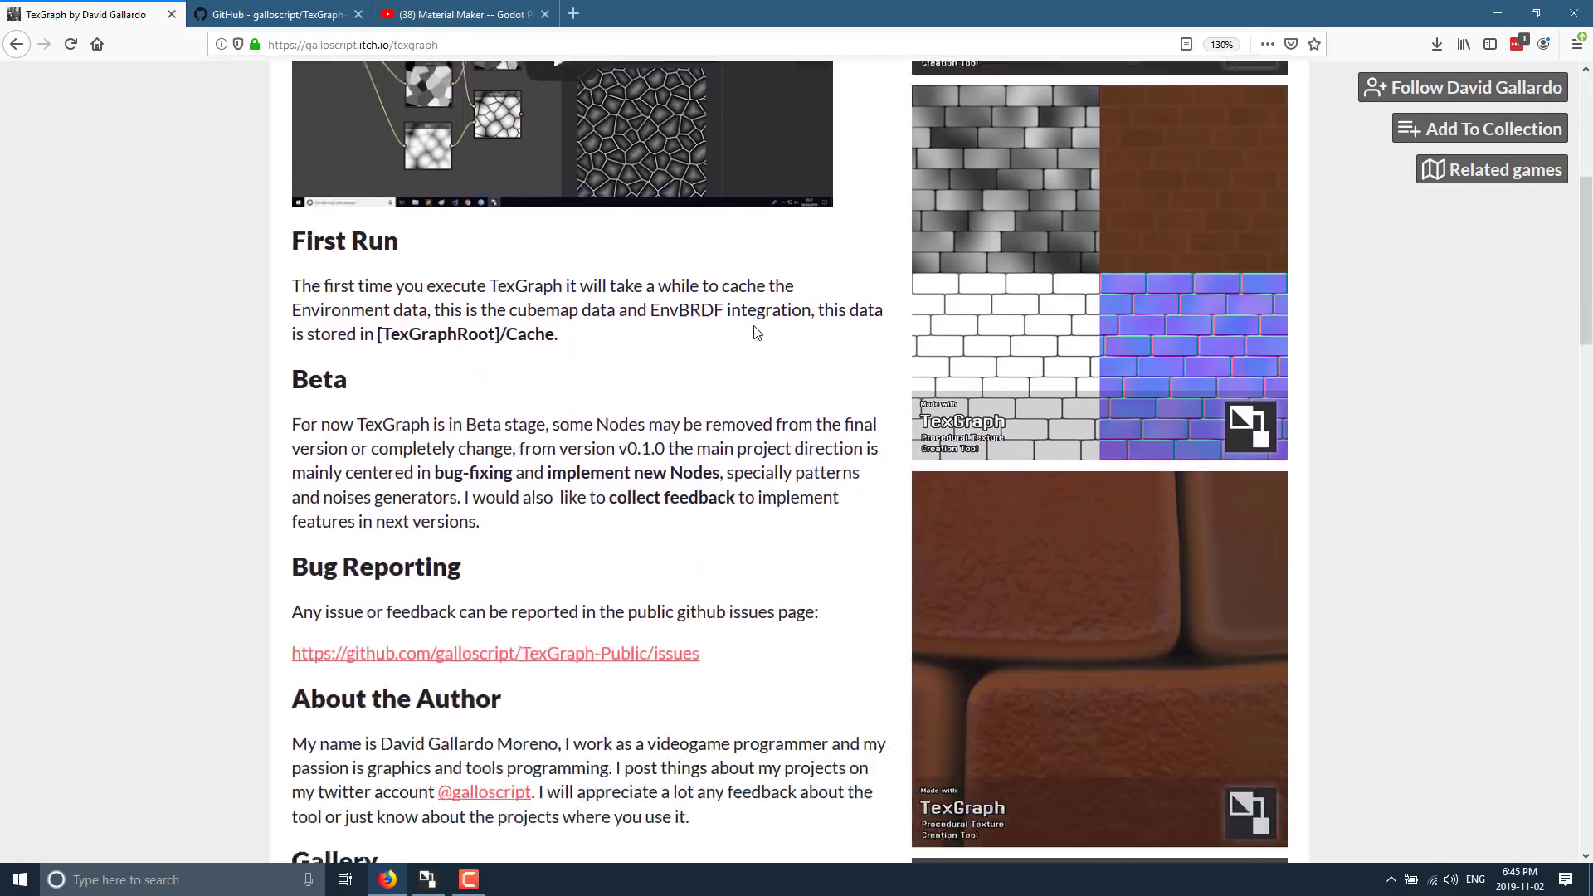
scroll(757, 333, up, 5)
scroll(757, 333, down, 5)
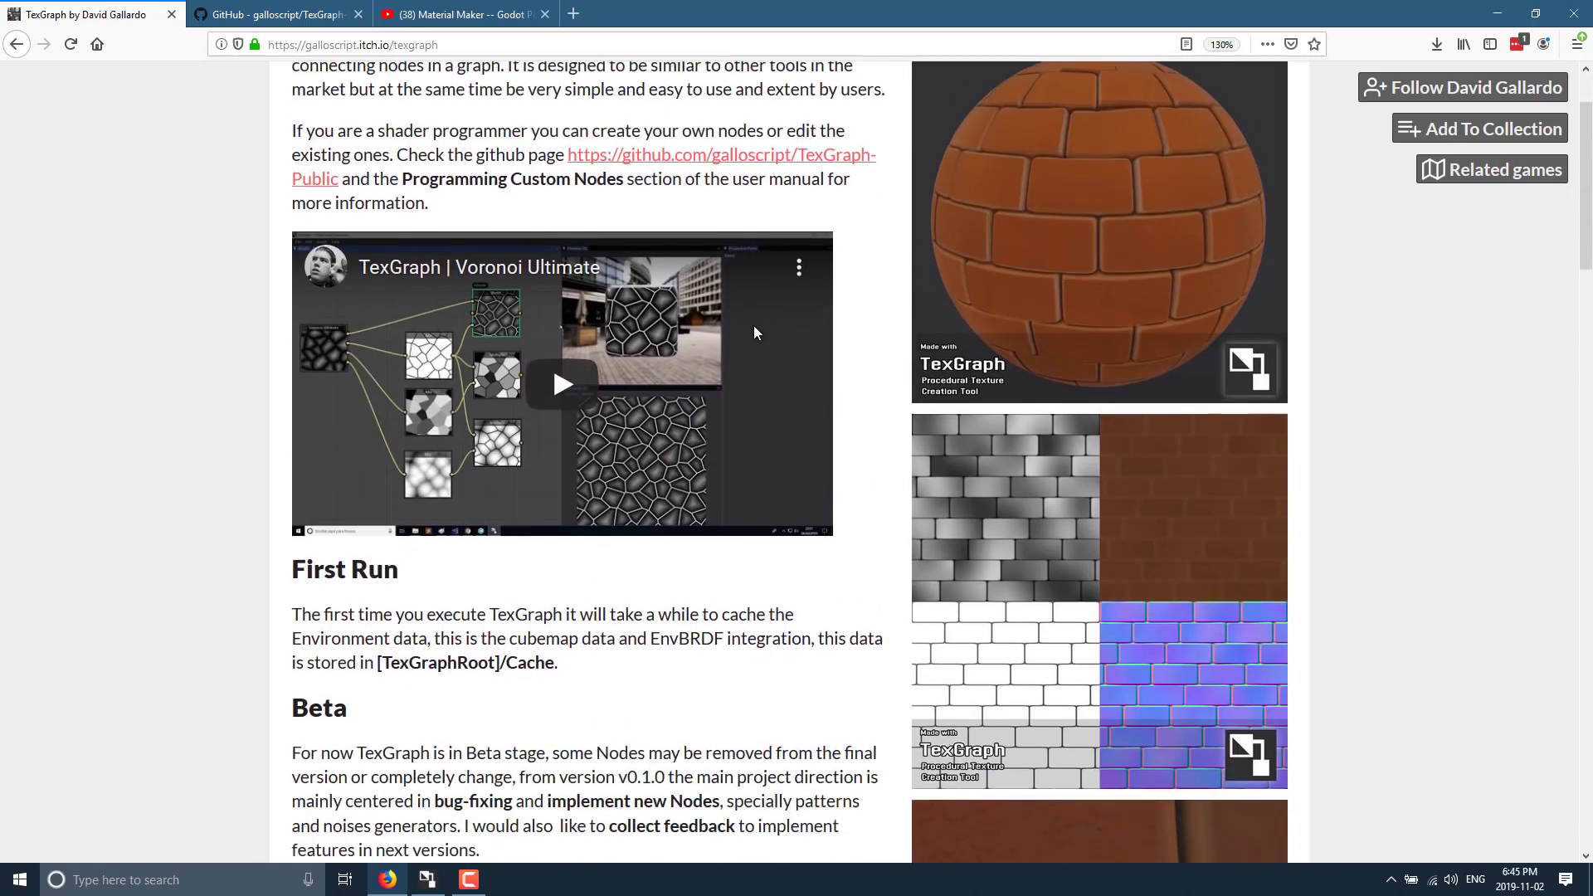
scroll(757, 333, down, 7)
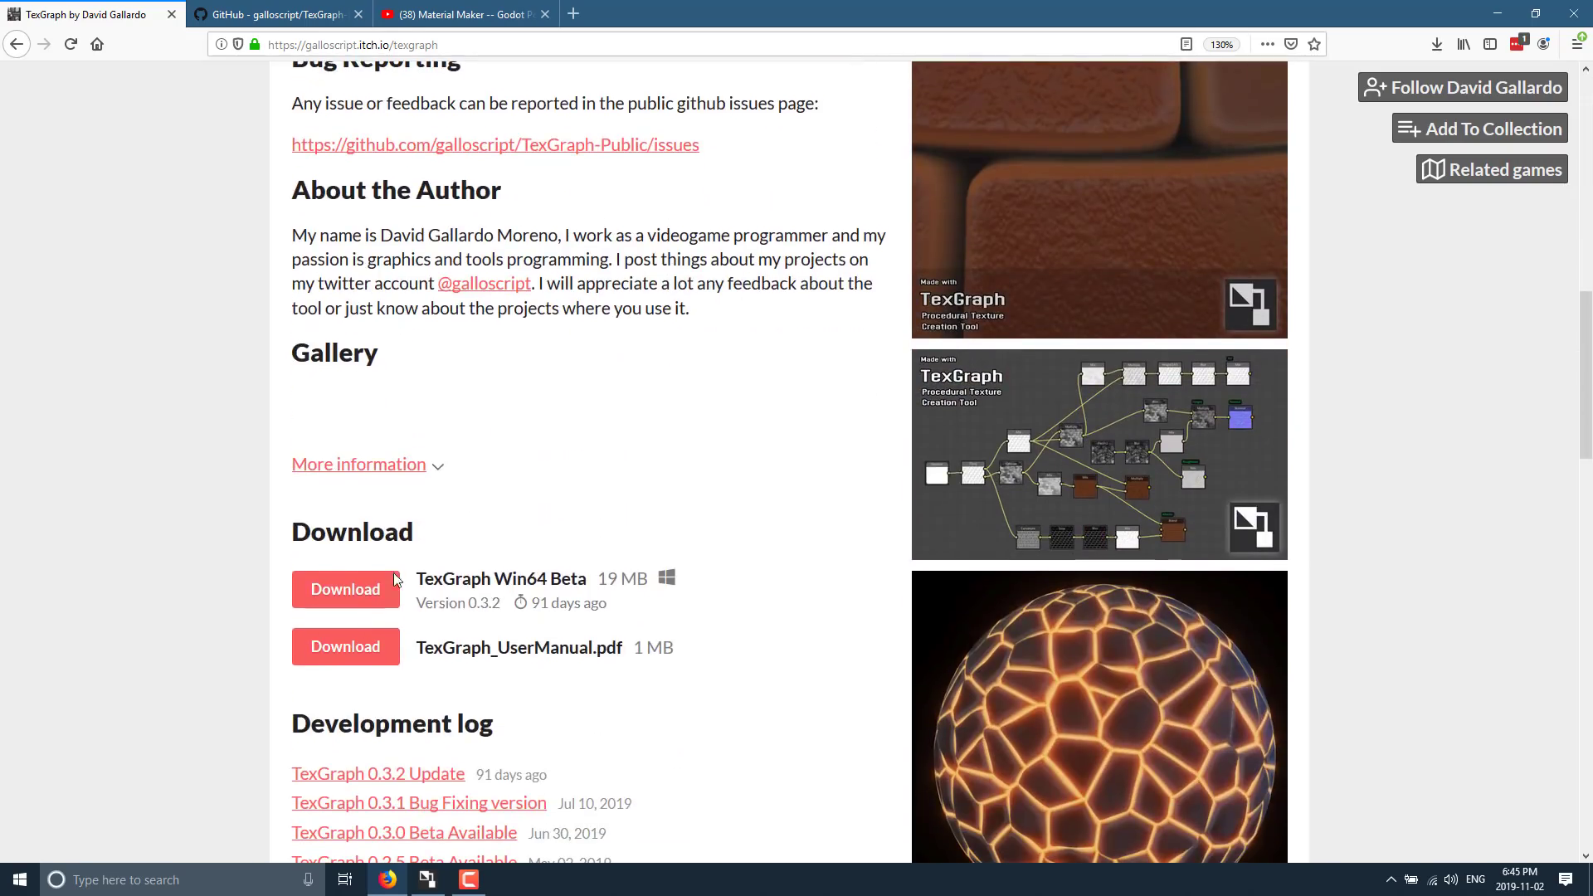
scroll(571, 474, up, 12)
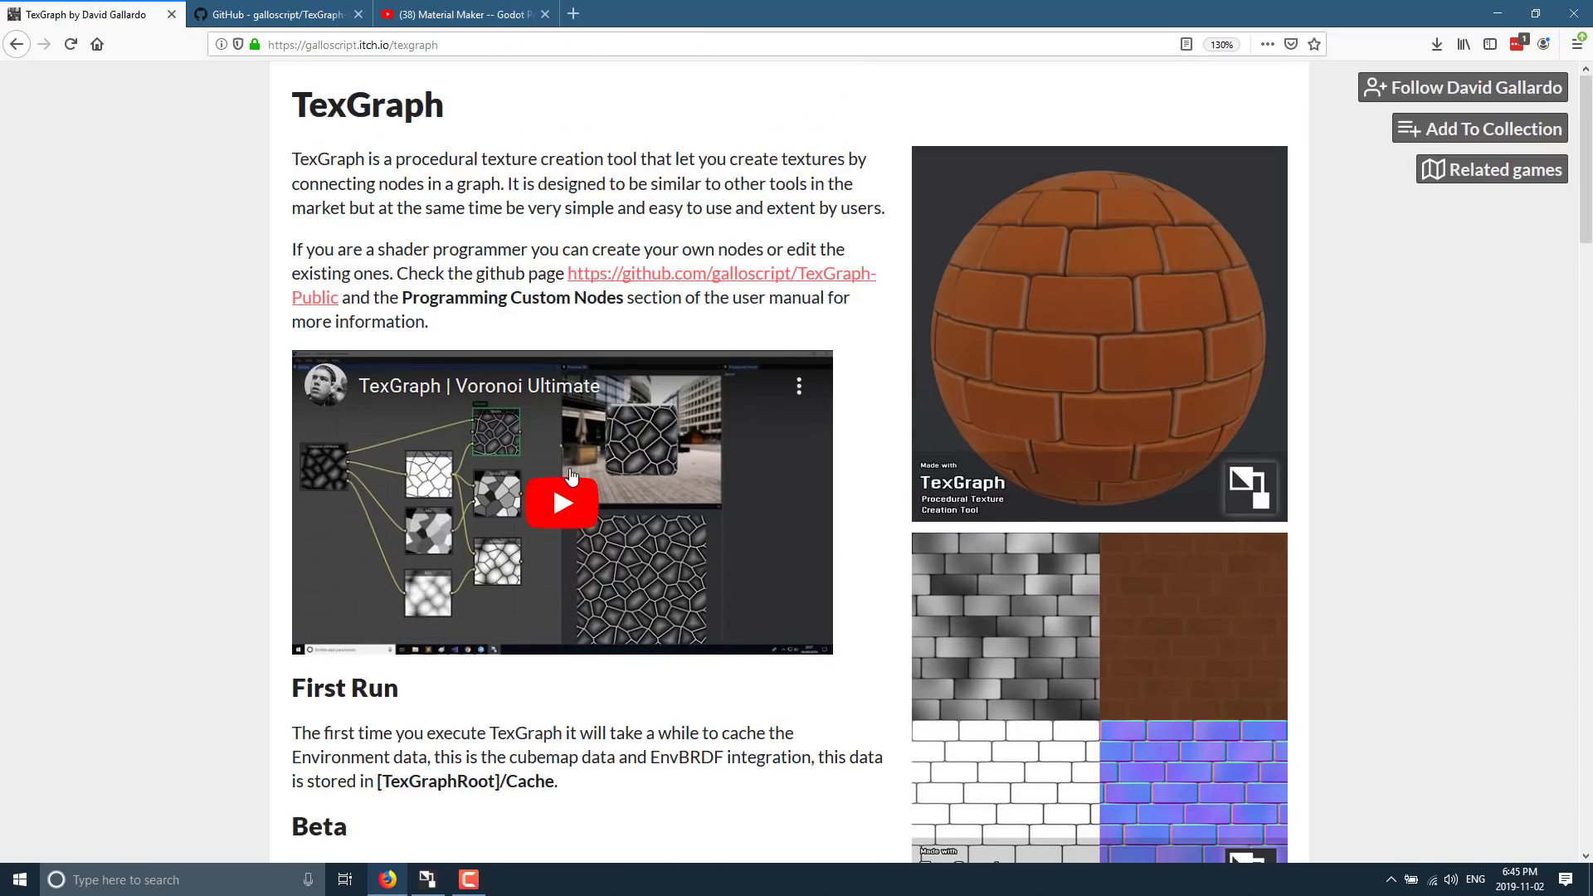
scroll(571, 474, down, 3)
scroll(572, 475, down, 1)
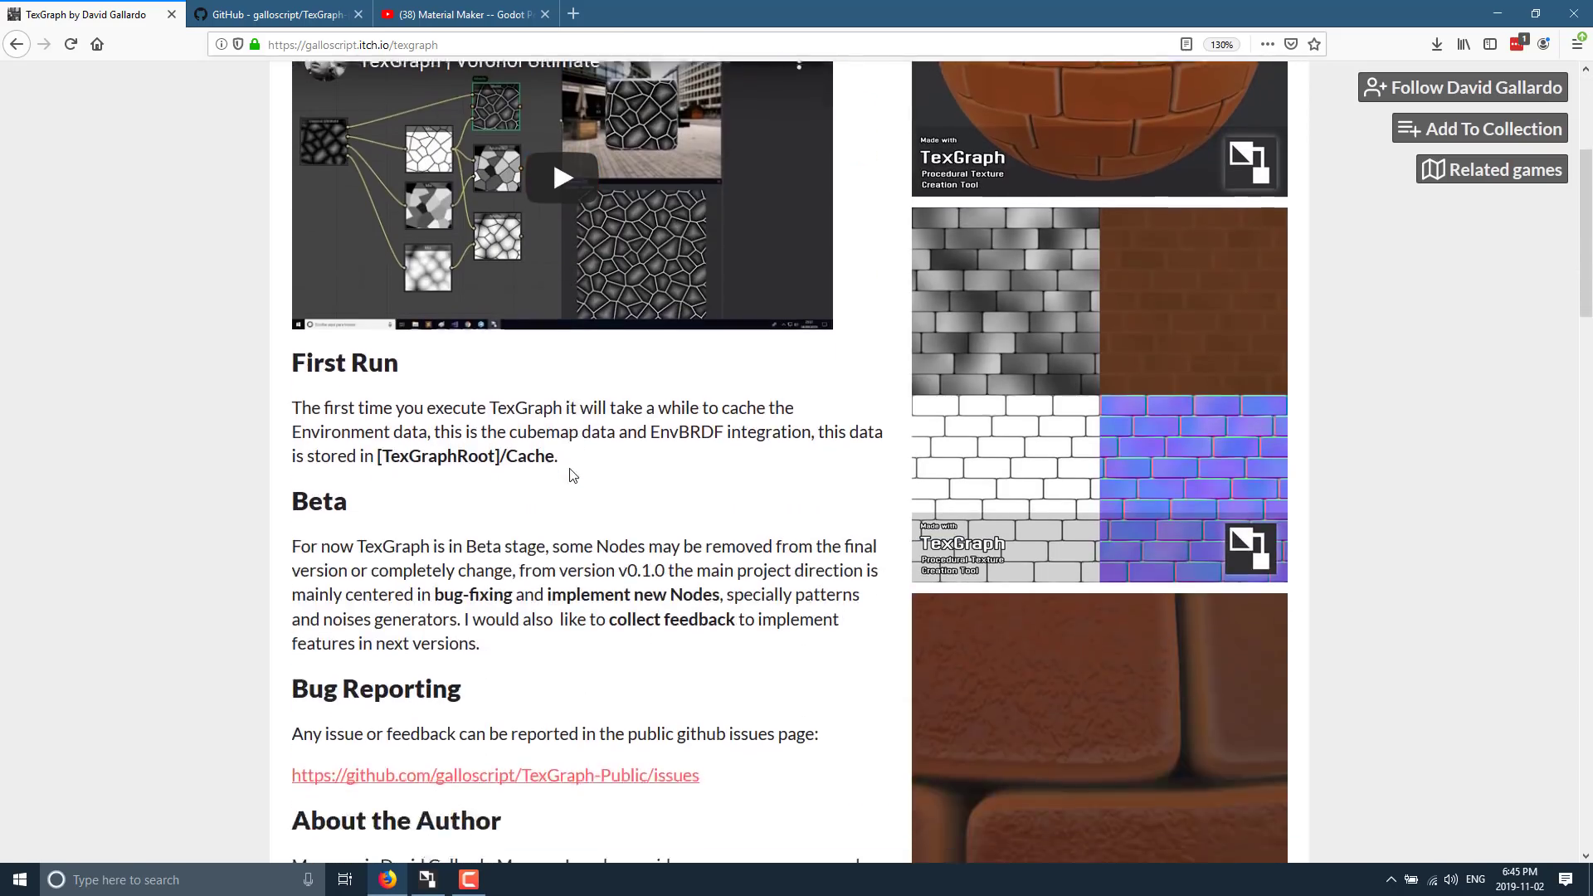
scroll(570, 468, up, 5)
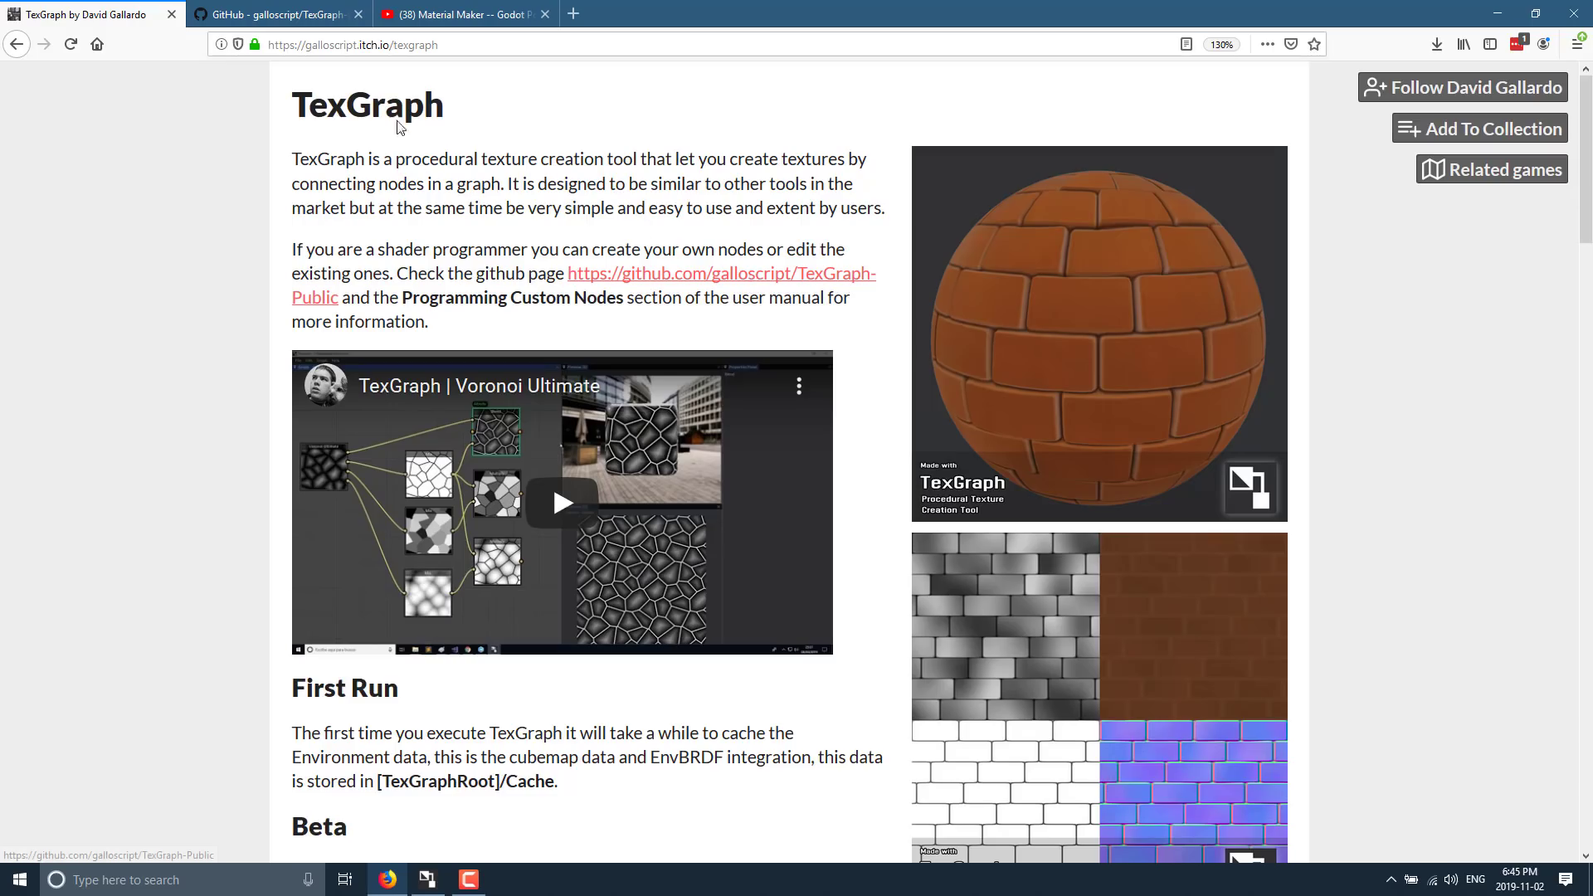
click(752, 282)
- Scroll the TexGraph-Public repository page, then bring the TexGraph window back to the front
scroll(764, 436, up, 7)
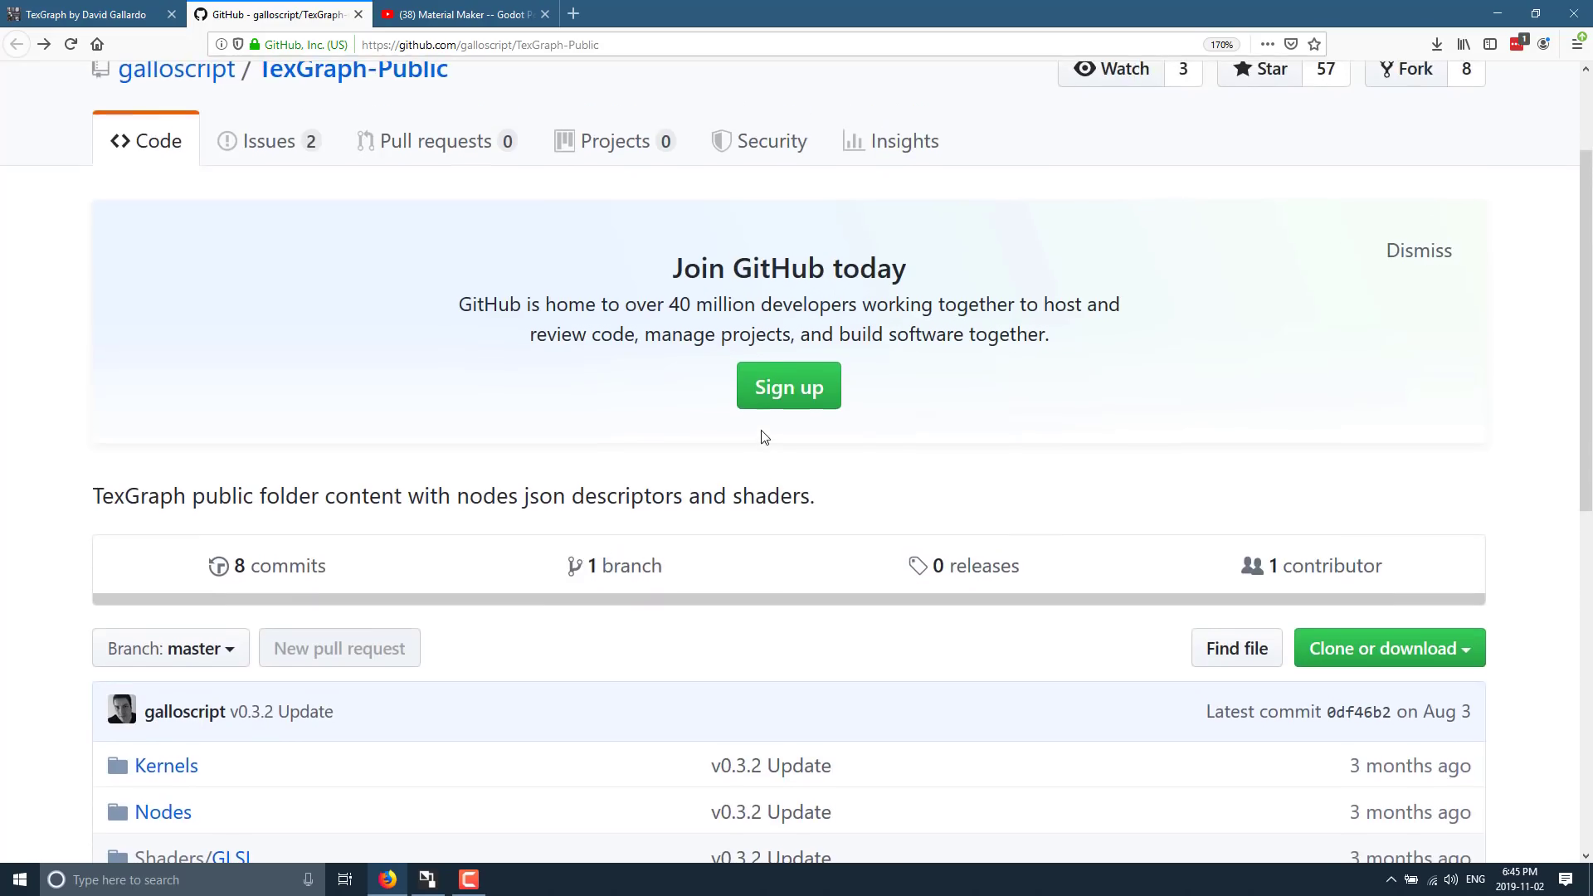
scroll(764, 433, down, 5)
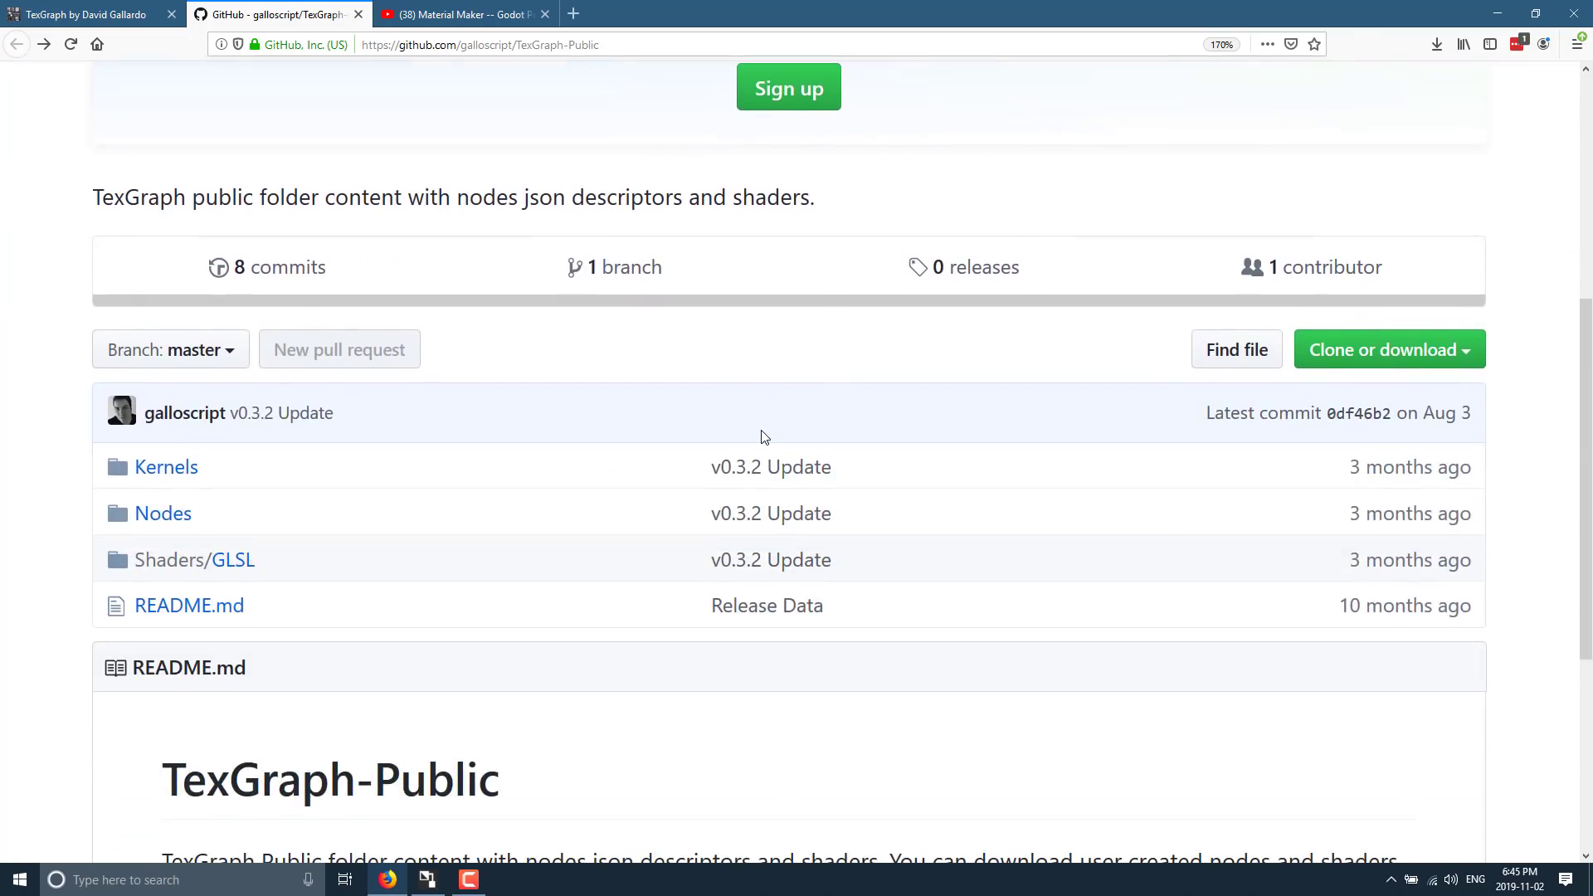
scroll(656, 455, down, 3)
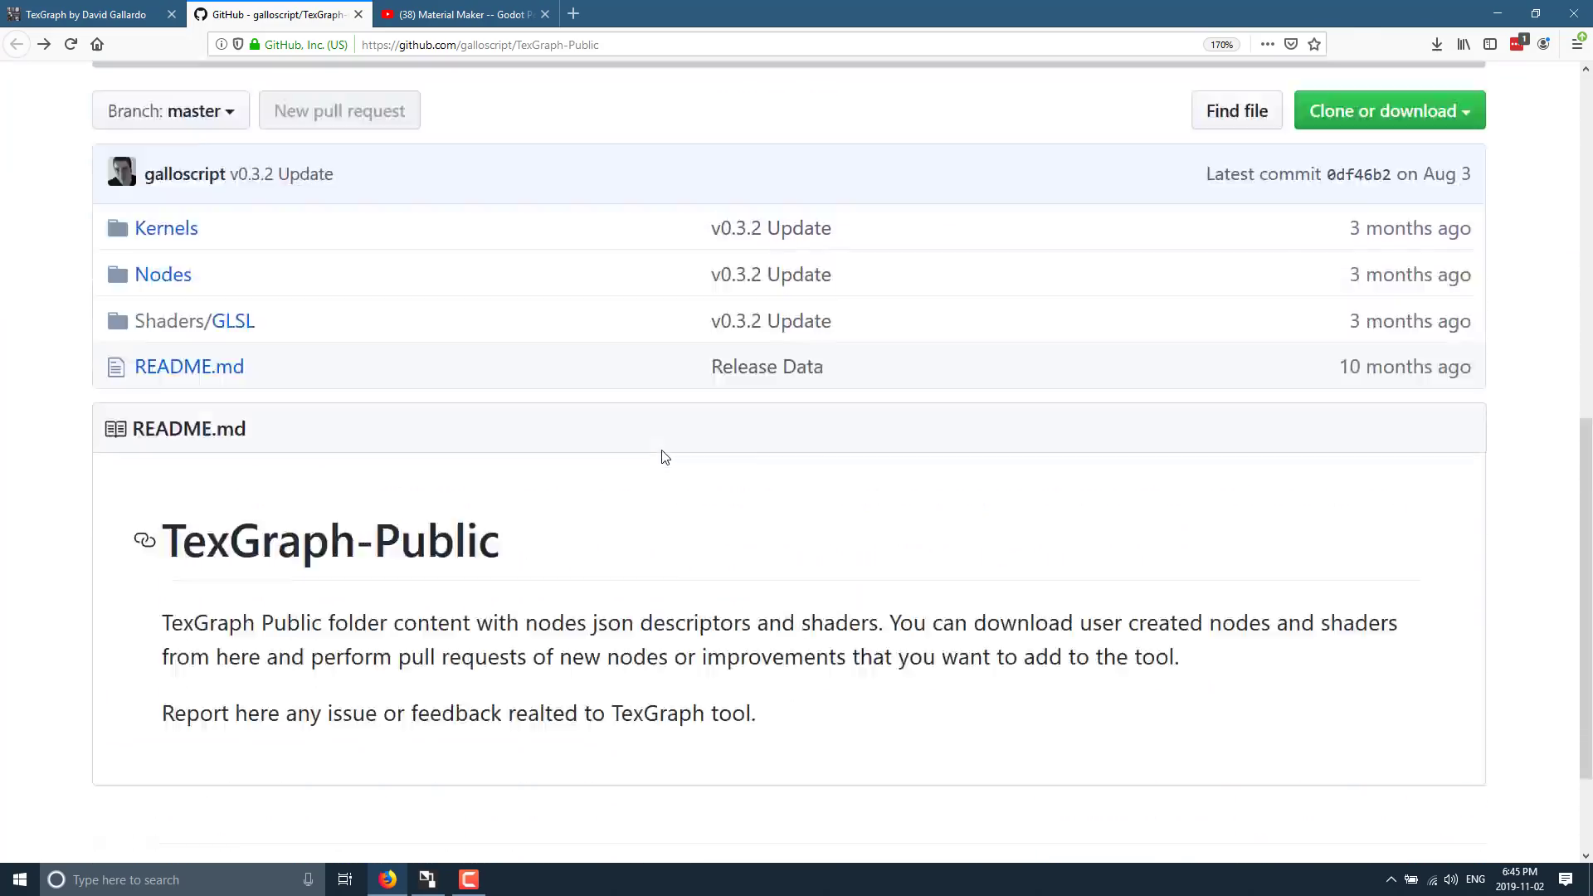
scroll(303, 684, up, 4)
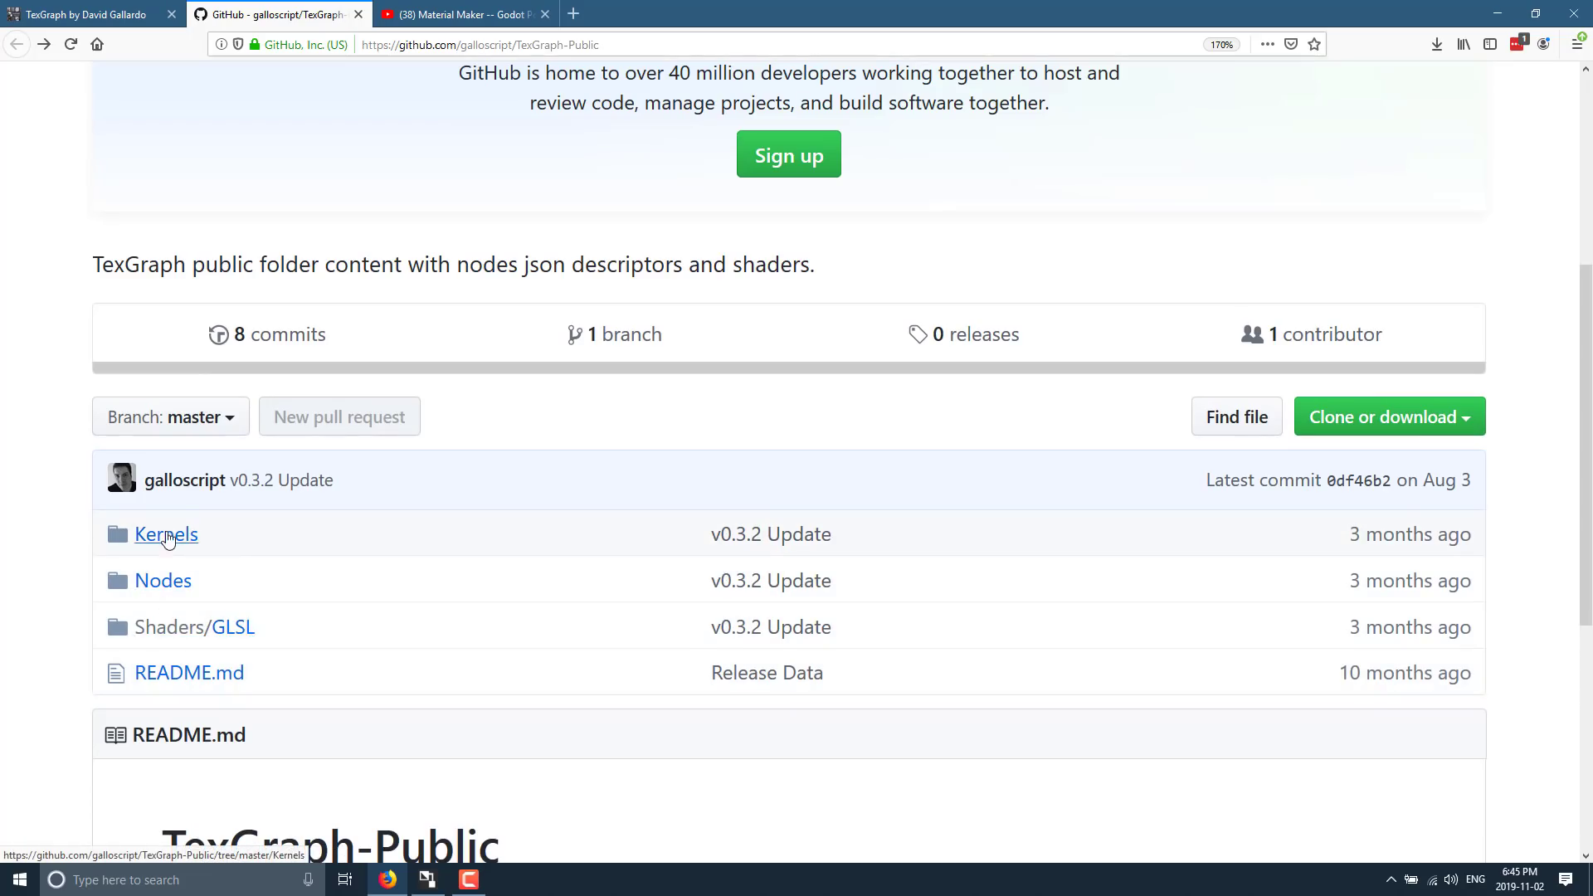
click(427, 881)
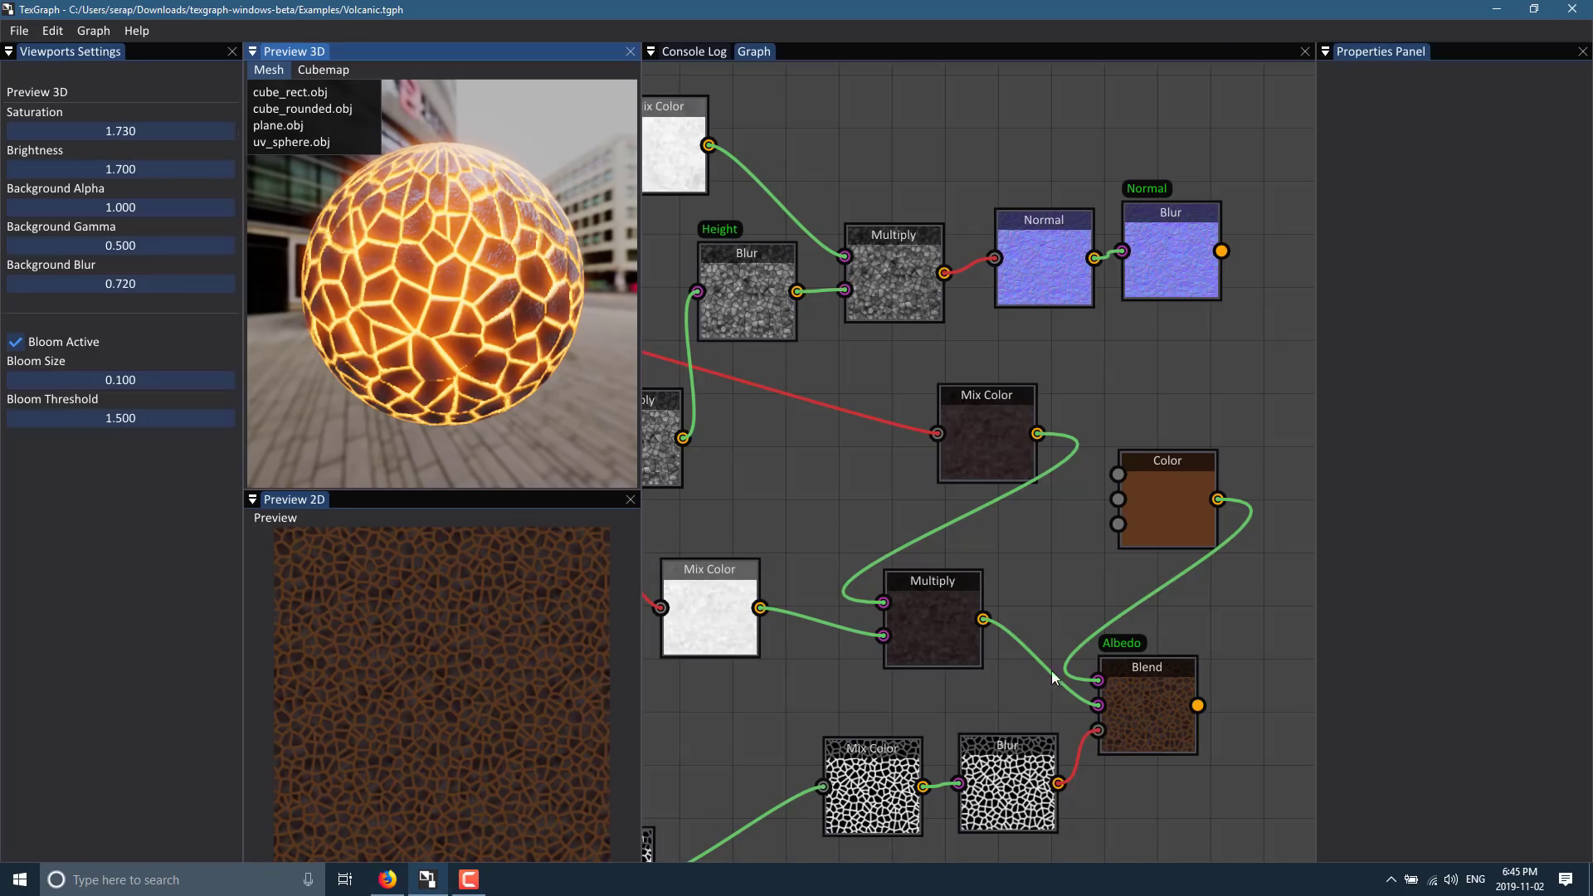
- Add an Operations > Blend node above the Multiply–Normal–Blur chain, then show Task View
click(1004, 530)
drag(1097, 426, 1014, 660)
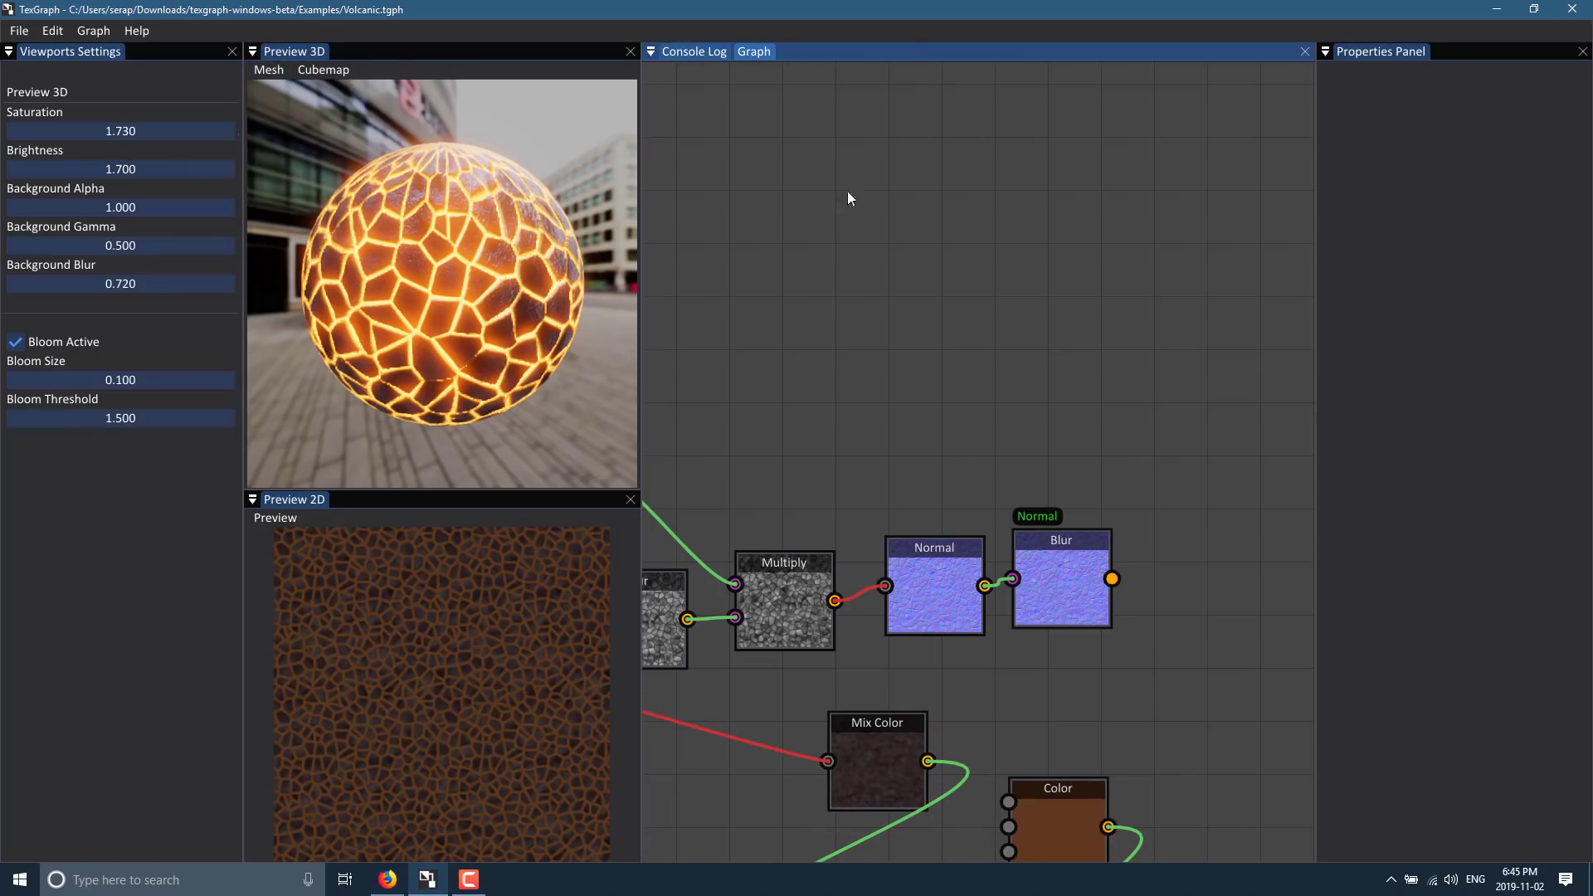
right_click(849, 141)
mouse_move(894, 172)
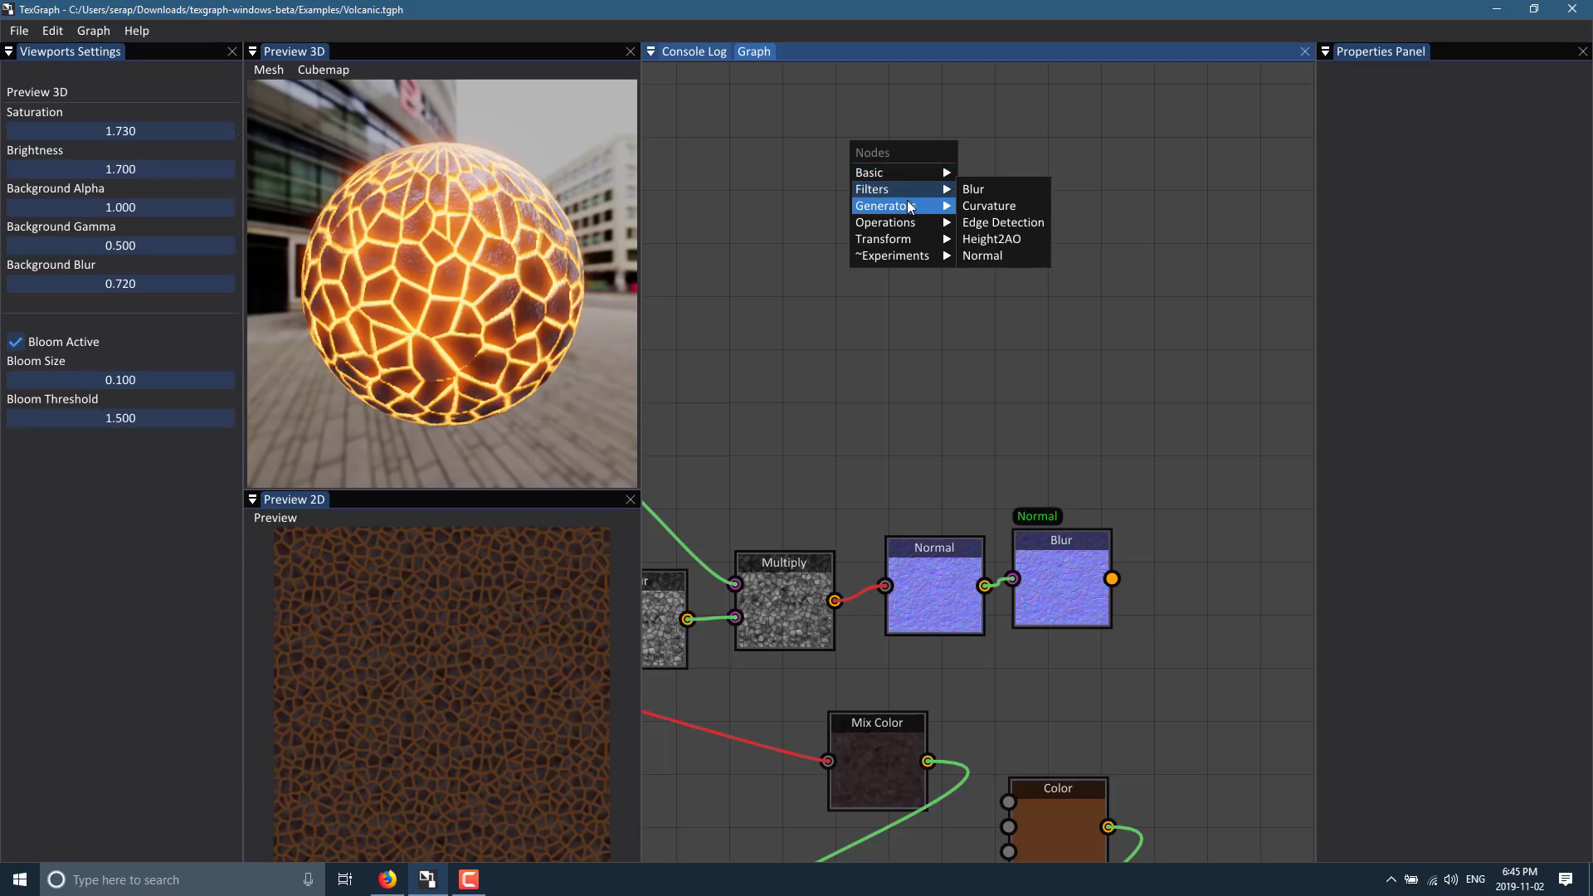
mouse_move(892, 222)
click(974, 223)
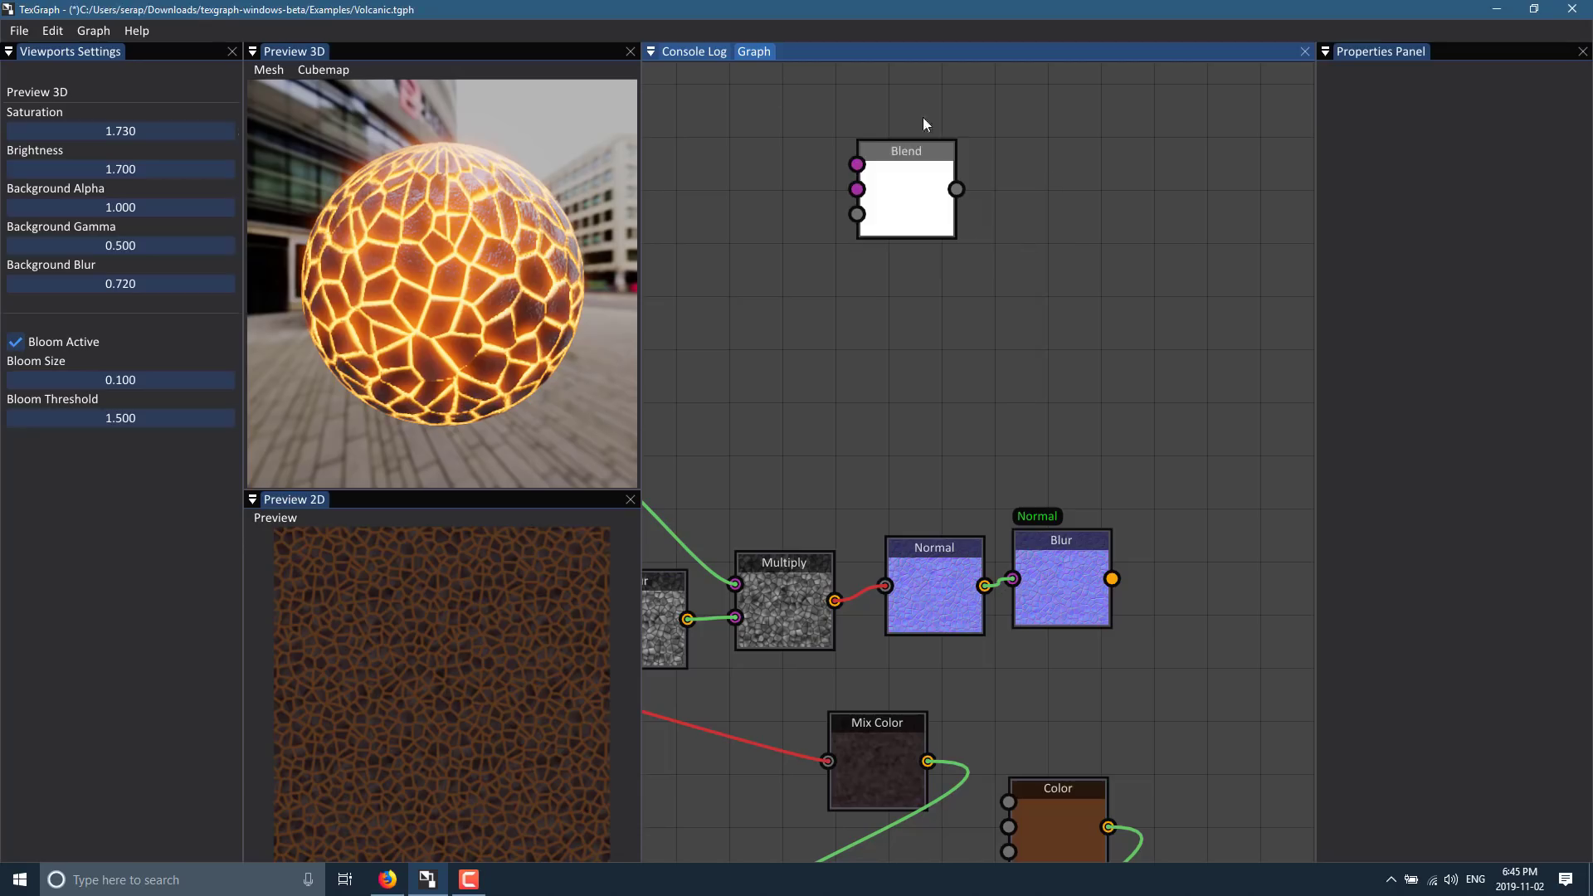
drag(903, 150, 967, 191)
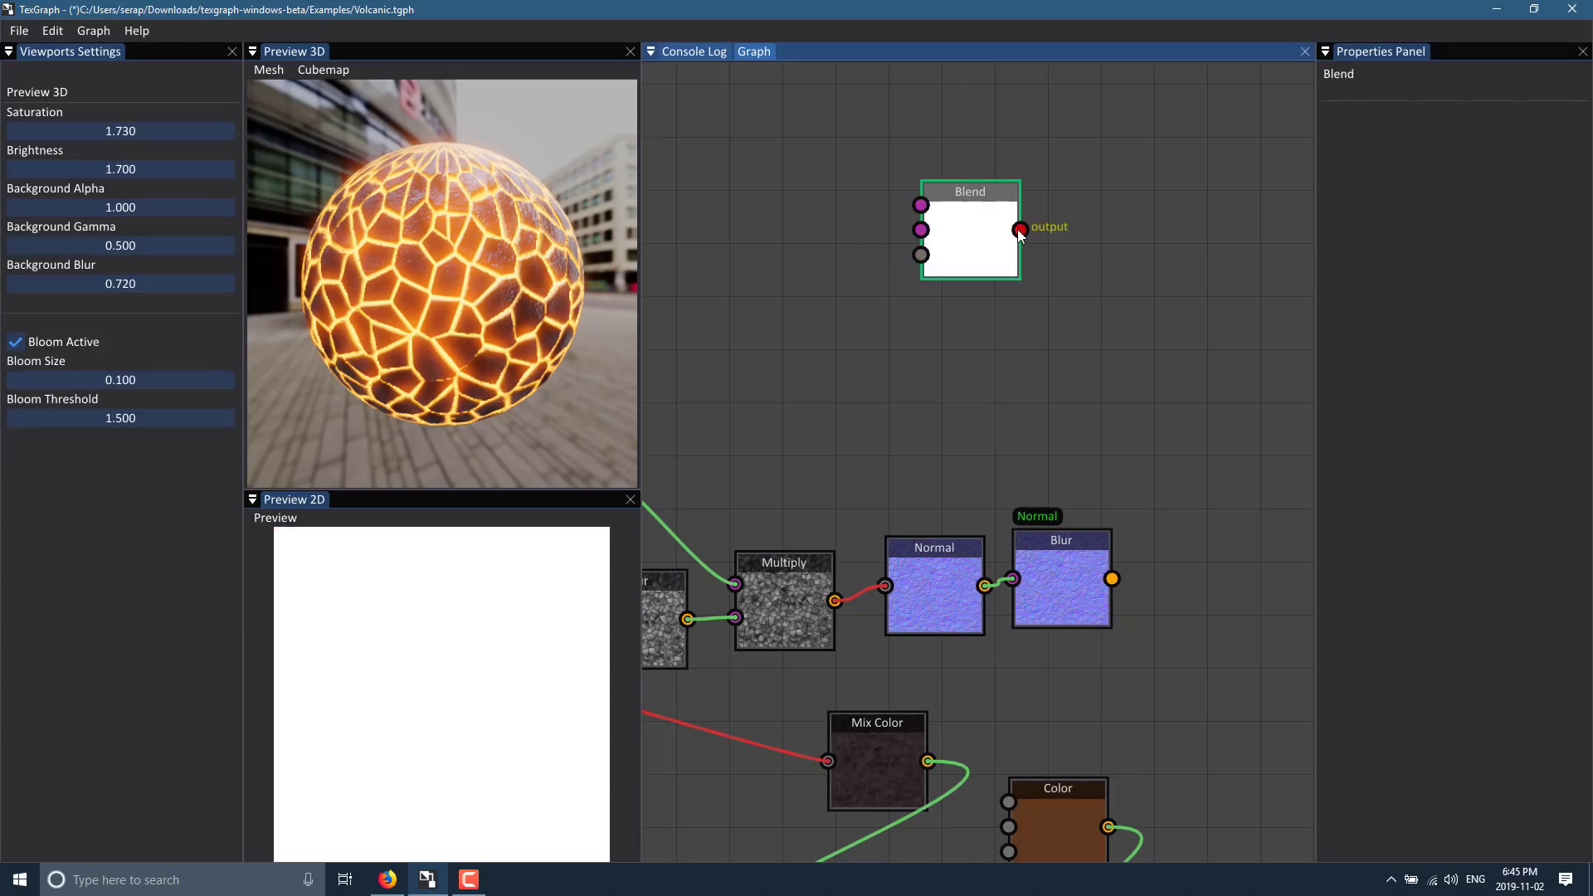
key(super+Tab)
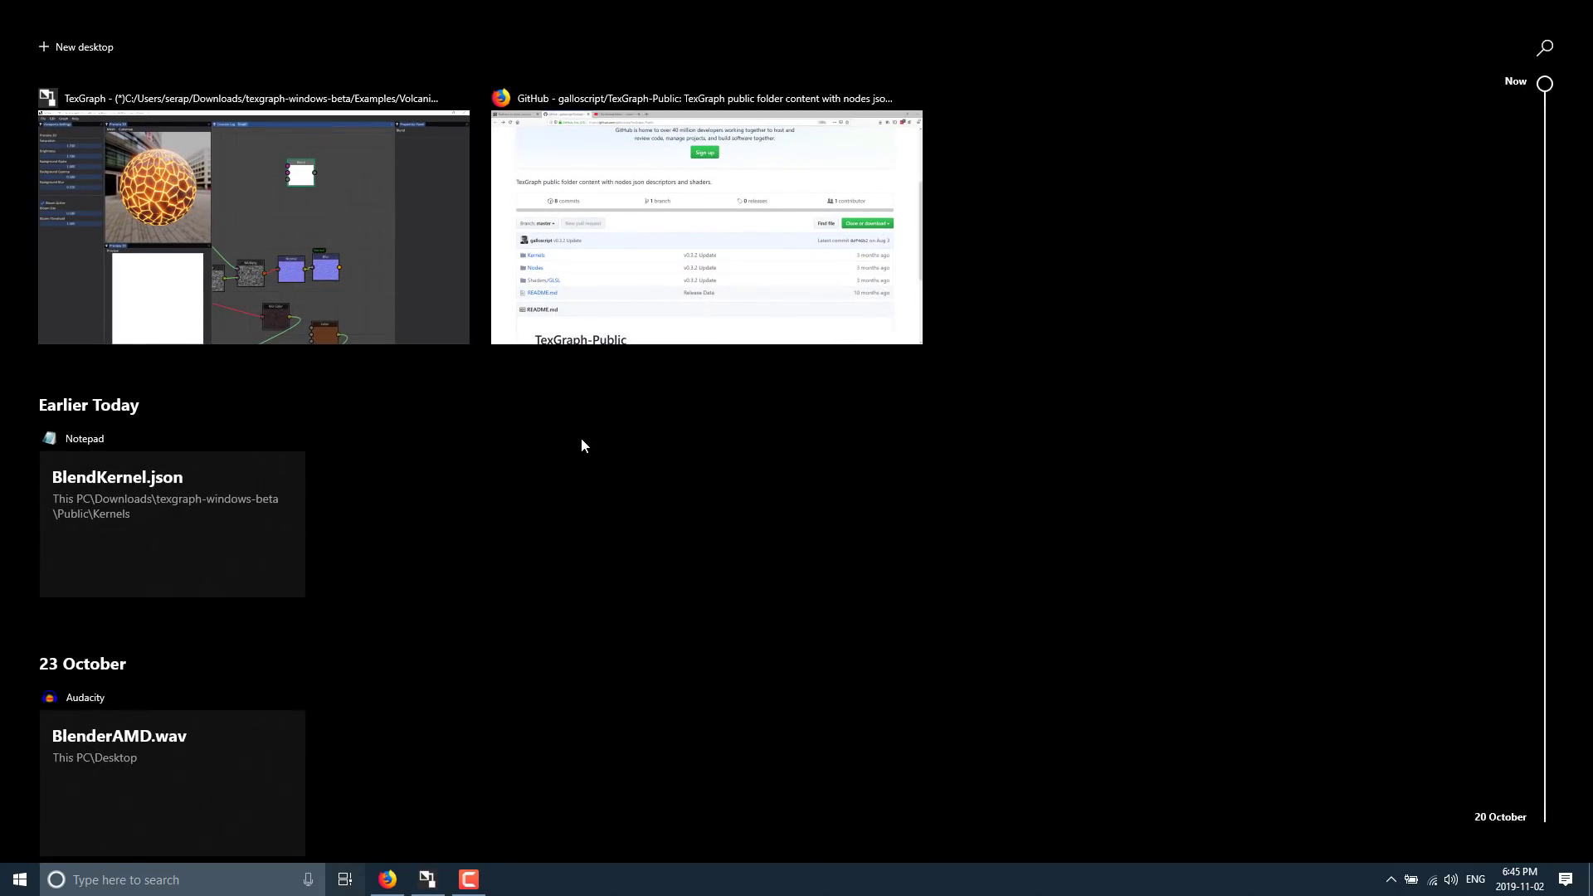
- On GitHub, read Nodes/BlendNode.json's pin definitions, then go back to the repository root
click(863, 332)
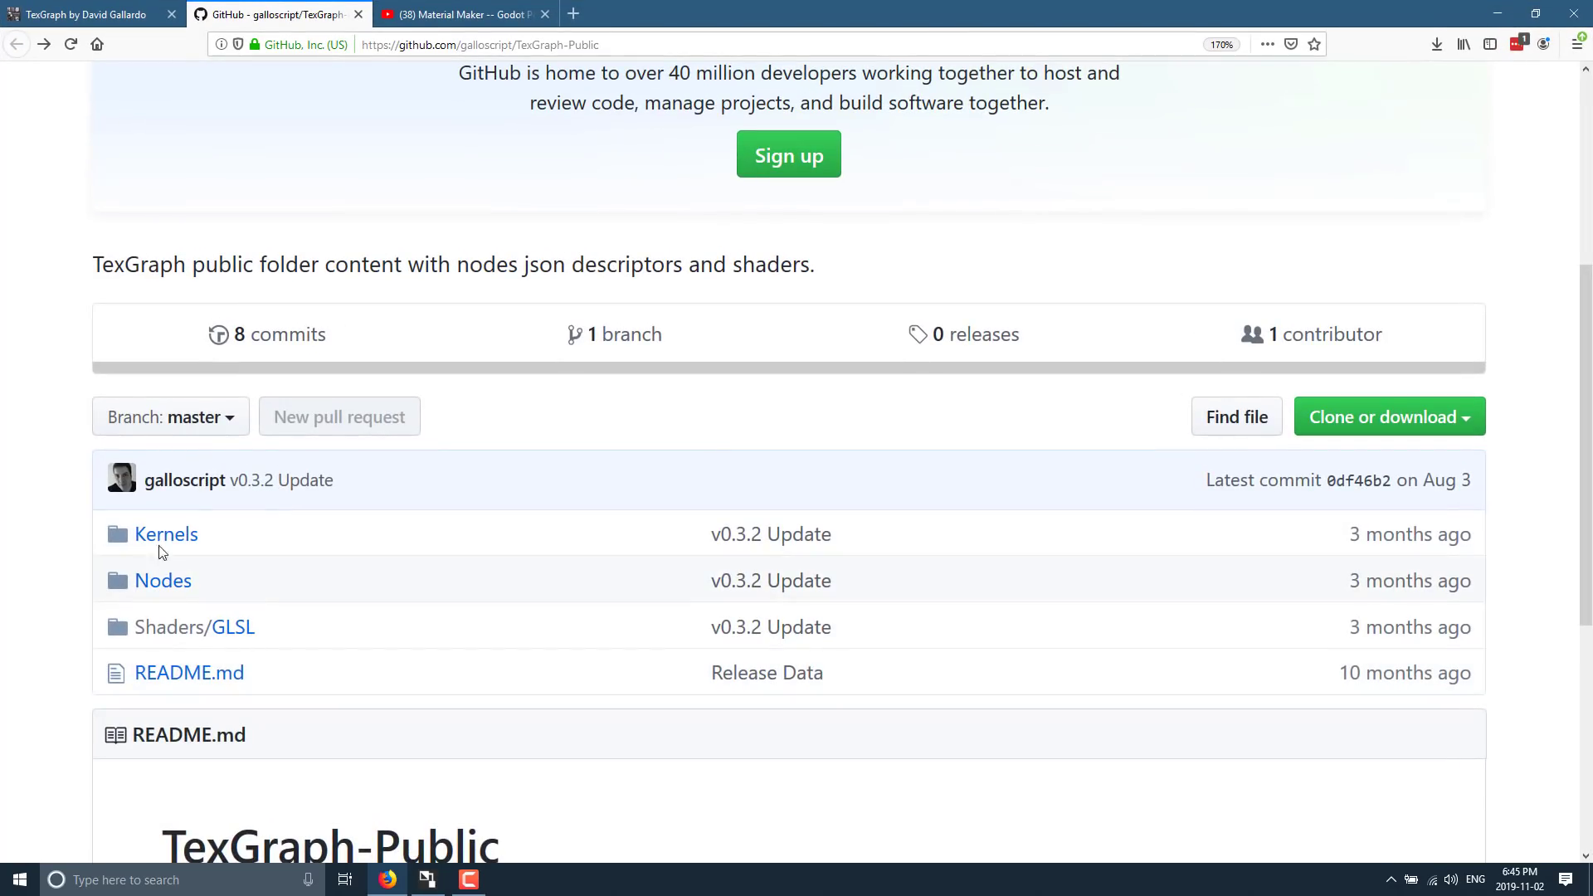
click(163, 580)
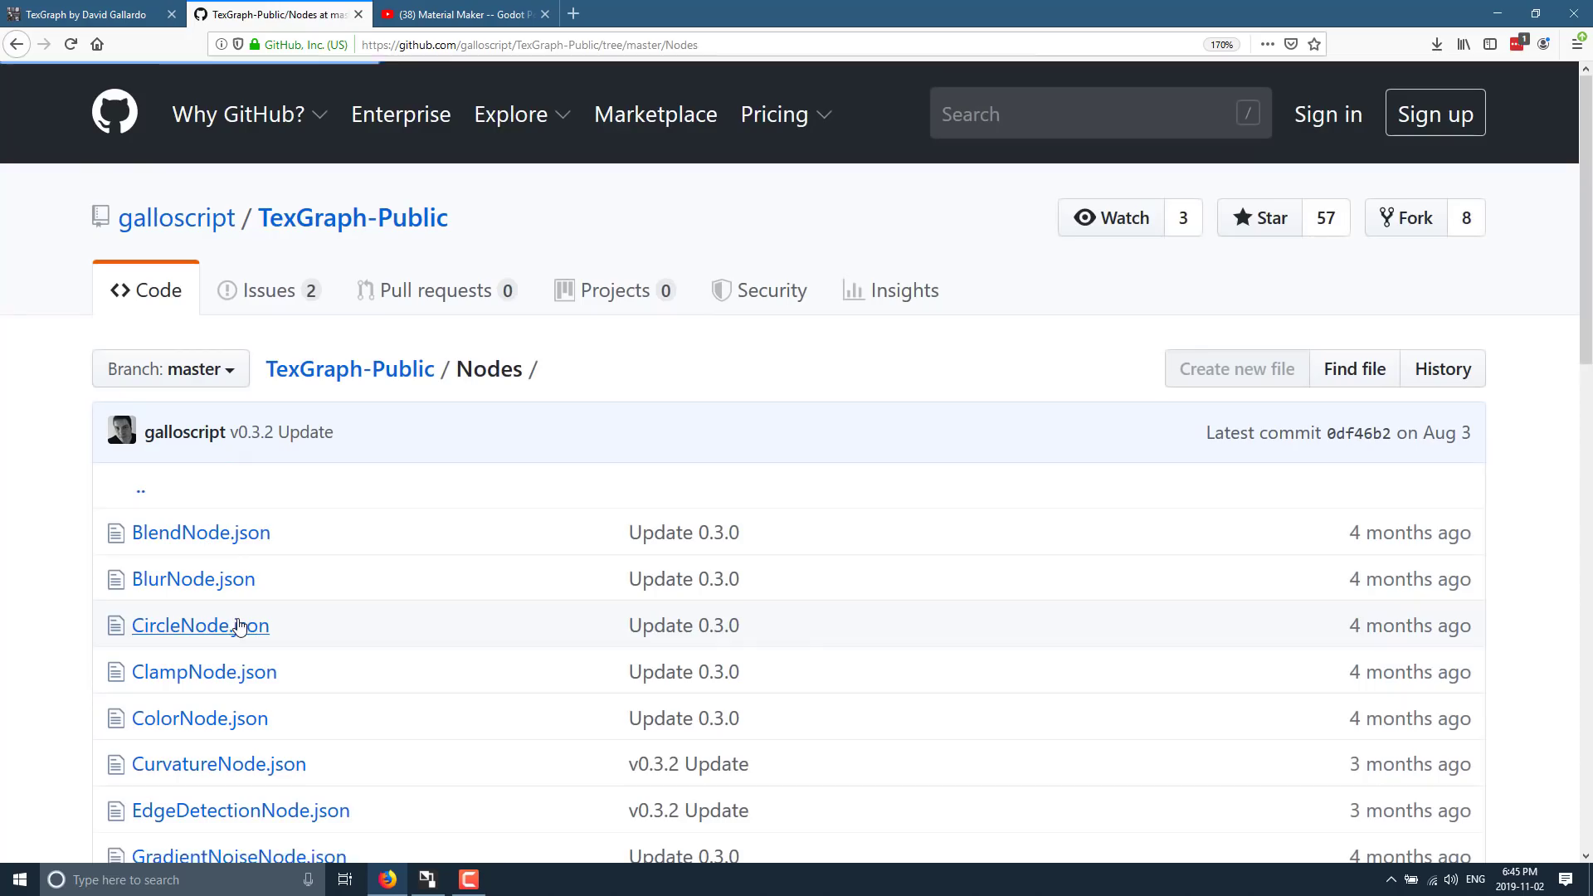
click(221, 532)
scroll(497, 540, down, 10)
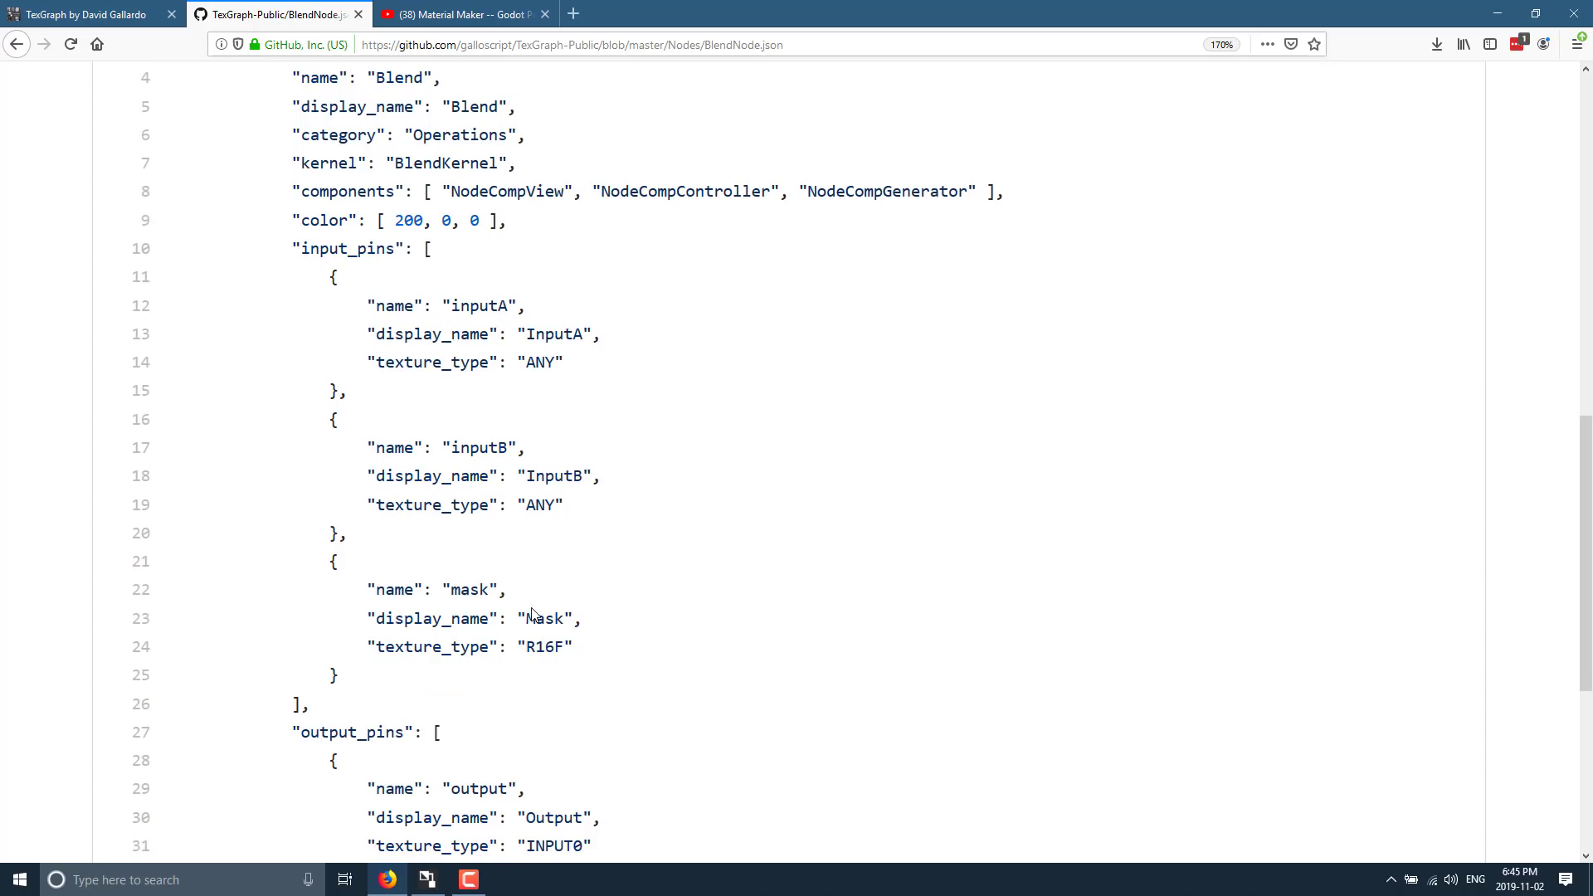
scroll(419, 334, down, 5)
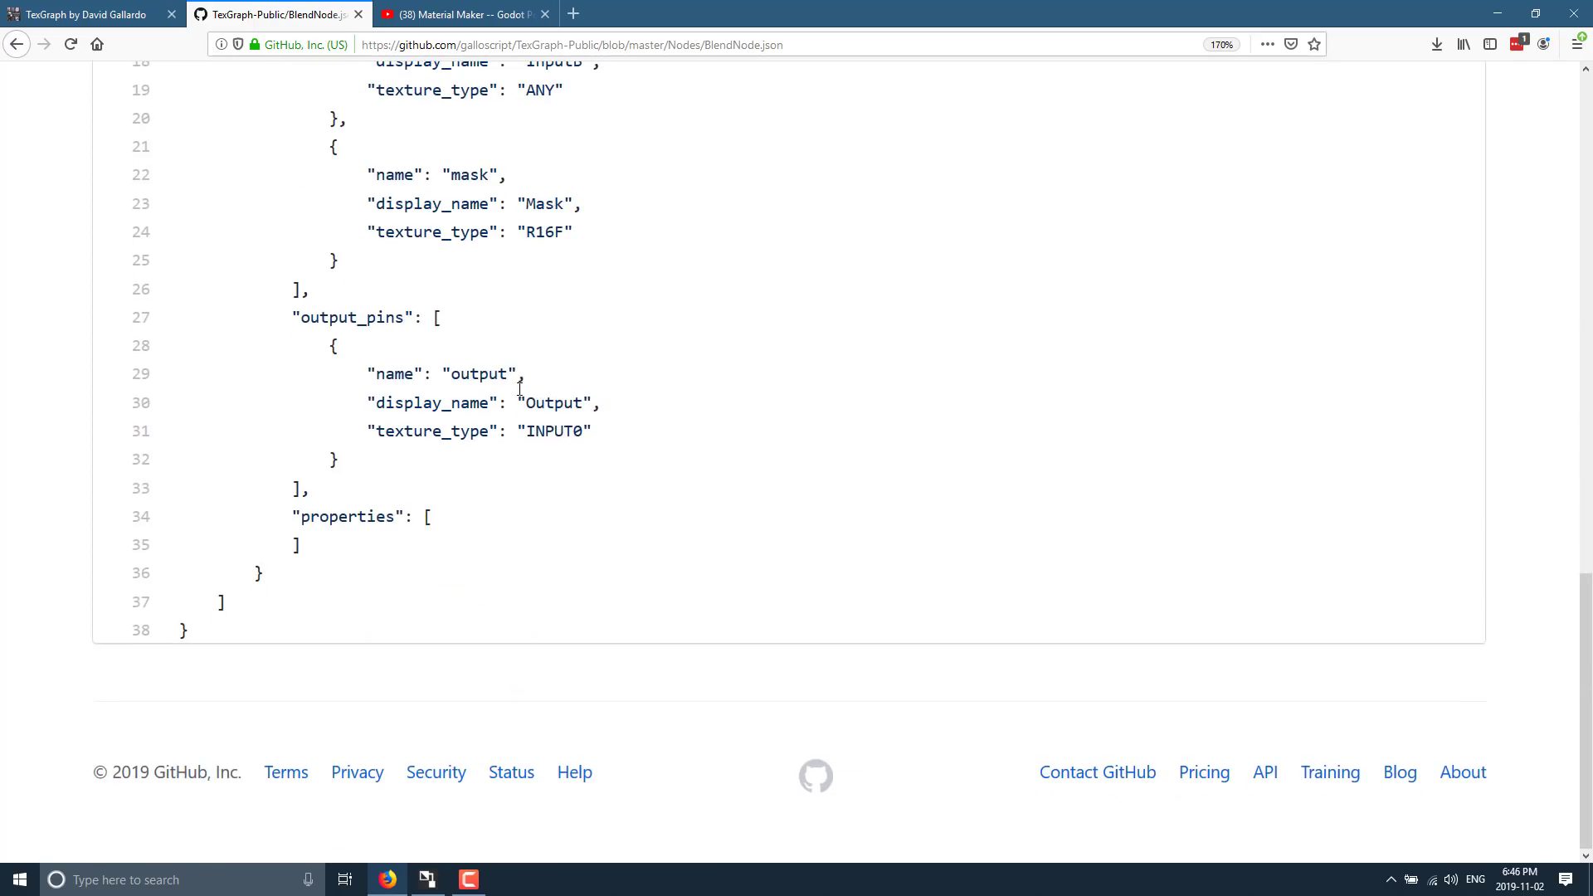
key(alt+Left)
key(alt+Left)
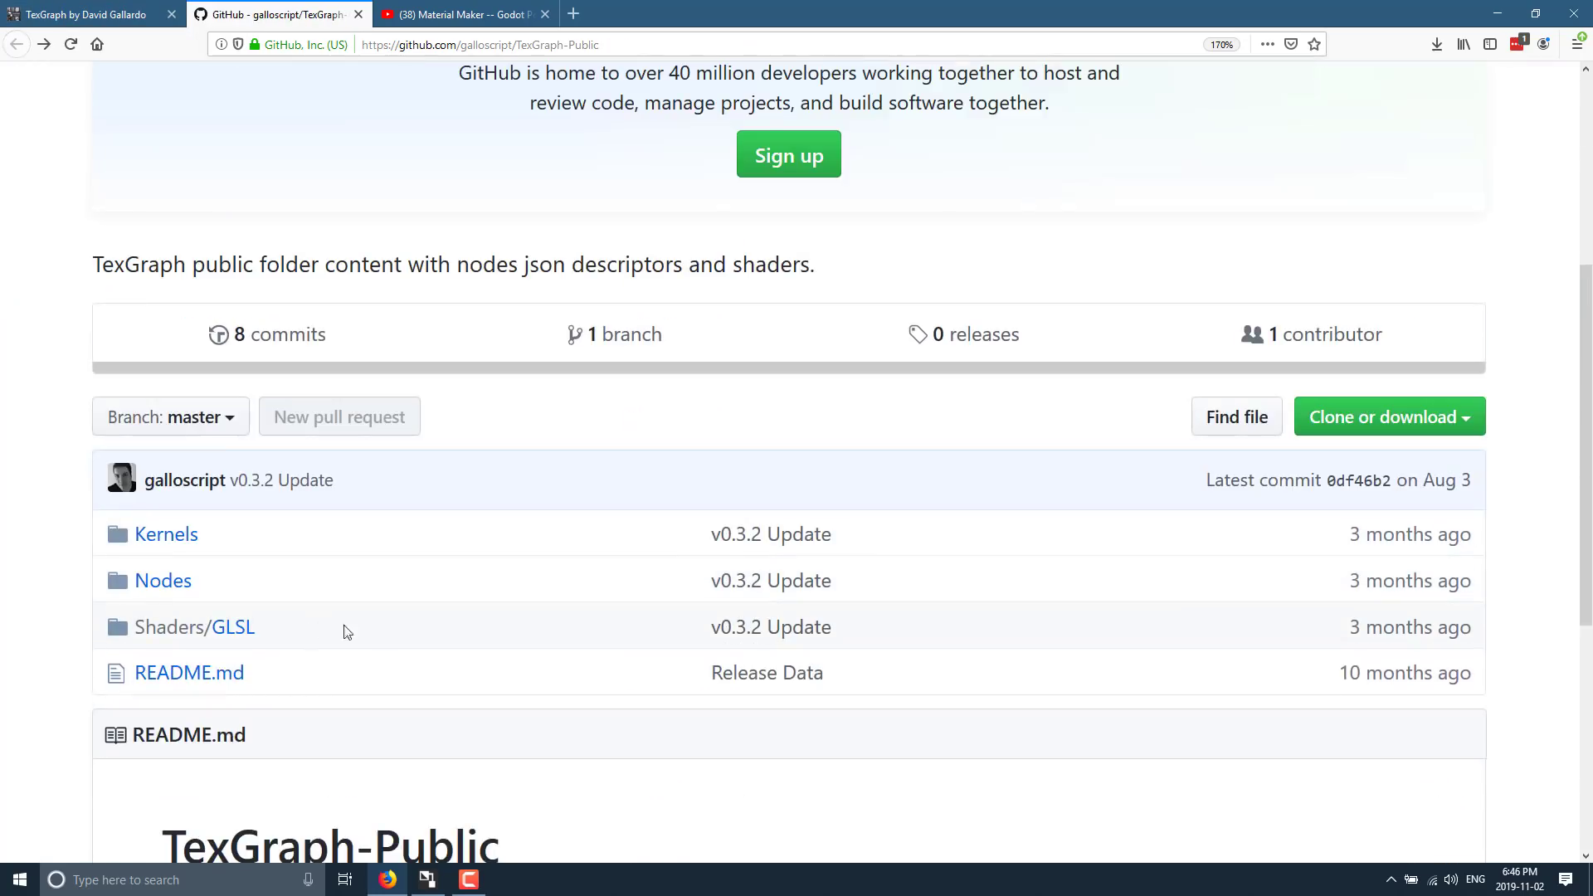
- Browse to Shaders/GLSL/Compute/Blend.comp.glsl on GitHub and read through the shader code
click(236, 635)
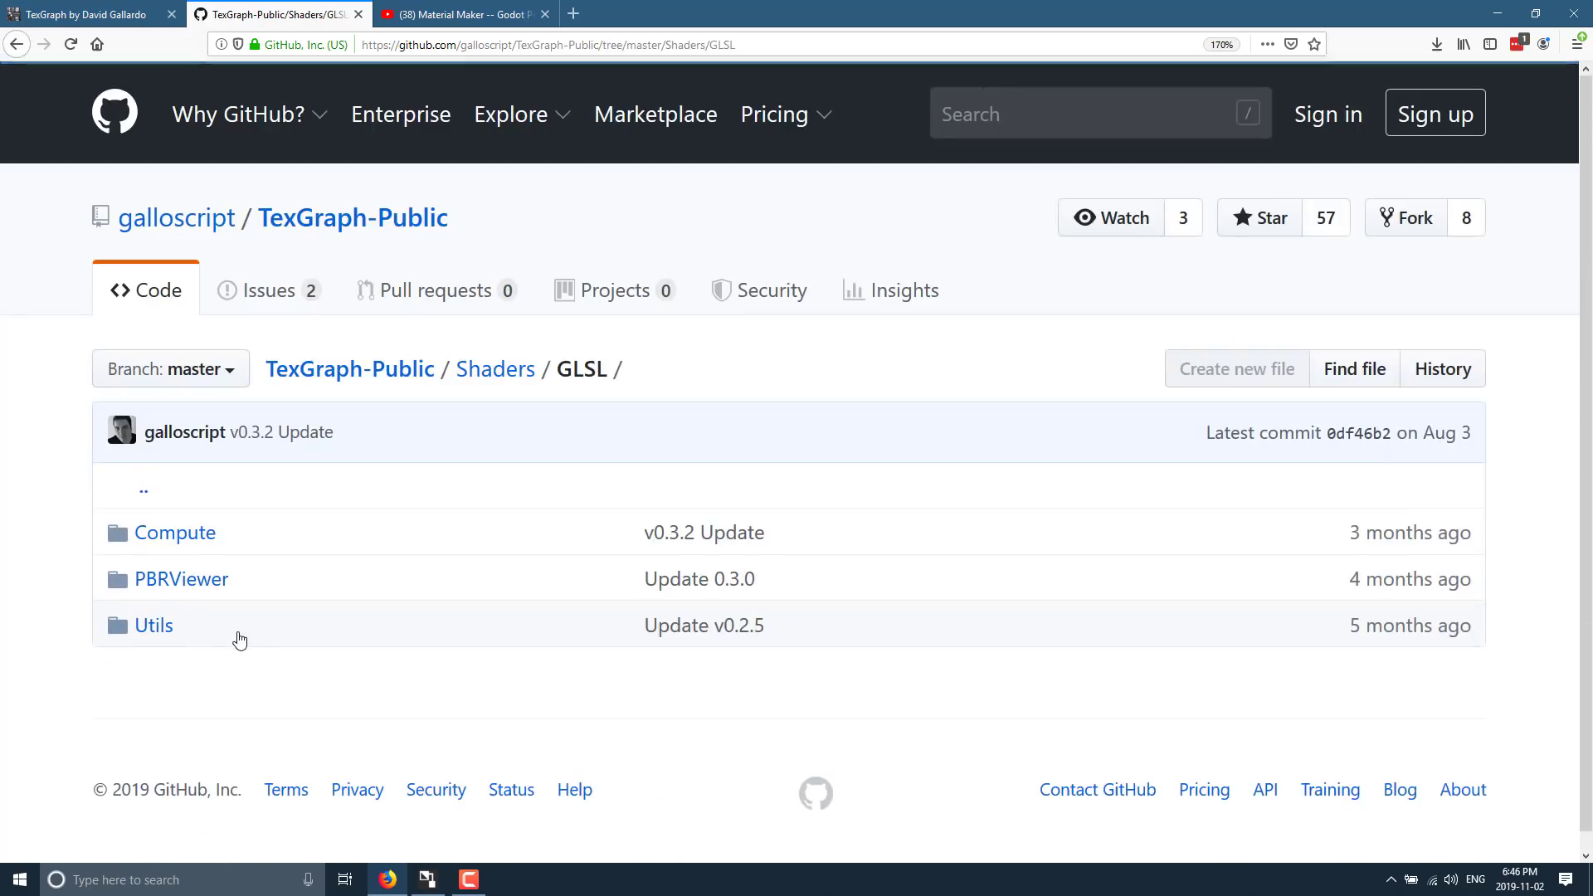
click(205, 533)
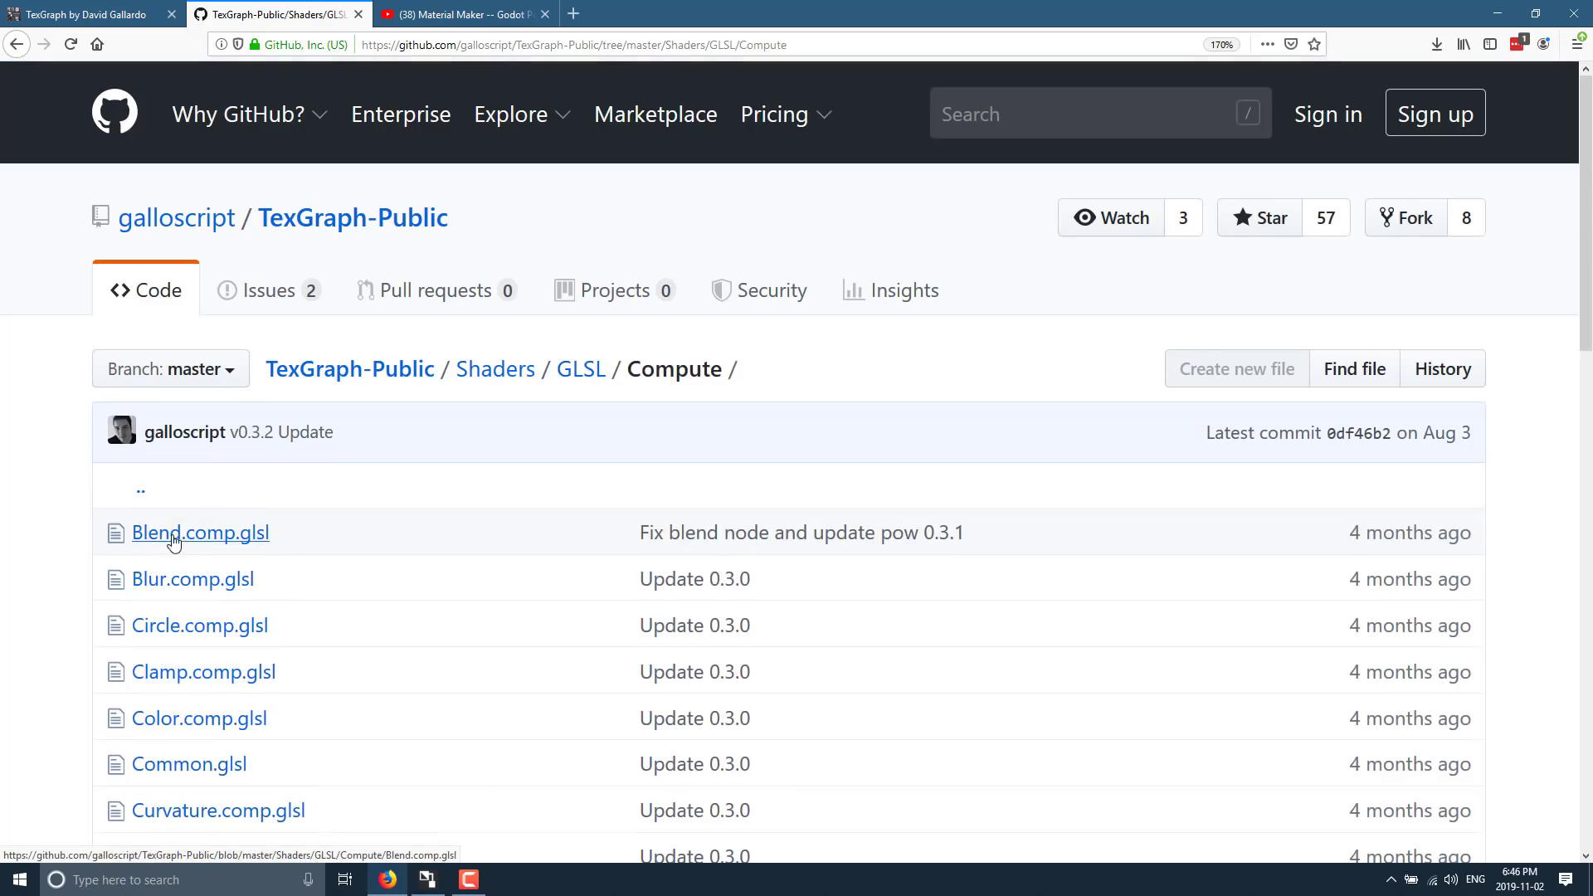
click(271, 545)
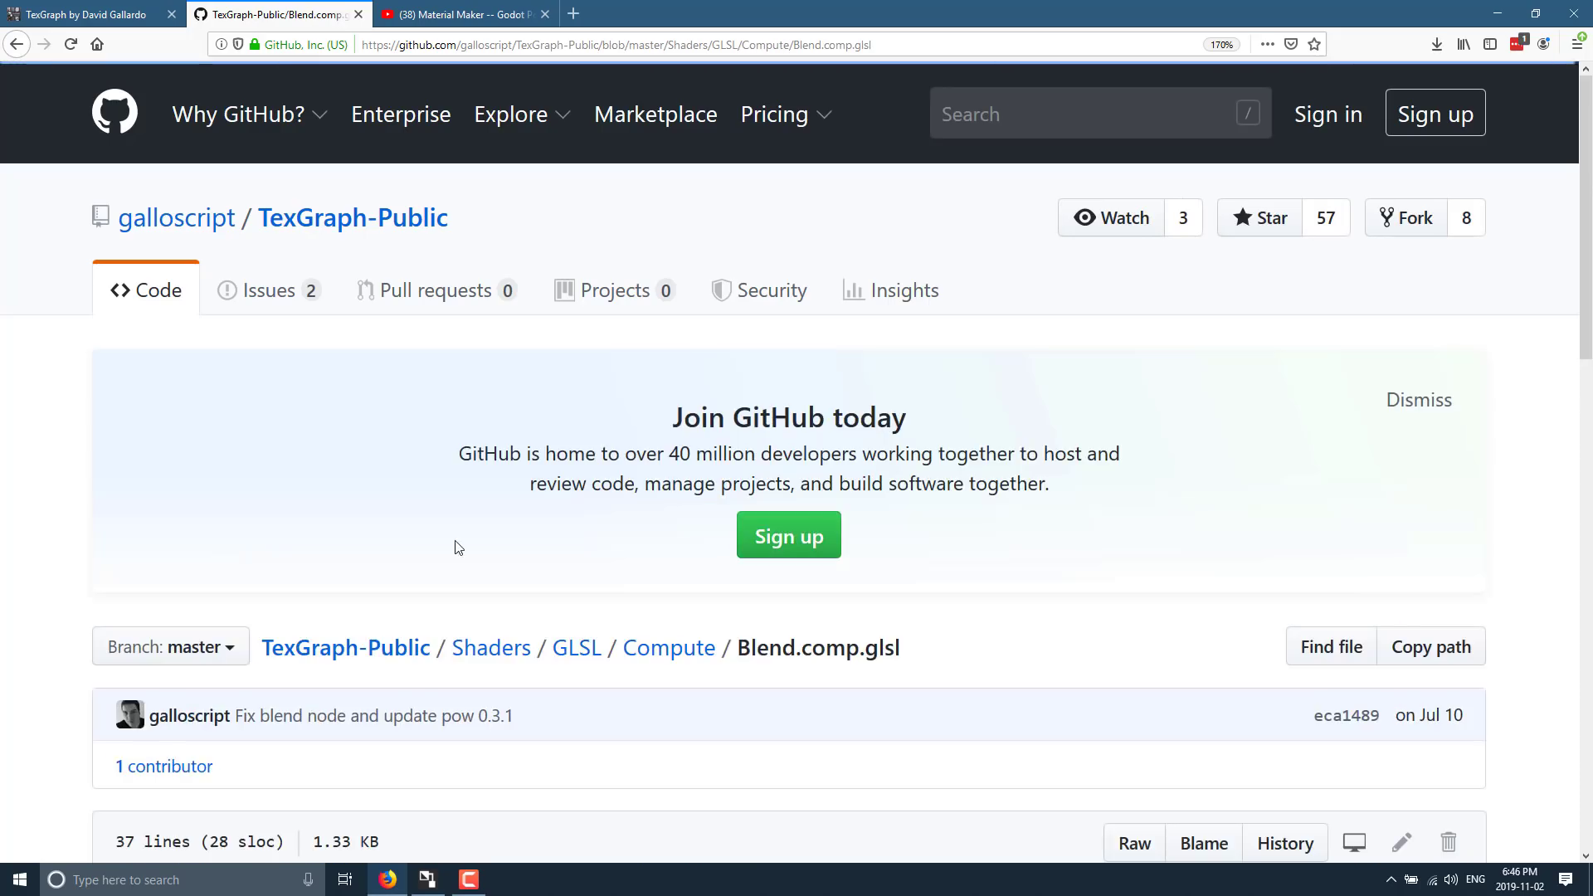
scroll(615, 523, down, 5)
scroll(629, 517, down, 3)
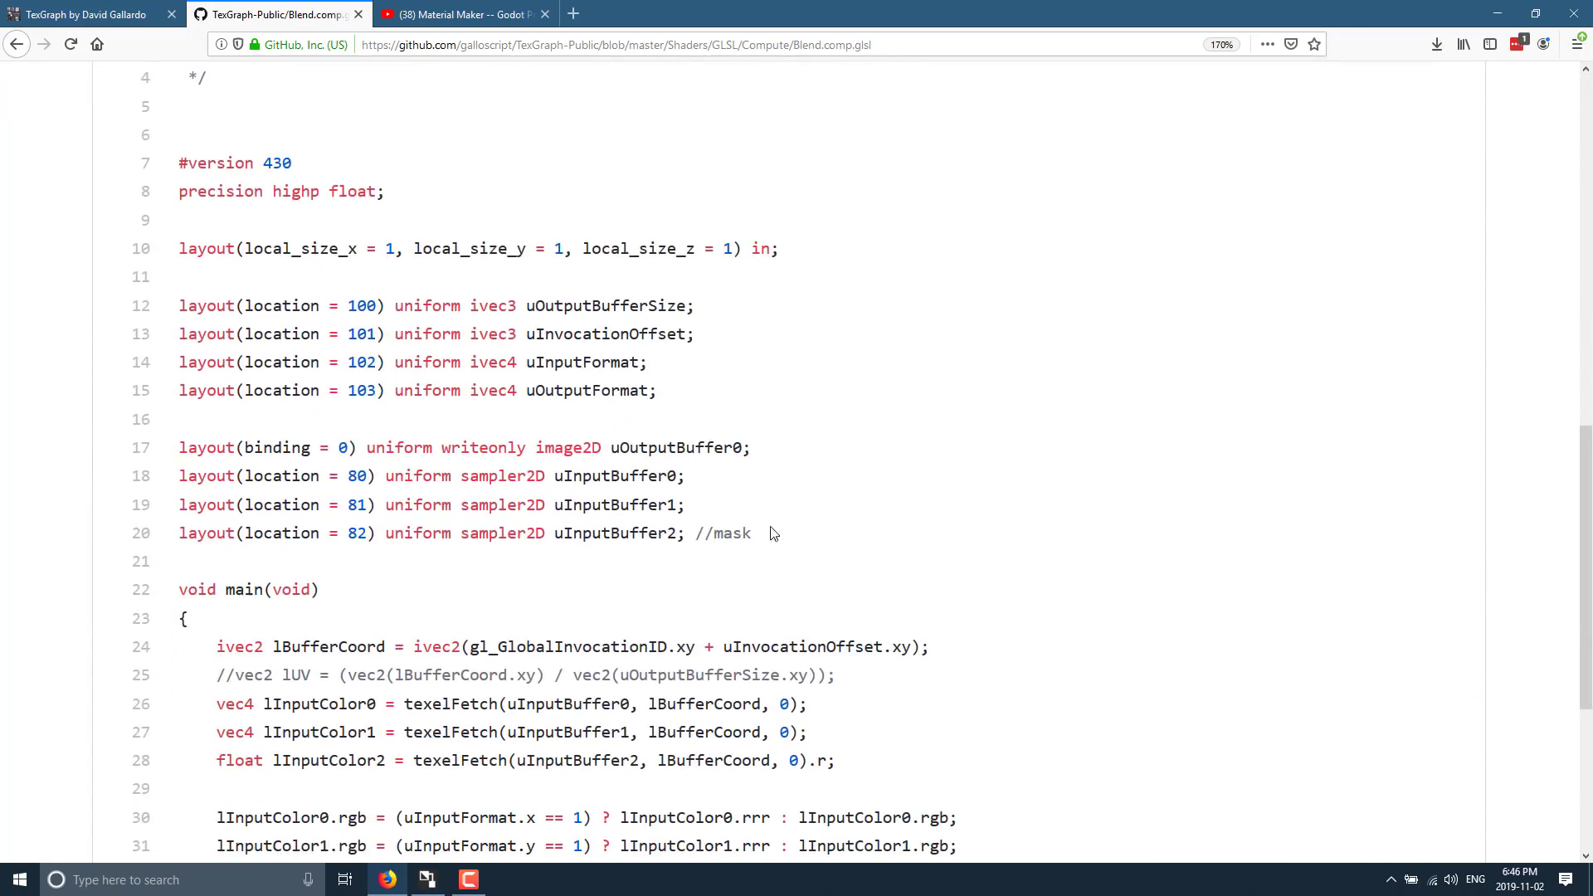
drag(757, 535, 302, 440)
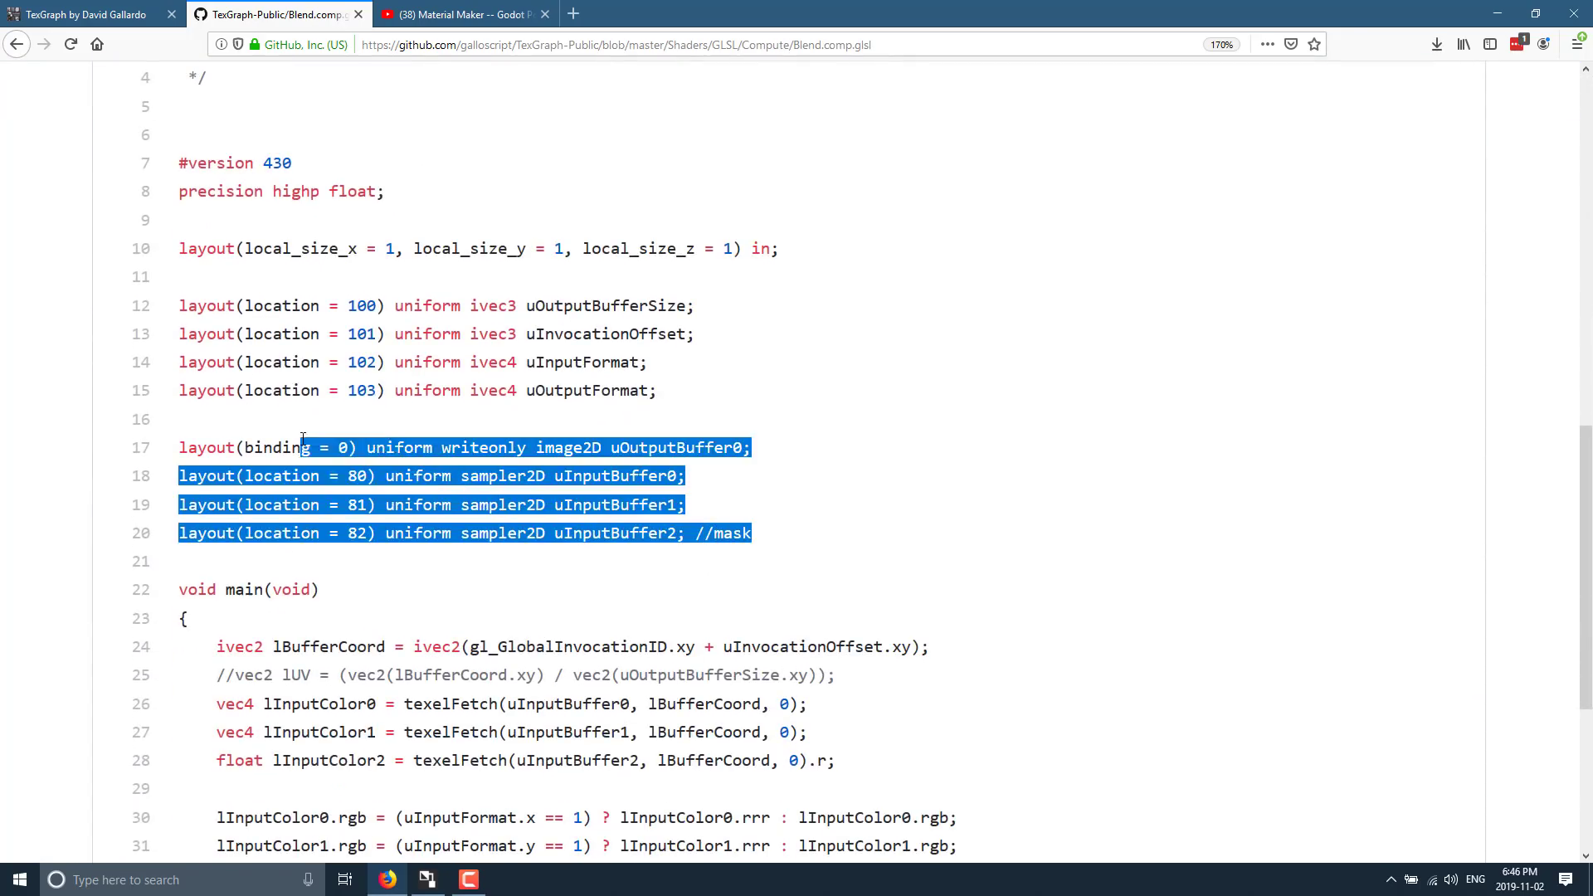
click(938, 534)
scroll(939, 533, down, 5)
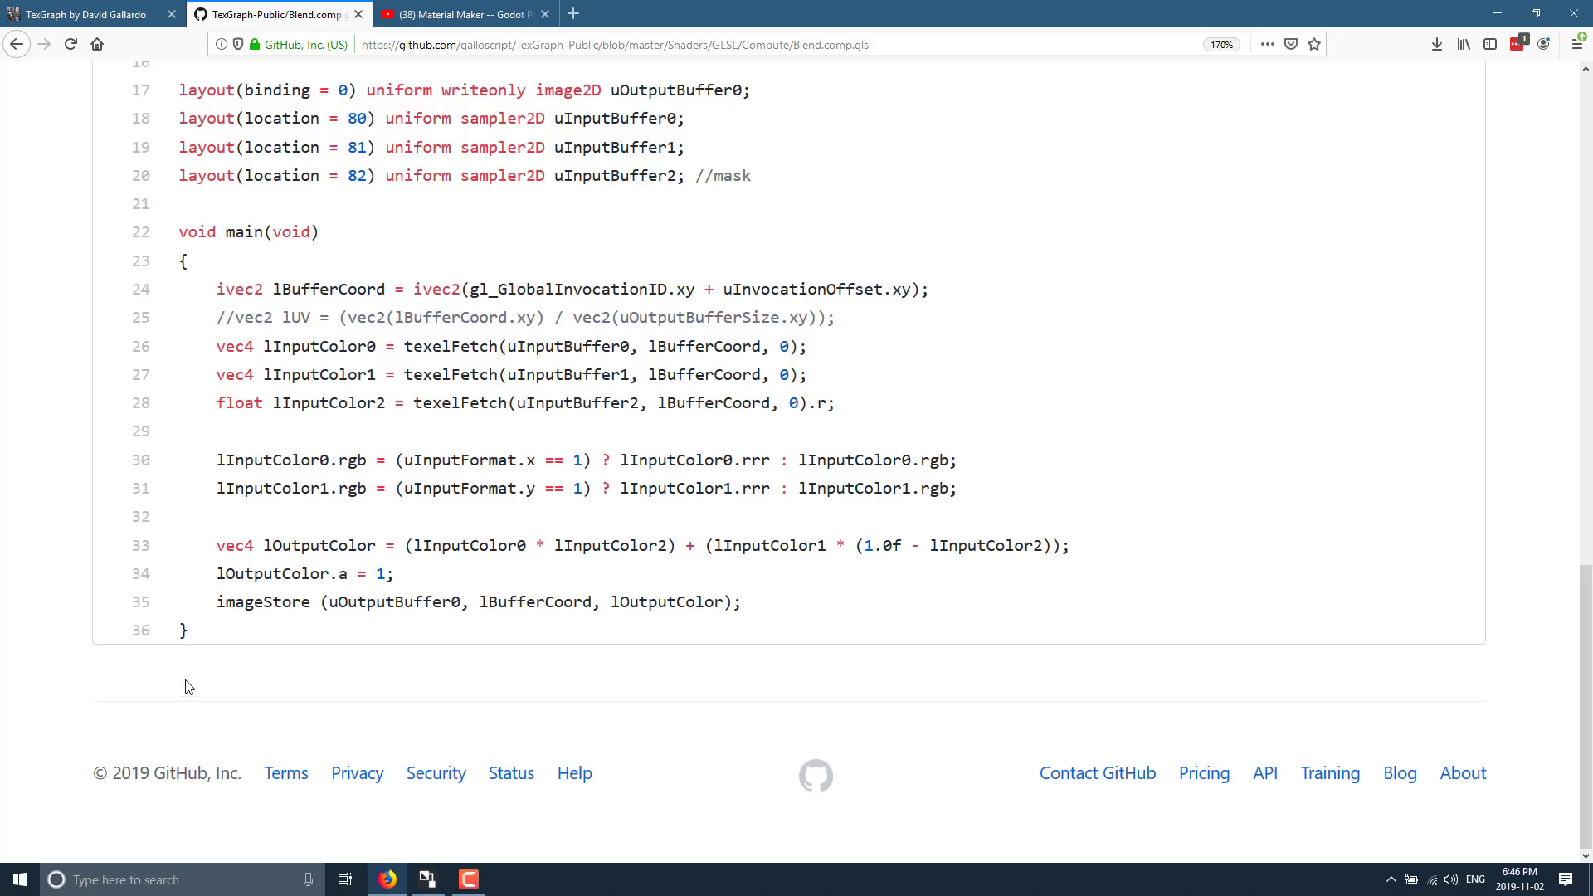
click(20, 879)
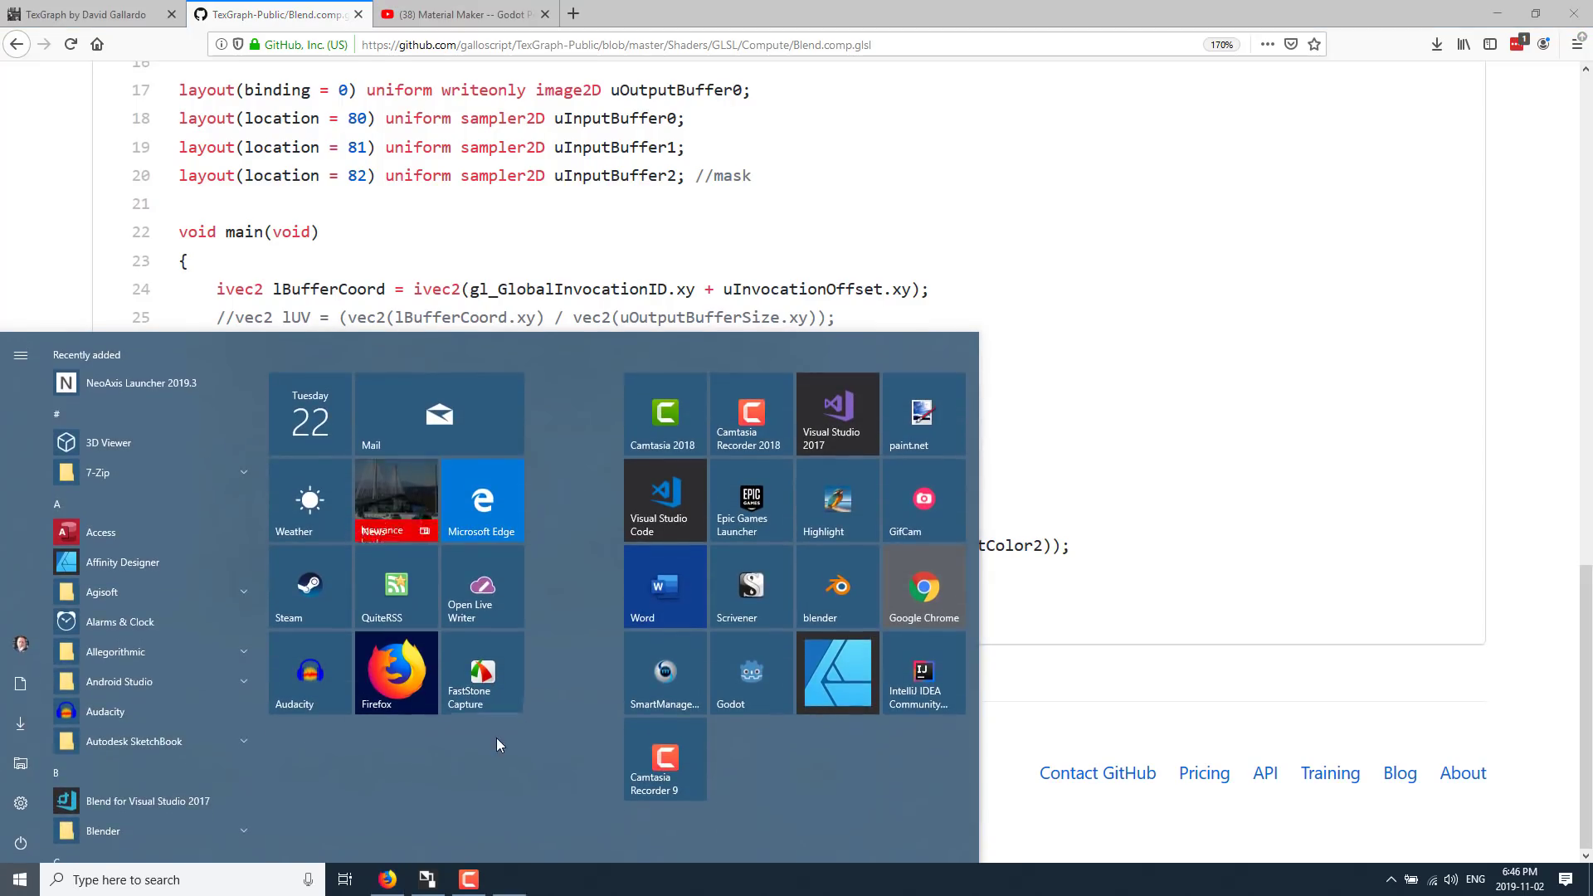
- In File Explorer, browse texgraph-windows-beta's local Public Shaders/GLSL/Compute, Nodes and Kernels folders
click(19, 726)
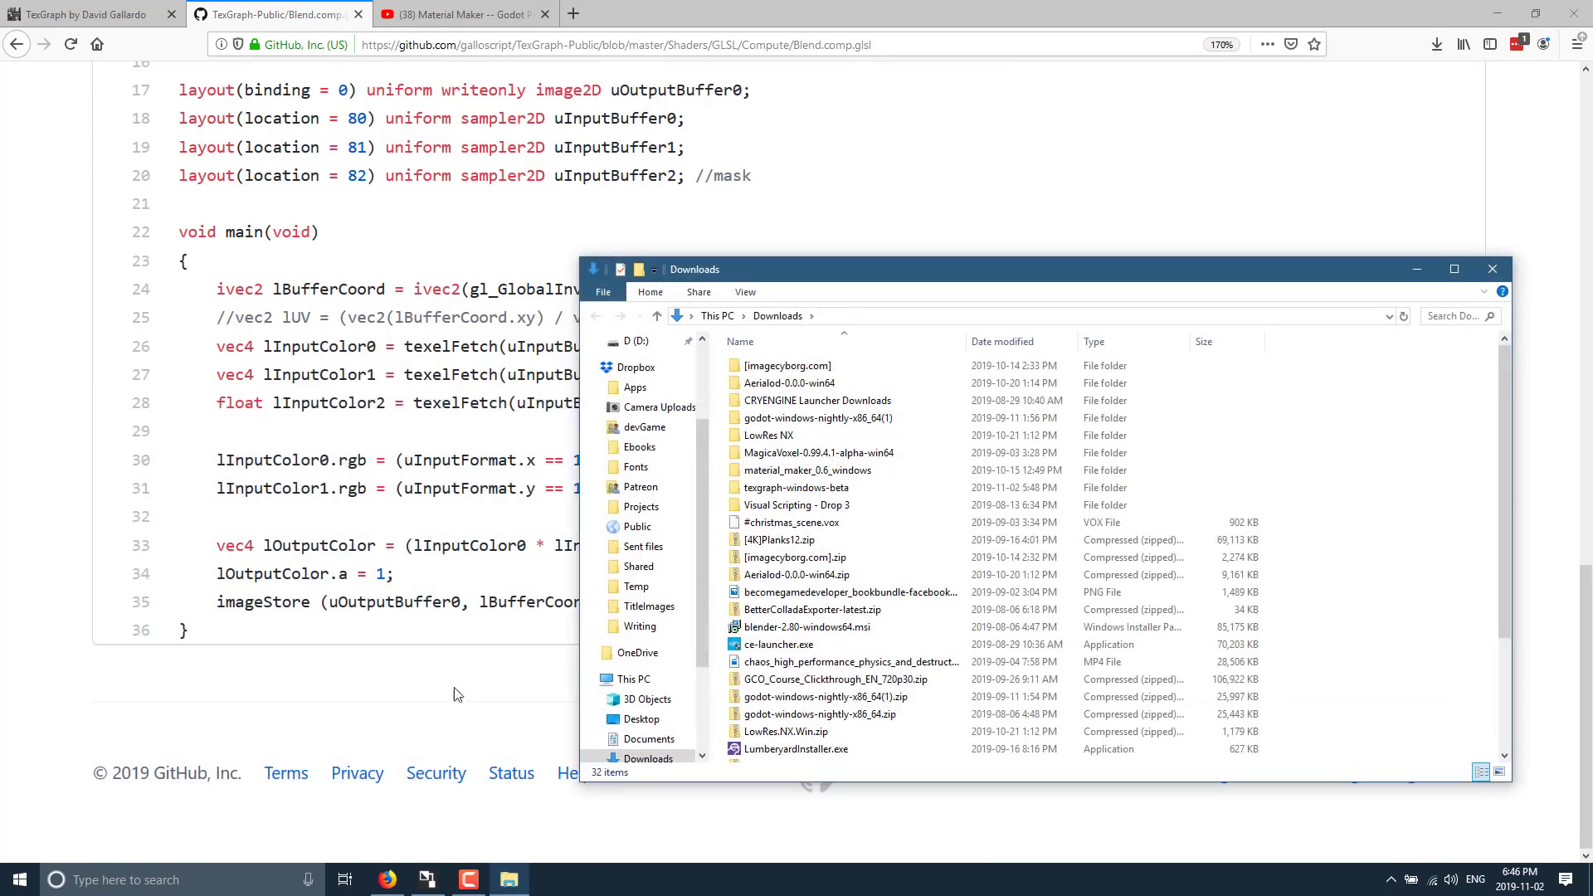
double_click(808, 488)
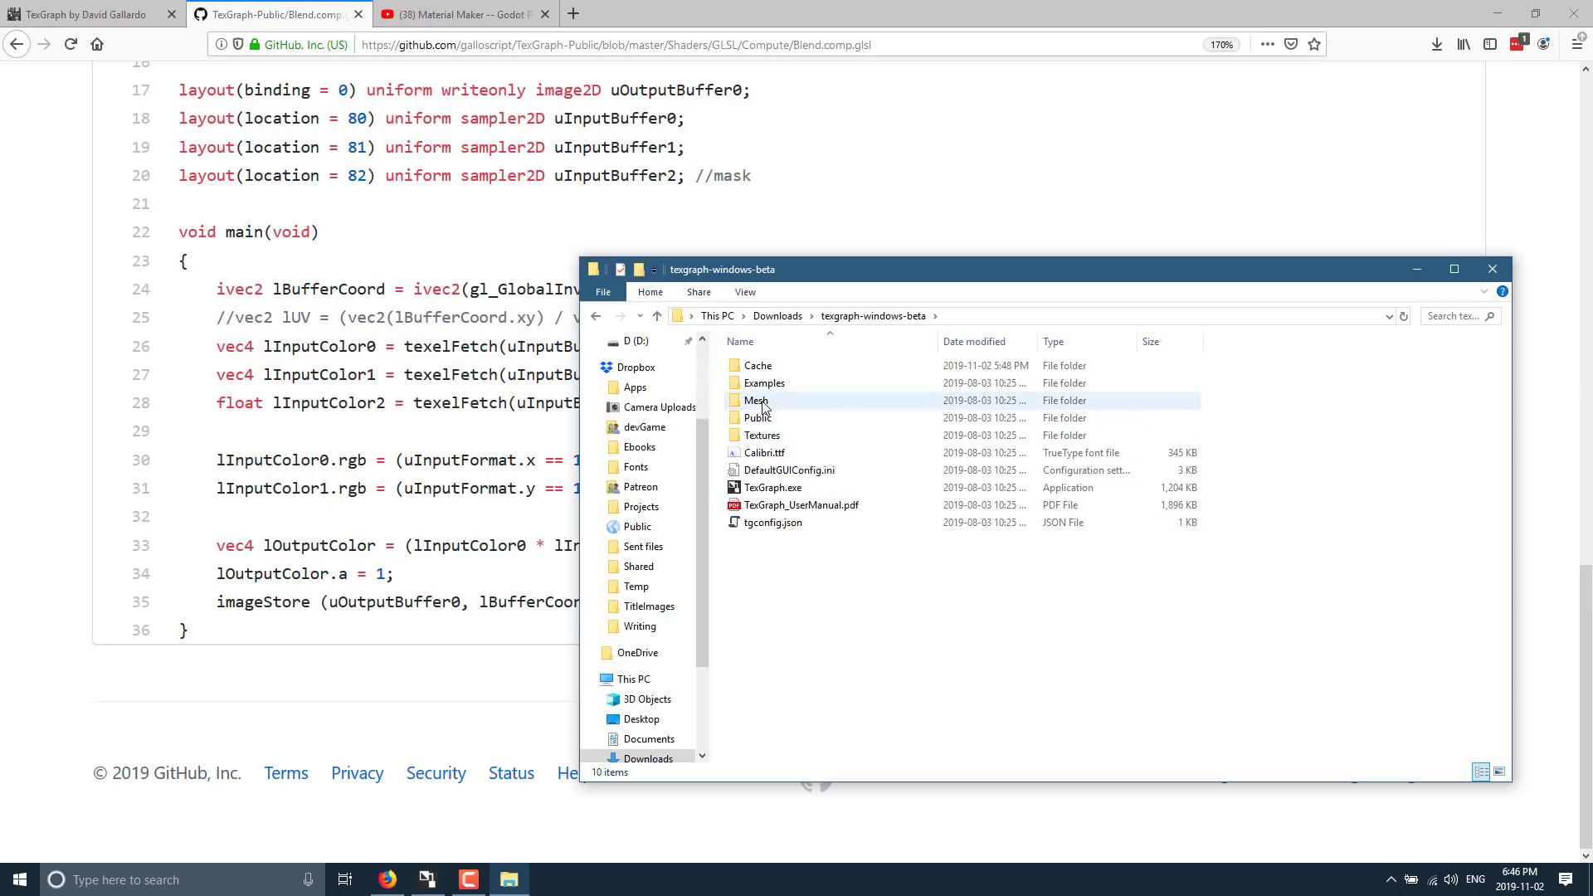
double_click(773, 419)
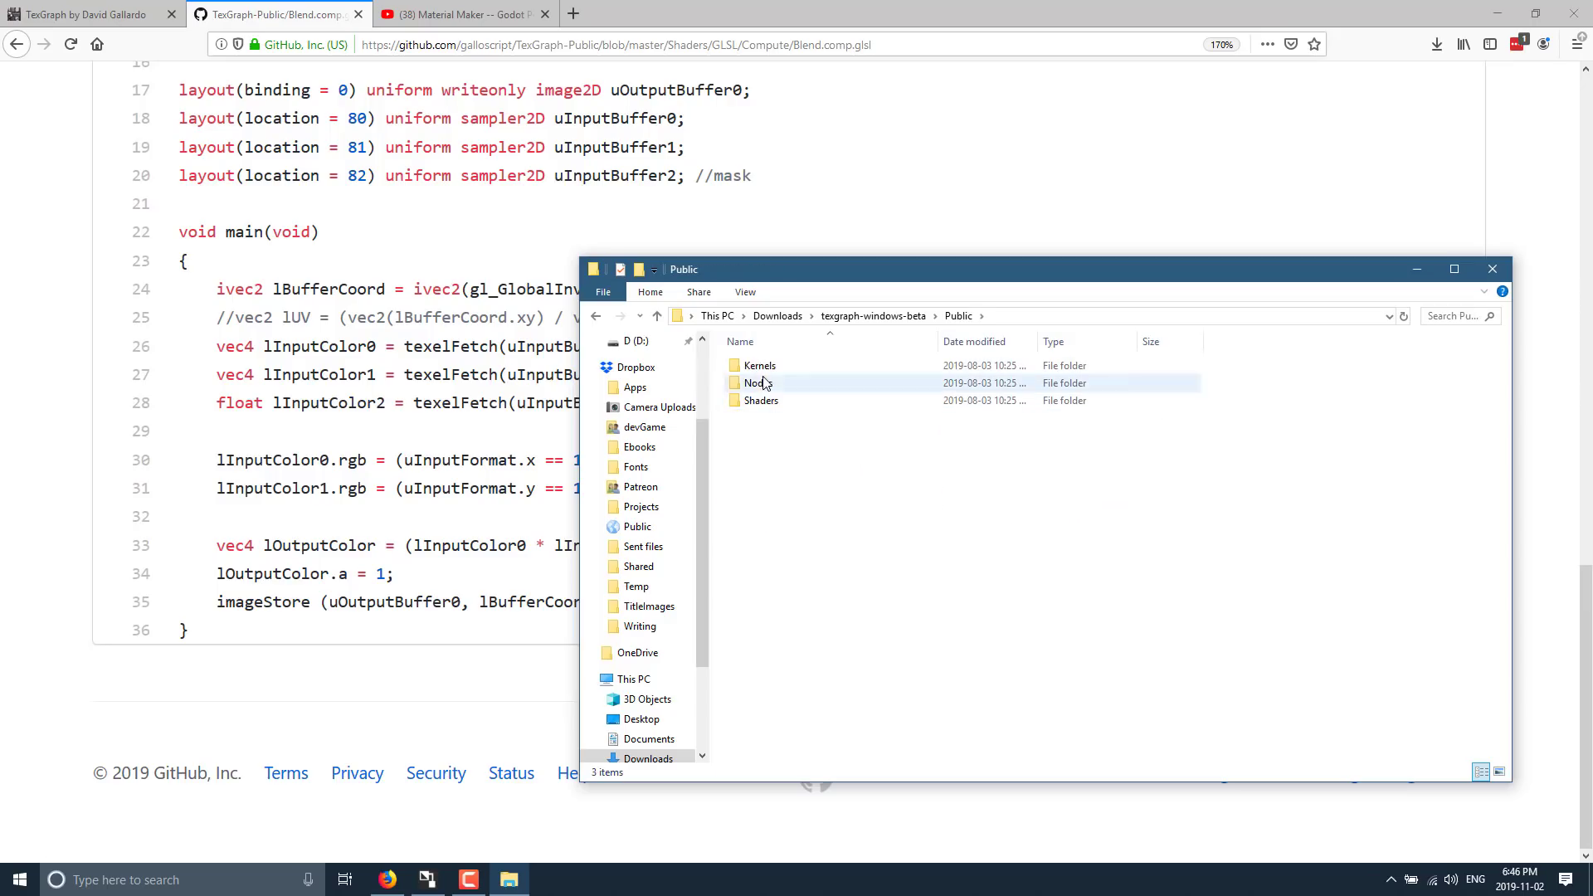
double_click(770, 404)
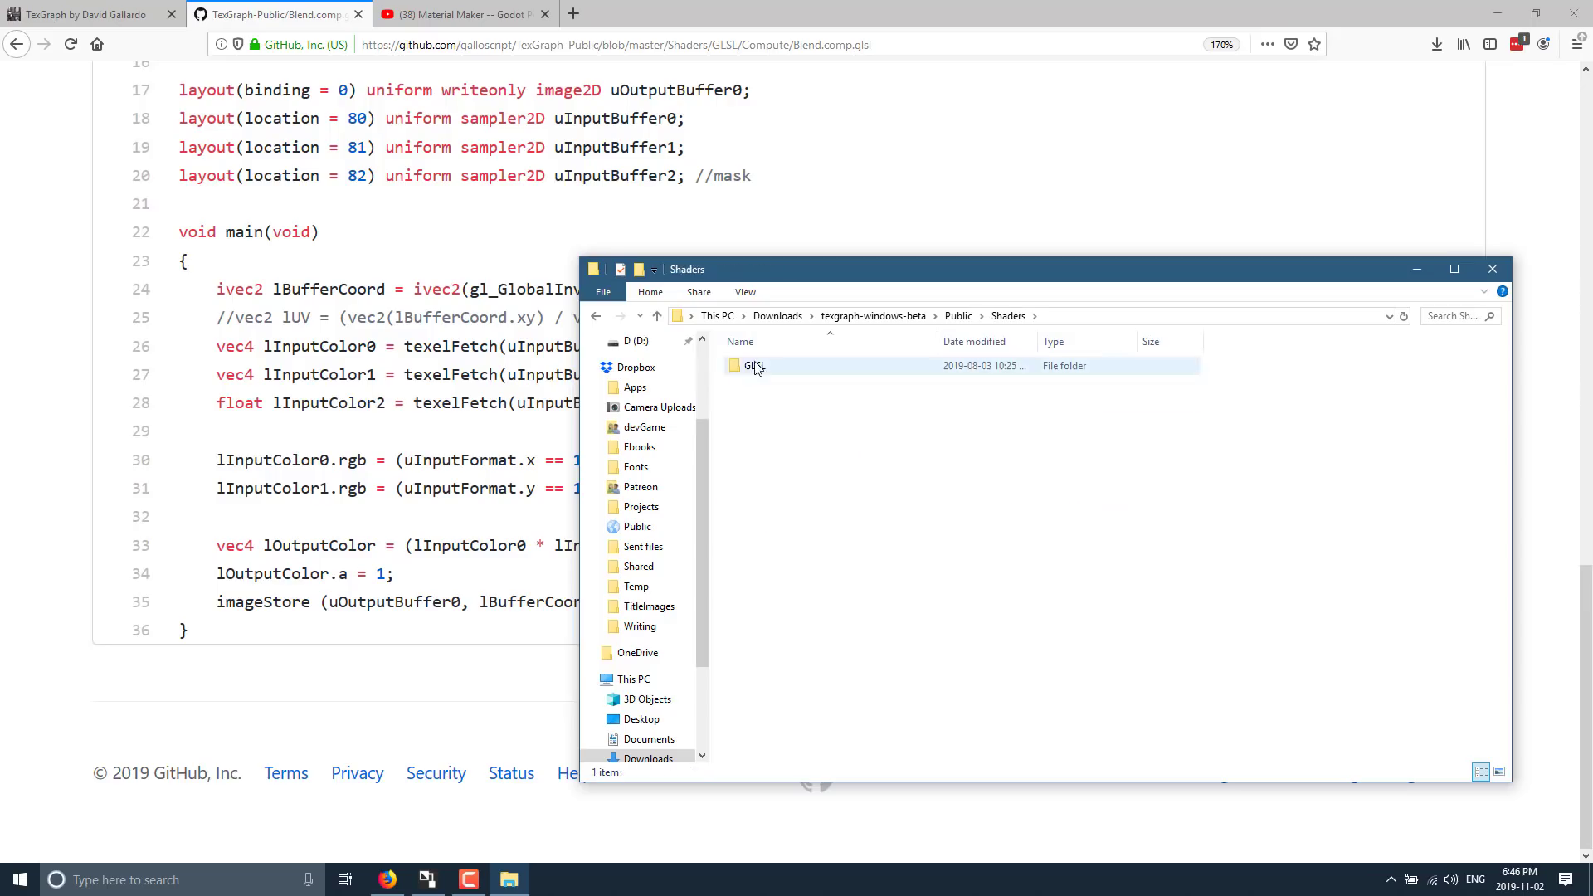
double_click(768, 366)
double_click(764, 366)
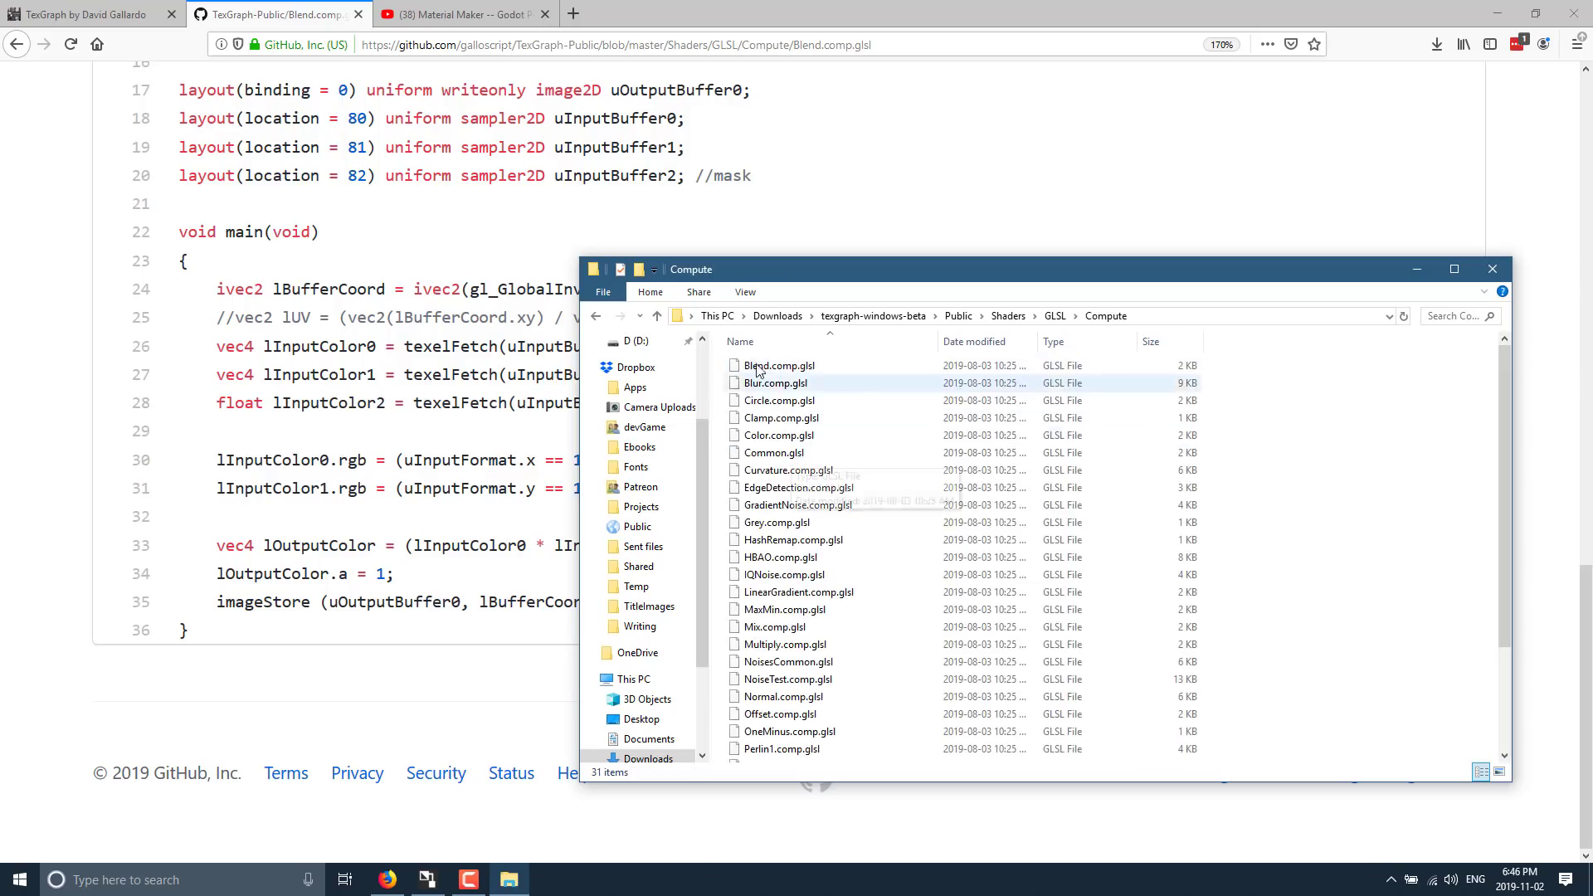
key(BackSpace)
key(BackSpace)
key(BackSpace)
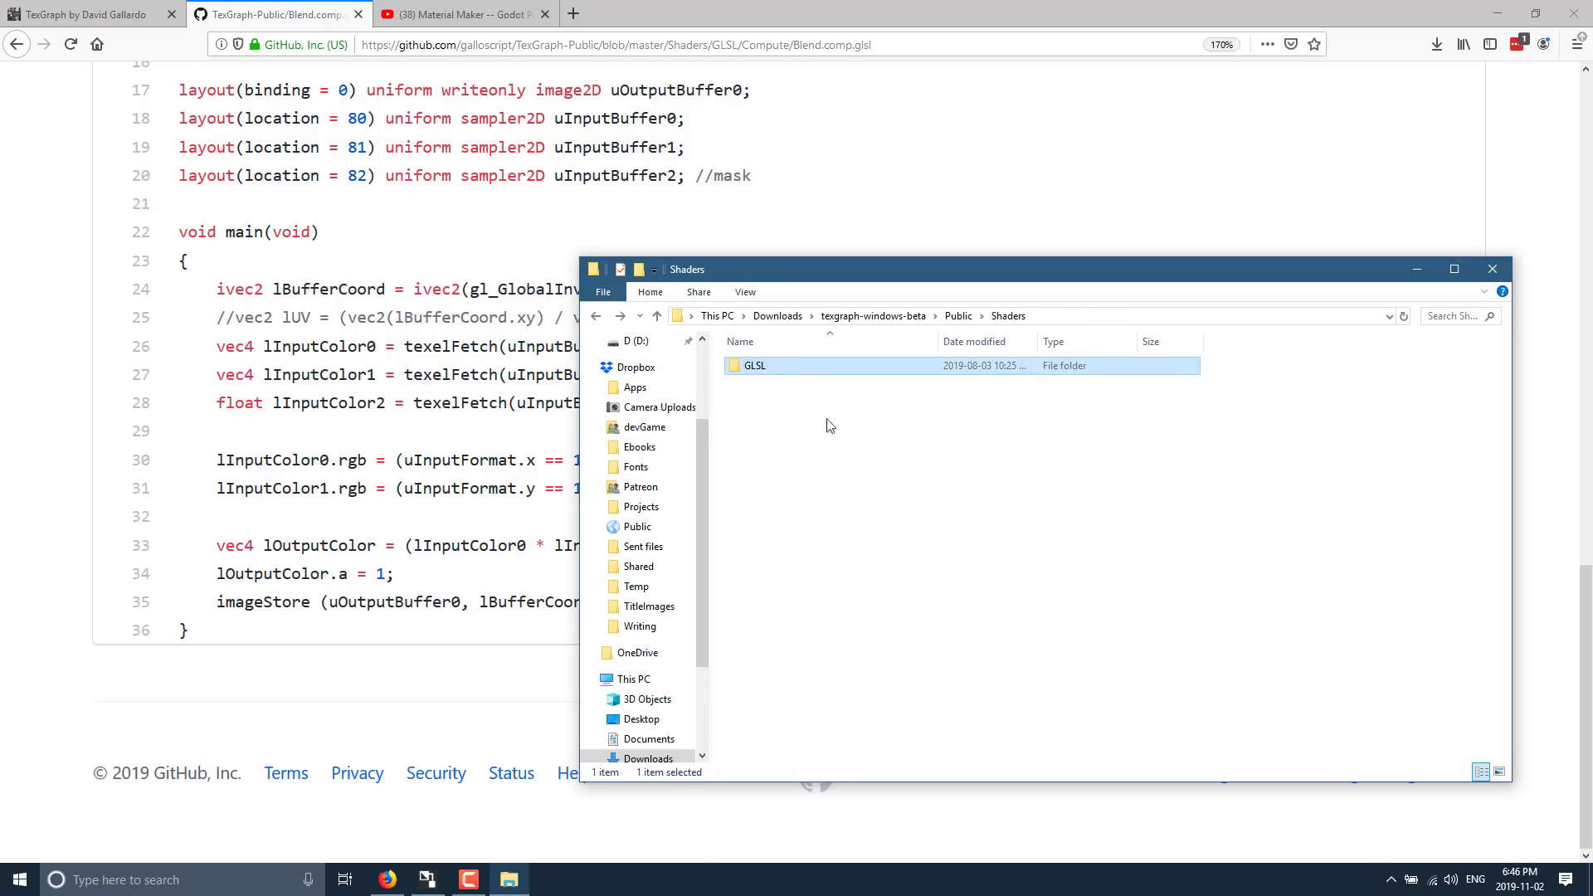
double_click(762, 381)
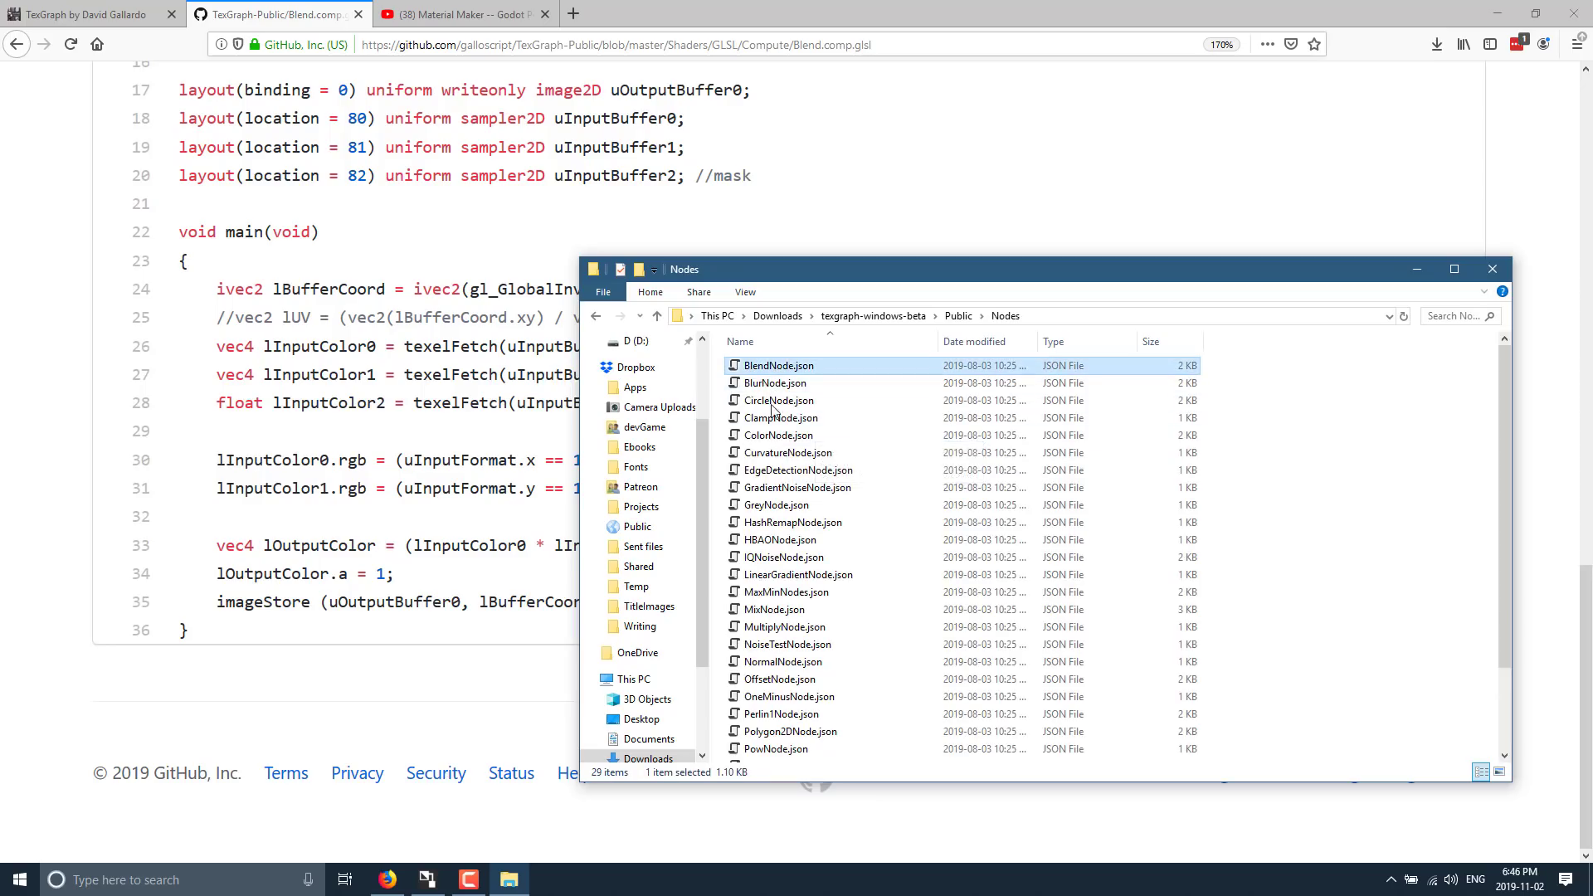
key(BackSpace)
double_click(780, 370)
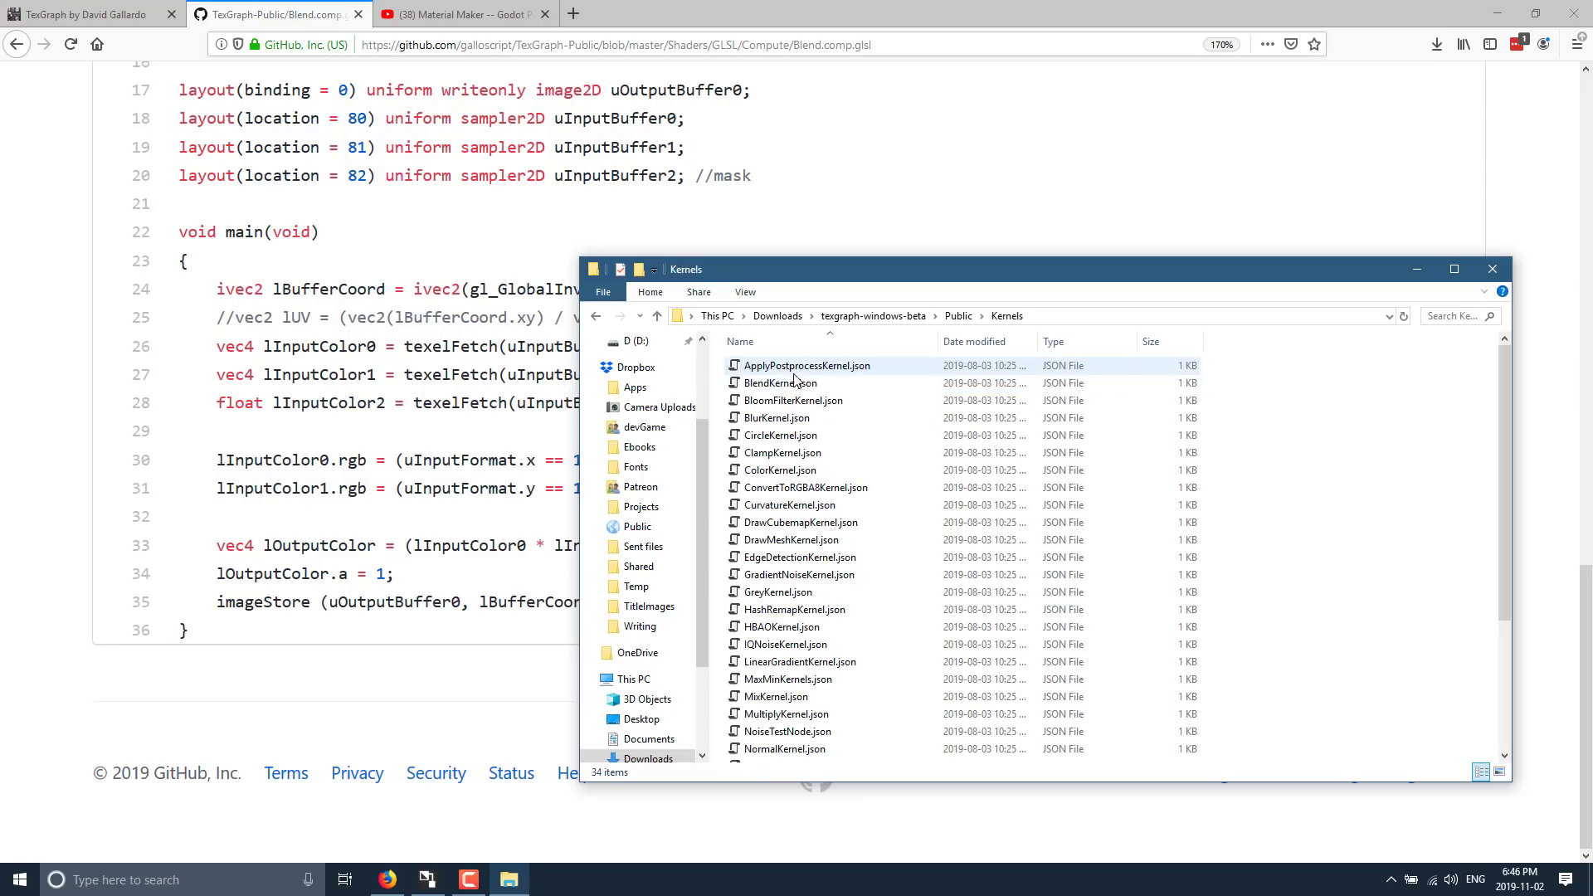
key(BackSpace)
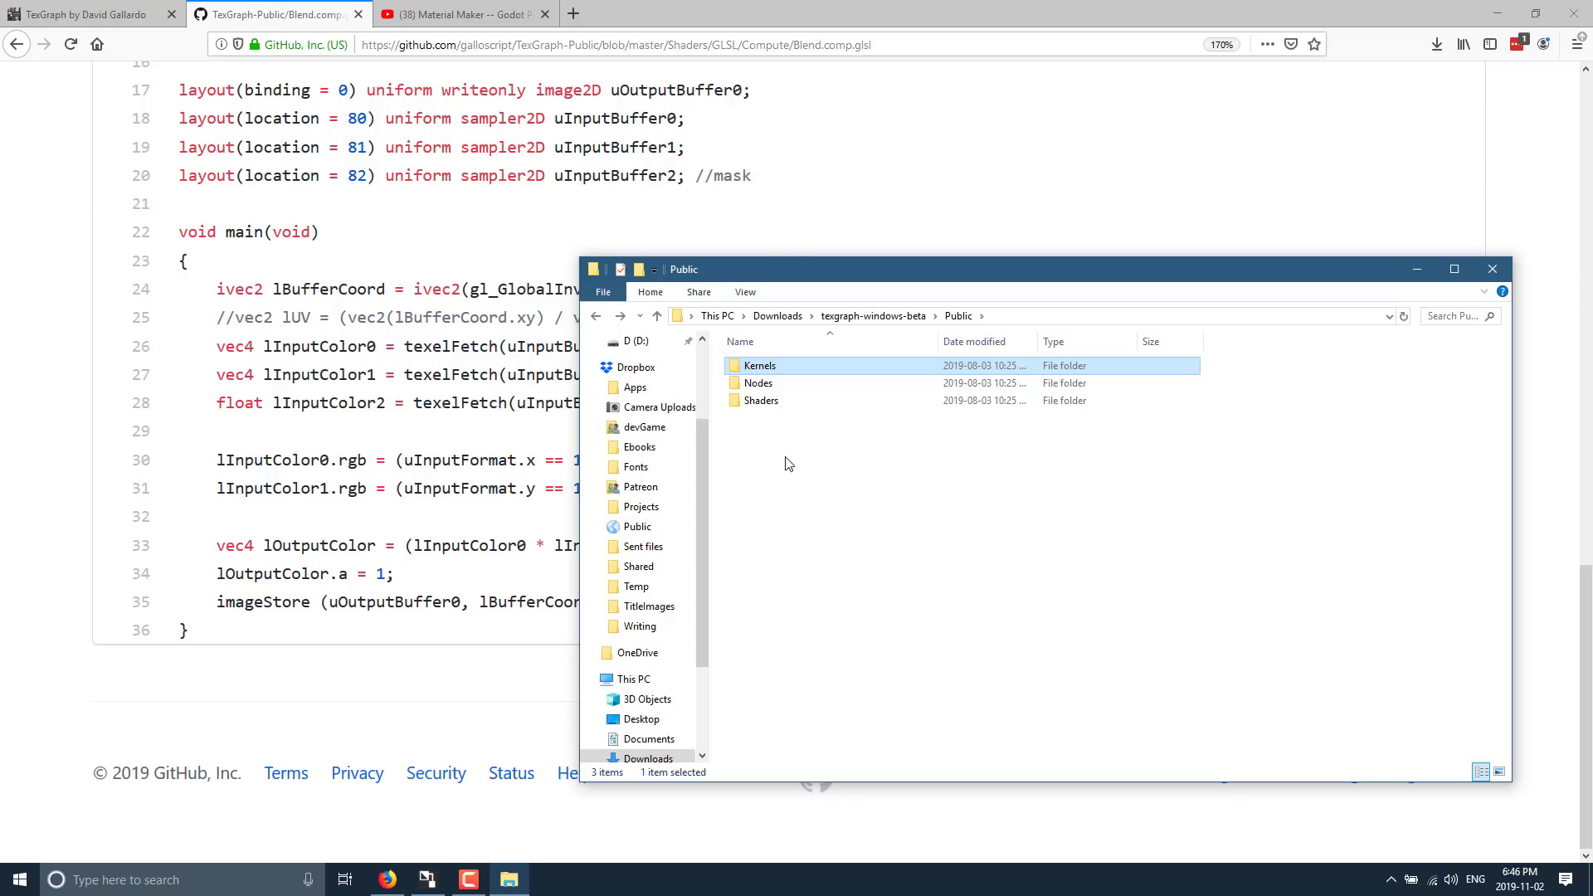
- View the Mesh .obj samples and Textures/EnvMaps .hdr maps, then return to TexGraph
key(BackSpace)
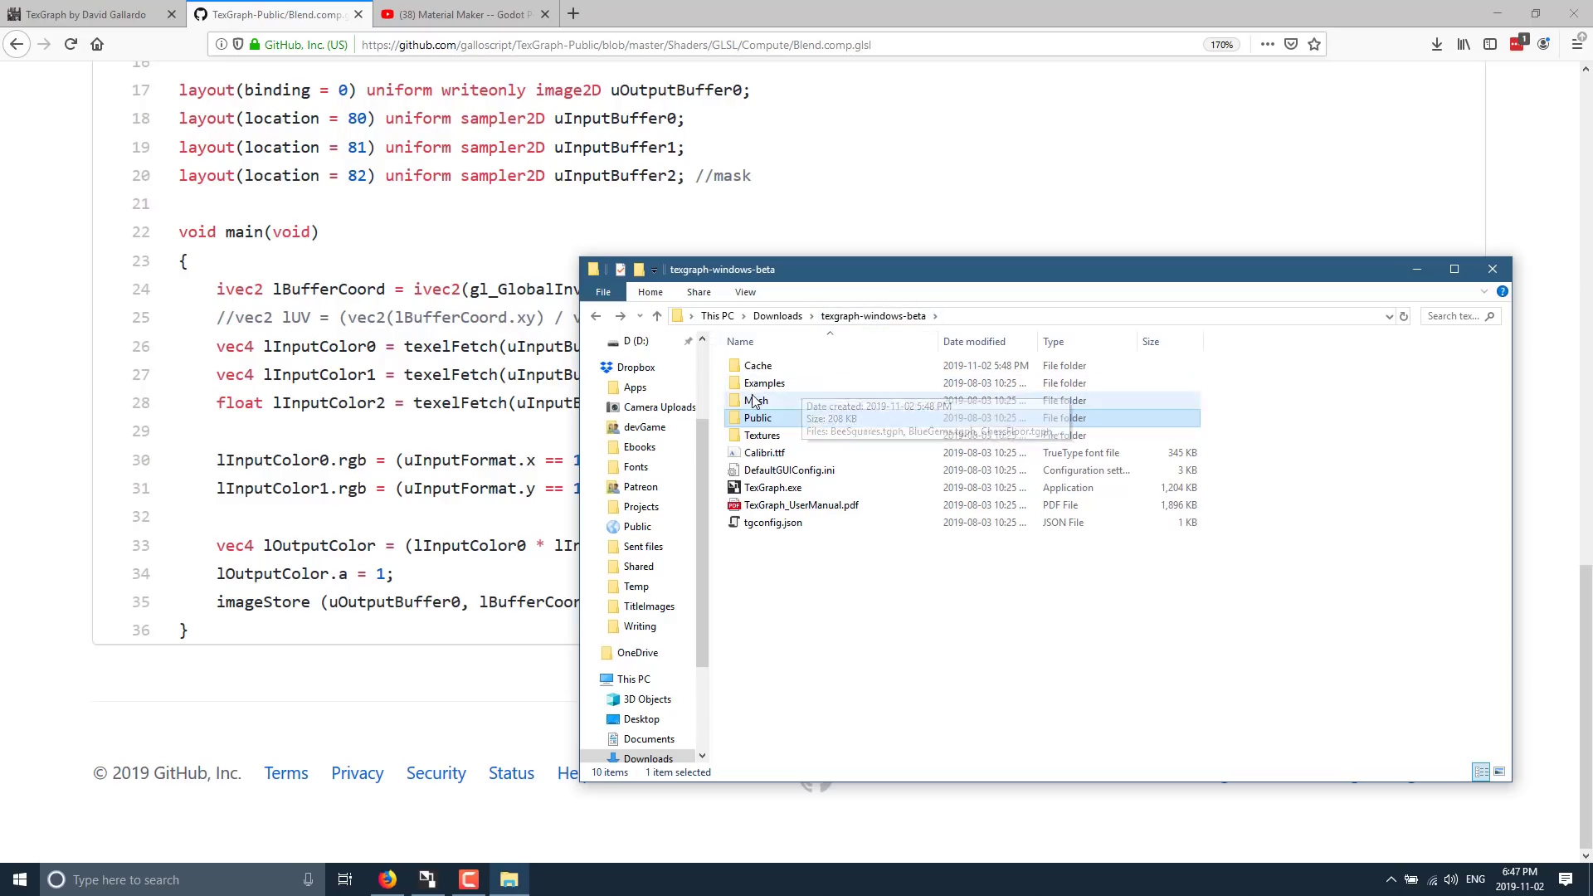
double_click(792, 399)
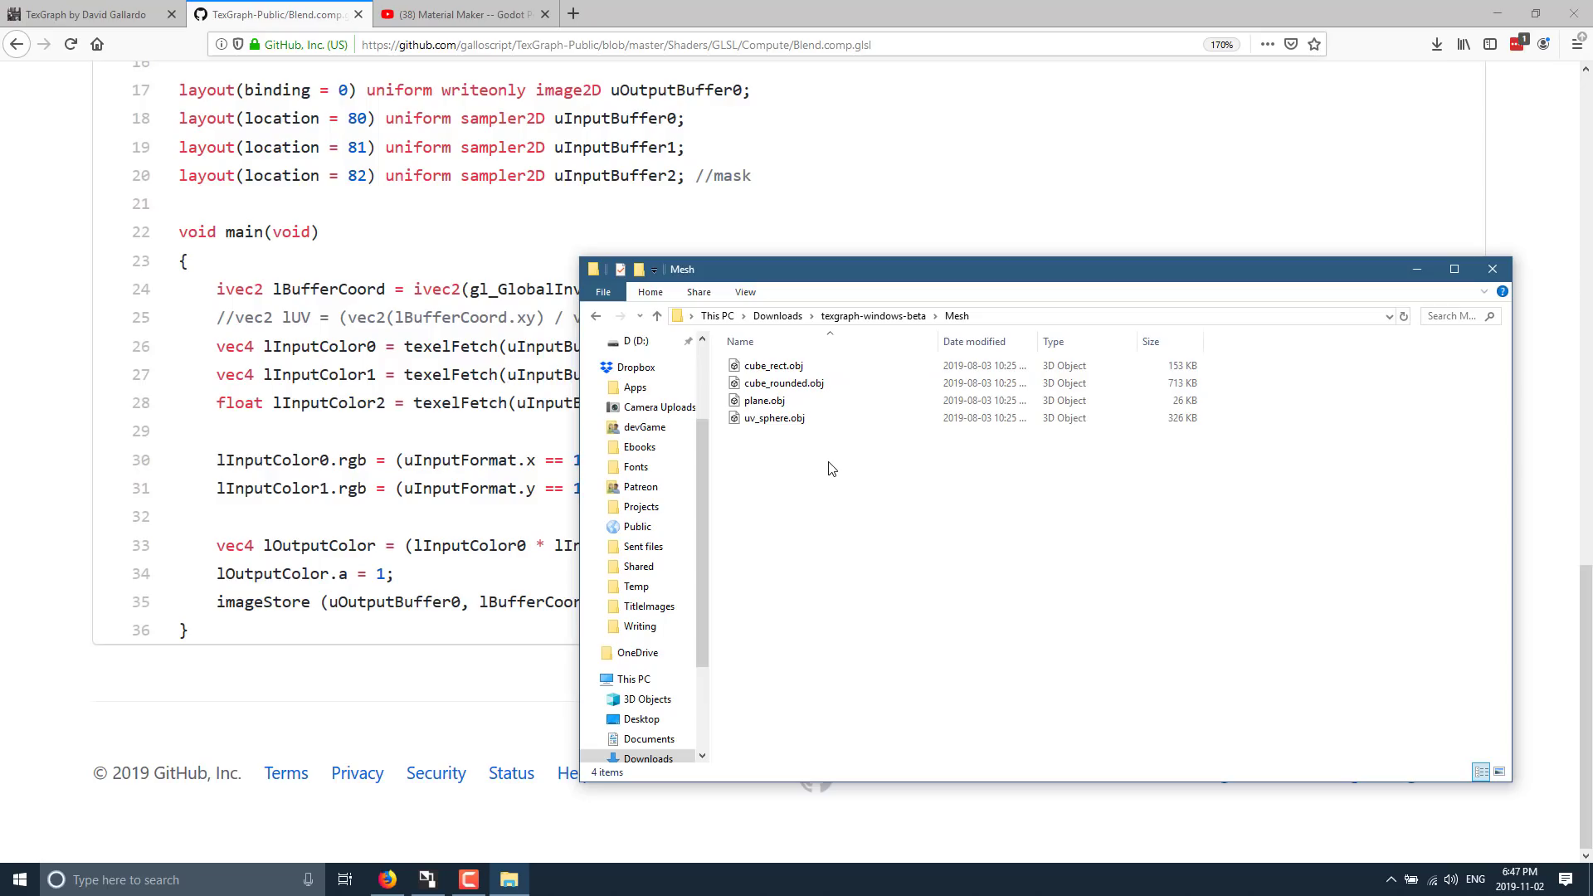
key(BackSpace)
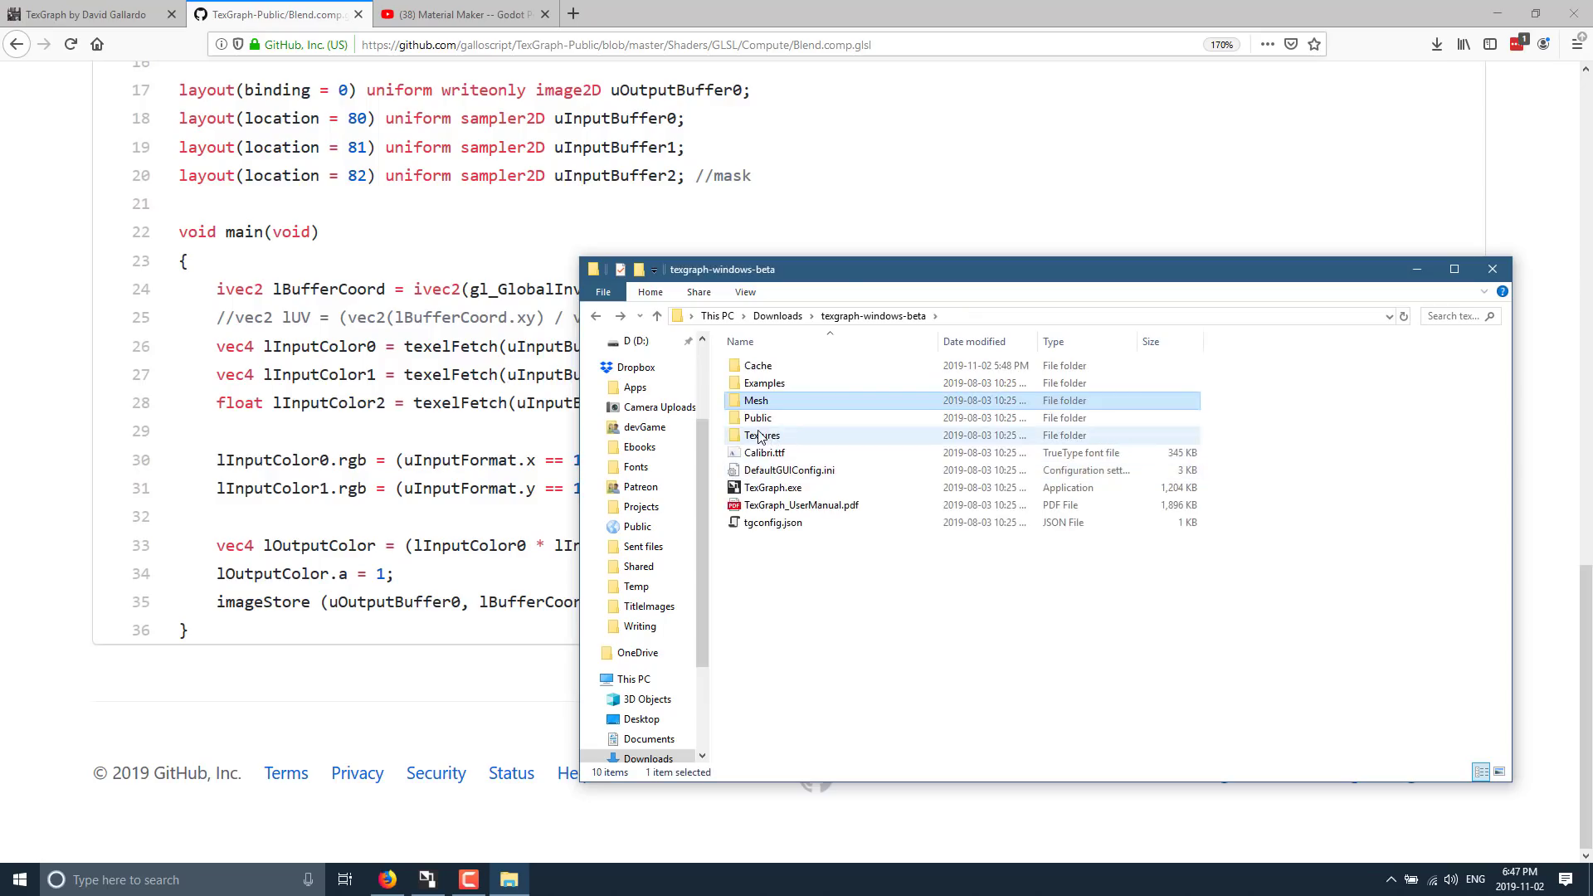
double_click(762, 438)
double_click(765, 393)
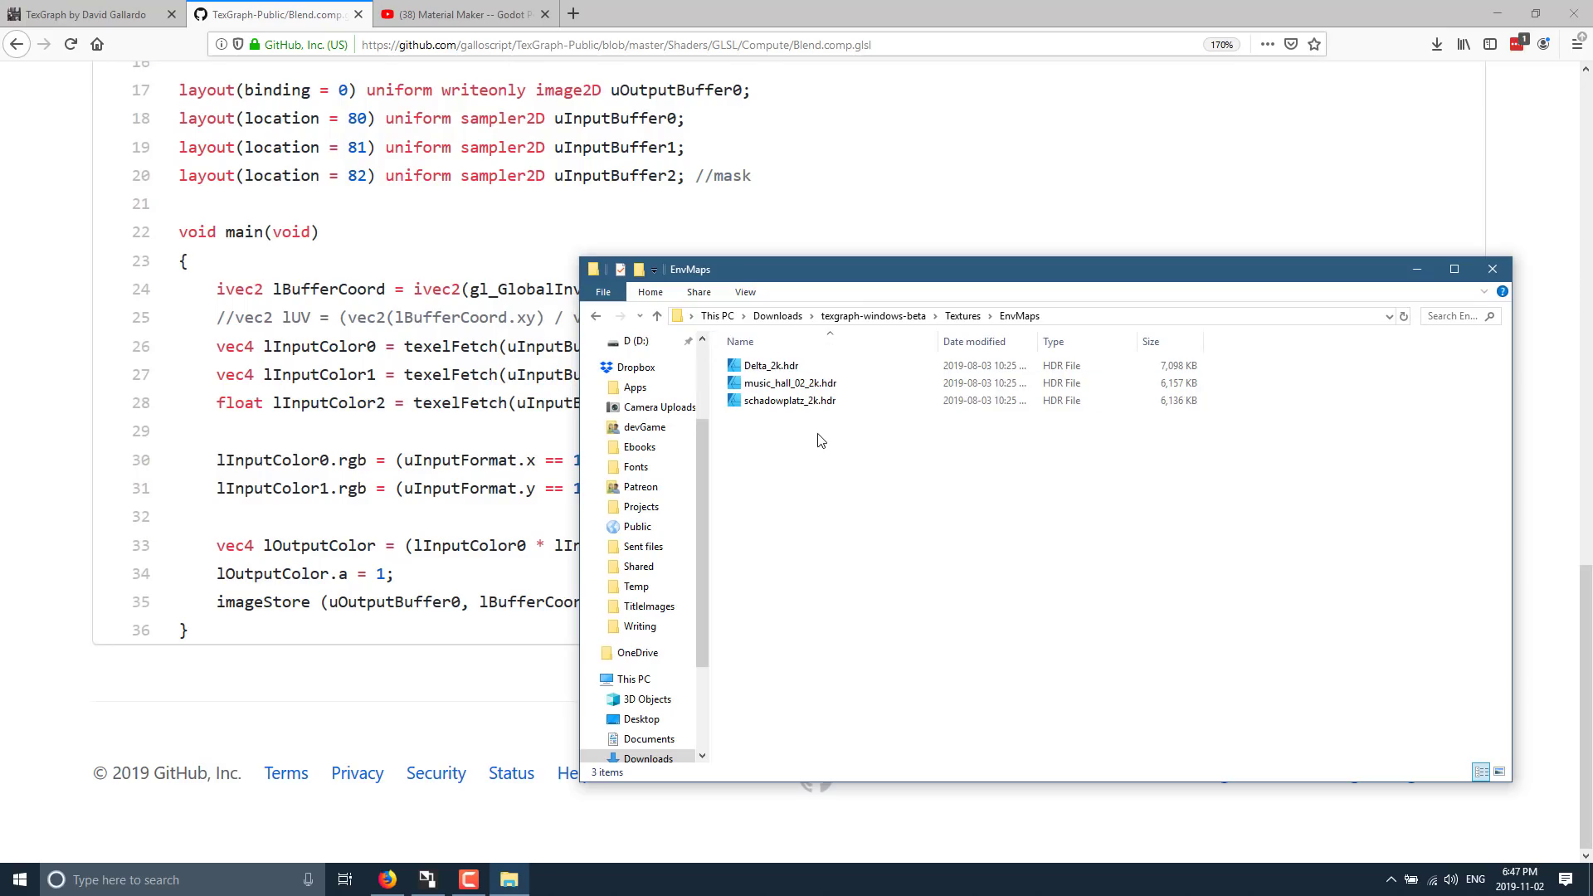
key(alt+Tab)
key(Tab)
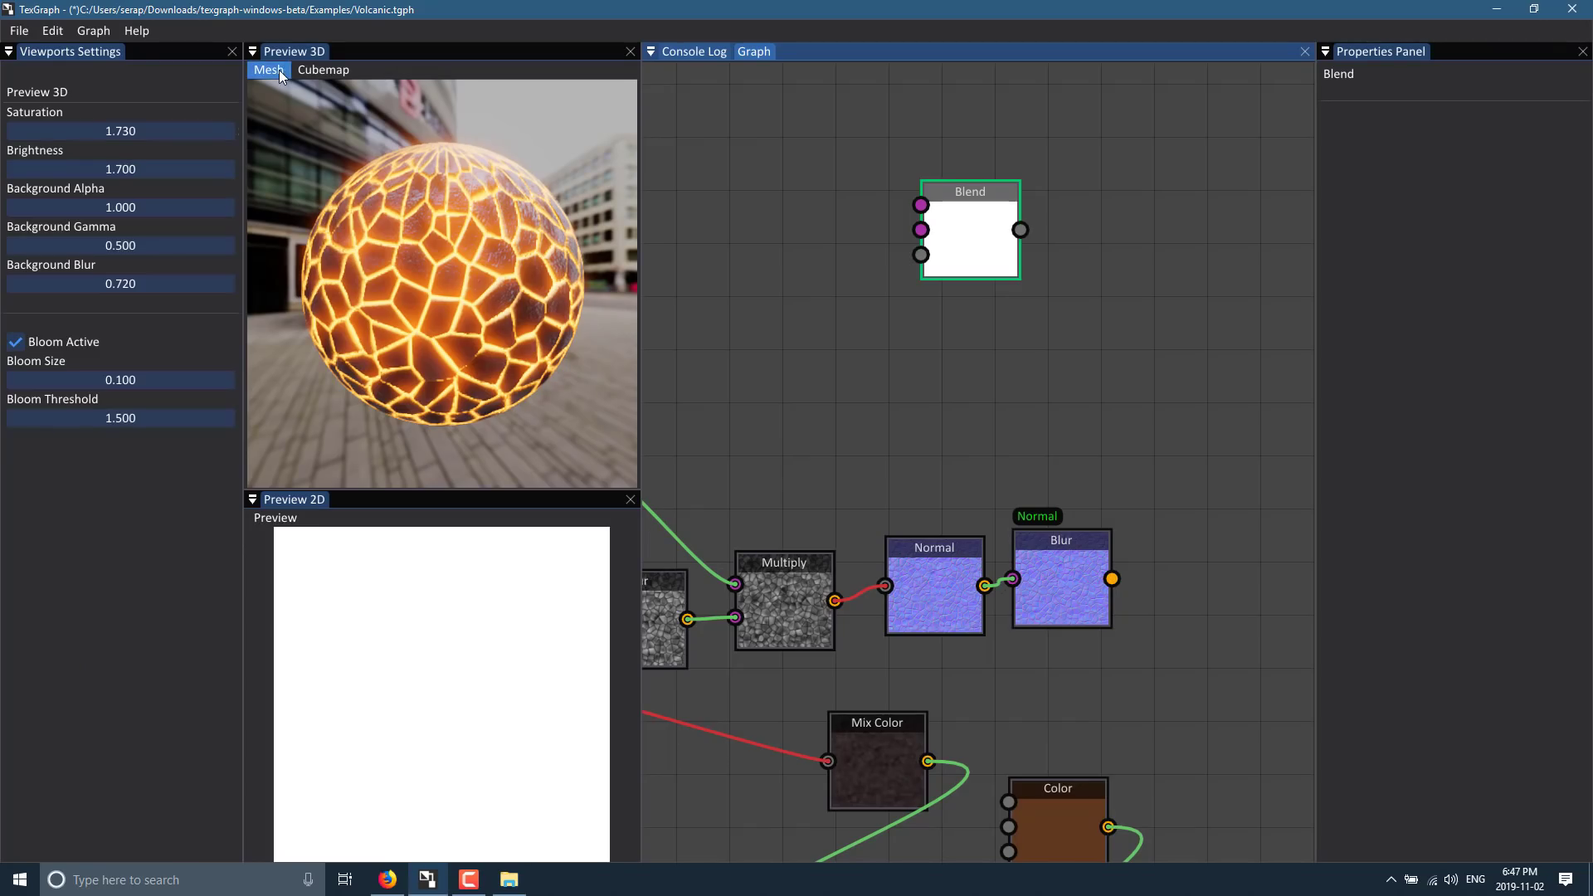
click(279, 69)
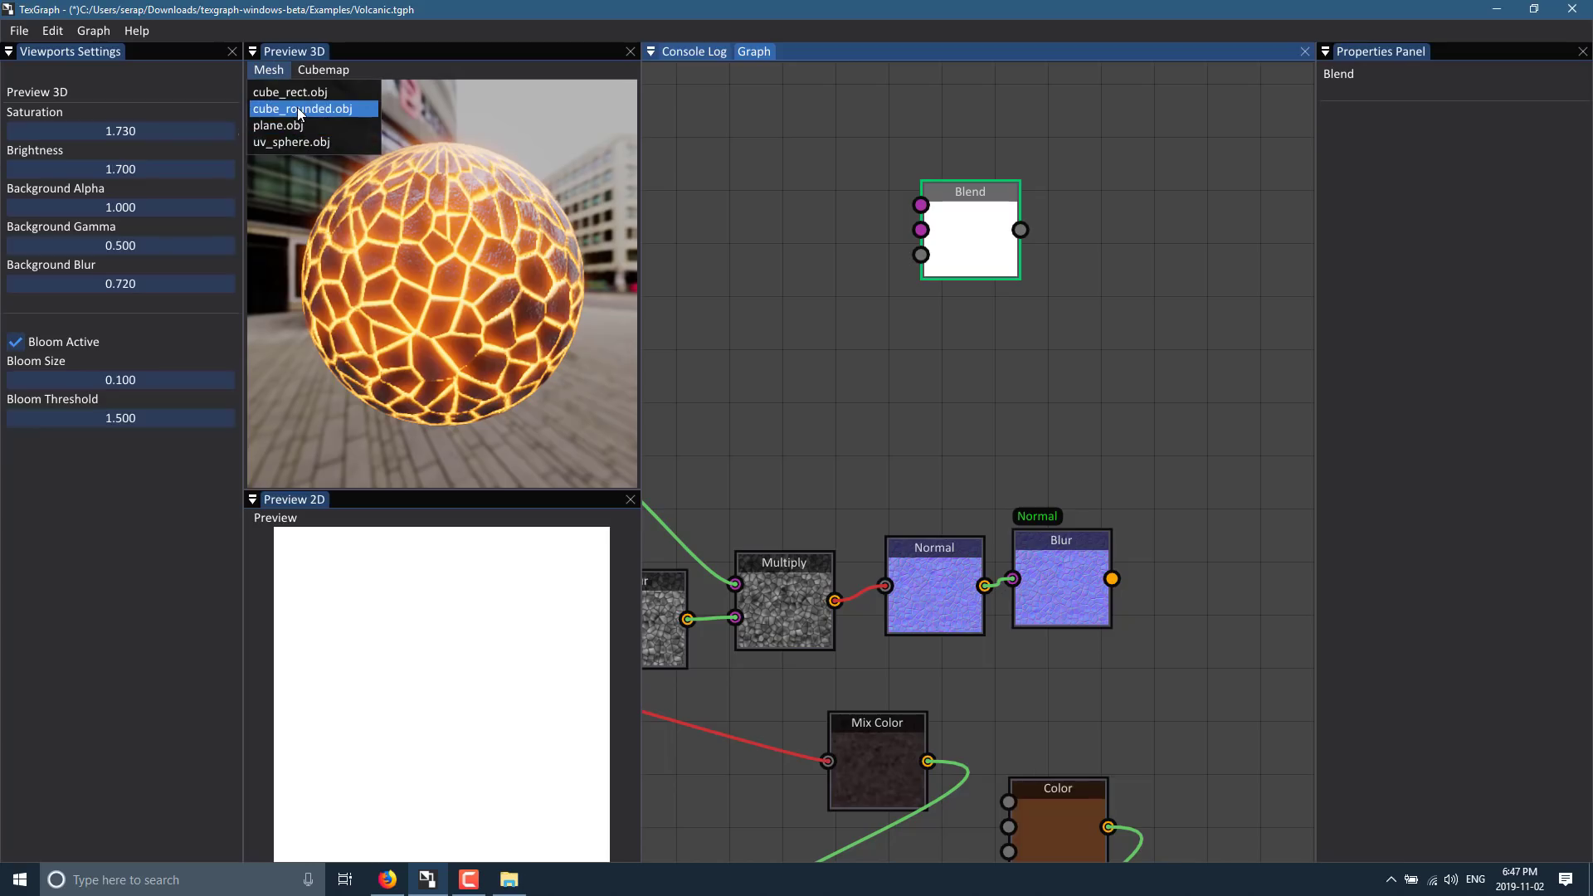
mouse_move(322, 70)
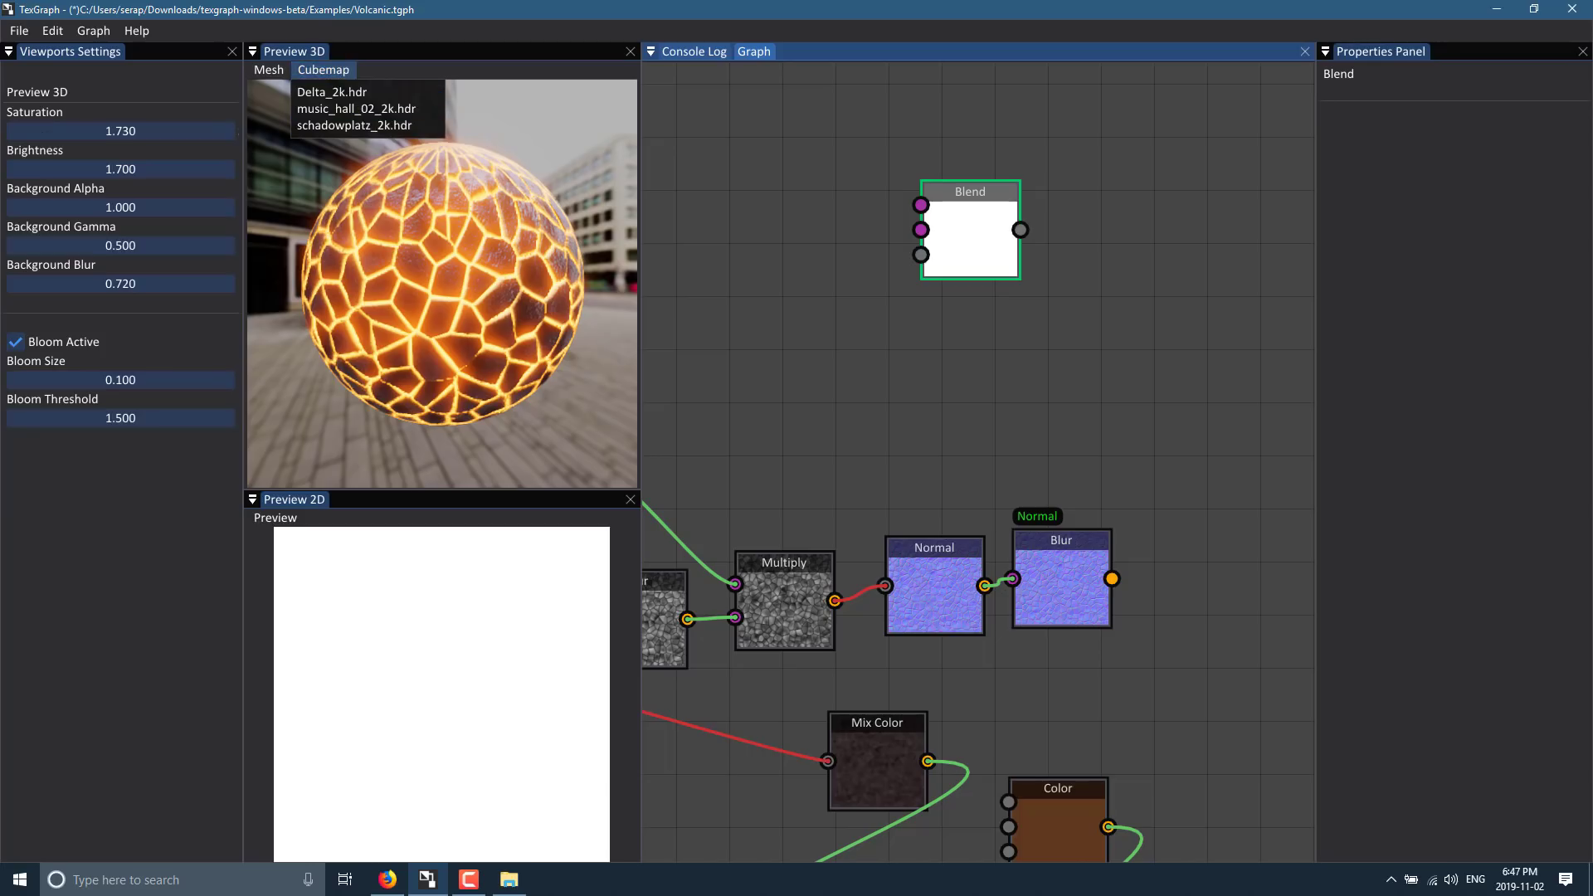
click(983, 457)
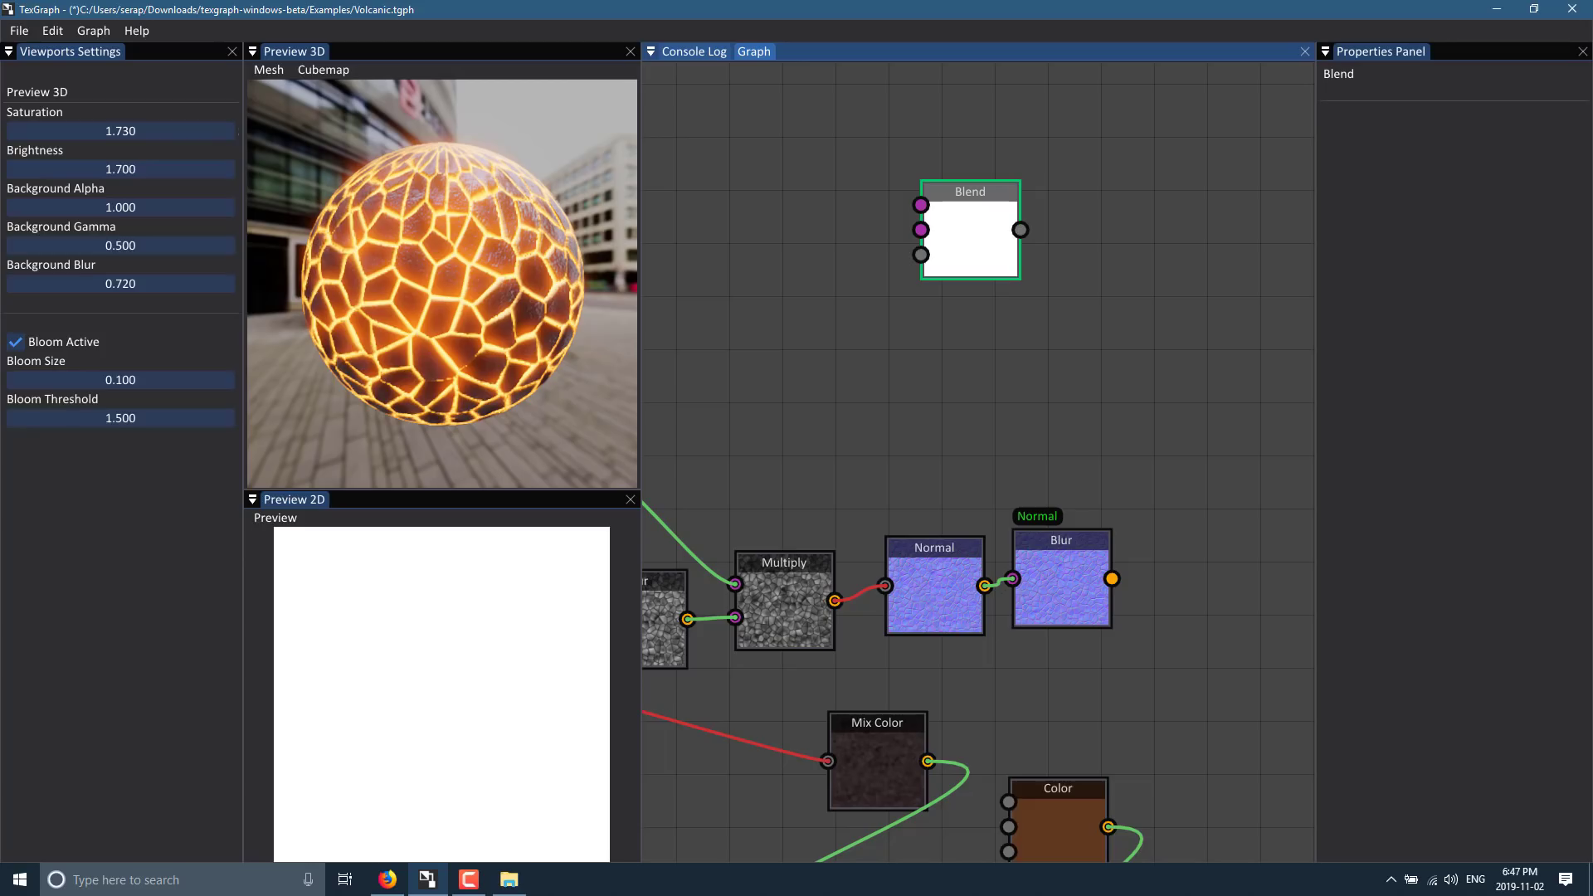
key(F10)
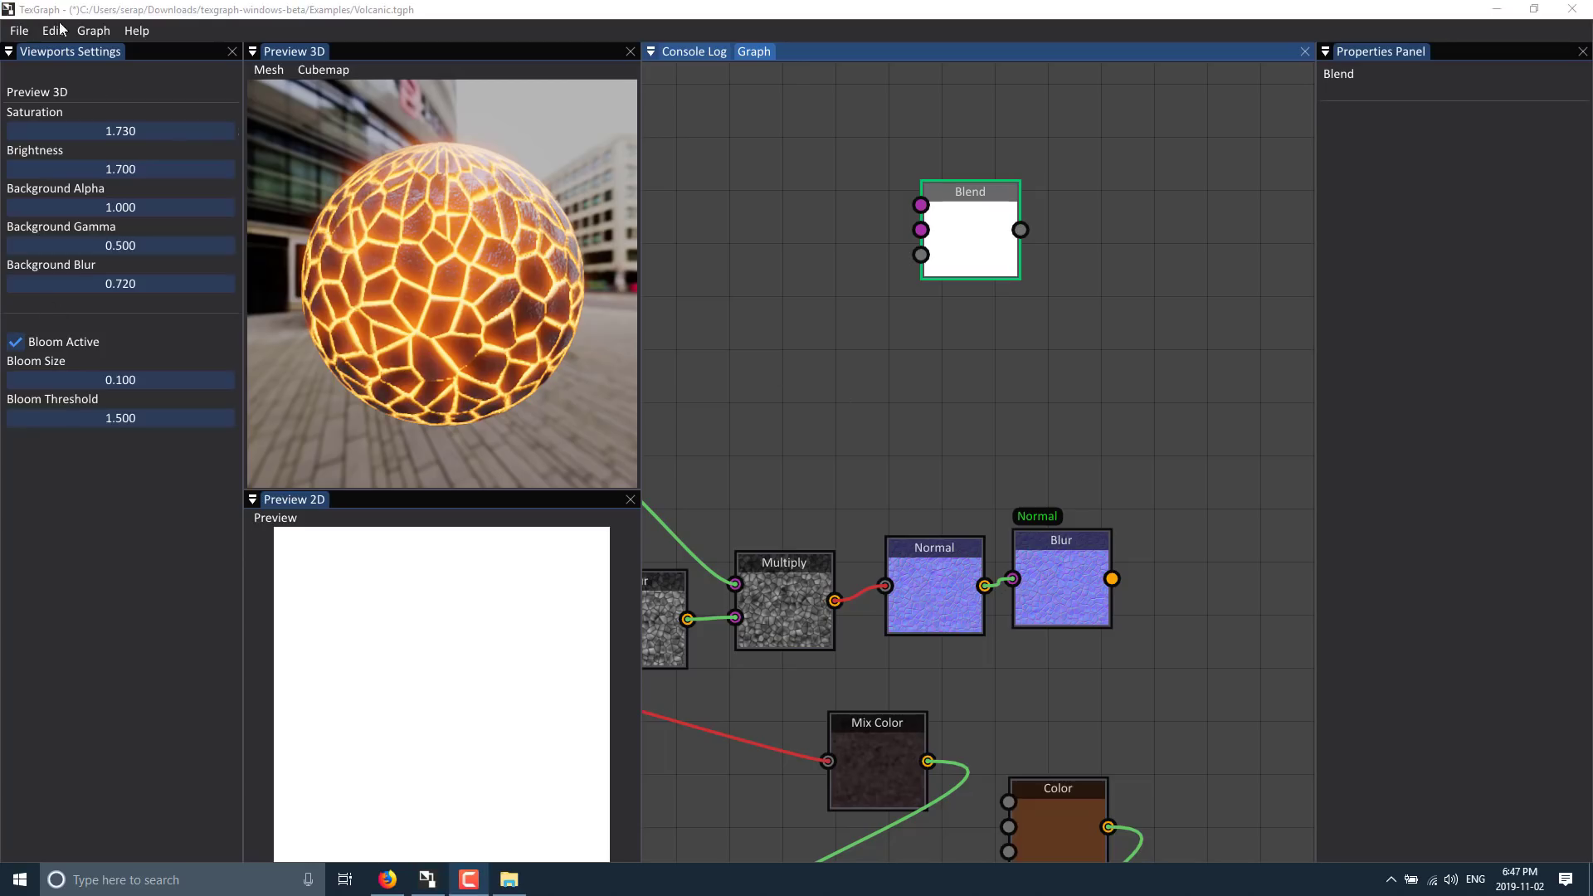
- Start a new graph document, discarding the Volcanic graph's unsaved changes
click(19, 30)
click(19, 30)
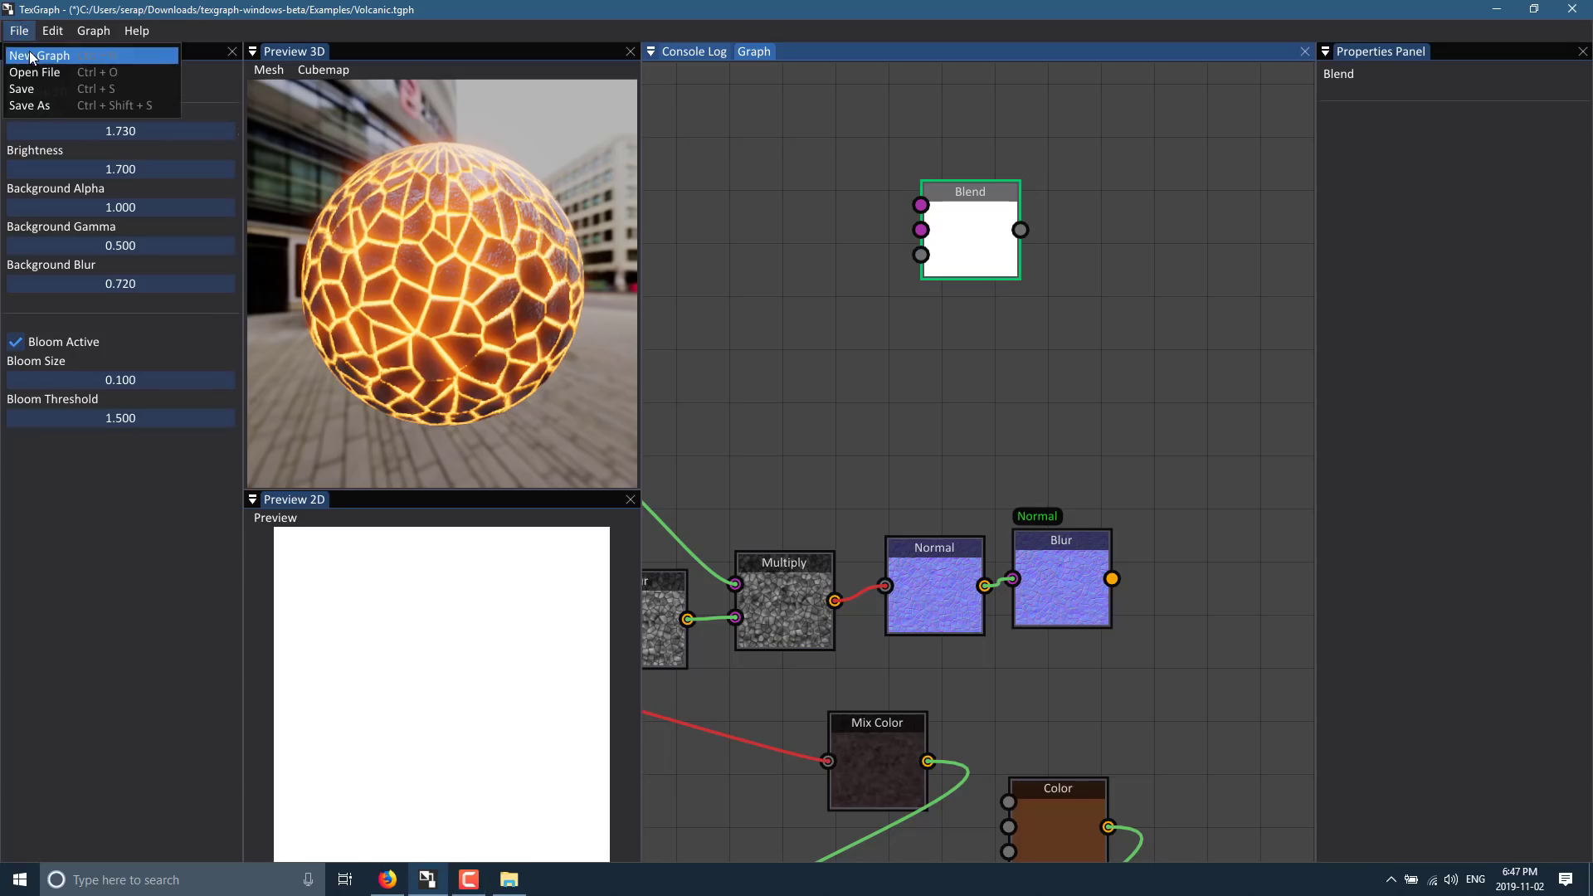
click(34, 57)
click(769, 470)
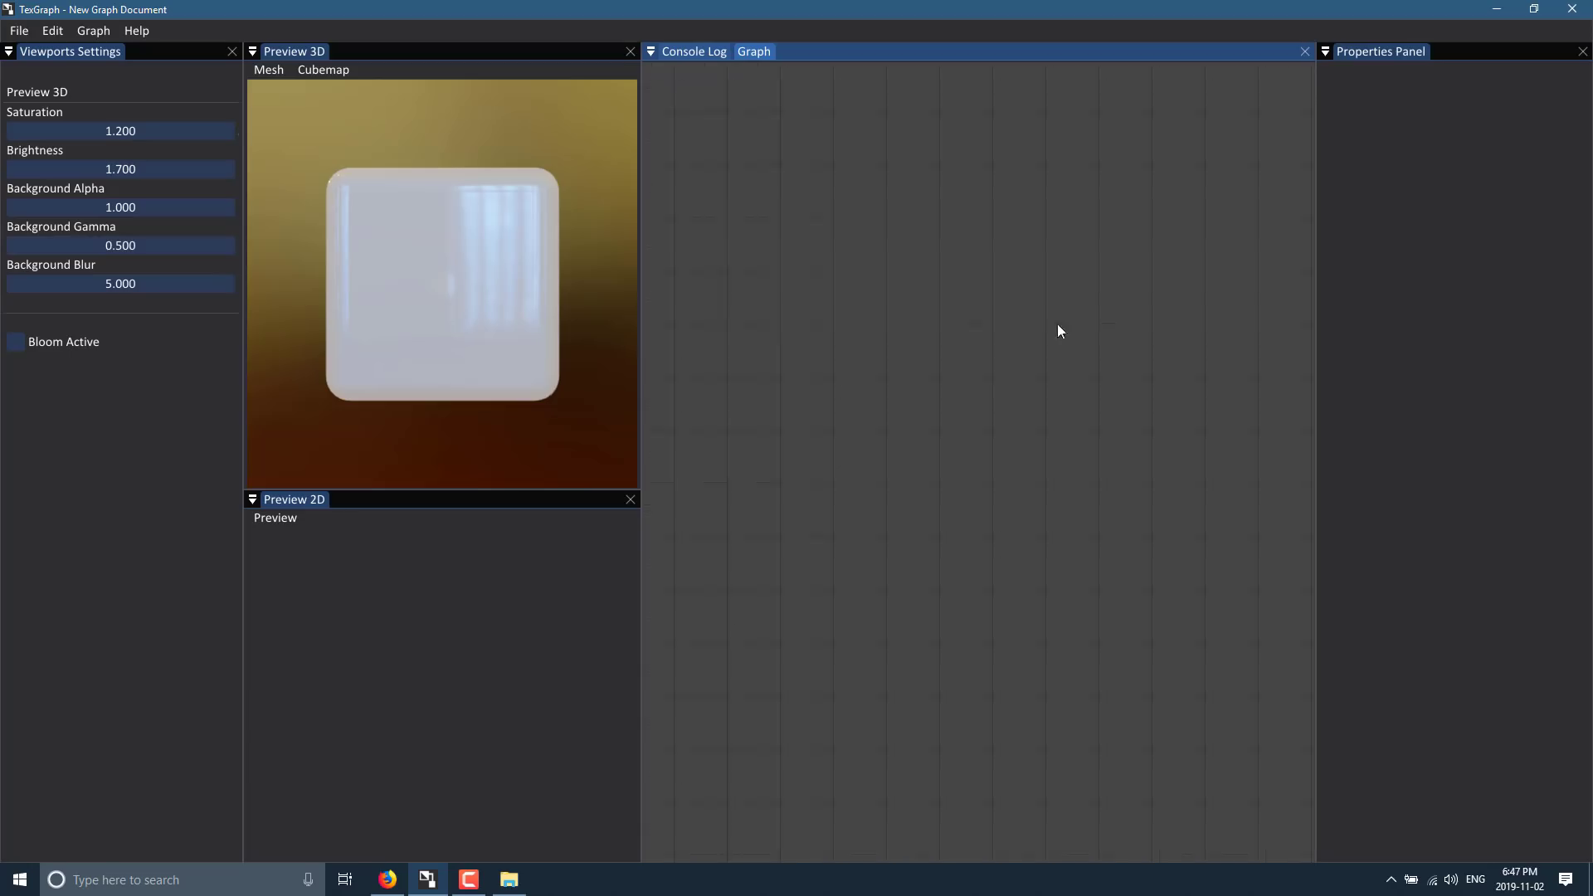
right_click(852, 273)
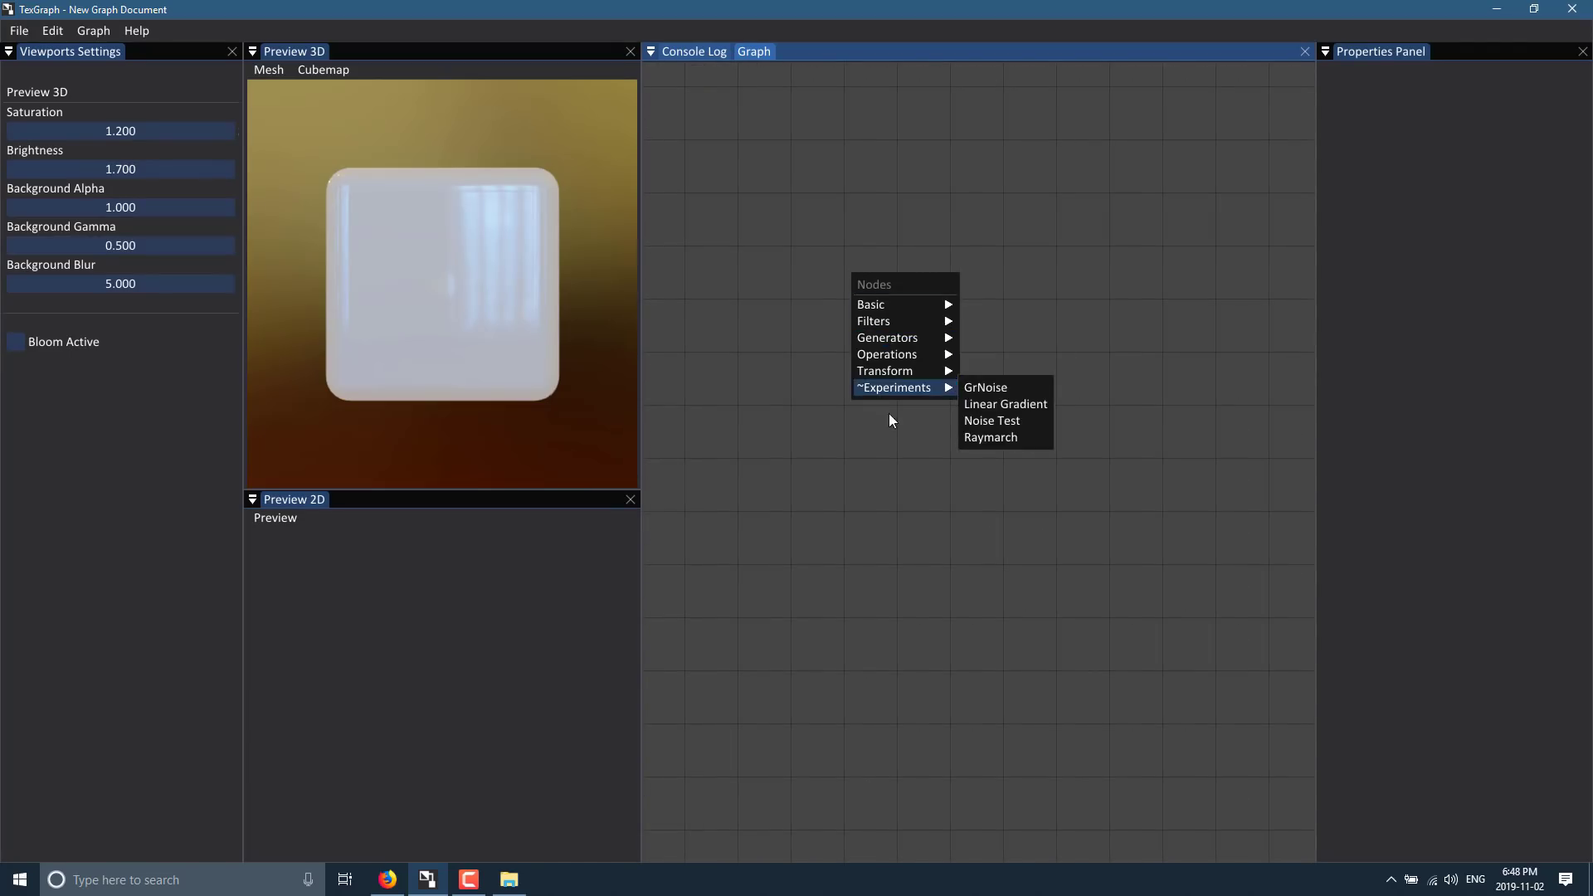
click(793, 430)
- Set the graph resolution to 4096 and angle the preview cube
click(94, 31)
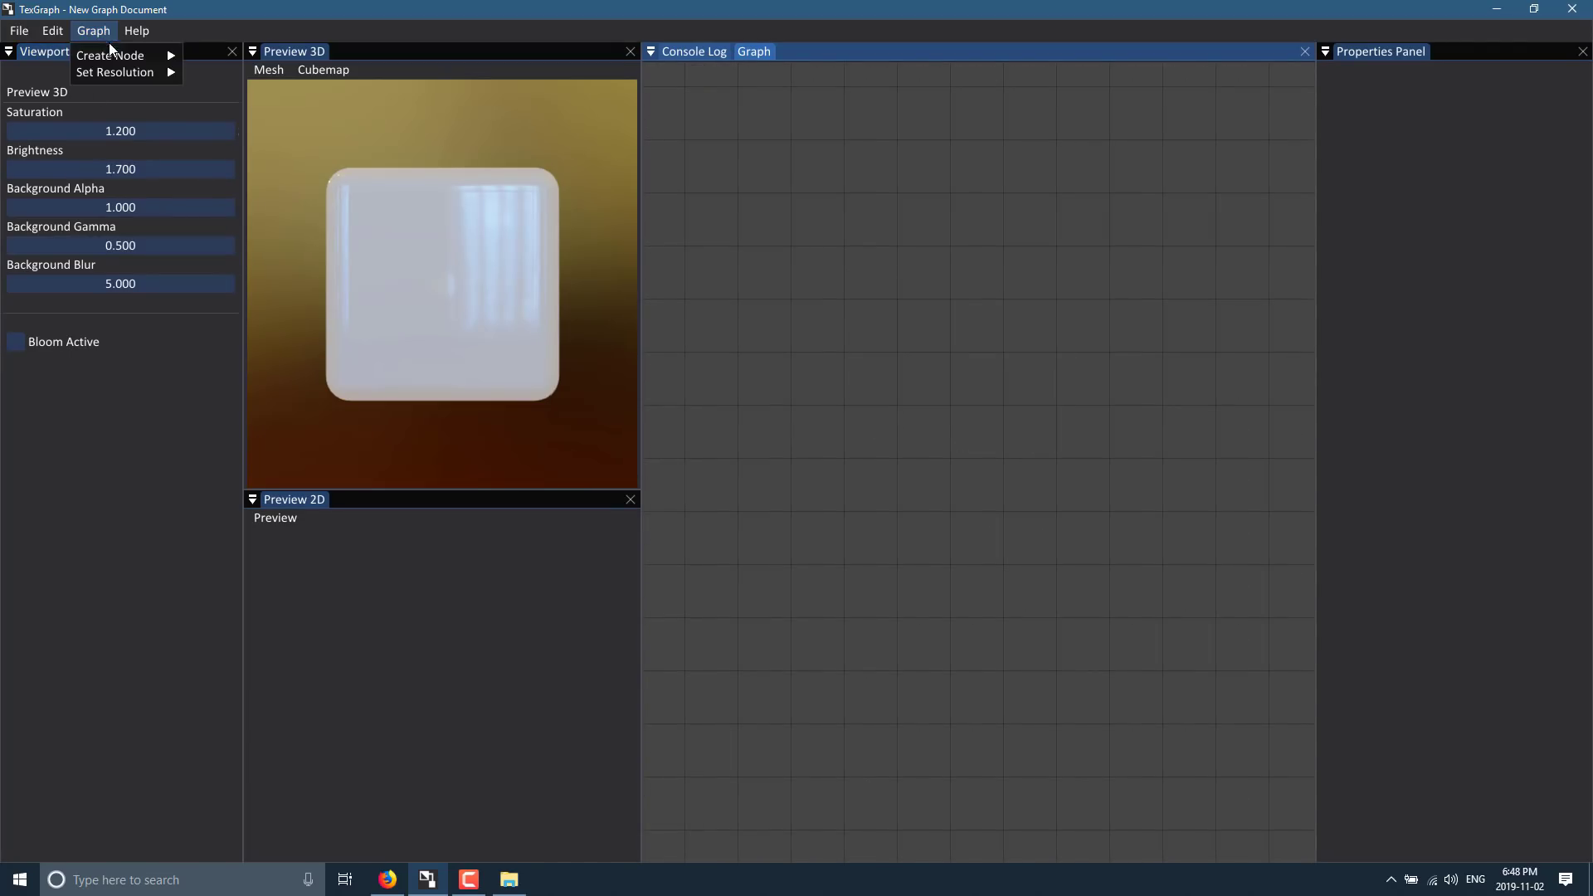
mouse_move(108, 73)
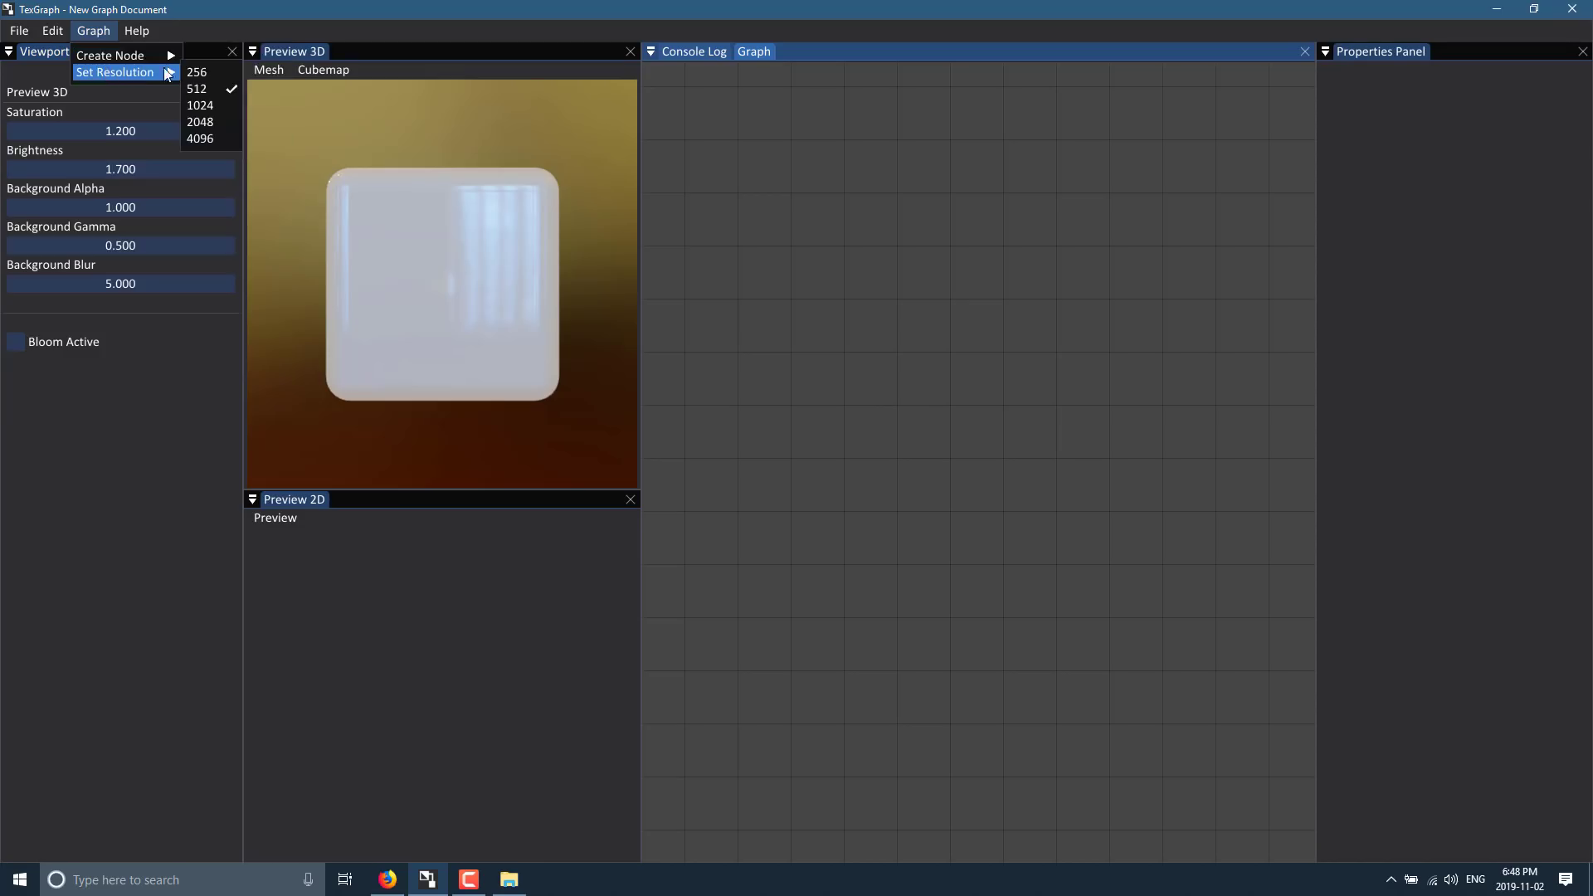
click(207, 137)
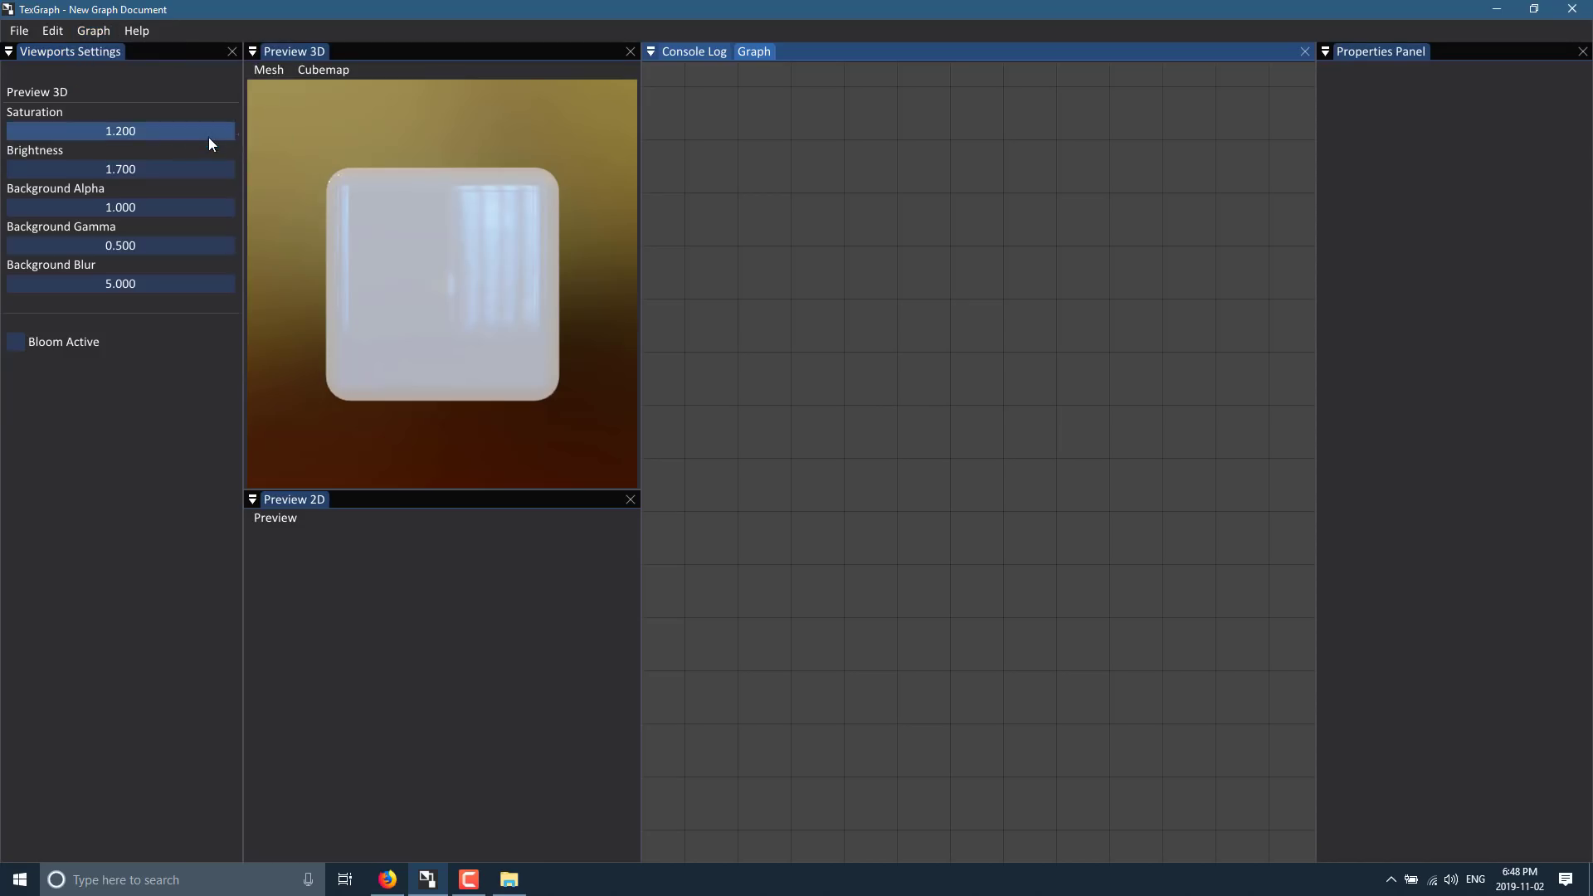
drag(423, 318, 471, 352)
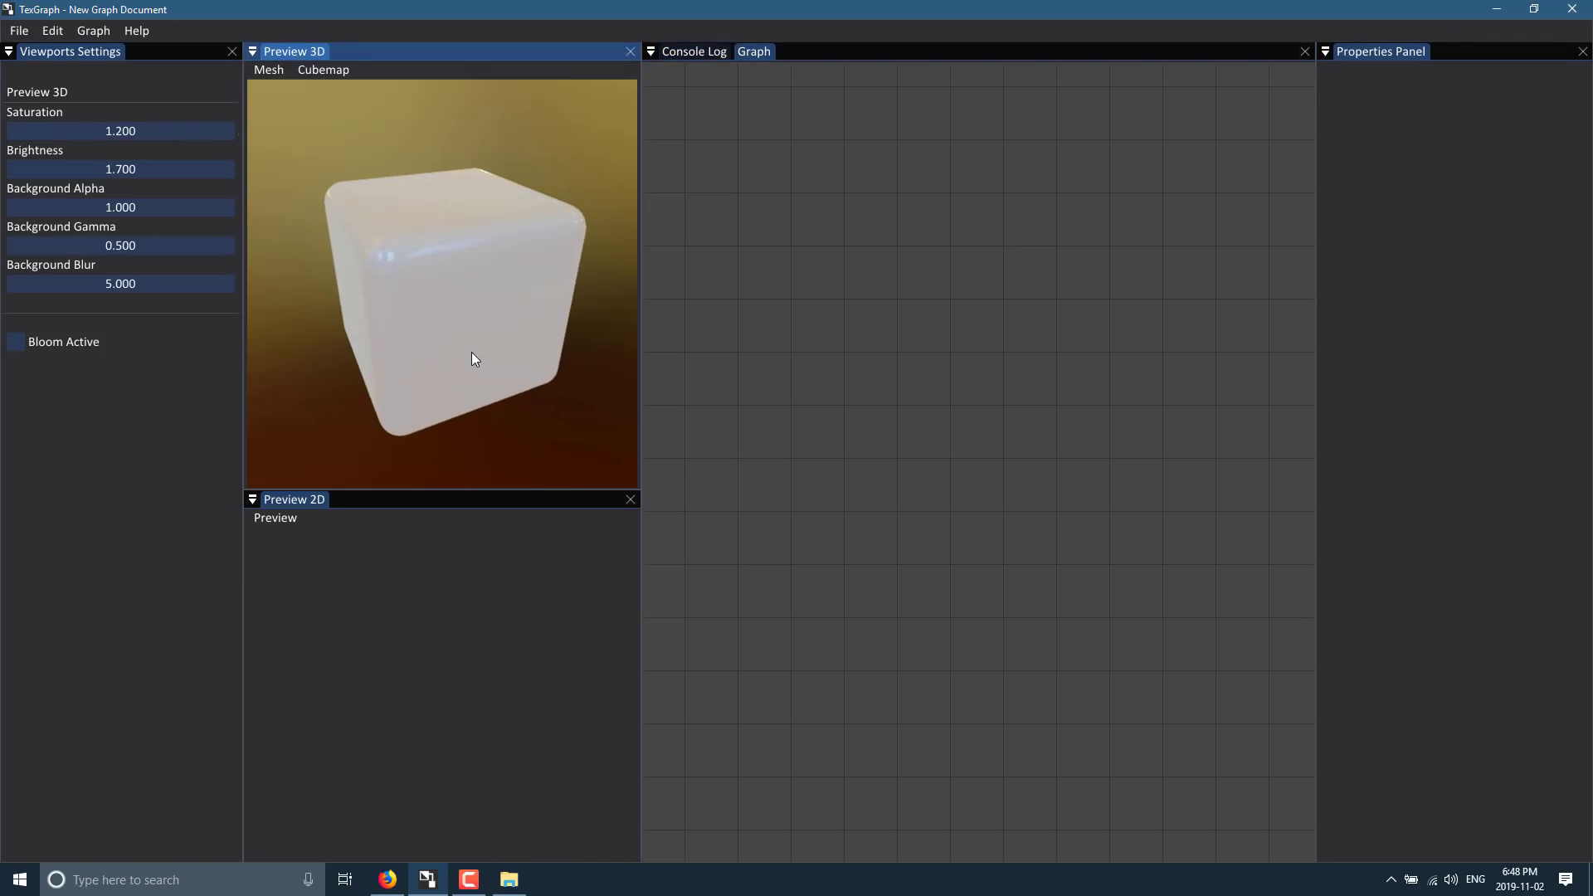
- Add Generators > Circle and Generators > Voronoi Ultimate nodes, placing Voronoi Ultimate beneath the Circle
right_click(1052, 329)
right_click(733, 222)
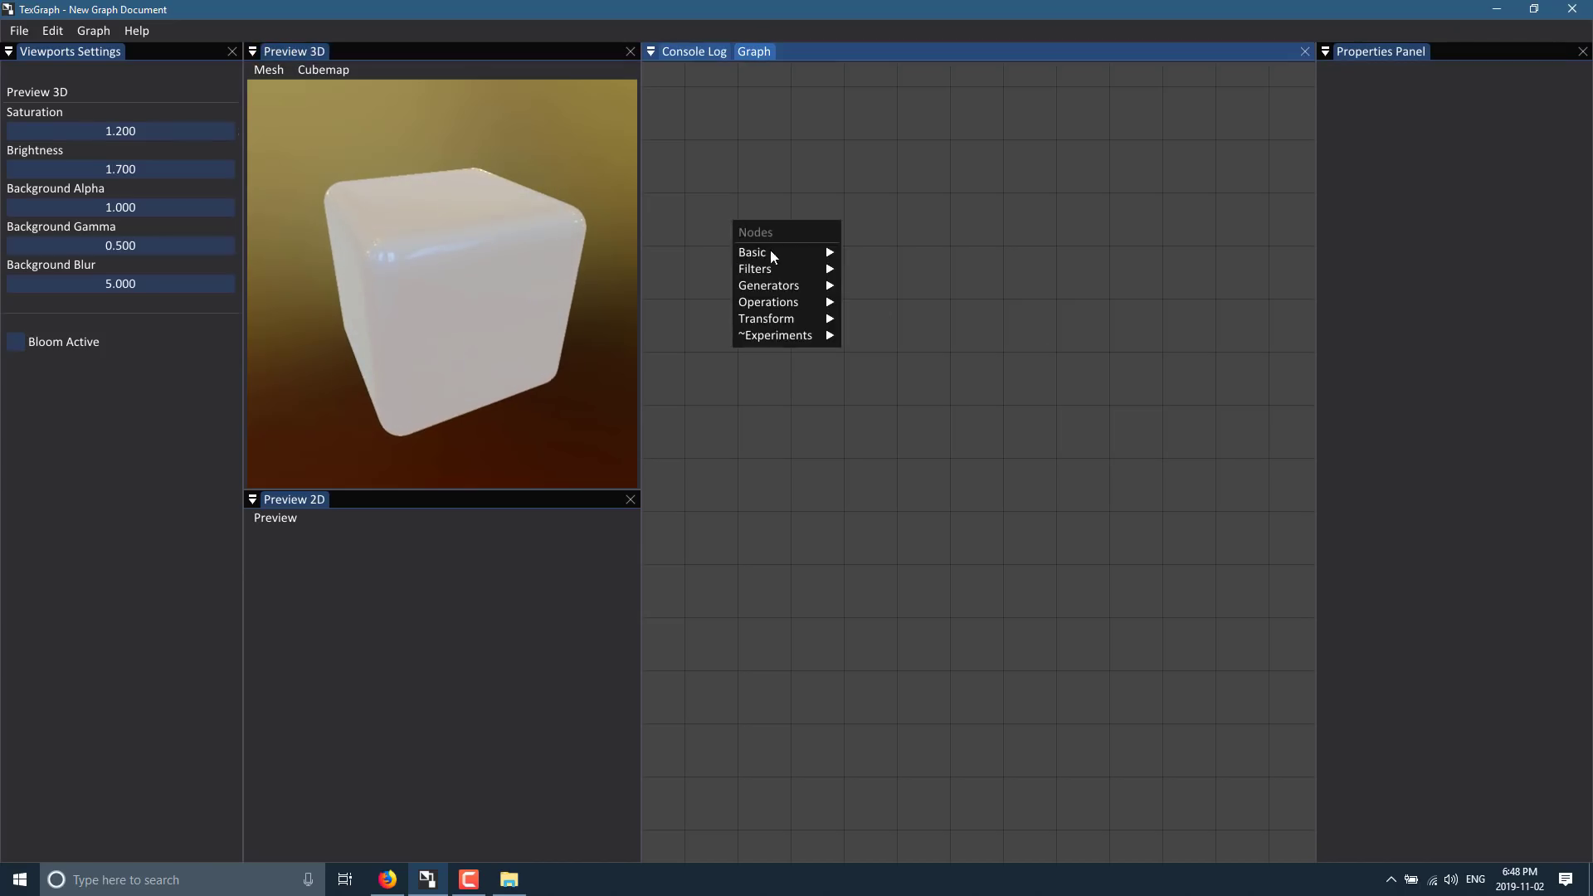
mouse_move(775, 262)
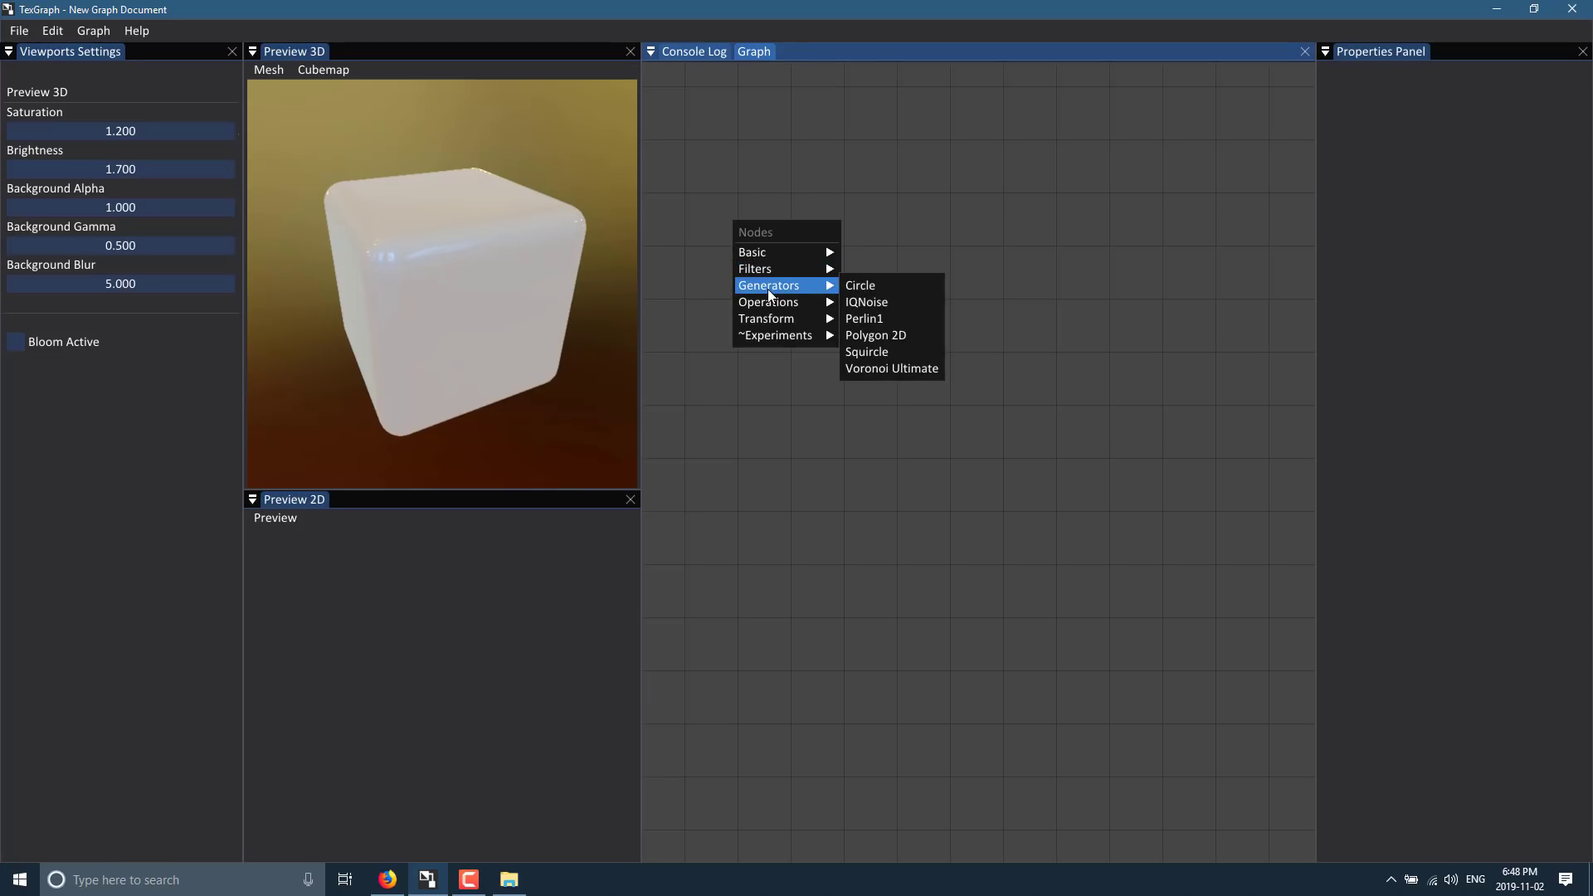
click(862, 286)
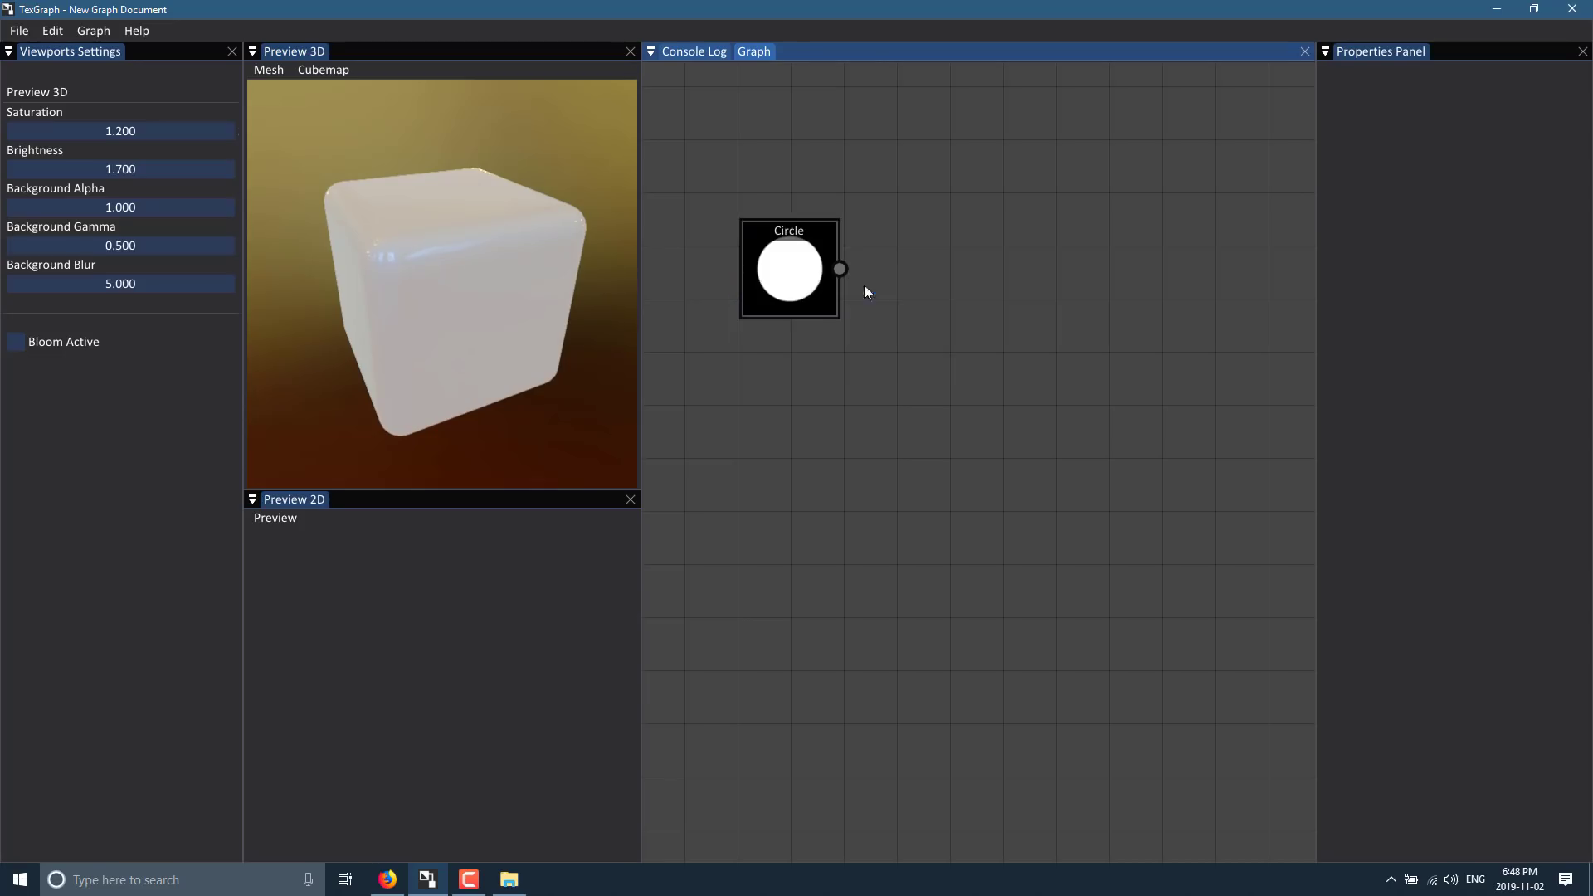
right_click(793, 398)
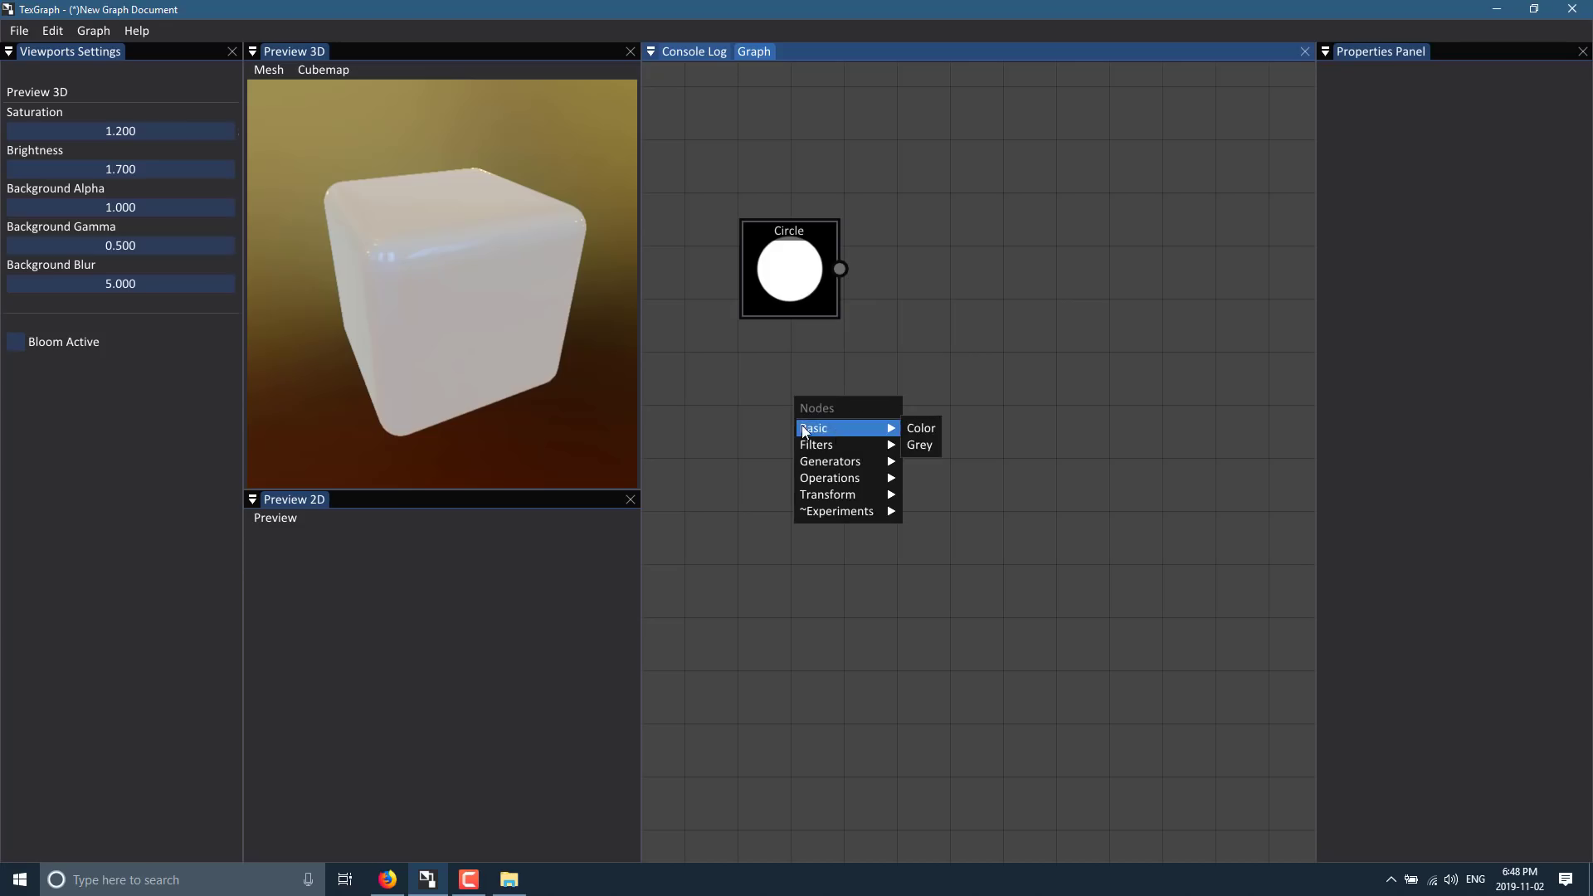
mouse_move(838, 461)
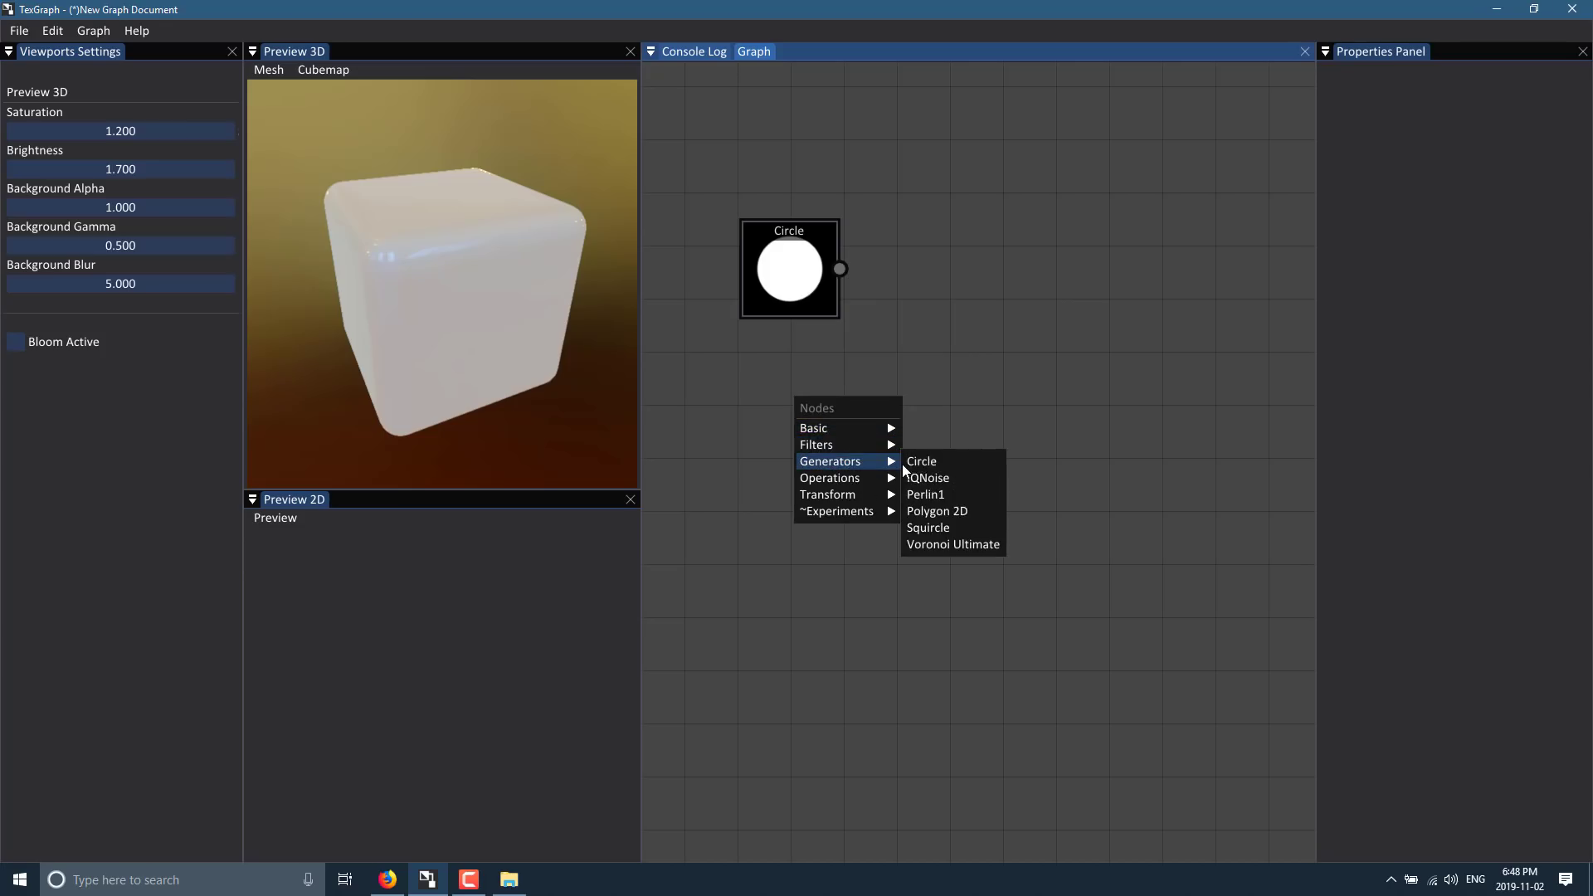
click(950, 547)
drag(840, 405, 769, 437)
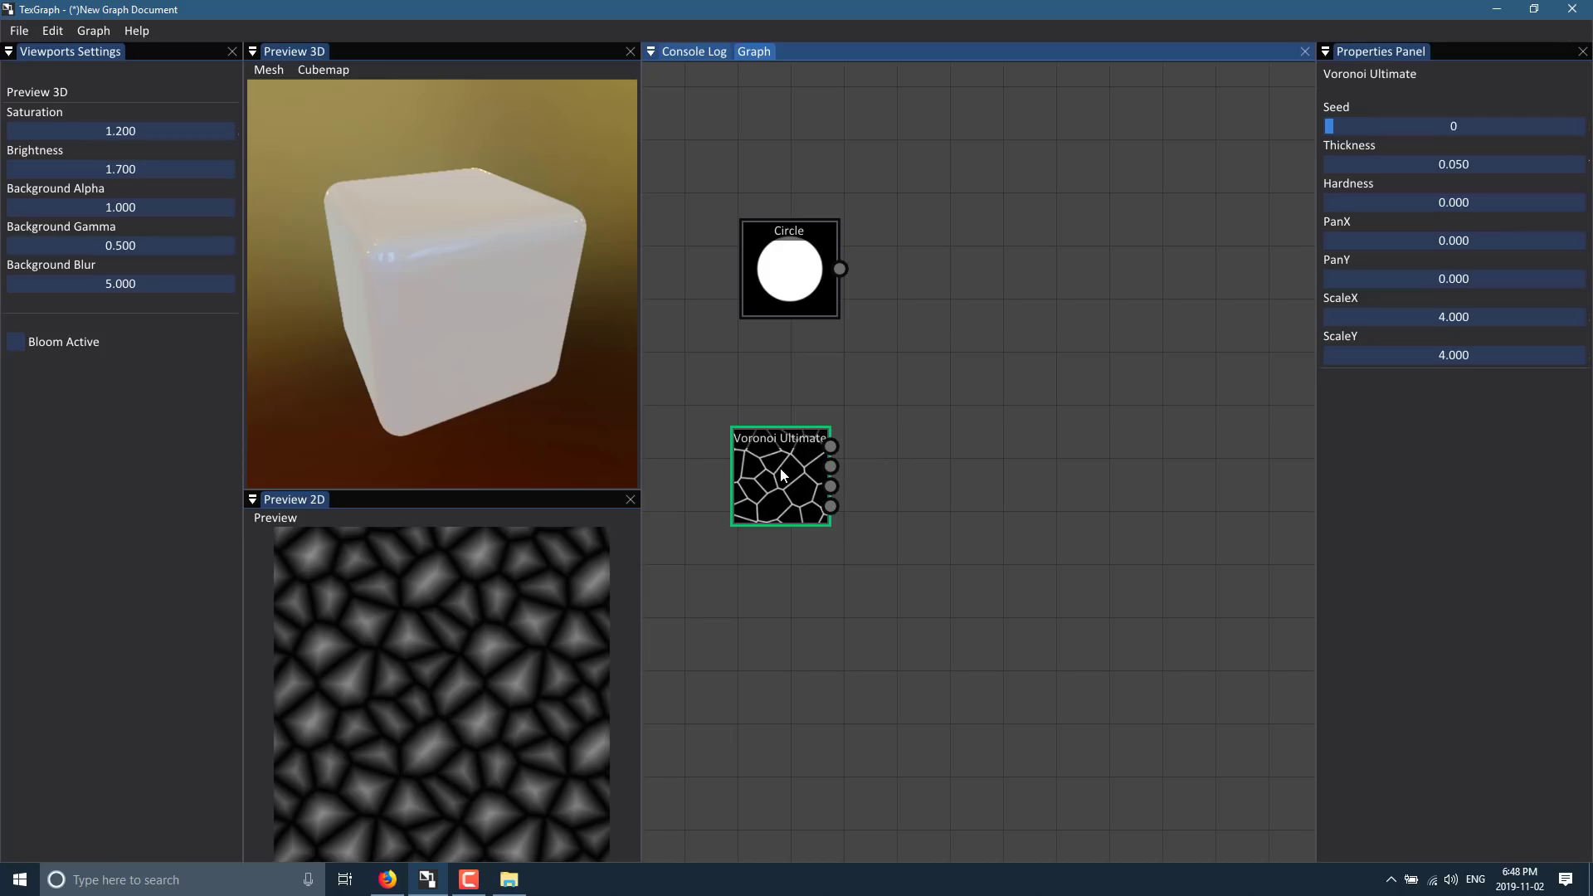
- Move the Circle node up, add a Polygon 2D generator node, and enlarge the Circle's radius
click(794, 240)
drag(797, 236, 792, 190)
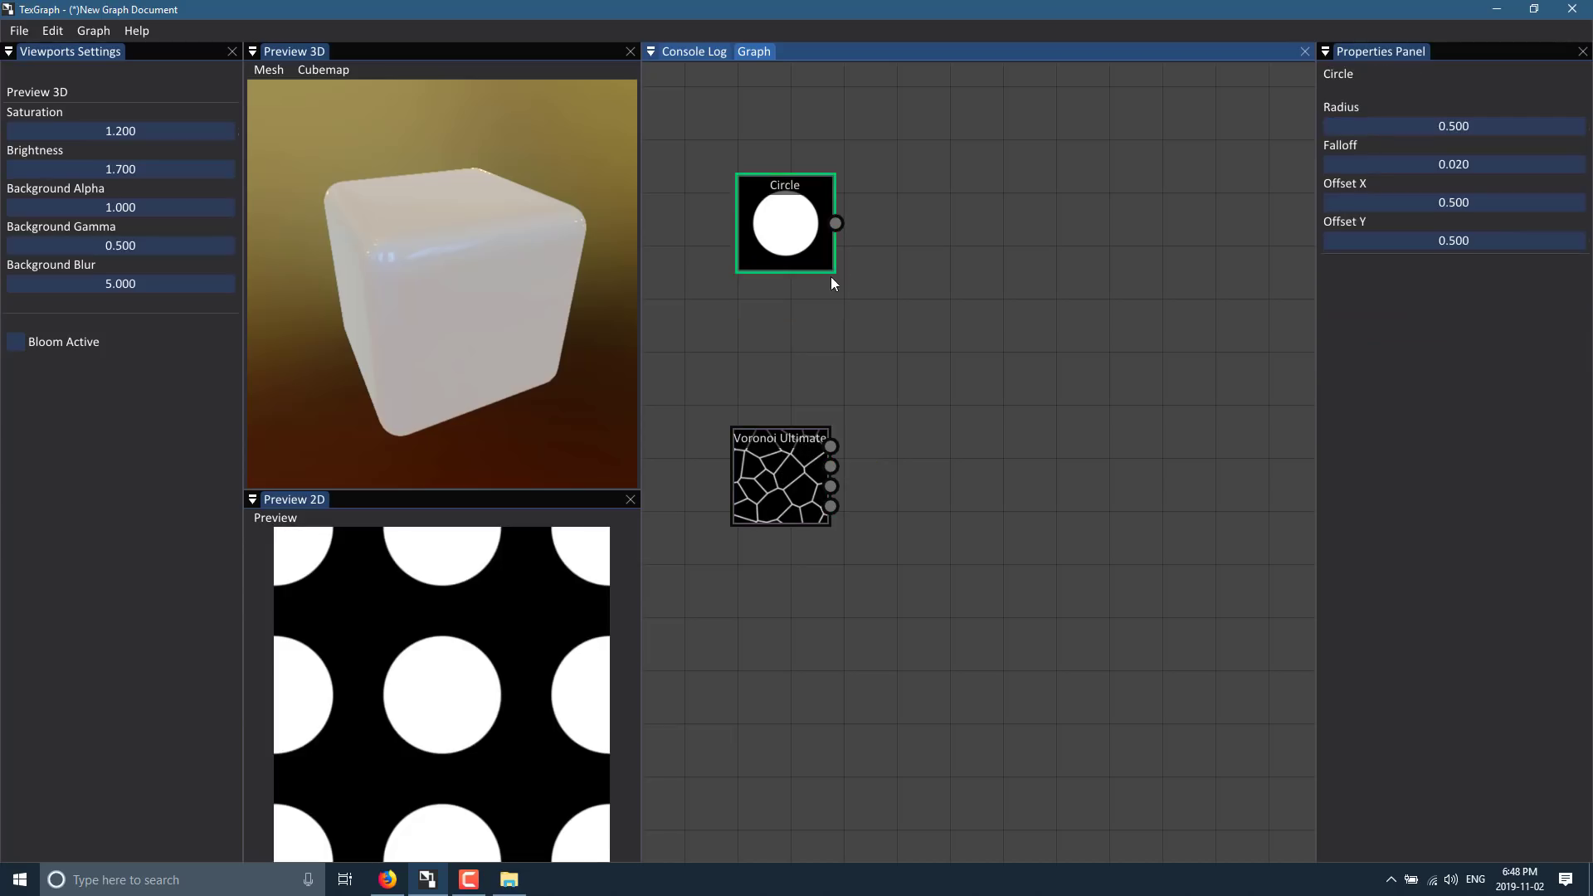
right_click(869, 320)
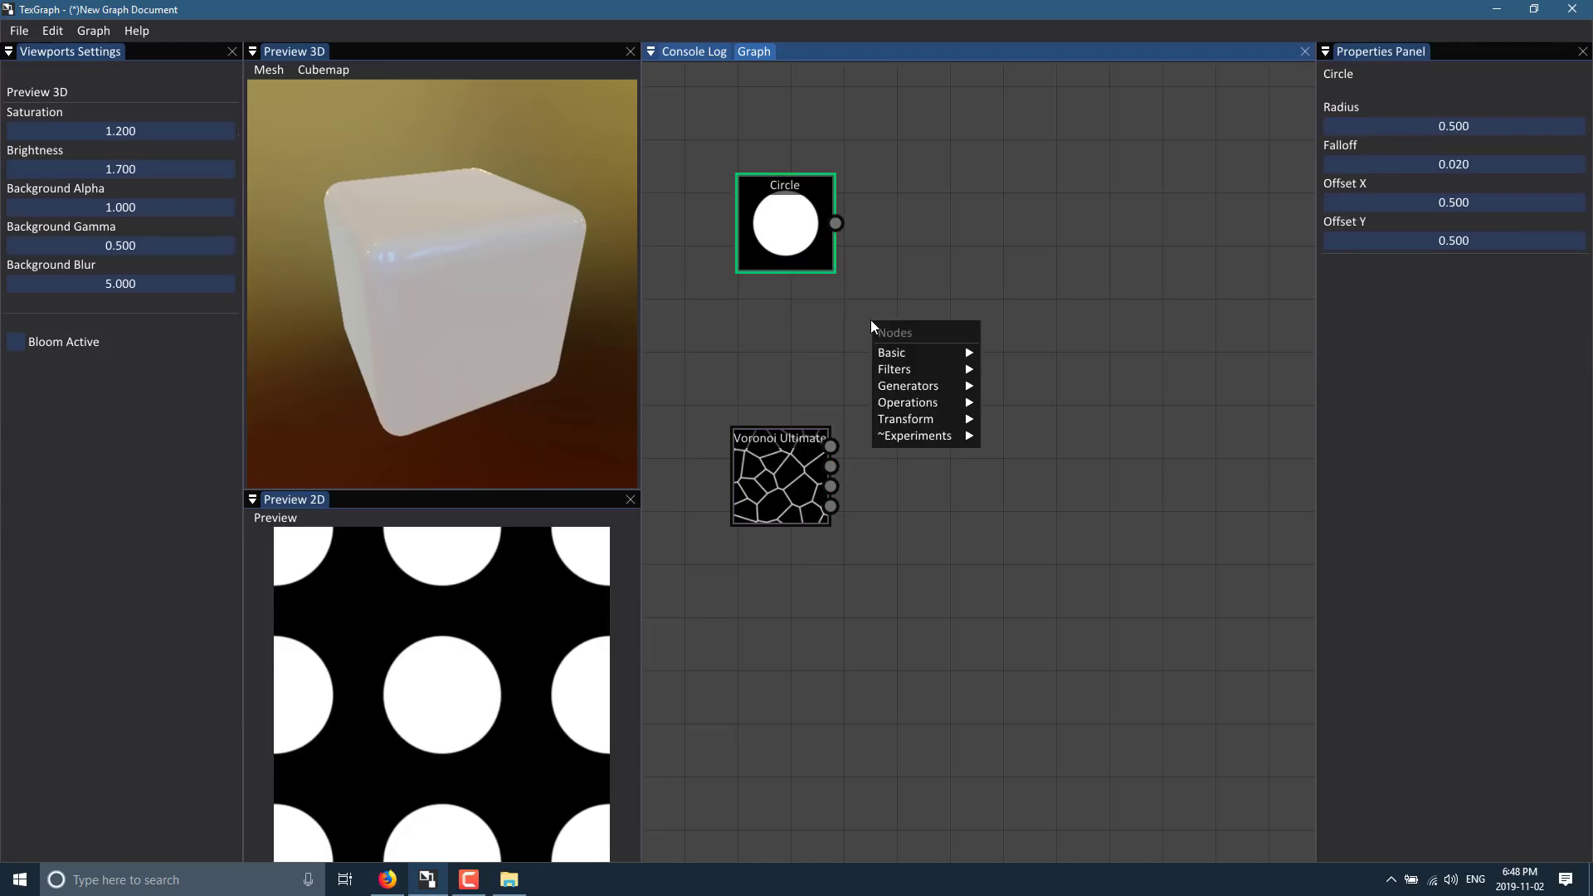
mouse_move(937, 386)
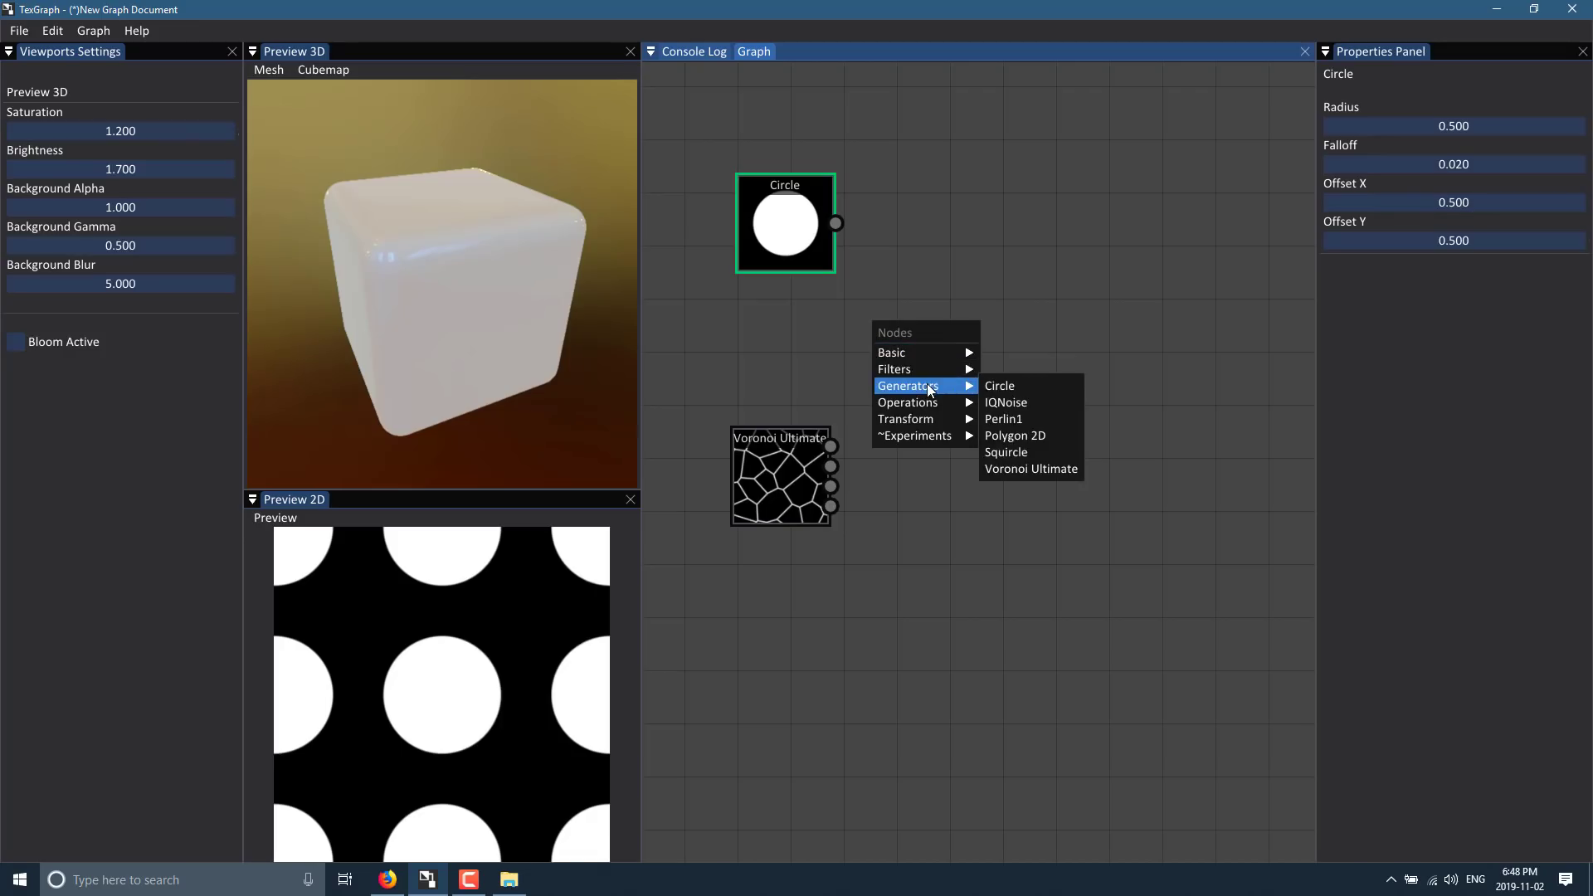
click(1025, 438)
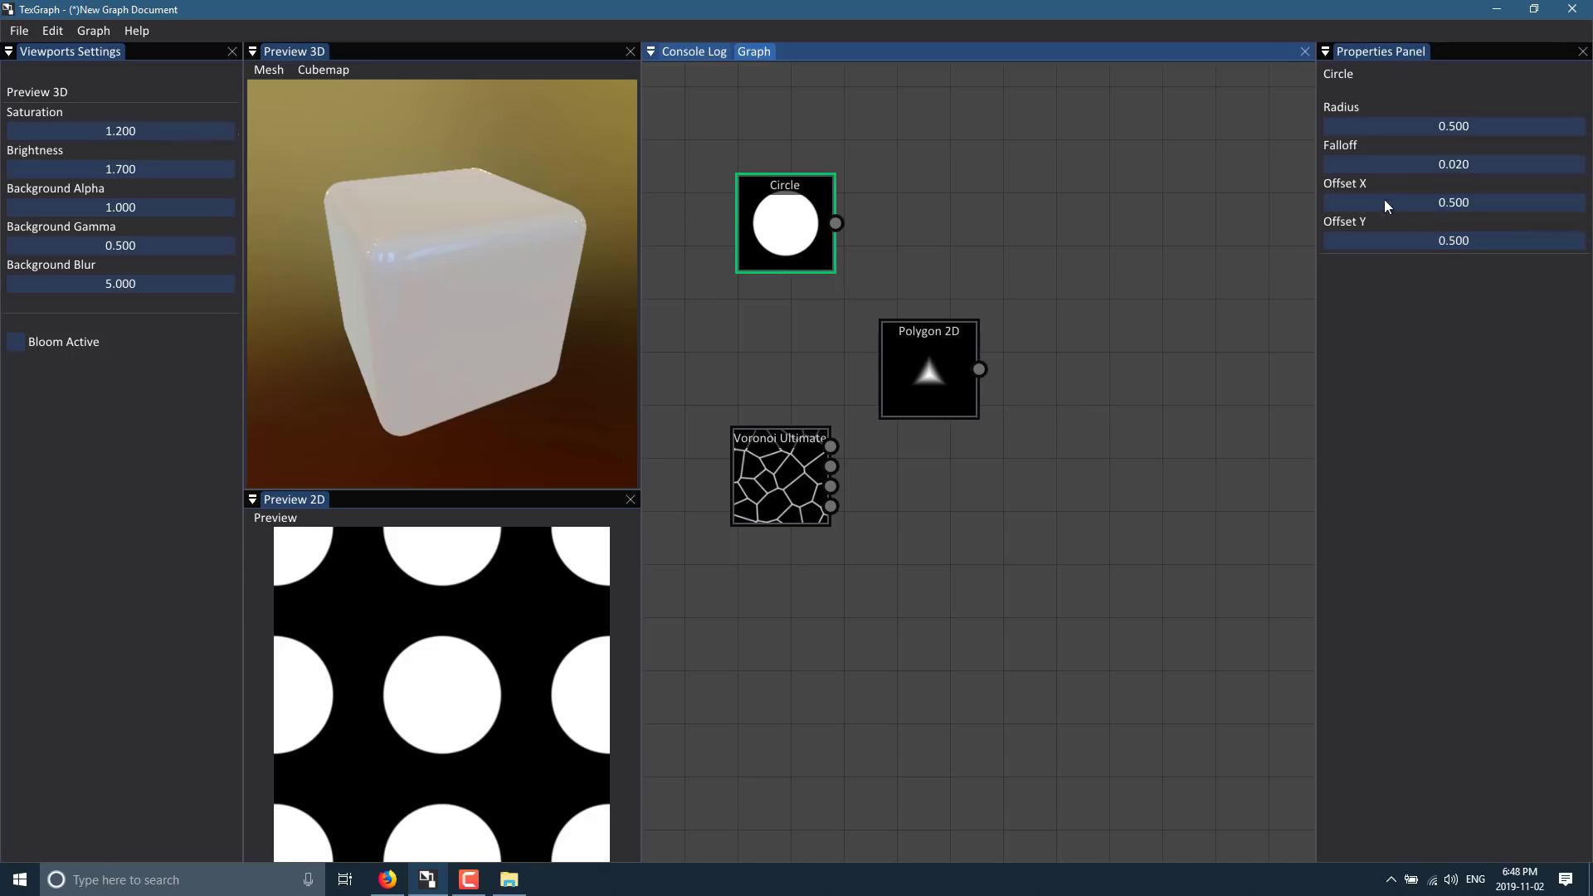
mouse_move(1396, 125)
mouse_down()
mouse_move(1502, 128)
mouse_move(1369, 129)
mouse_up()
- Set the Polygon 2D node's ScaleX and ScaleY both to 4
click(953, 348)
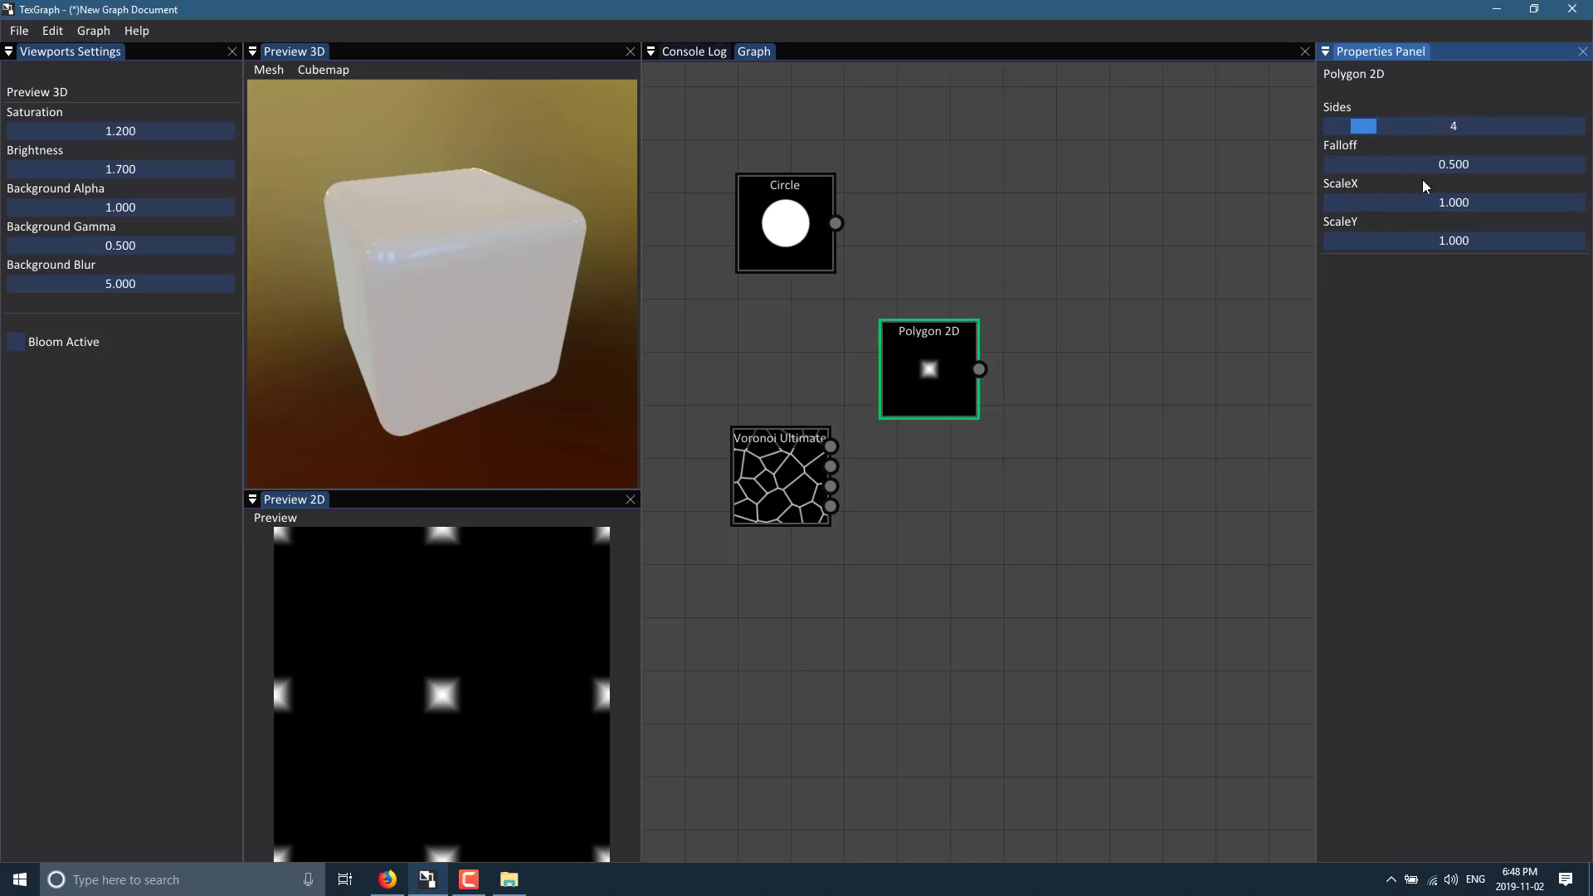
drag(1428, 202, 1482, 202)
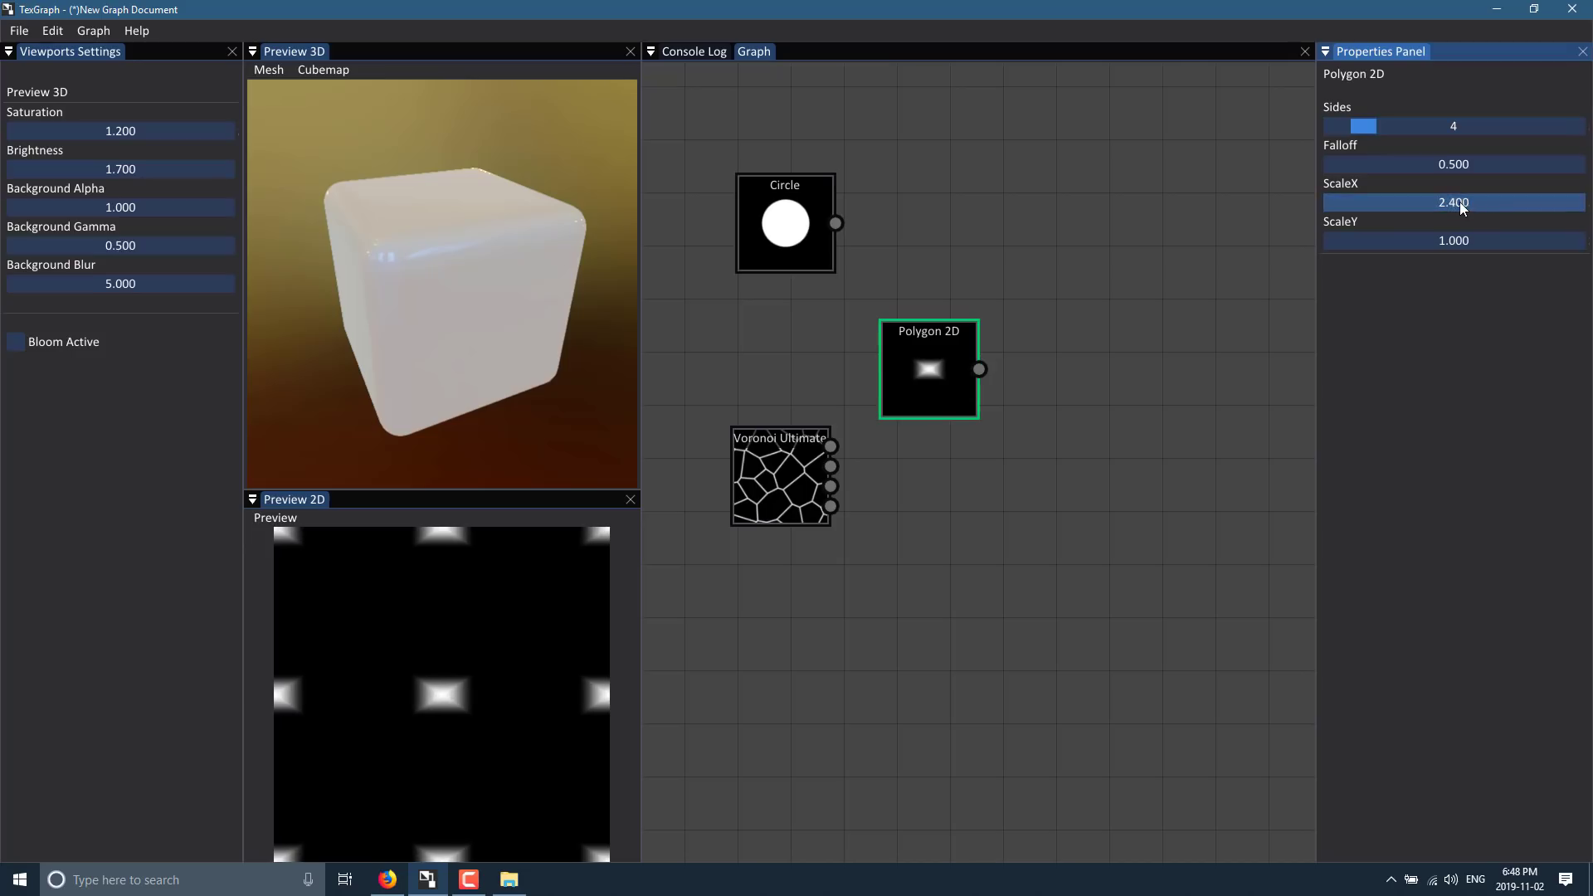
double_click(1460, 201)
text(4)
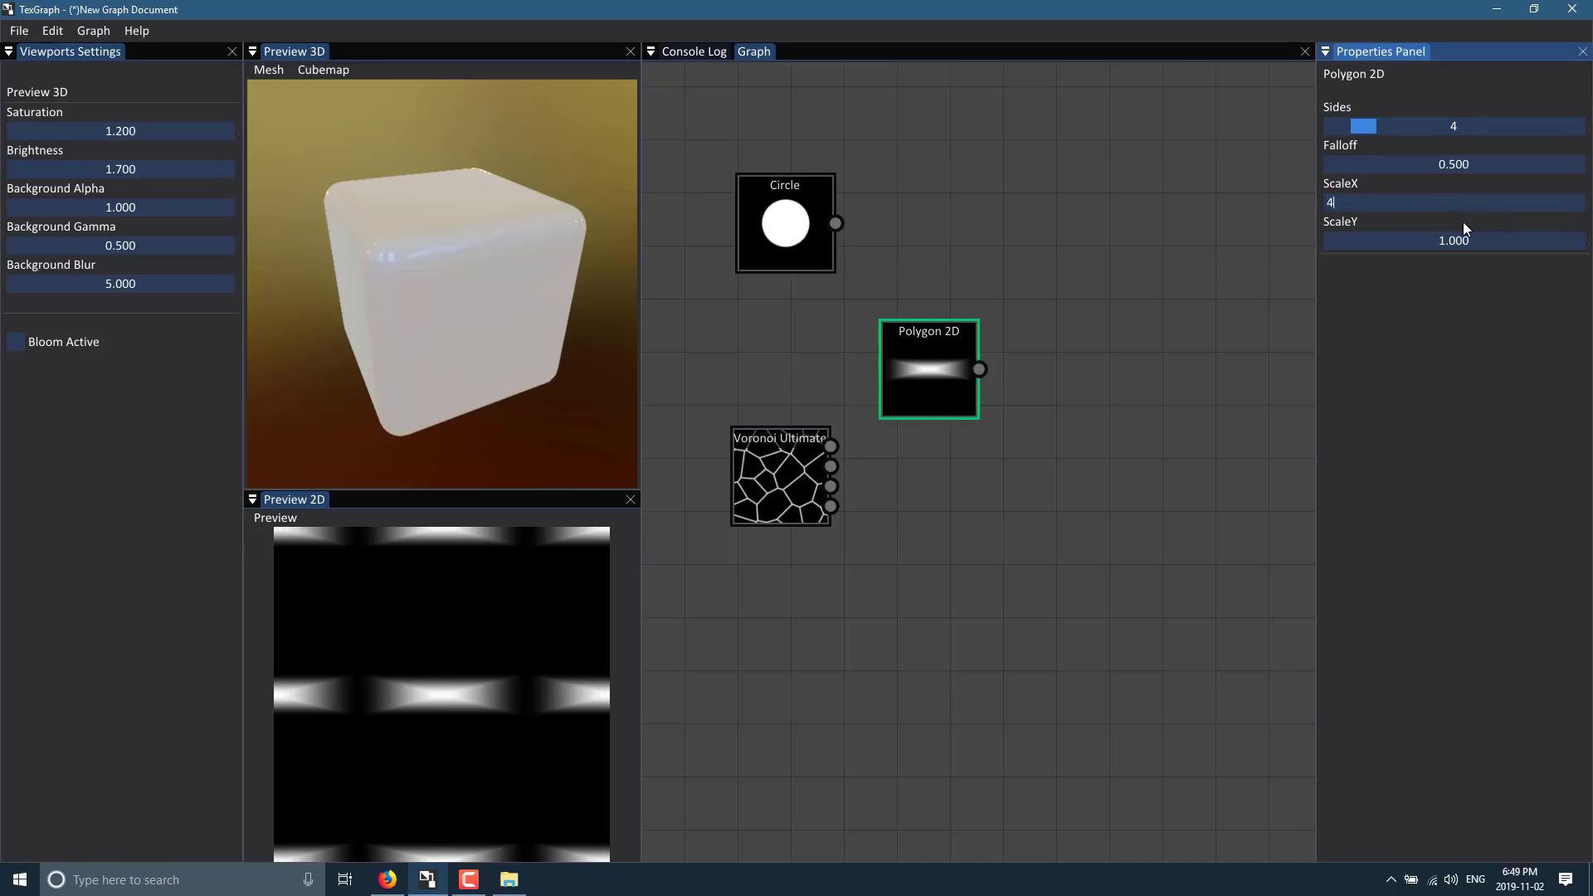
double_click(1453, 242)
text(4)
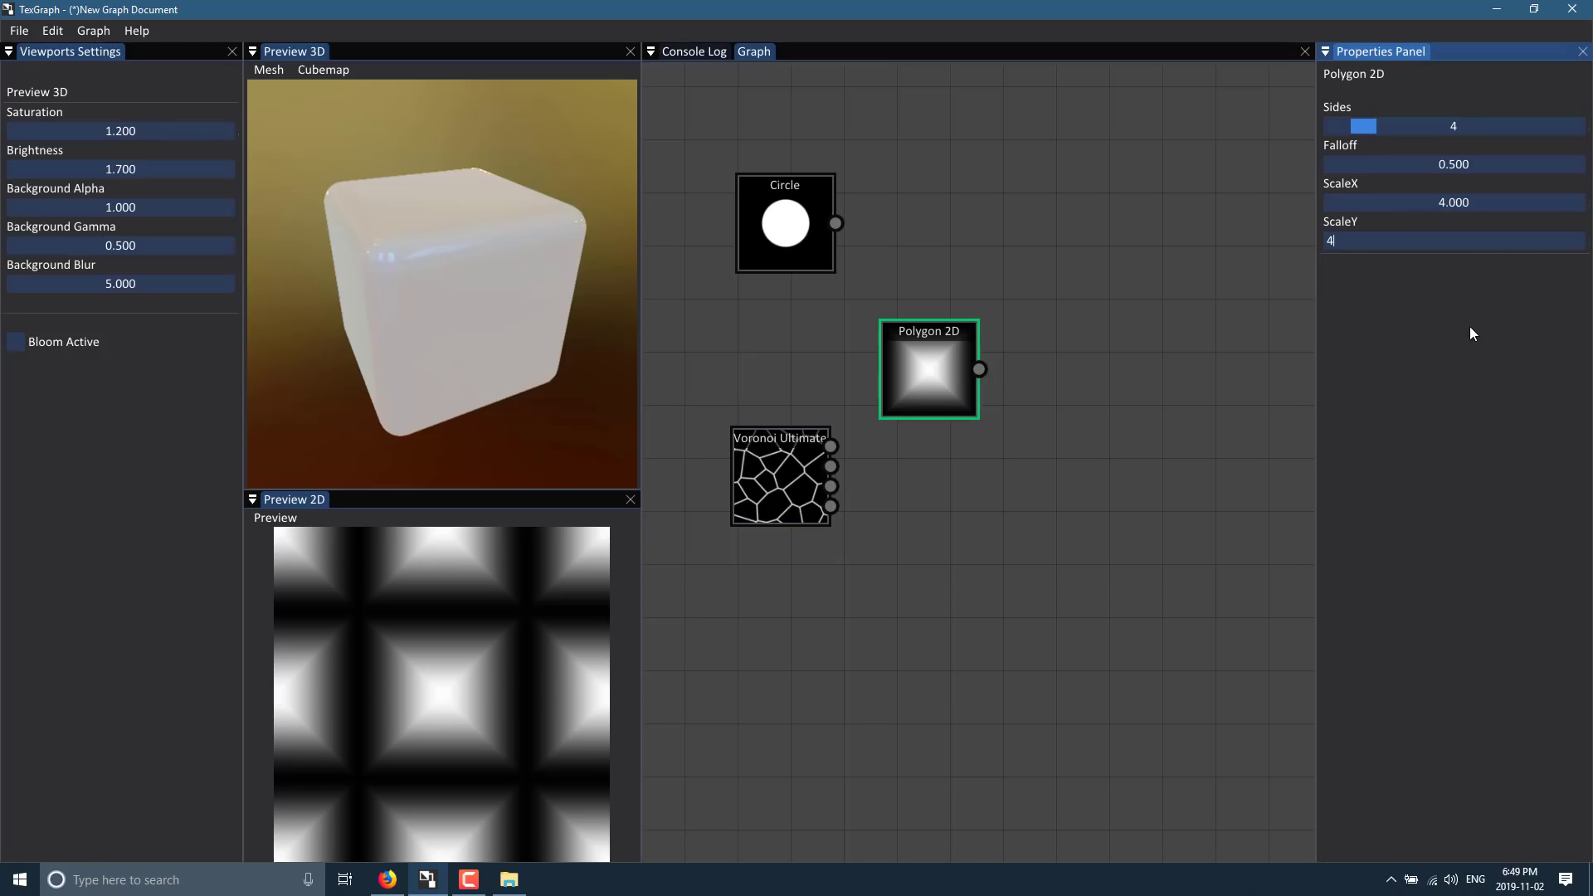
- Set the Circle's Radius to 0.680 and reposition the Polygon 2D node
click(786, 238)
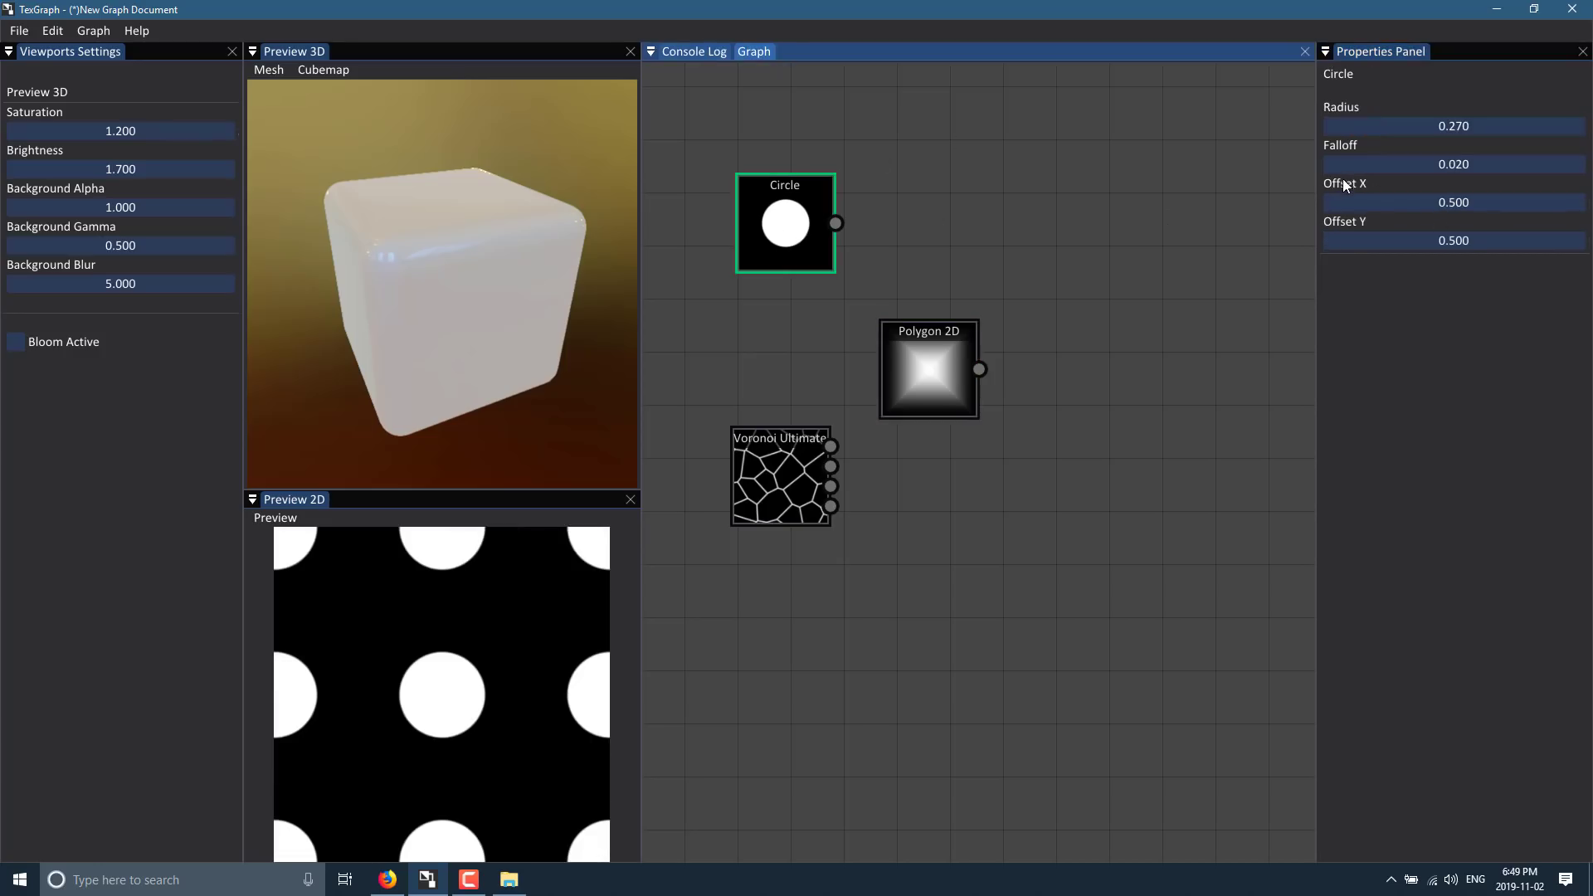
drag(1436, 127, 1477, 126)
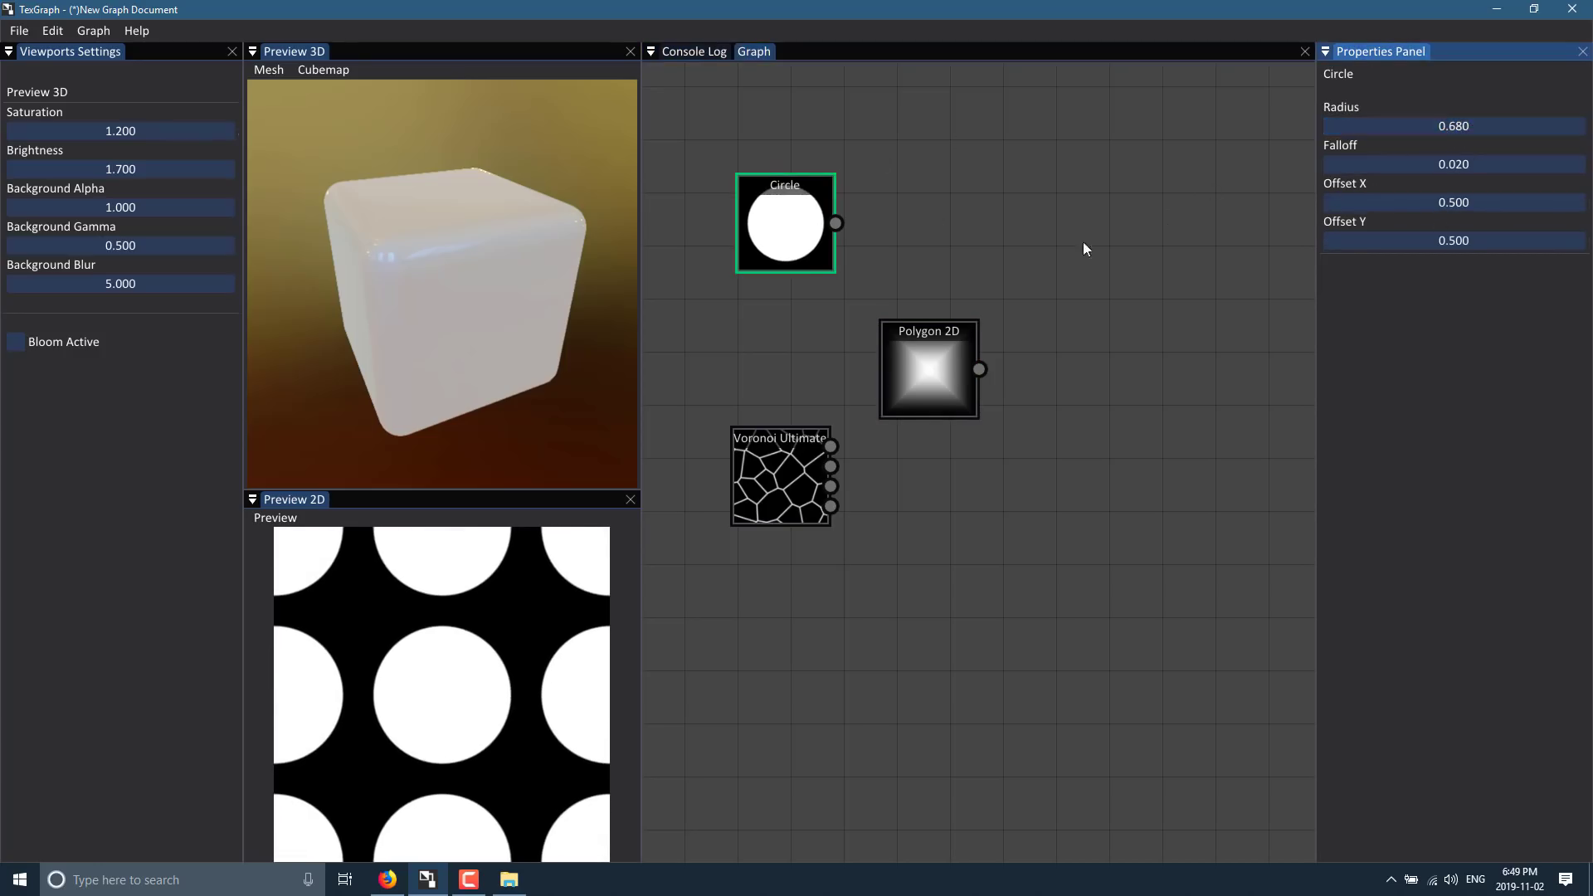
drag(935, 331, 803, 319)
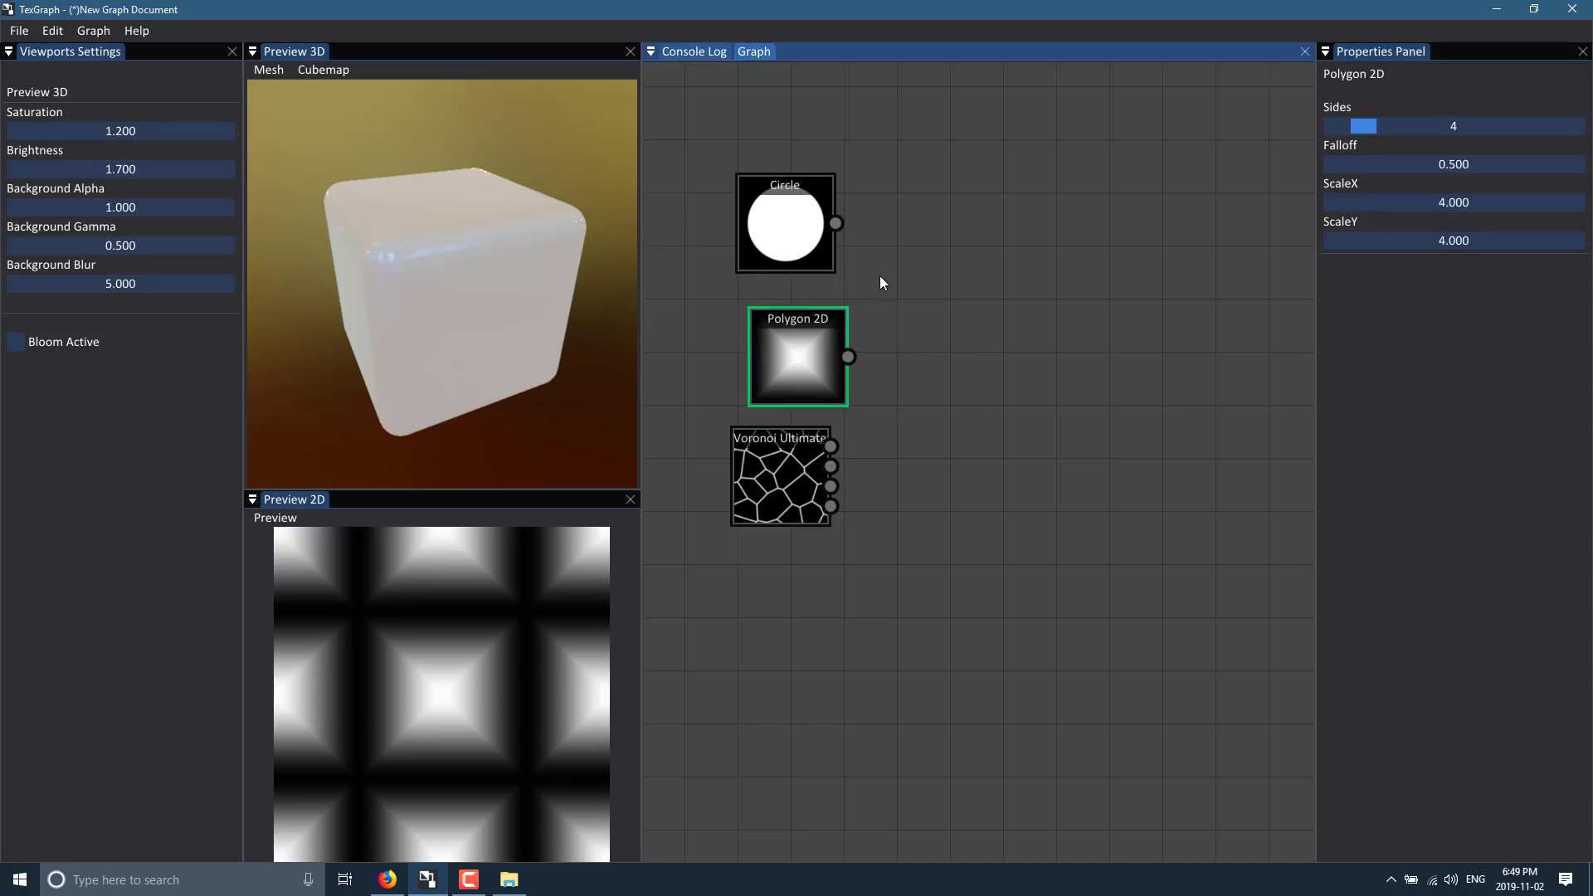
- Add a trial Blend node from Operations, then delete it
right_click(879, 277)
mouse_move(935, 359)
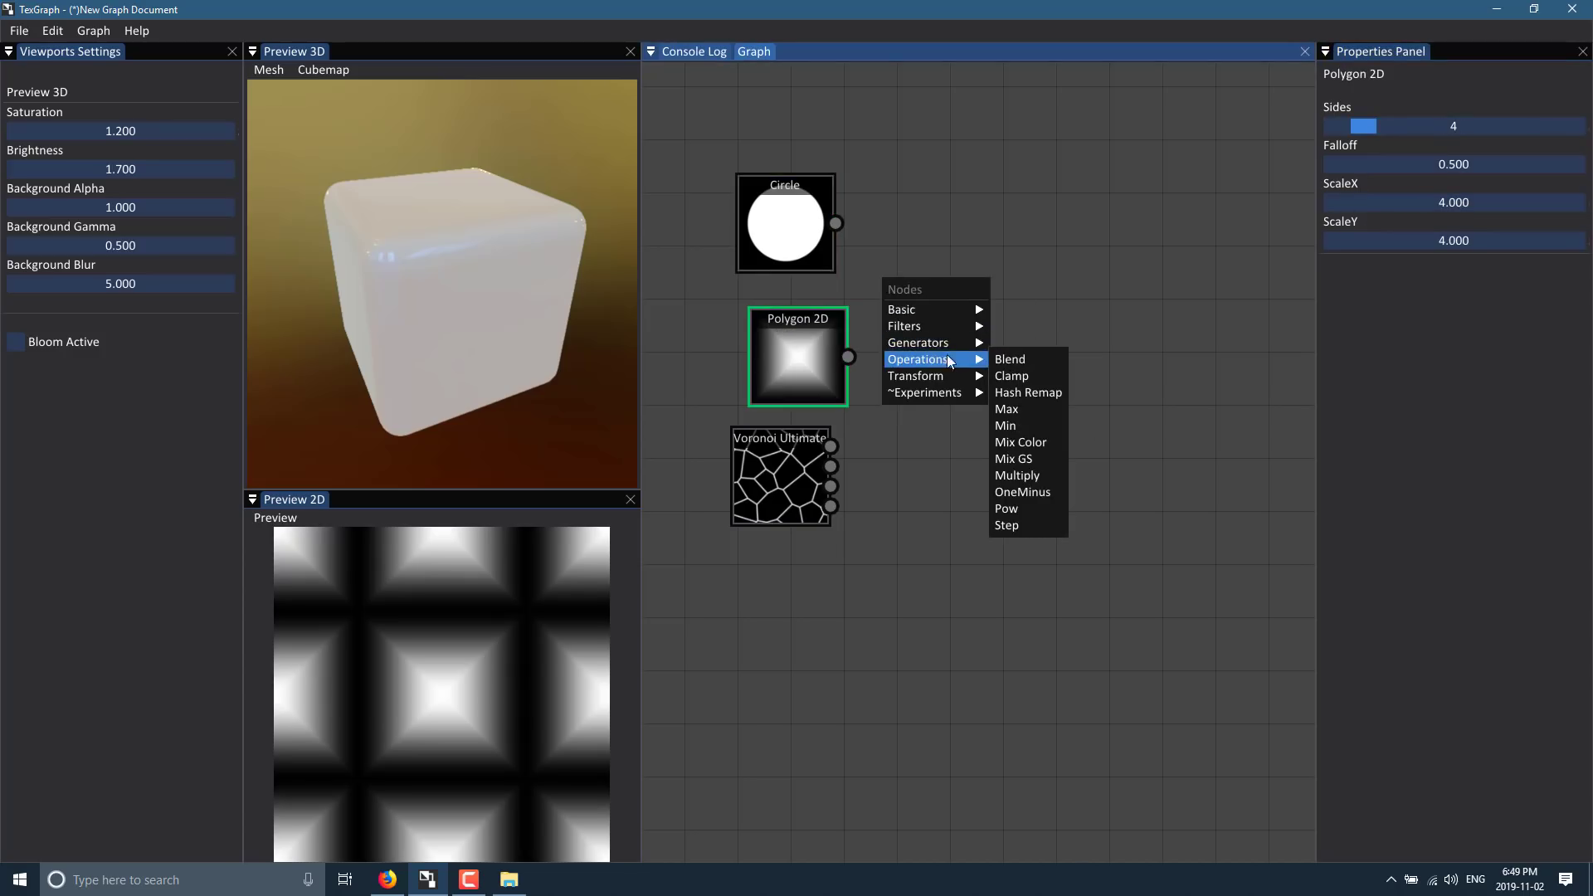
click(1010, 359)
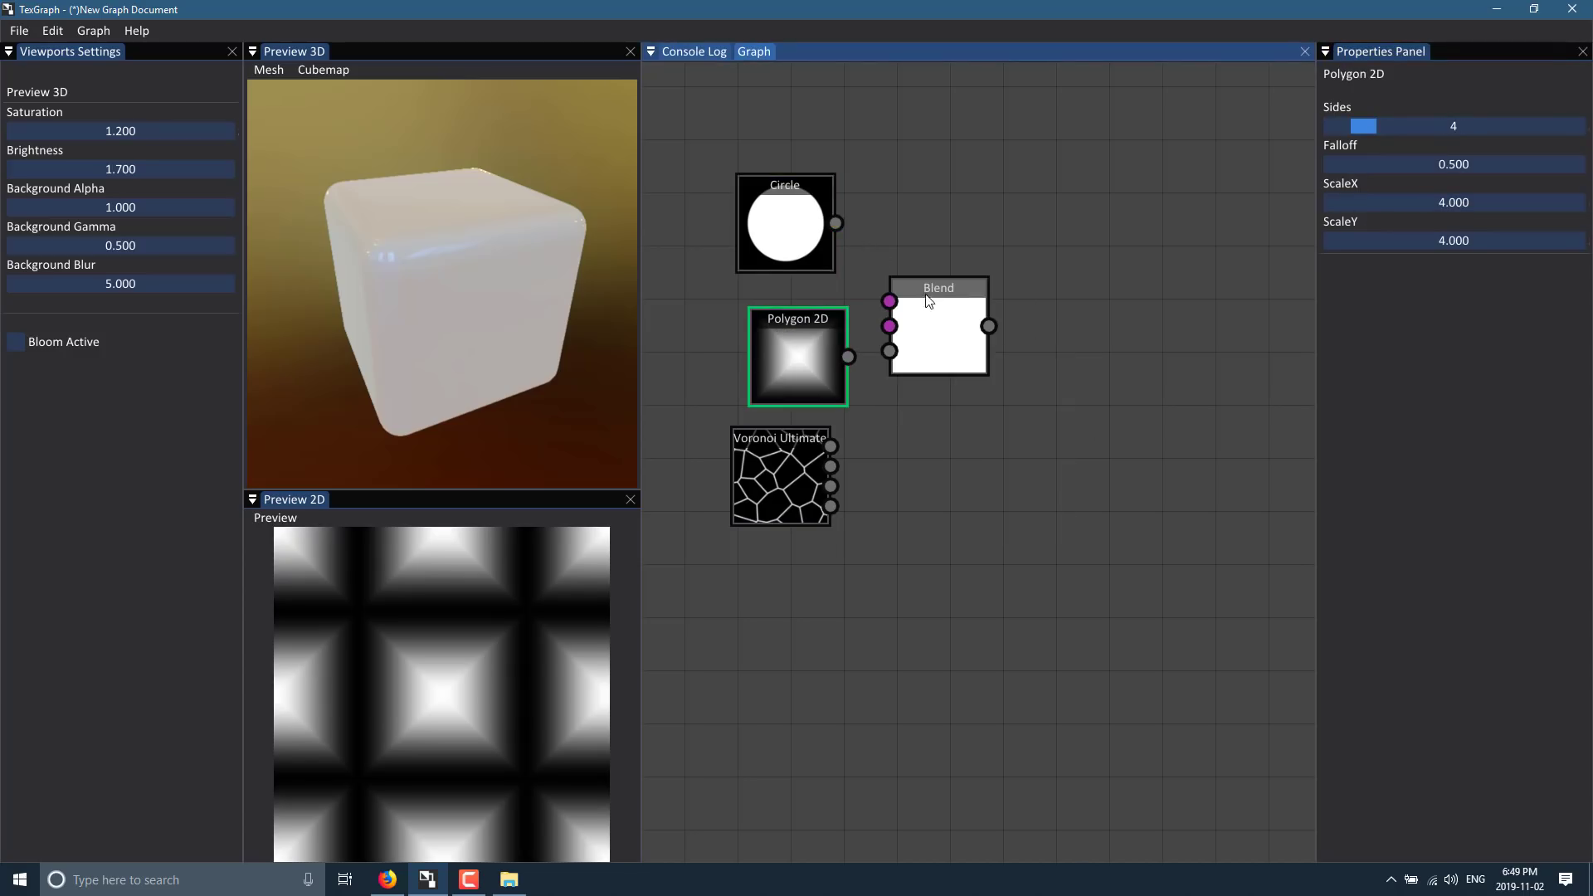
click(973, 308)
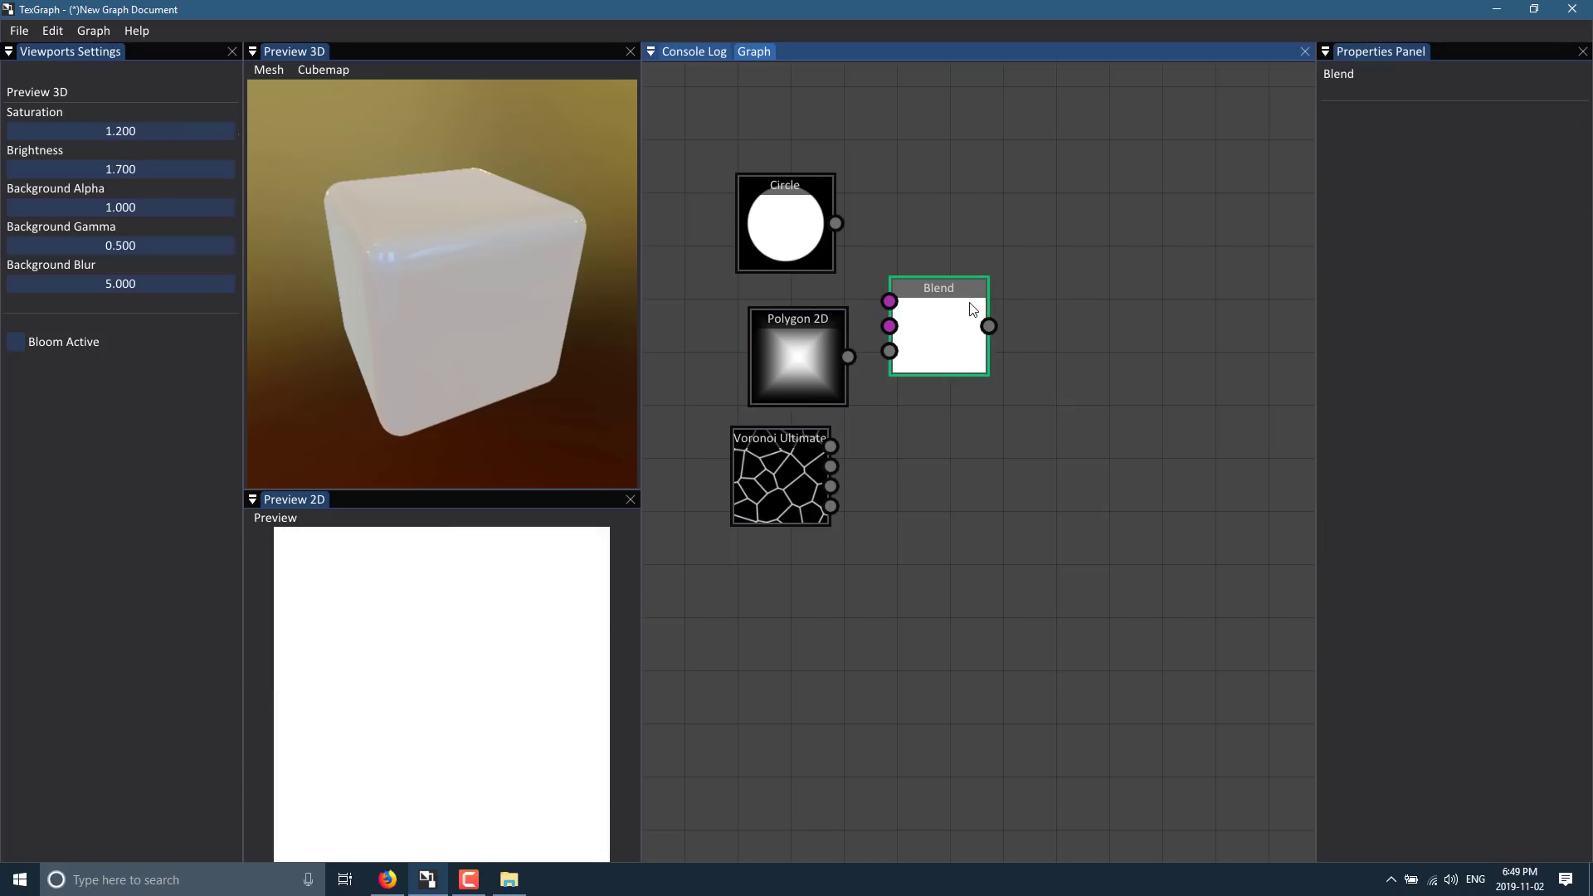
key(Delete)
- Add an Operations > Multiply node and begin a link from the Circle output
right_click(971, 302)
mouse_move(1035, 385)
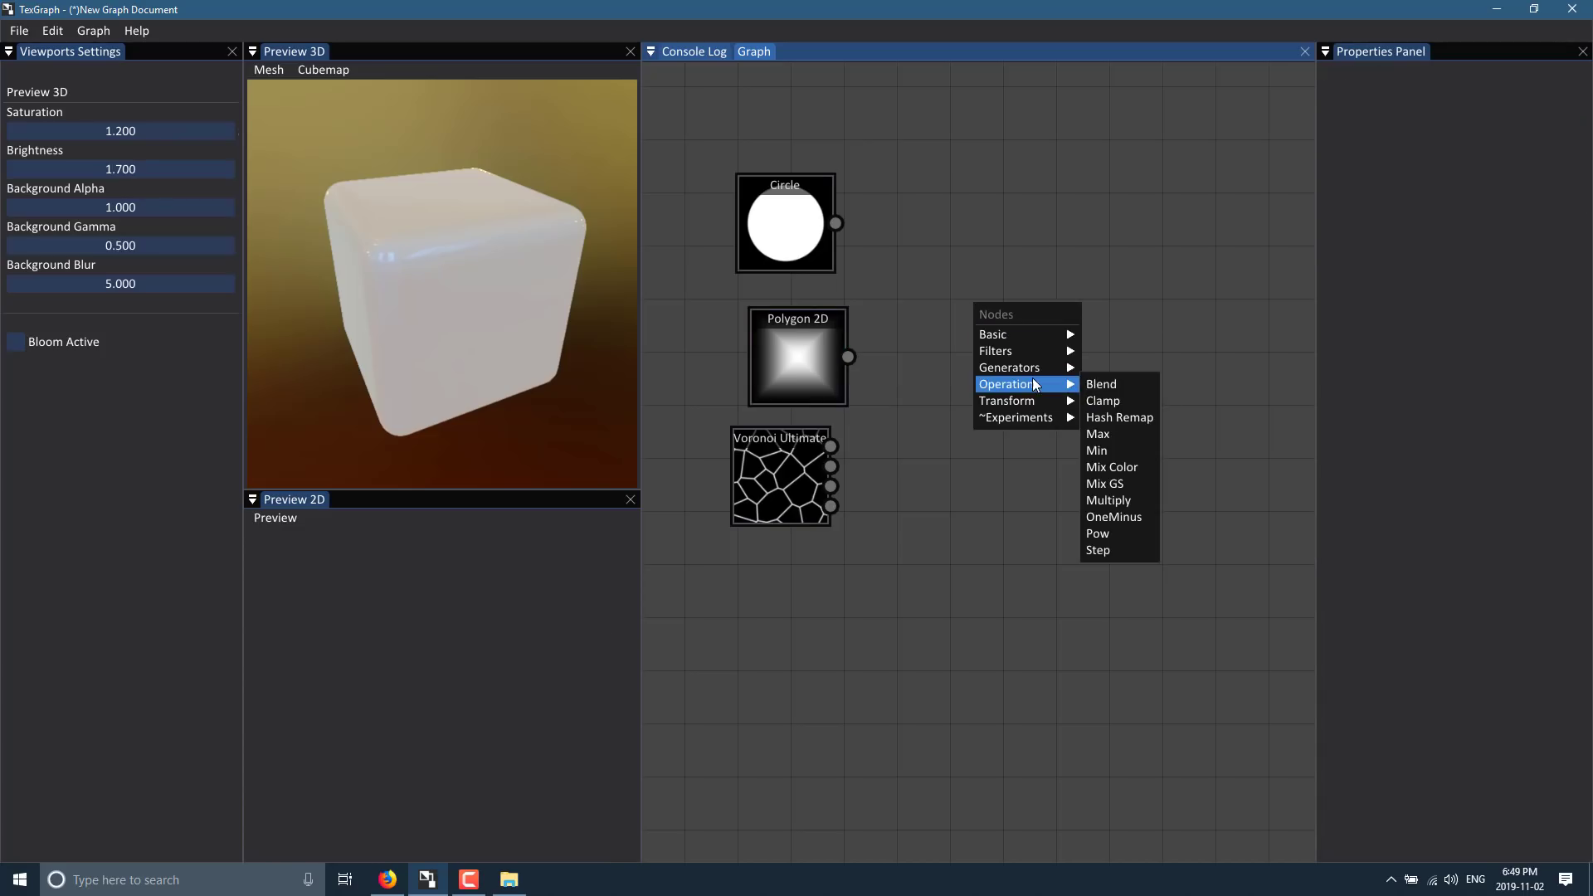
click(1108, 500)
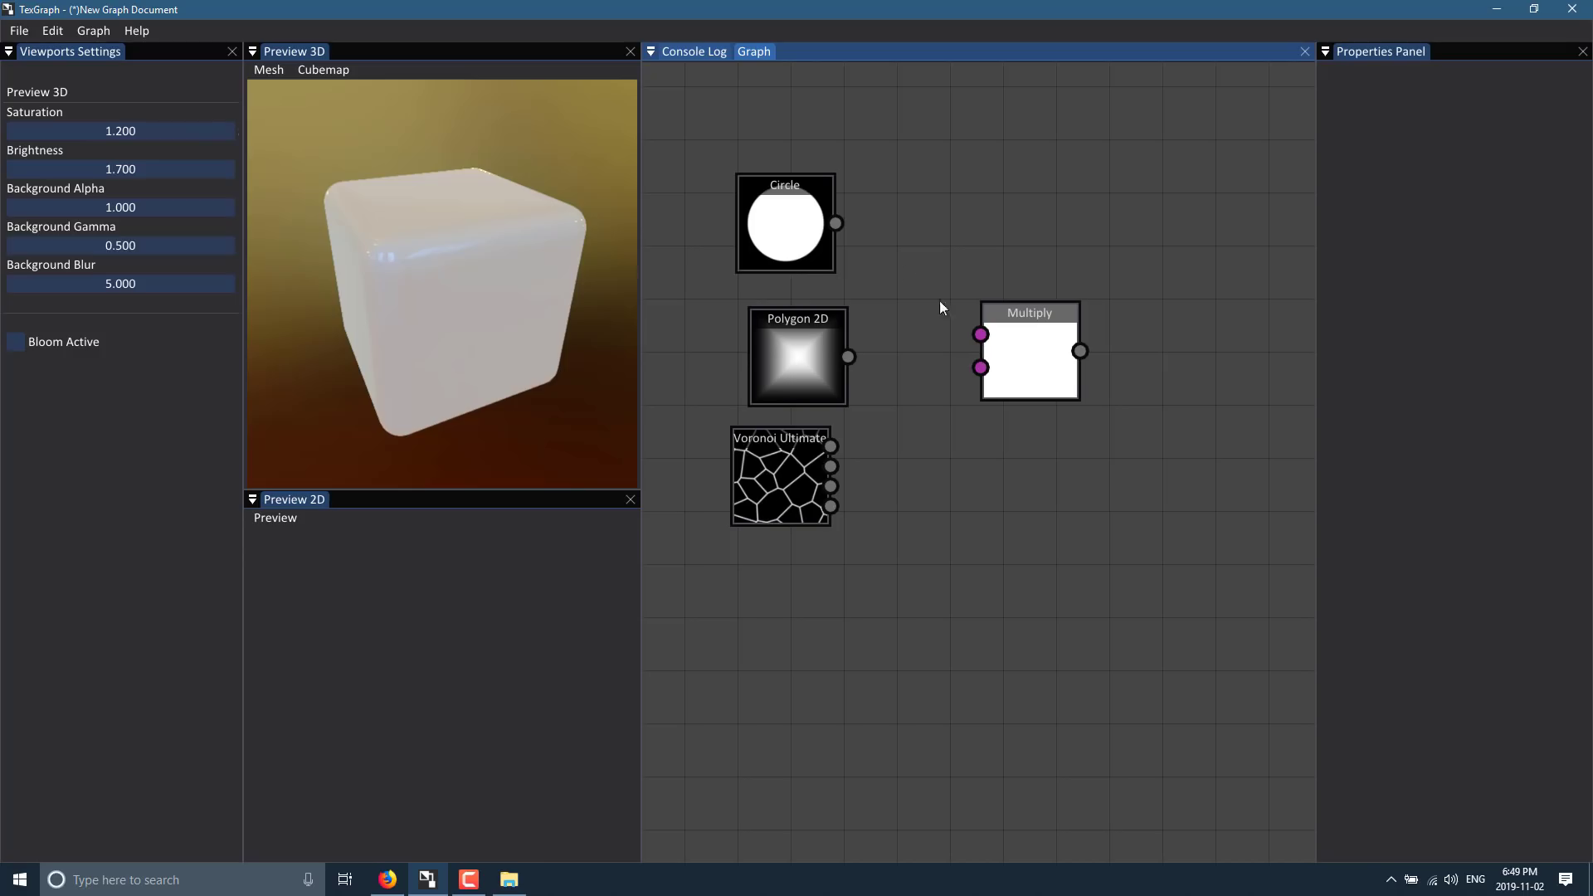
drag(835, 232, 919, 291)
- Wire Circle and Polygon 2D into Multiply's two inputs and shift Multiply up-left
drag(983, 335, 981, 368)
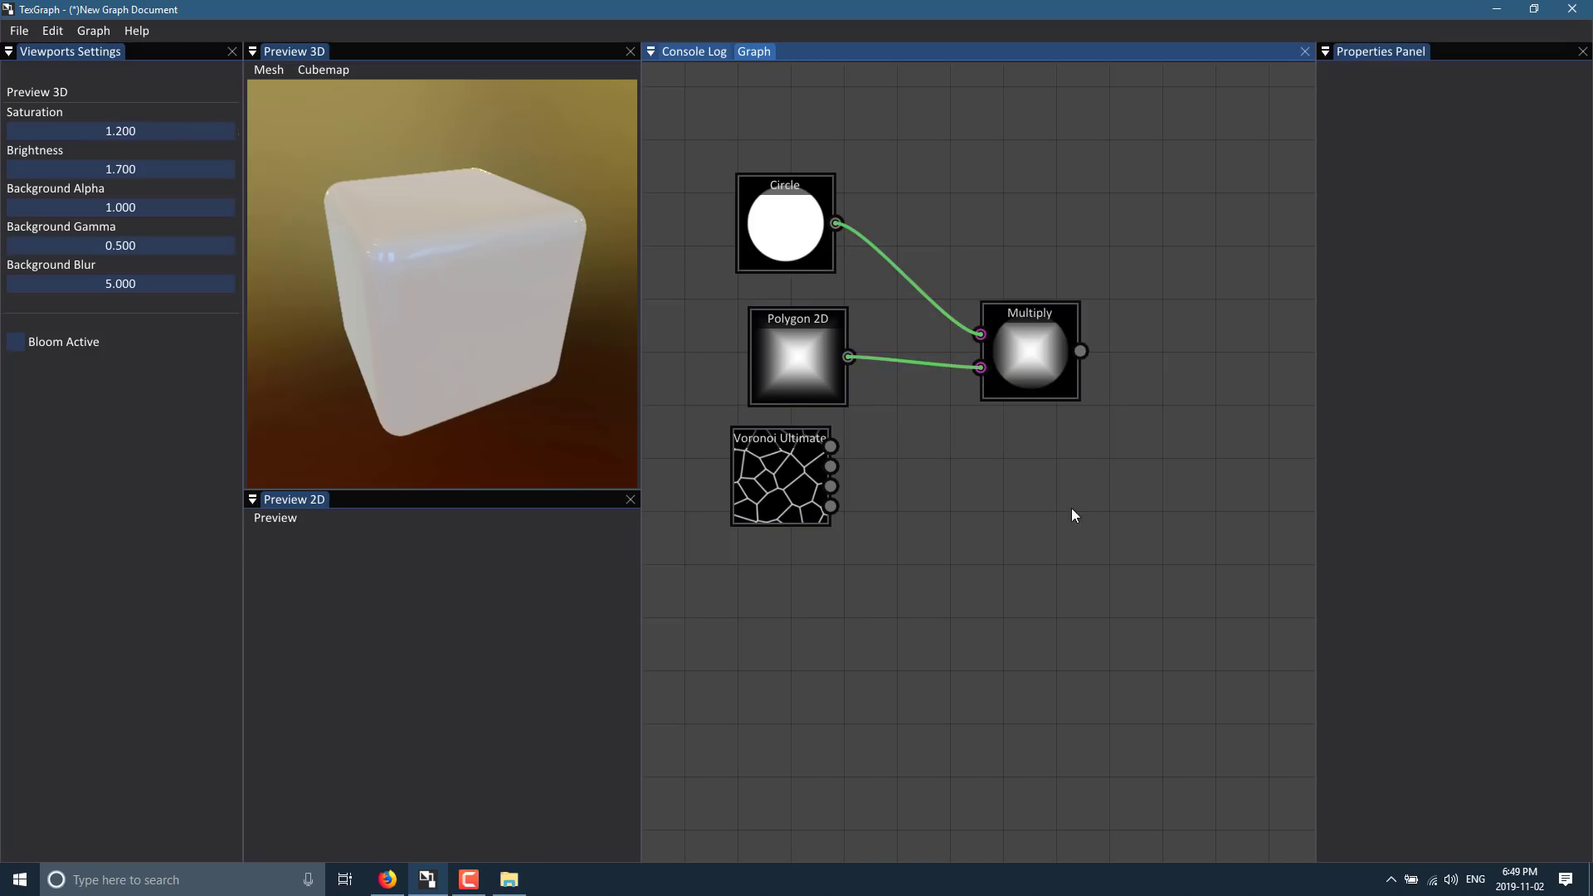
drag(1043, 306, 1026, 270)
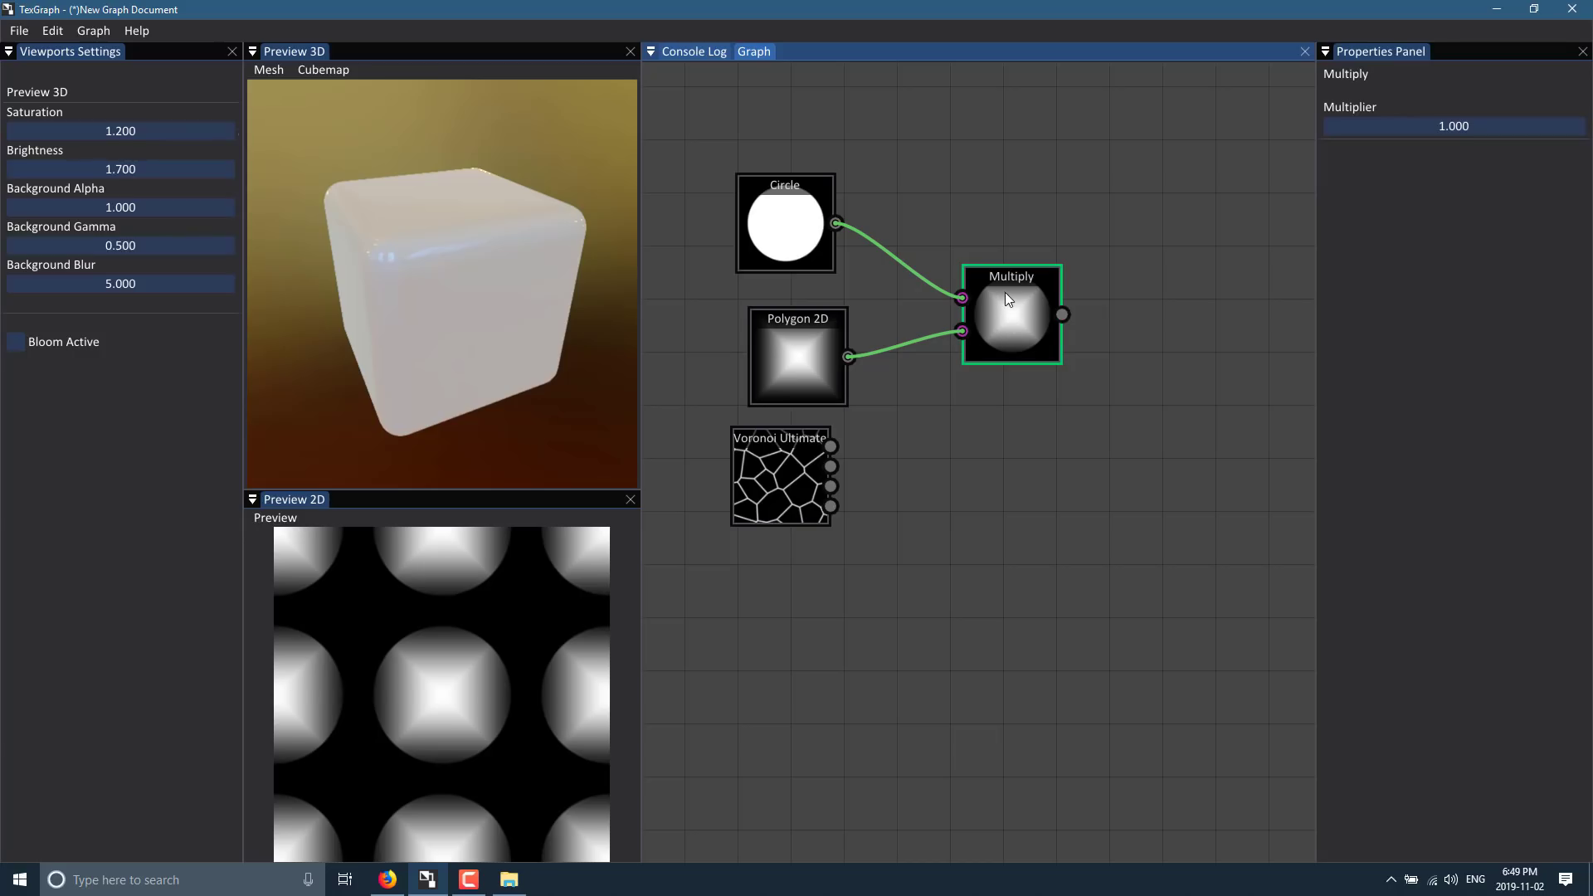
drag(1006, 298, 976, 291)
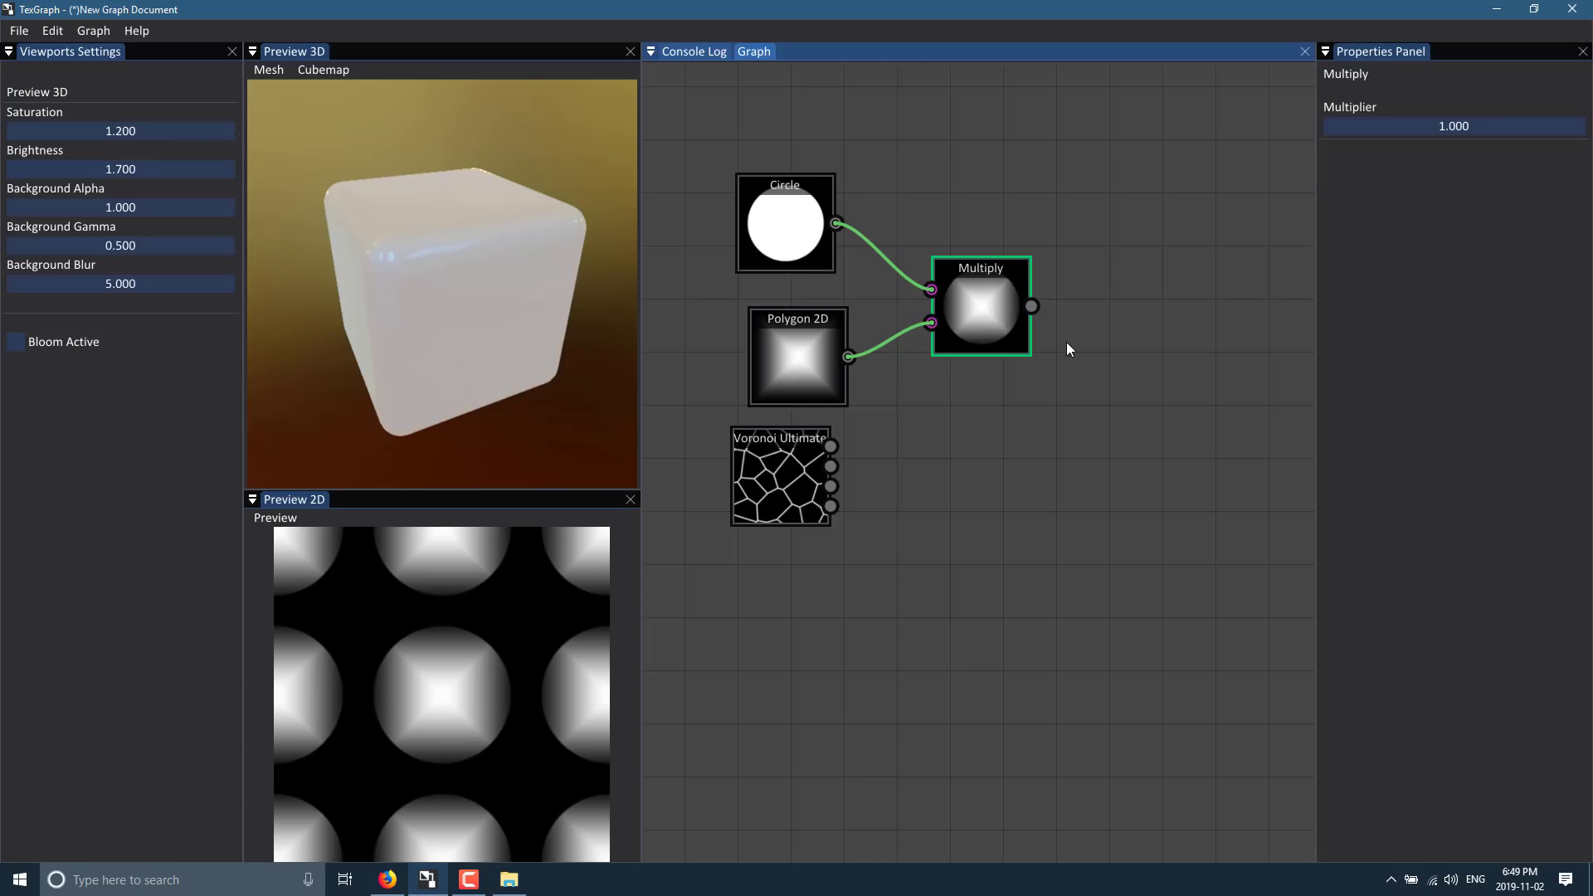
drag(1031, 306, 1107, 333)
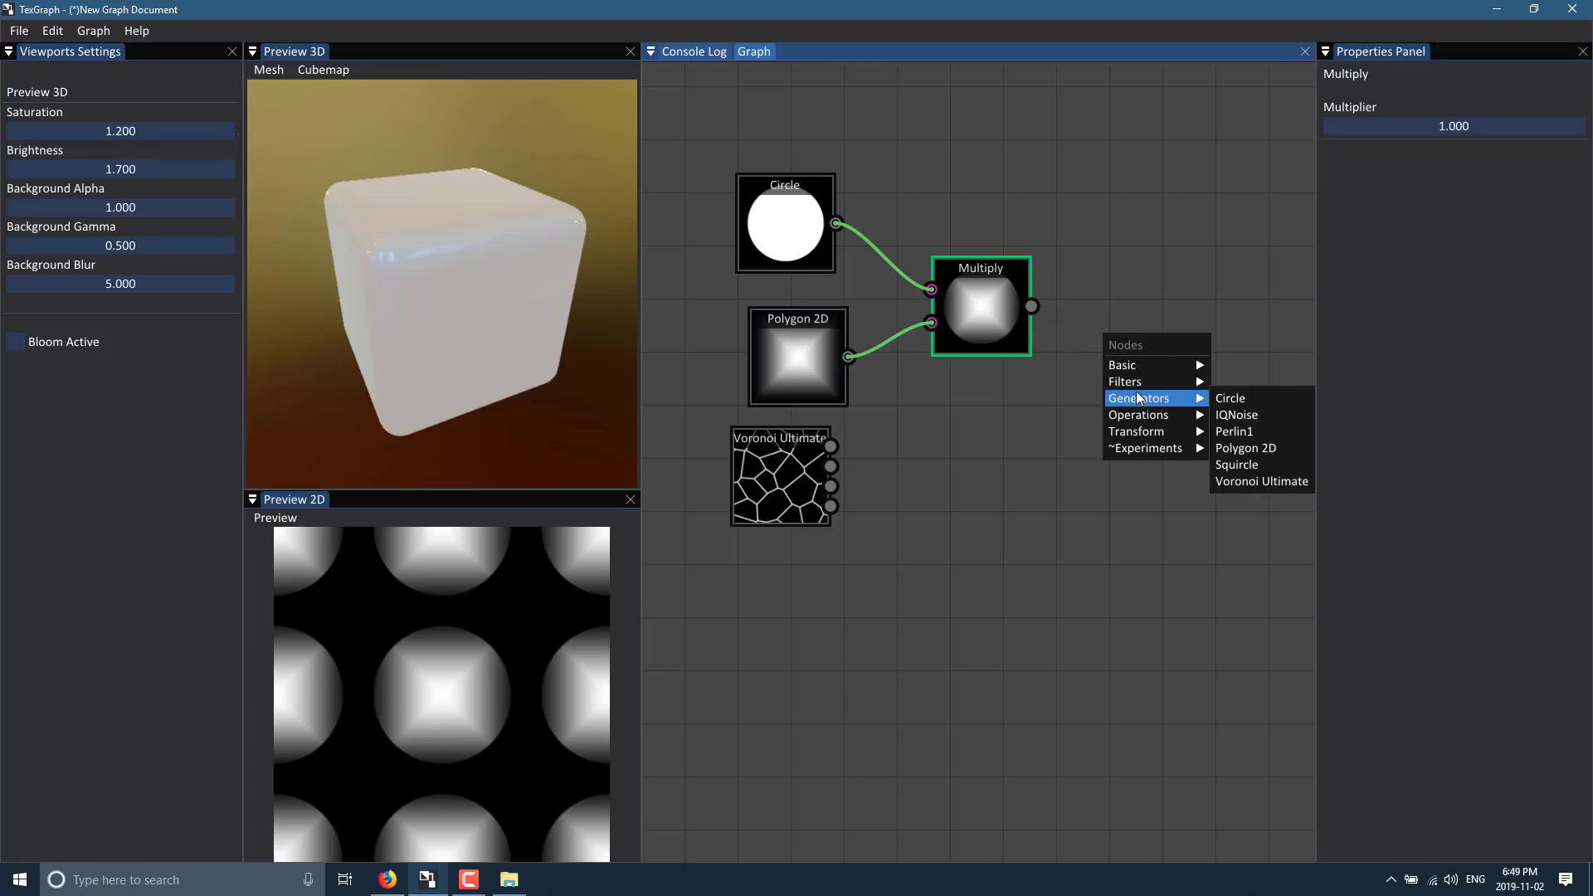
click(1033, 317)
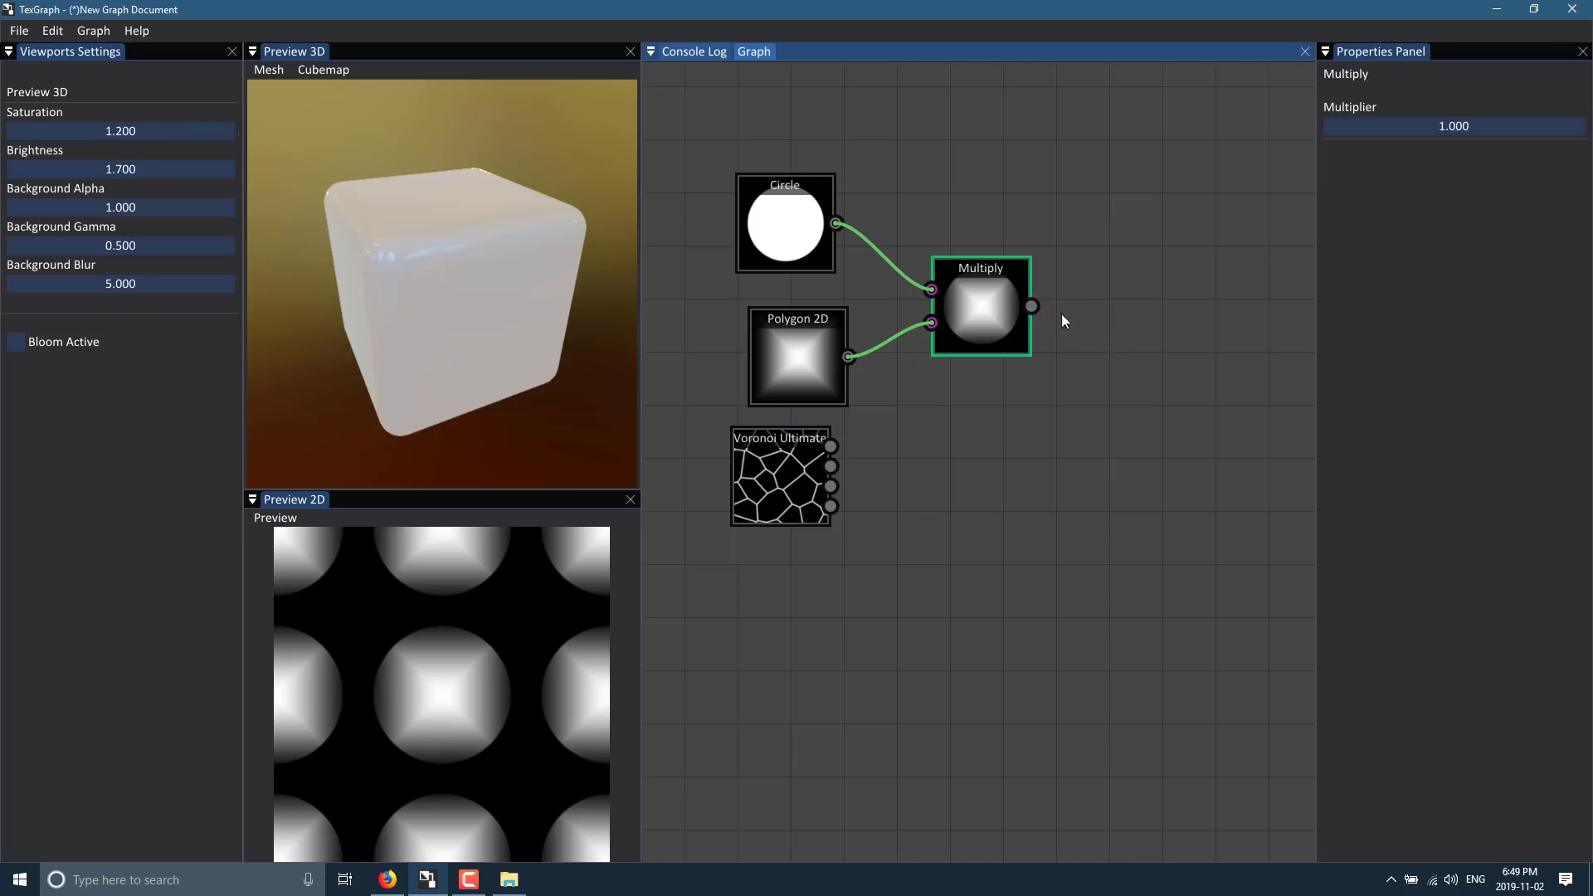
drag(1032, 306, 1109, 308)
- Add a Transform > Tiling node beside Multiply and feed Multiply's output into it
right_click(1062, 354)
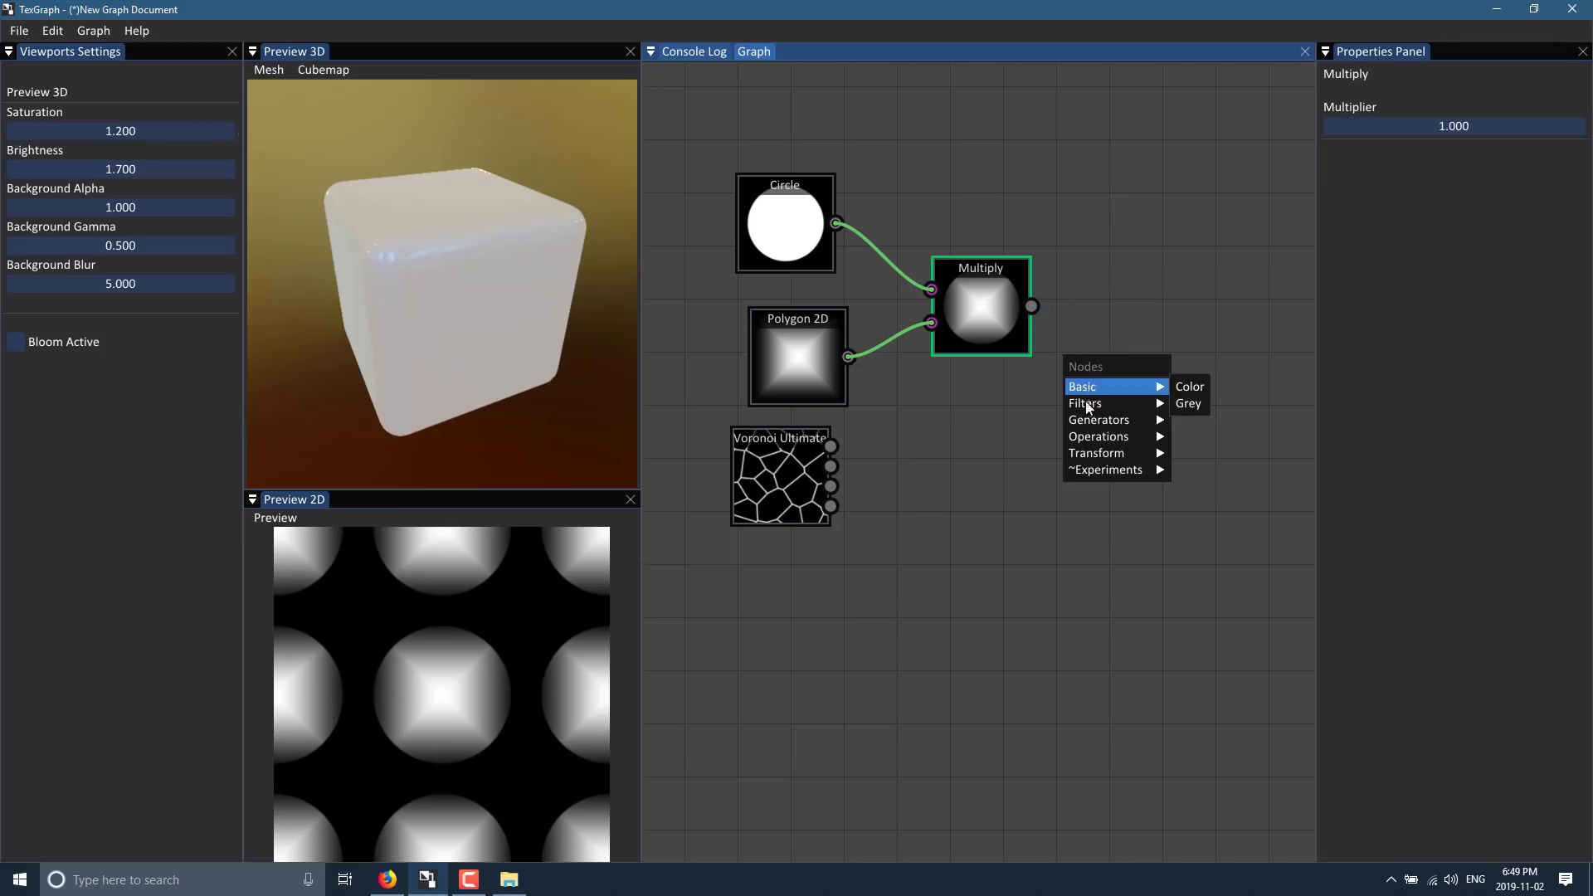
mouse_move(1084, 436)
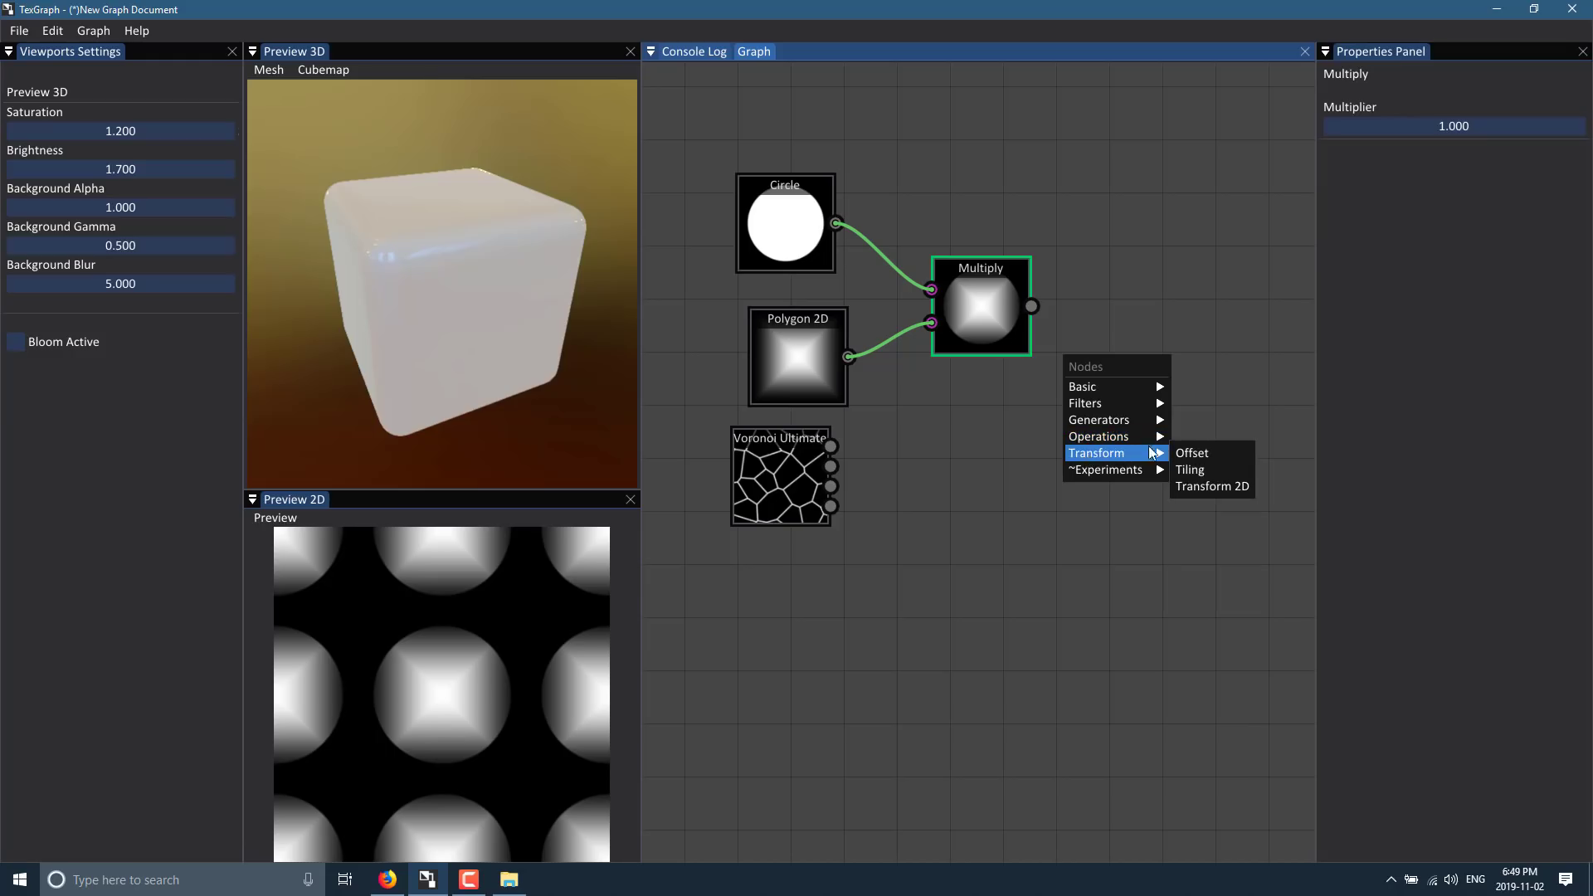
click(1203, 468)
drag(1131, 362, 1129, 267)
drag(1057, 307, 1067, 309)
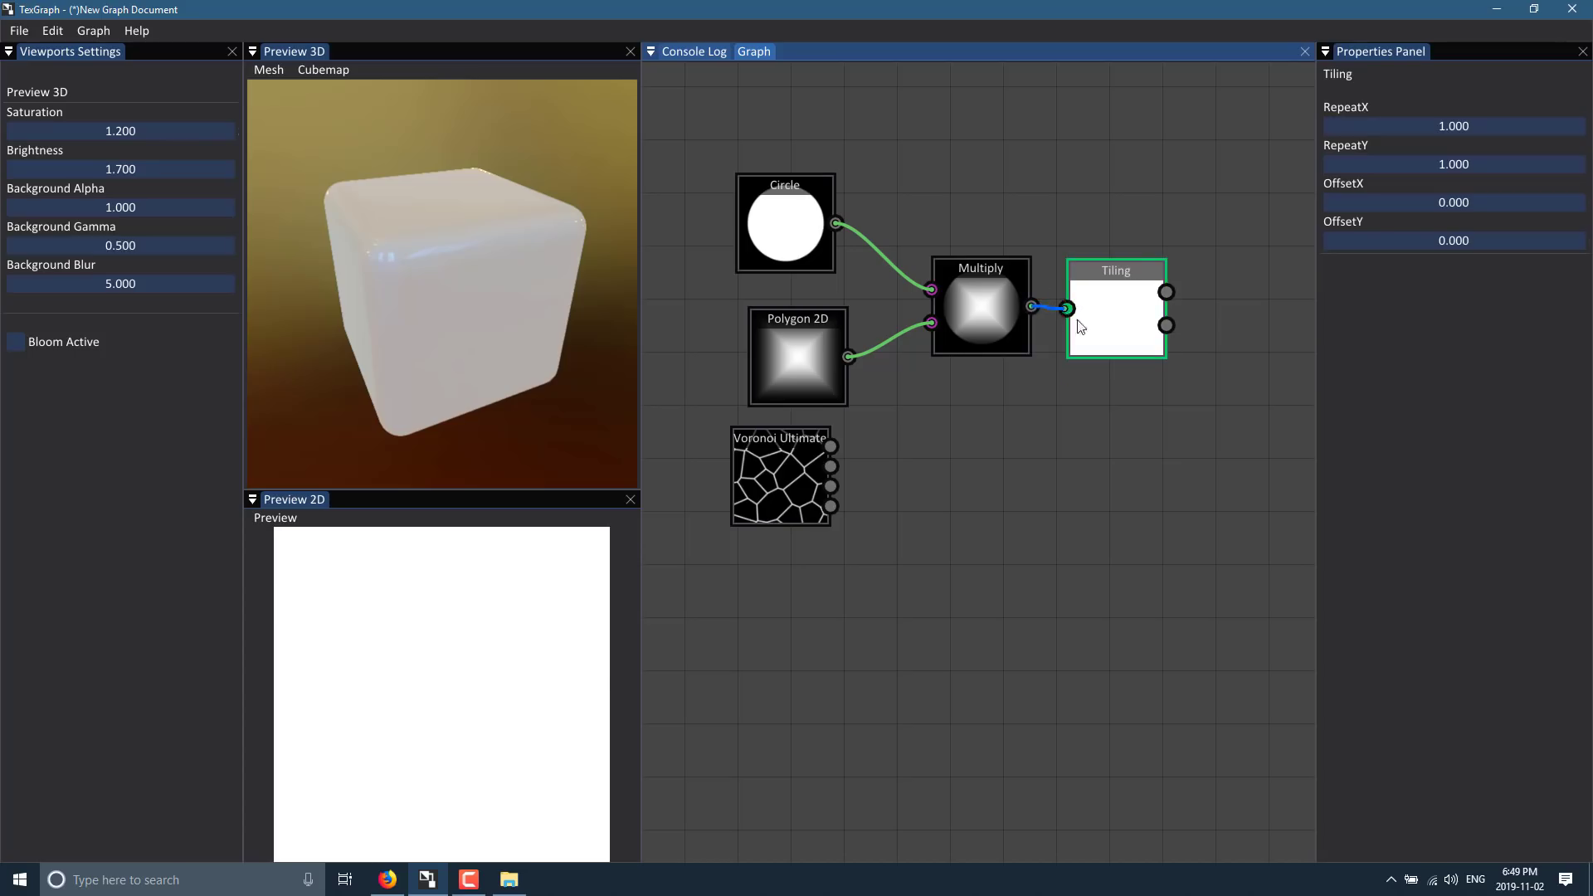
- Set the Tiling node's RepeatX and RepeatY to 7
double_click(1463, 130)
text(7)
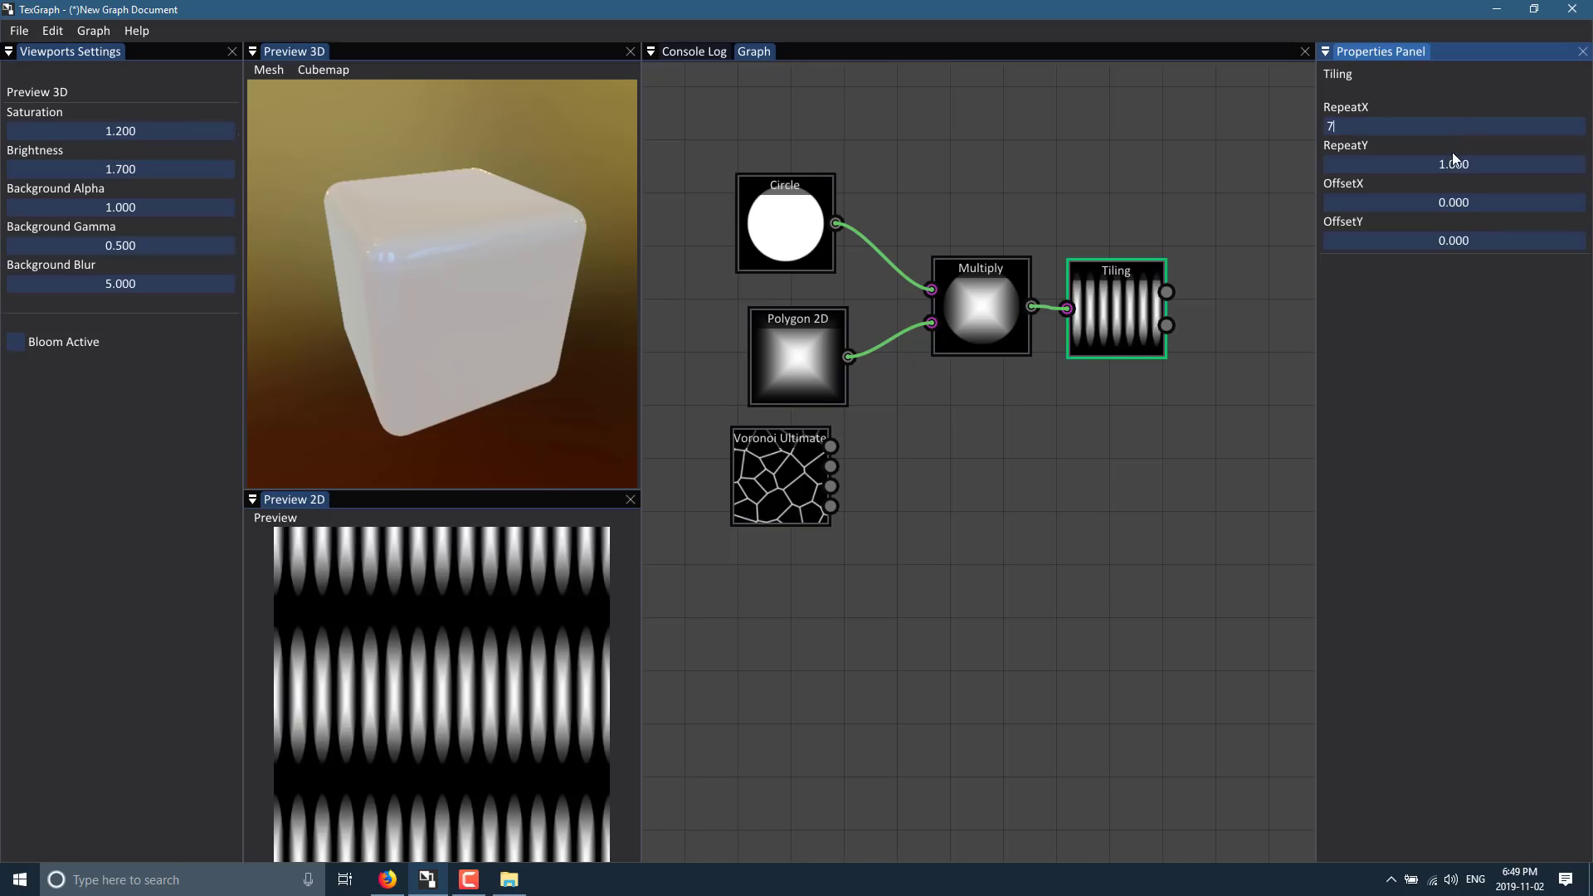
click(1451, 163)
double_click(1450, 162)
text(7)
click(1264, 365)
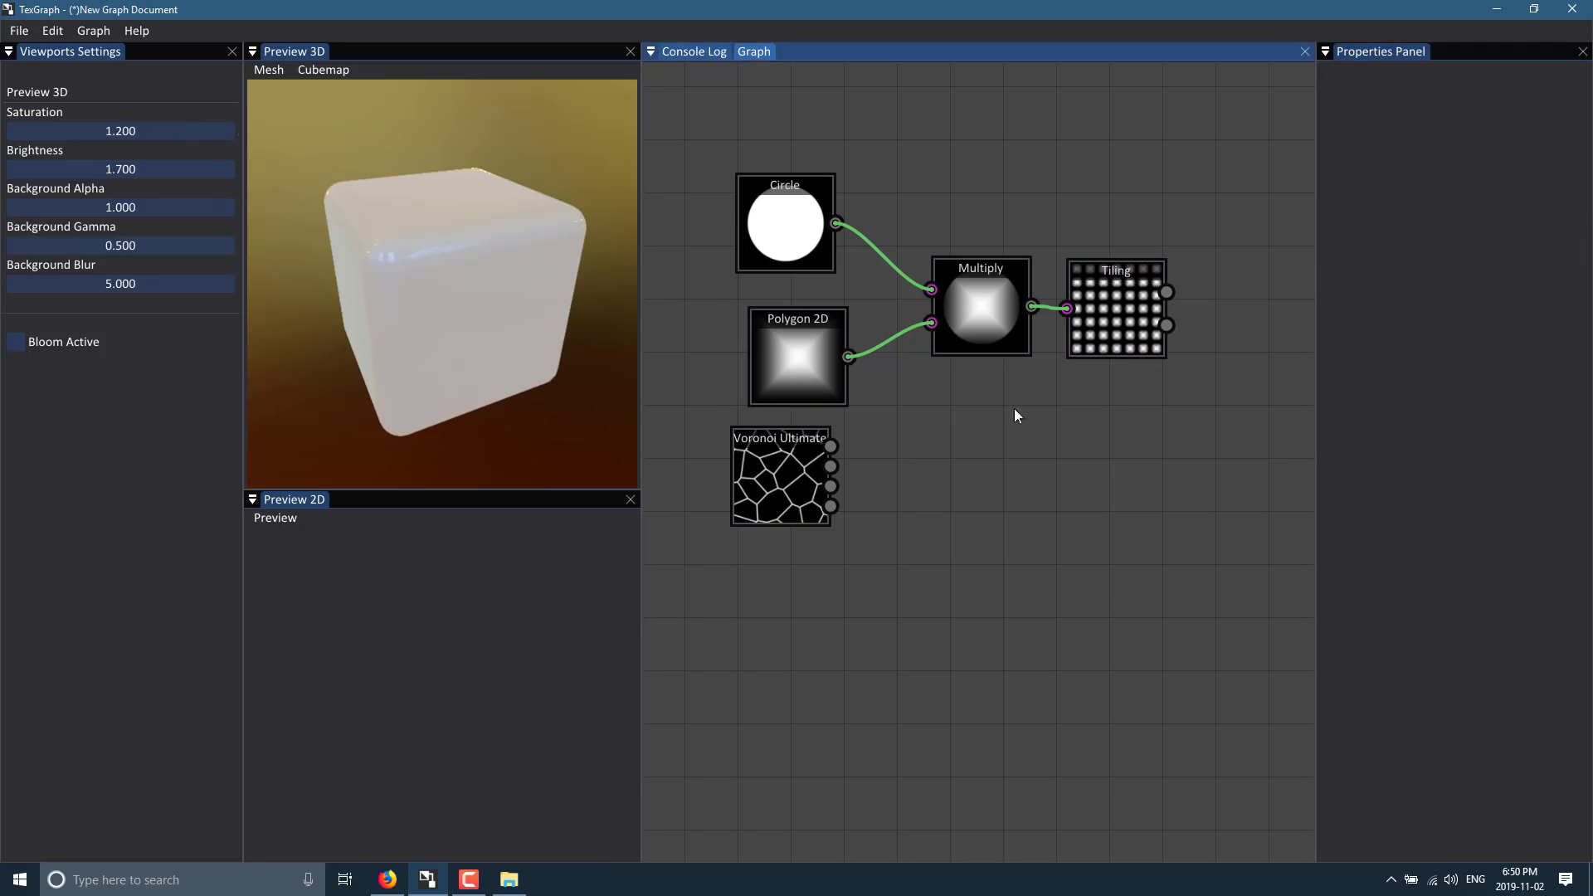
click(1107, 302)
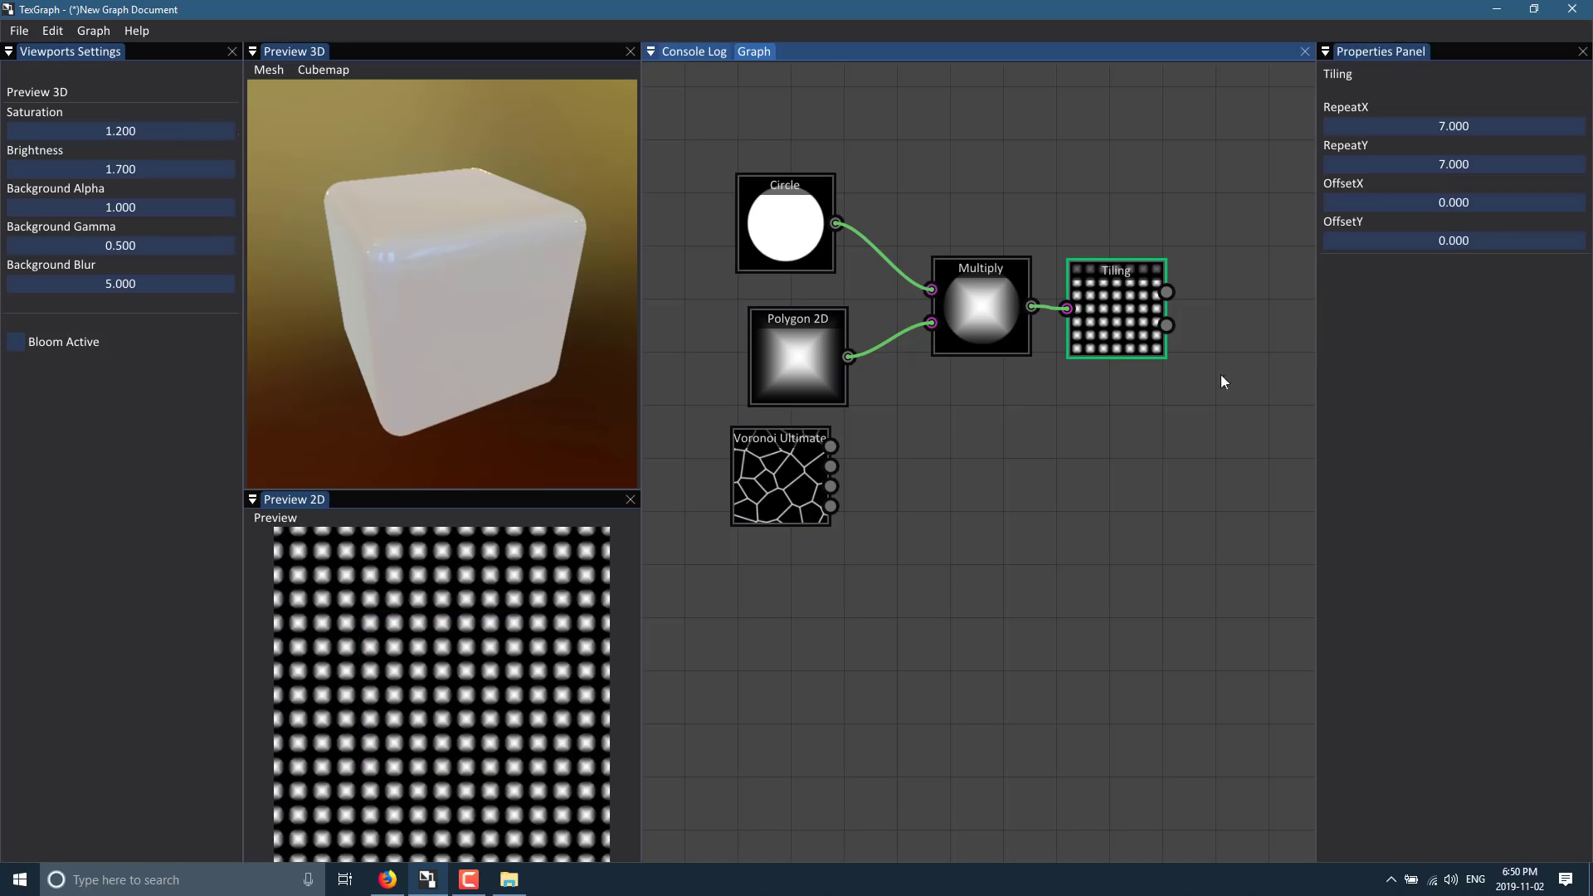
drag(972, 470, 850, 452)
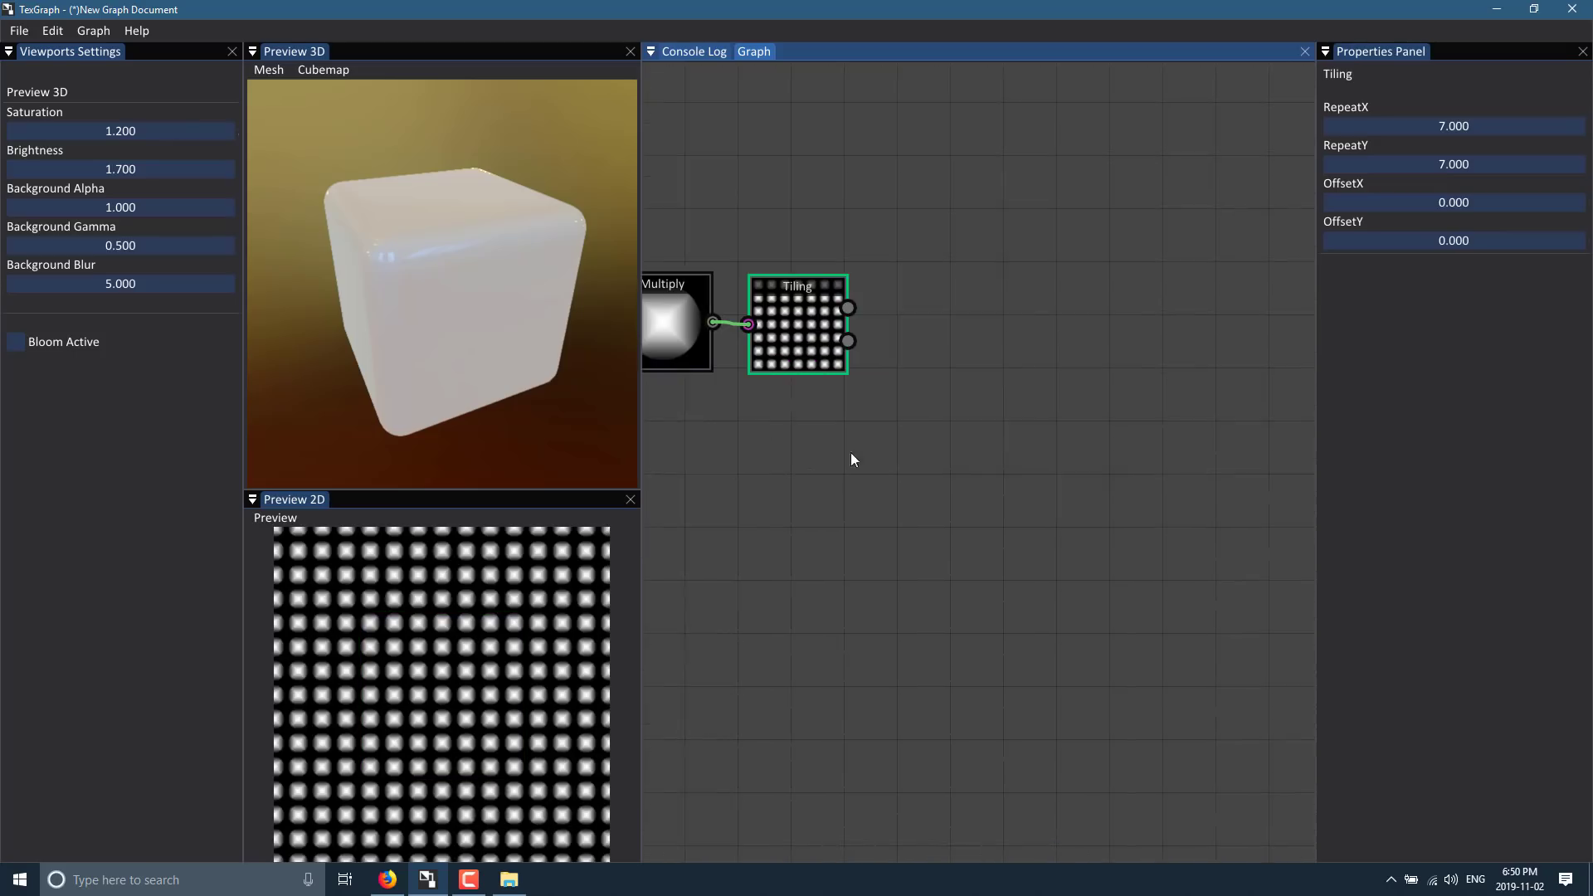
- Add an Operations > Mix Color node beside Tiling and connect Tiling's output to it
right_click(979, 400)
mouse_move(1014, 453)
mouse_move(1024, 490)
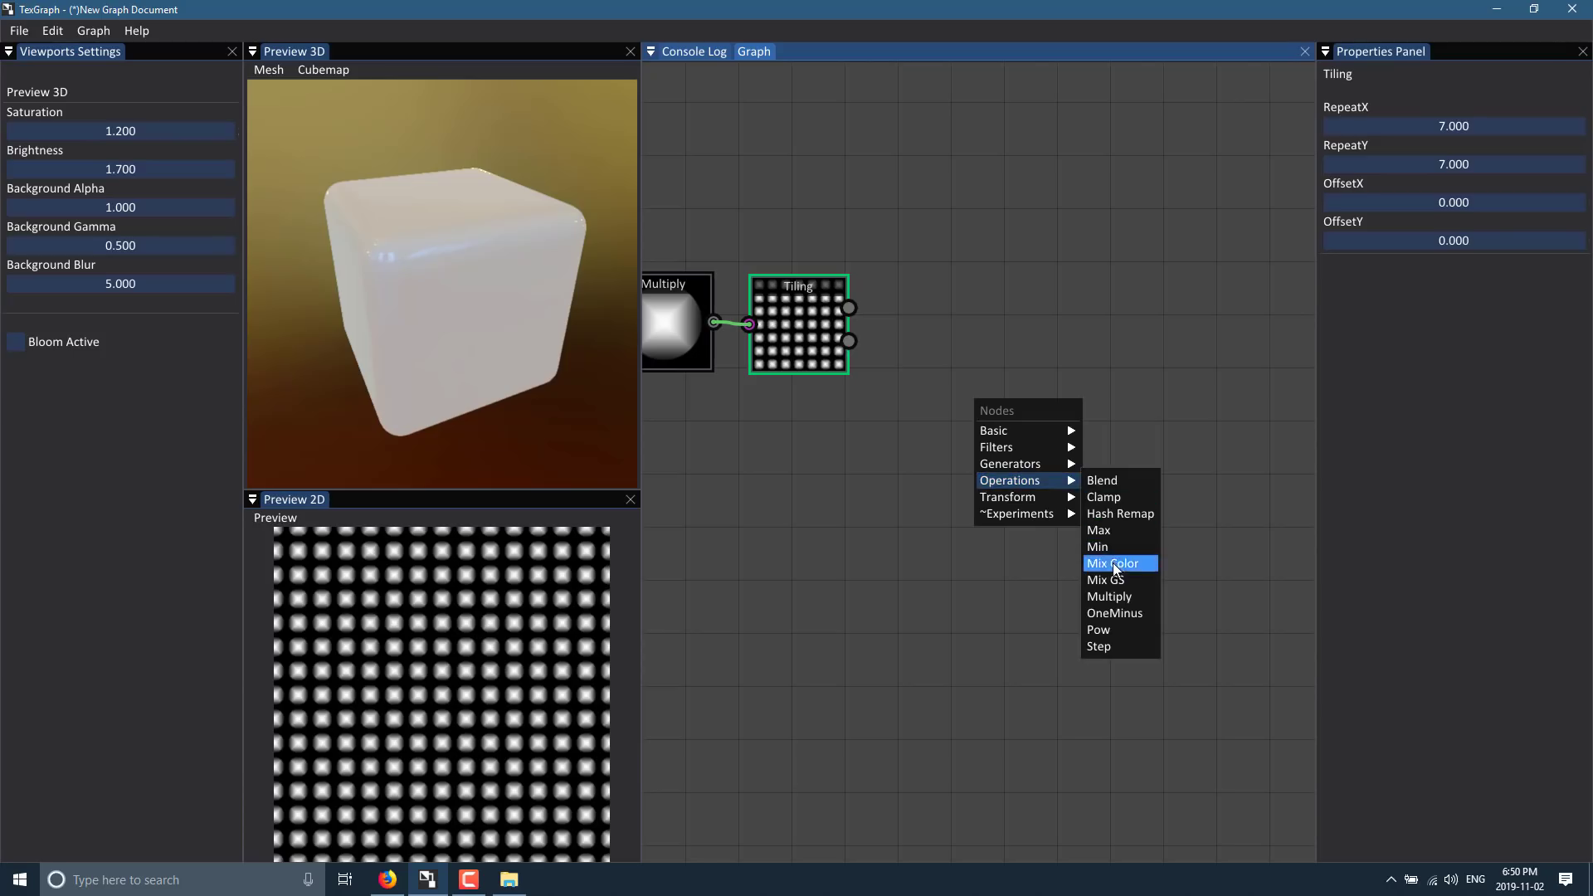
click(1112, 563)
click(1050, 418)
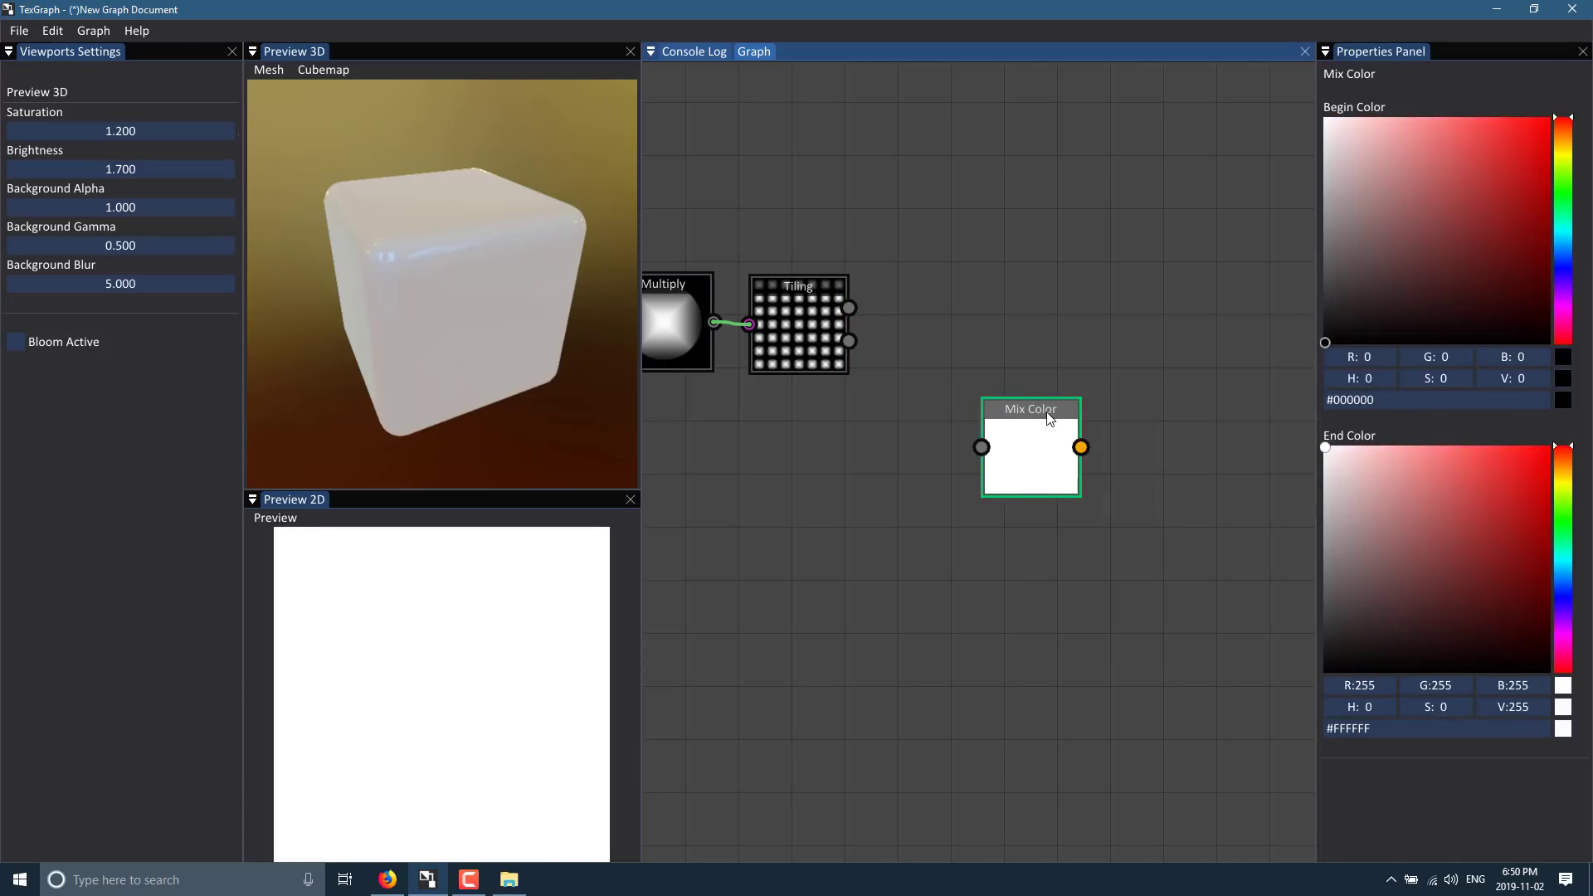
drag(1037, 419, 973, 314)
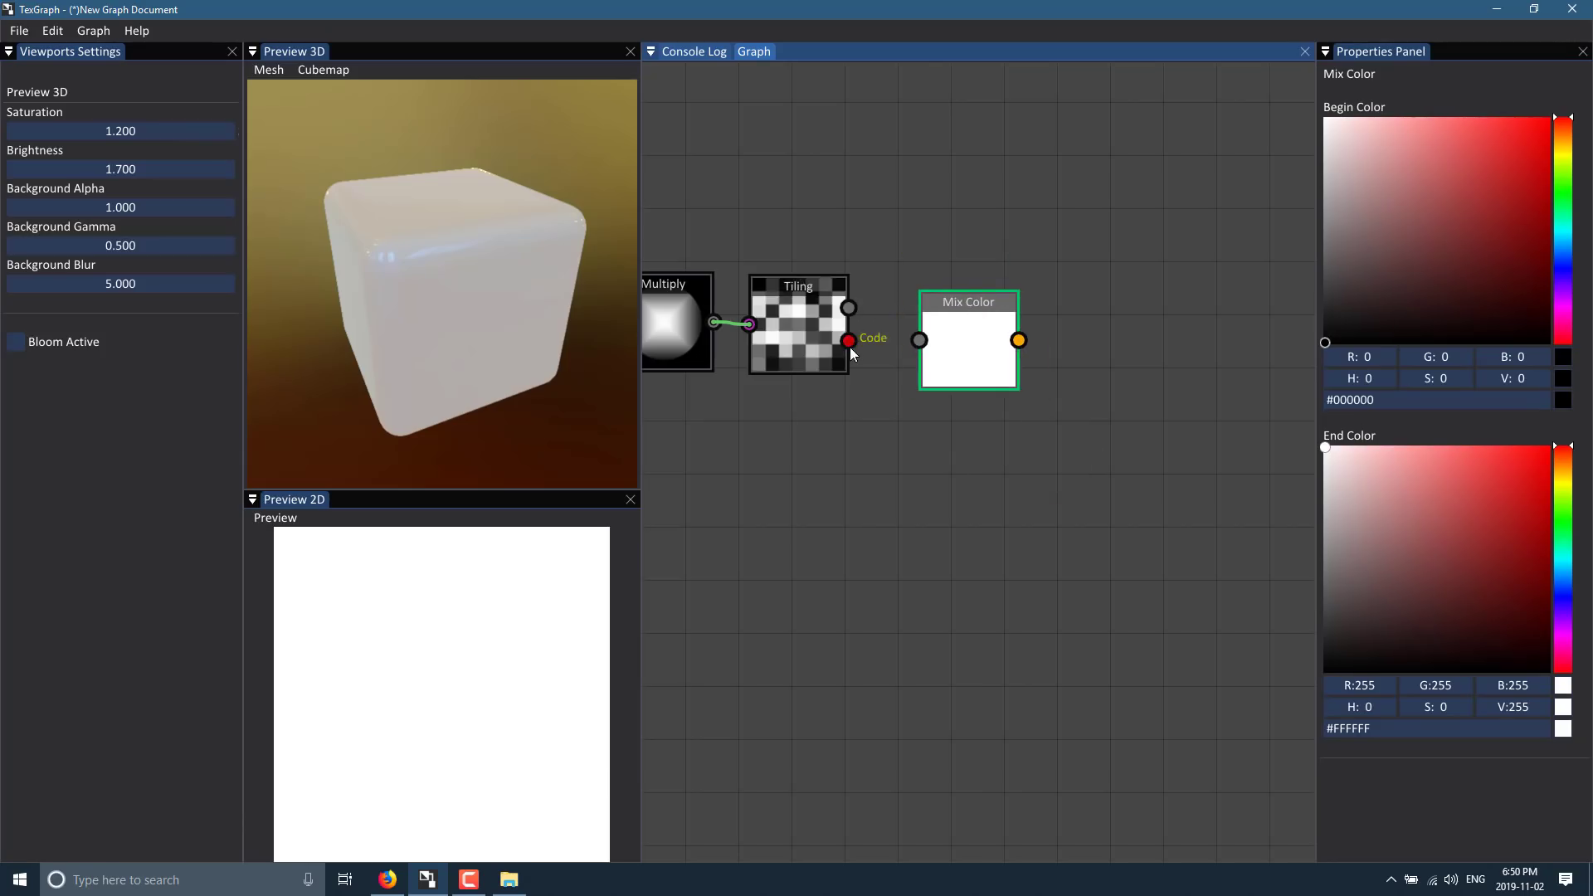
drag(922, 346, 919, 340)
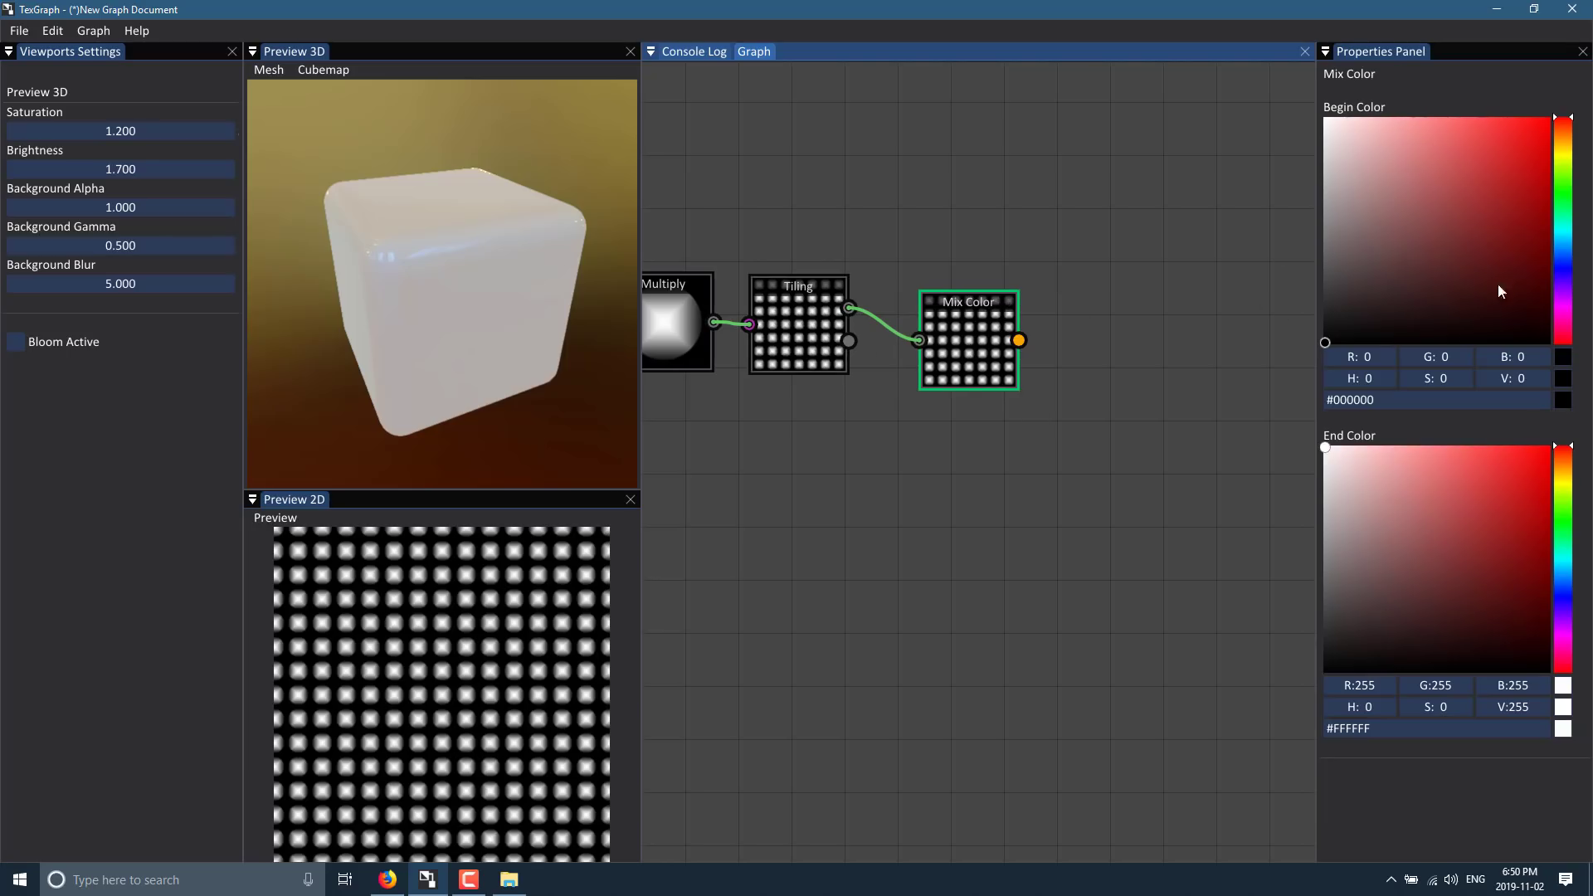
- Set Mix Color's Begin Color to near-white #FDFDFD and End Color to pink #EC099F
drag(1529, 166, 1304, 117)
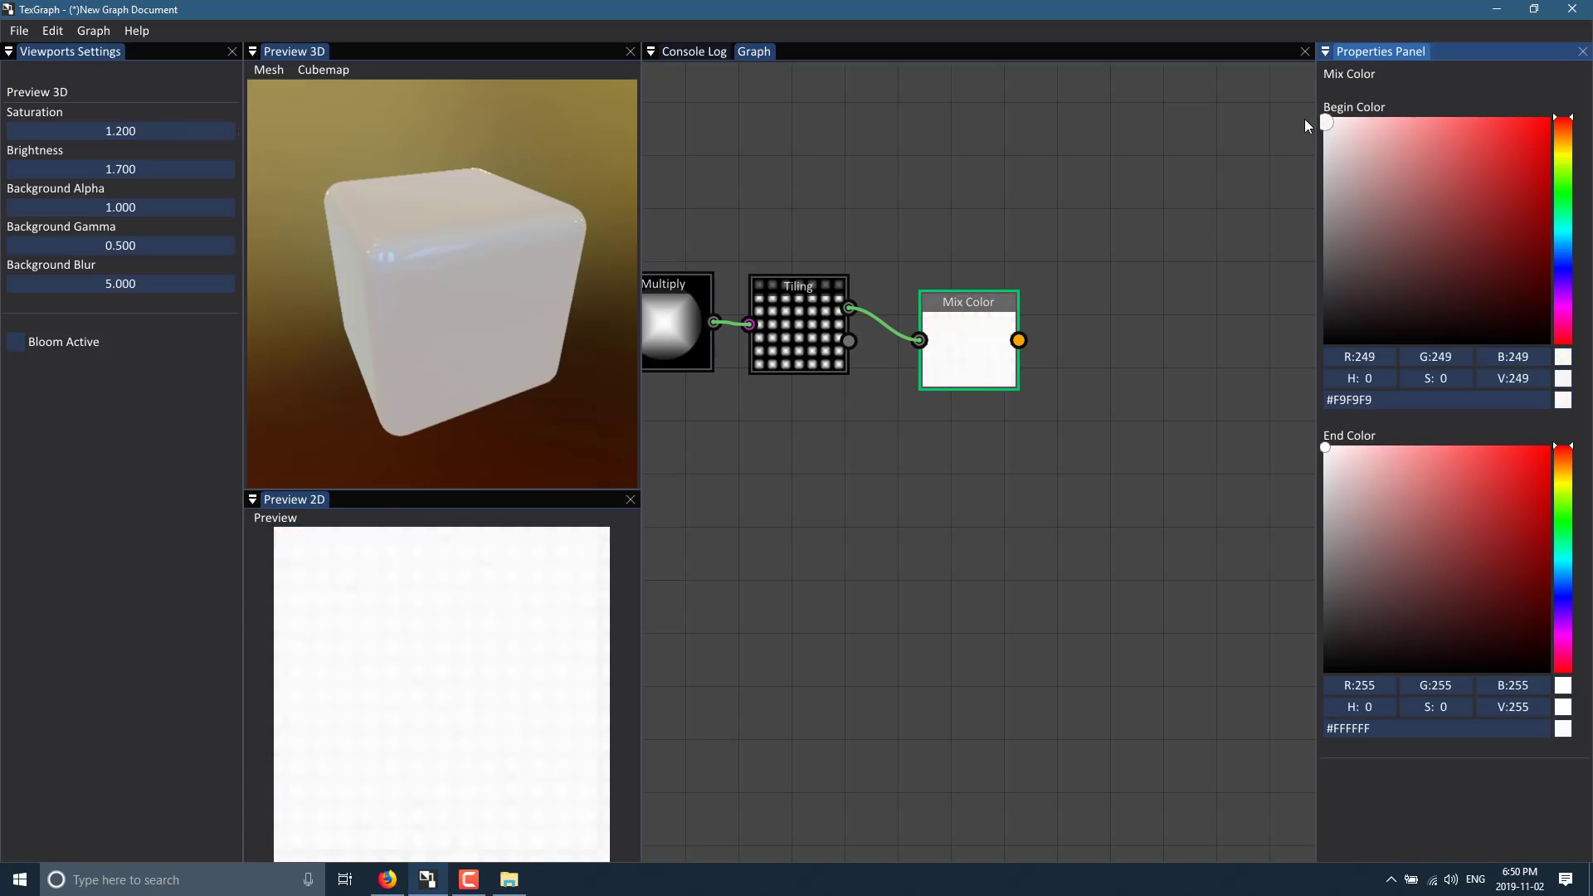
drag(1472, 500, 1538, 510)
drag(1564, 581, 1565, 649)
drag(1533, 495, 1543, 465)
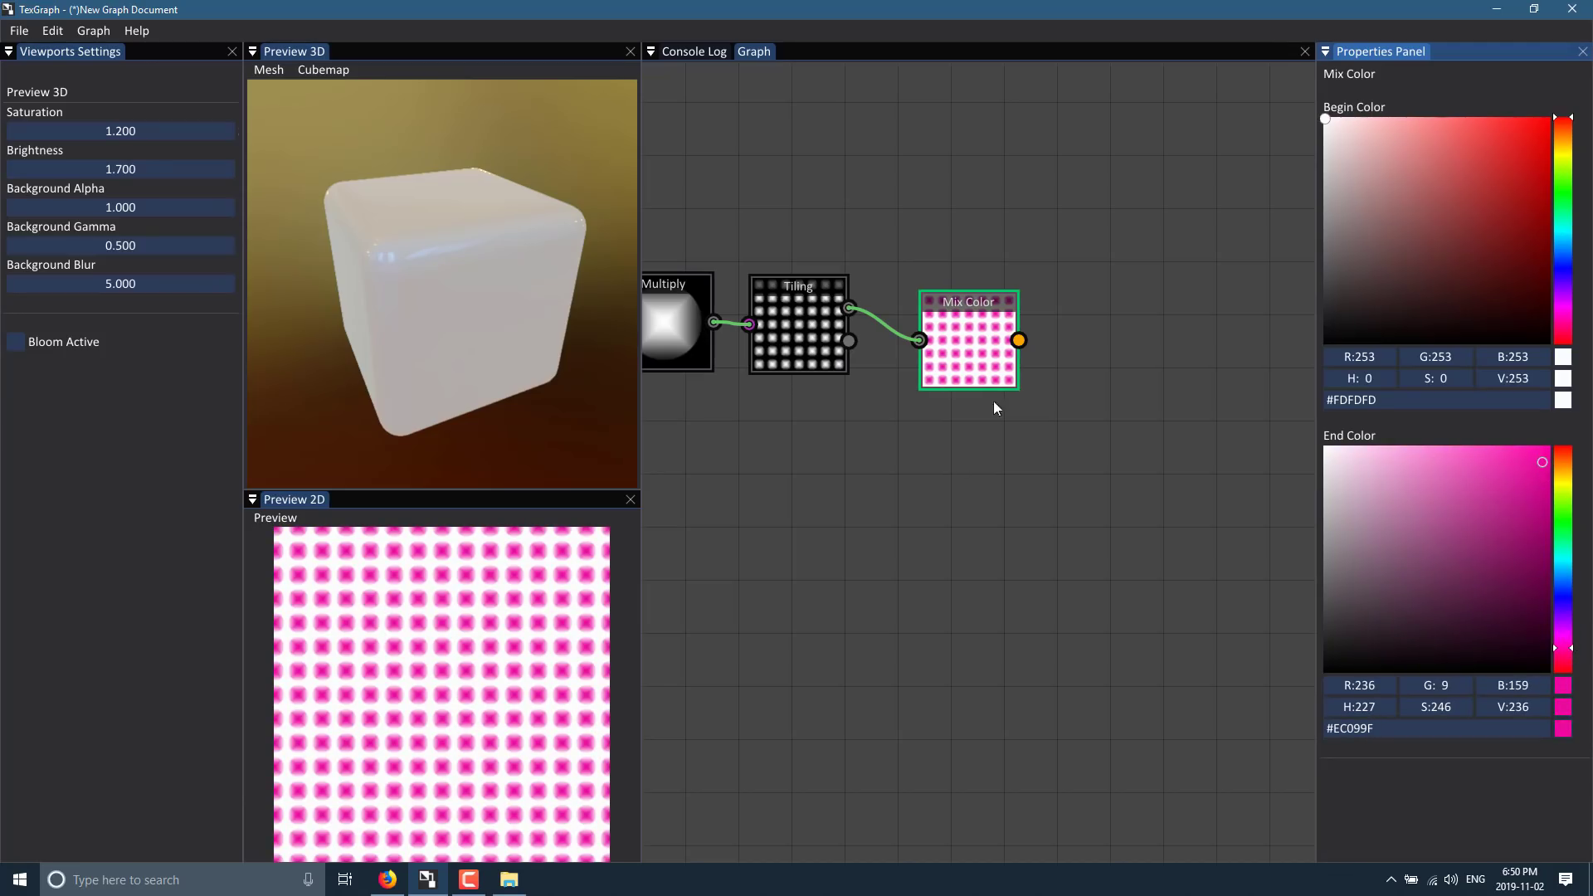
click(1010, 418)
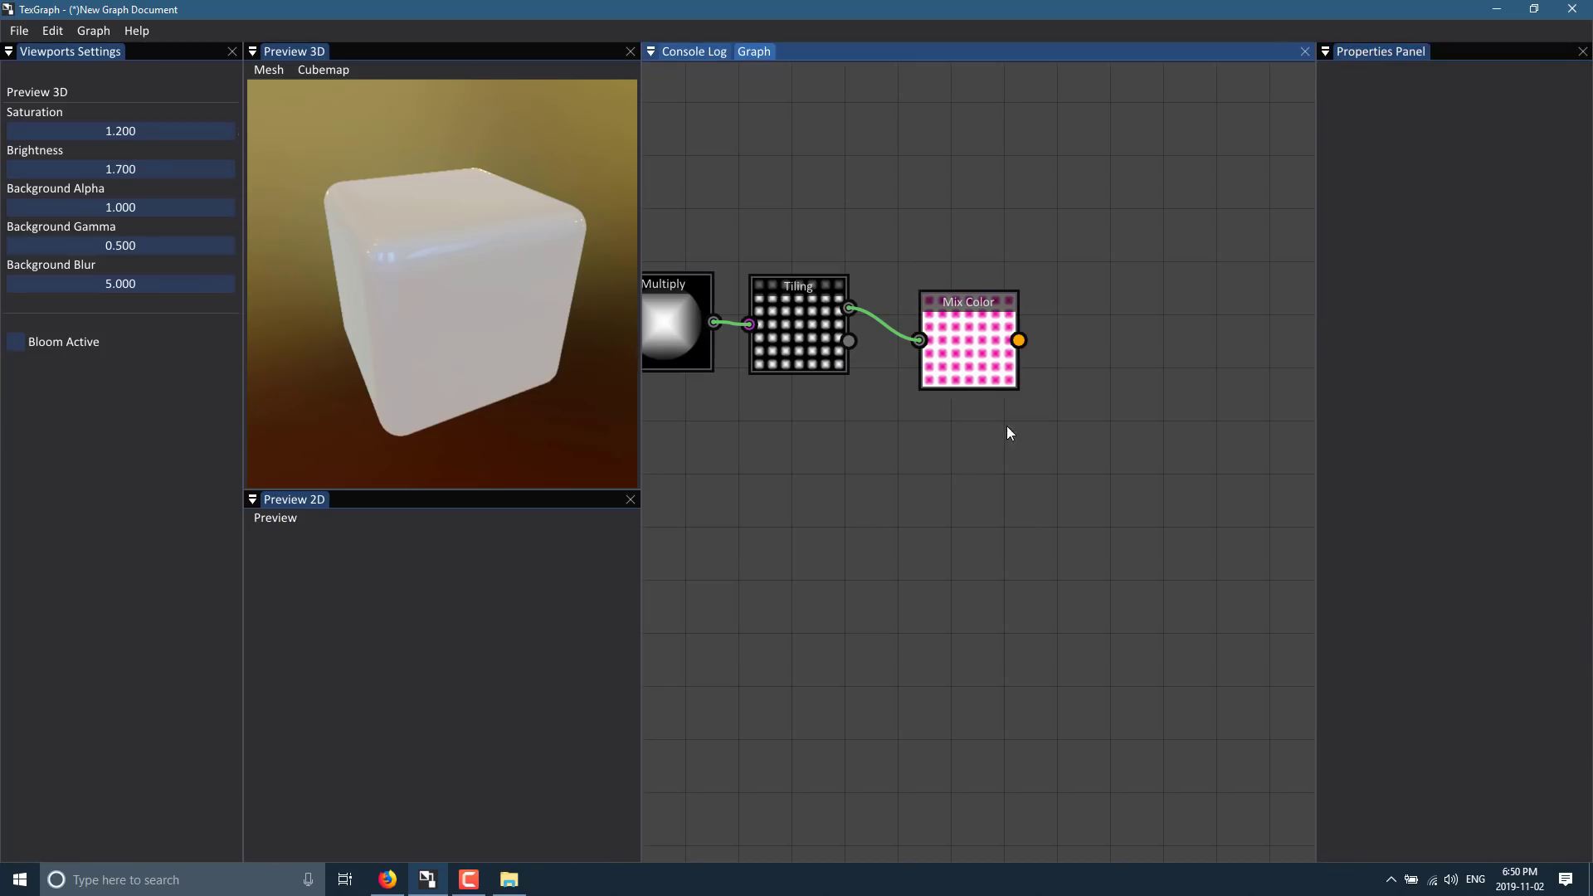
click(988, 361)
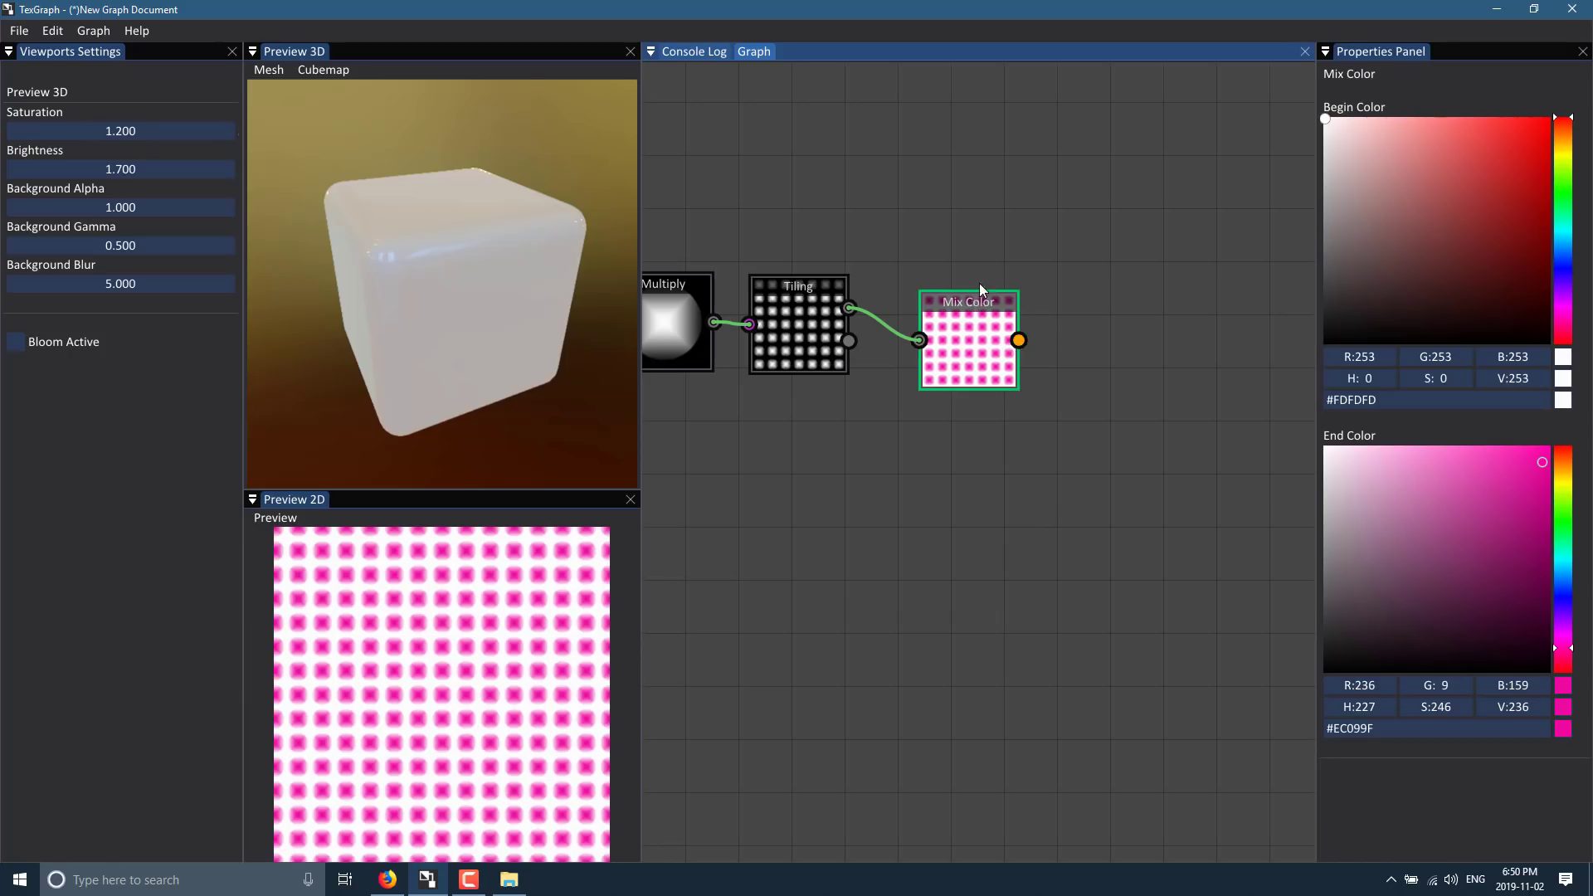
drag(974, 296, 1025, 293)
- Assign the Mix Color node as the Albedo output
right_click(1049, 373)
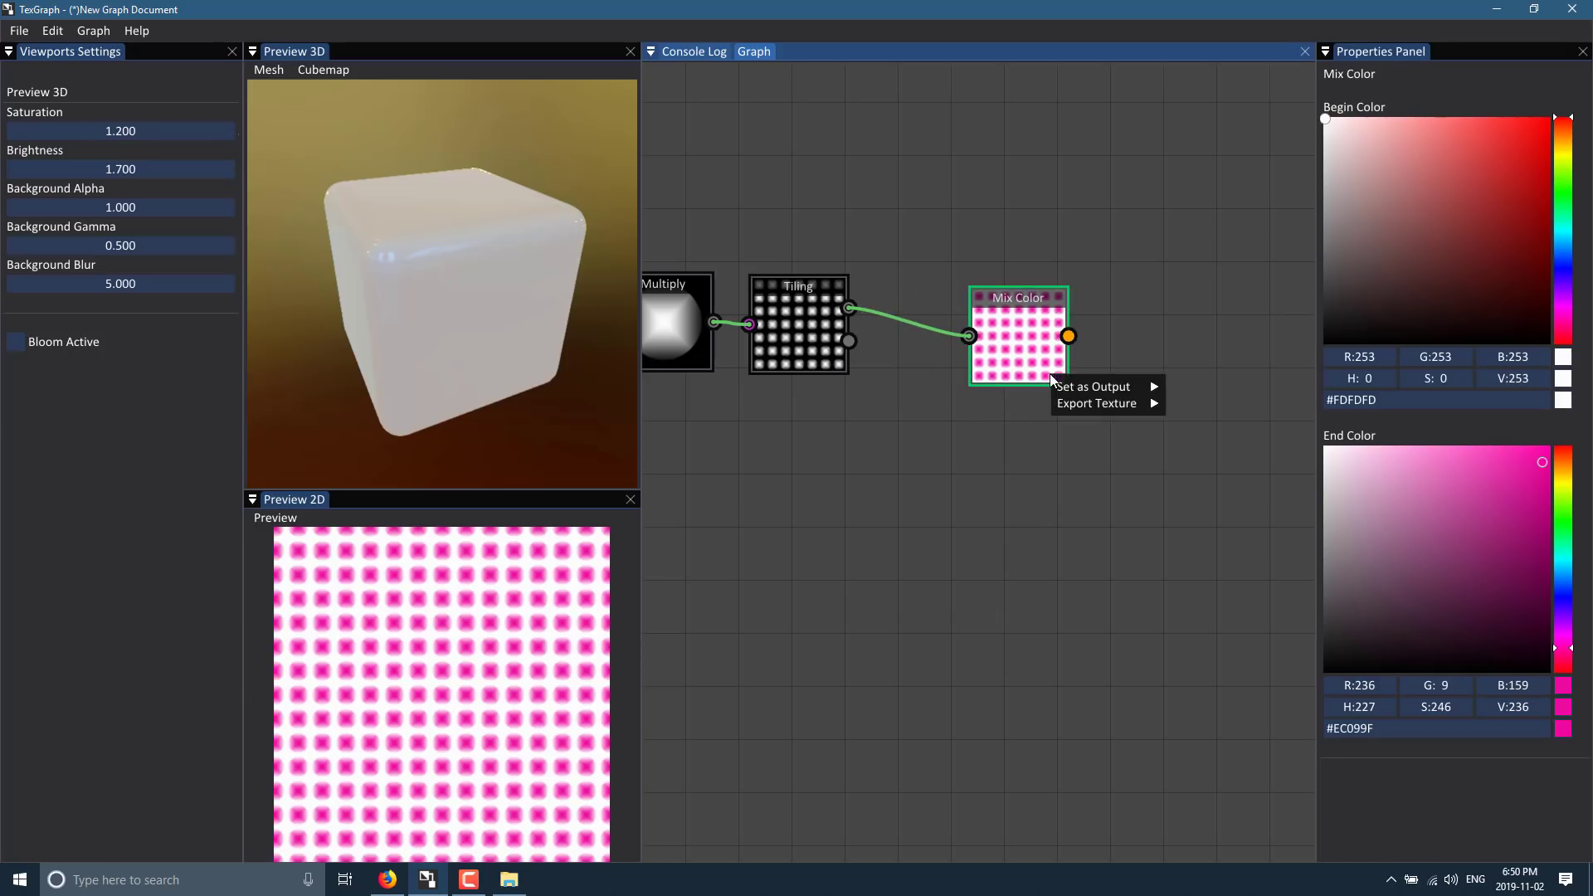
mouse_move(1093, 393)
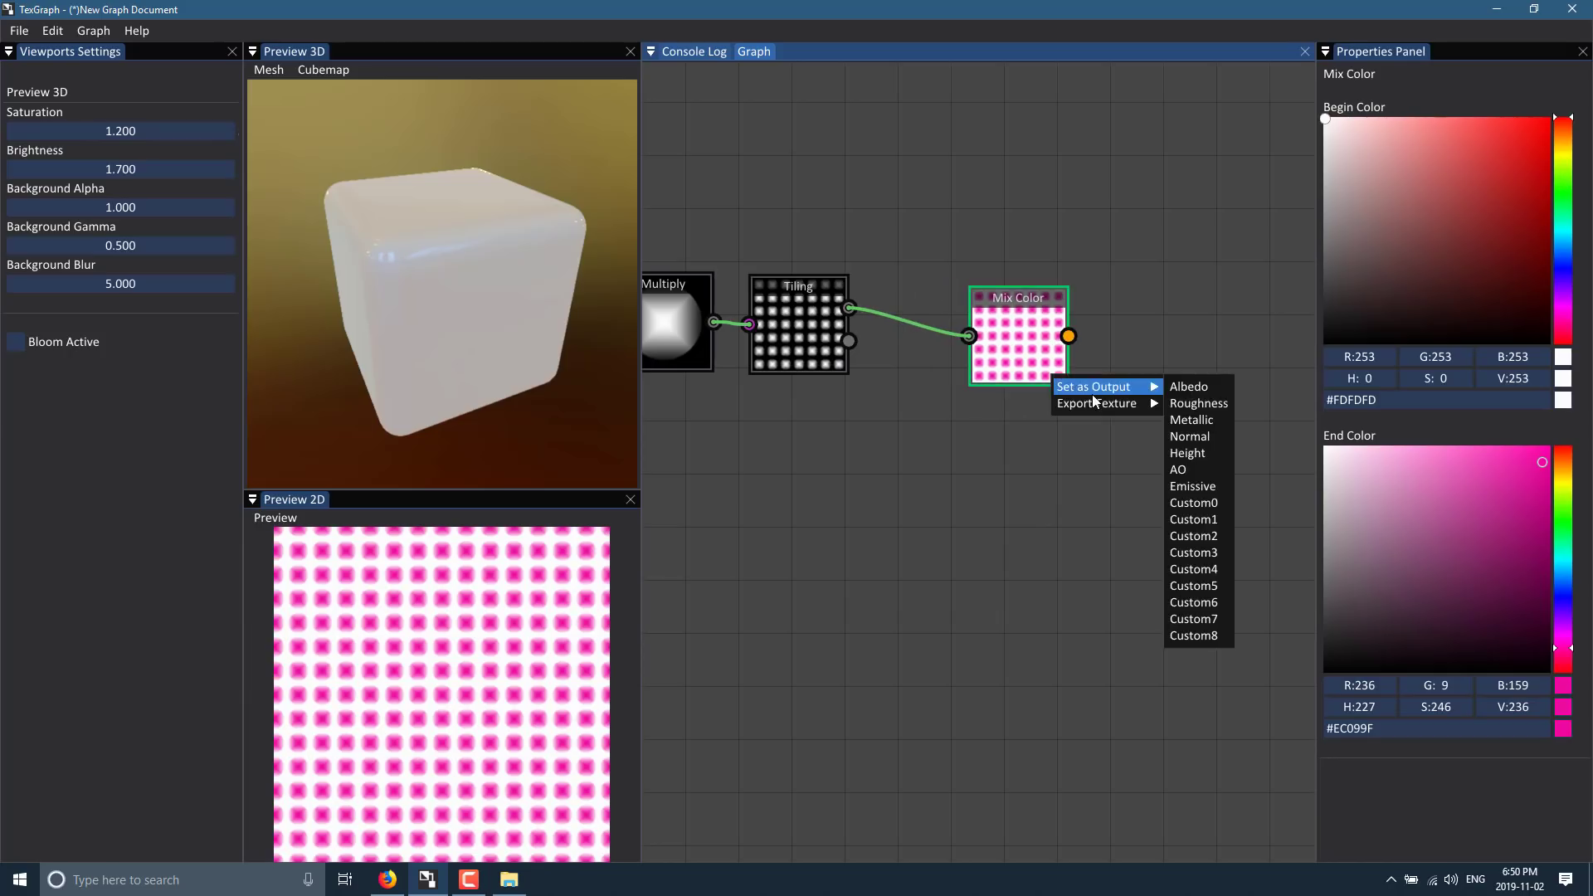
click(1195, 392)
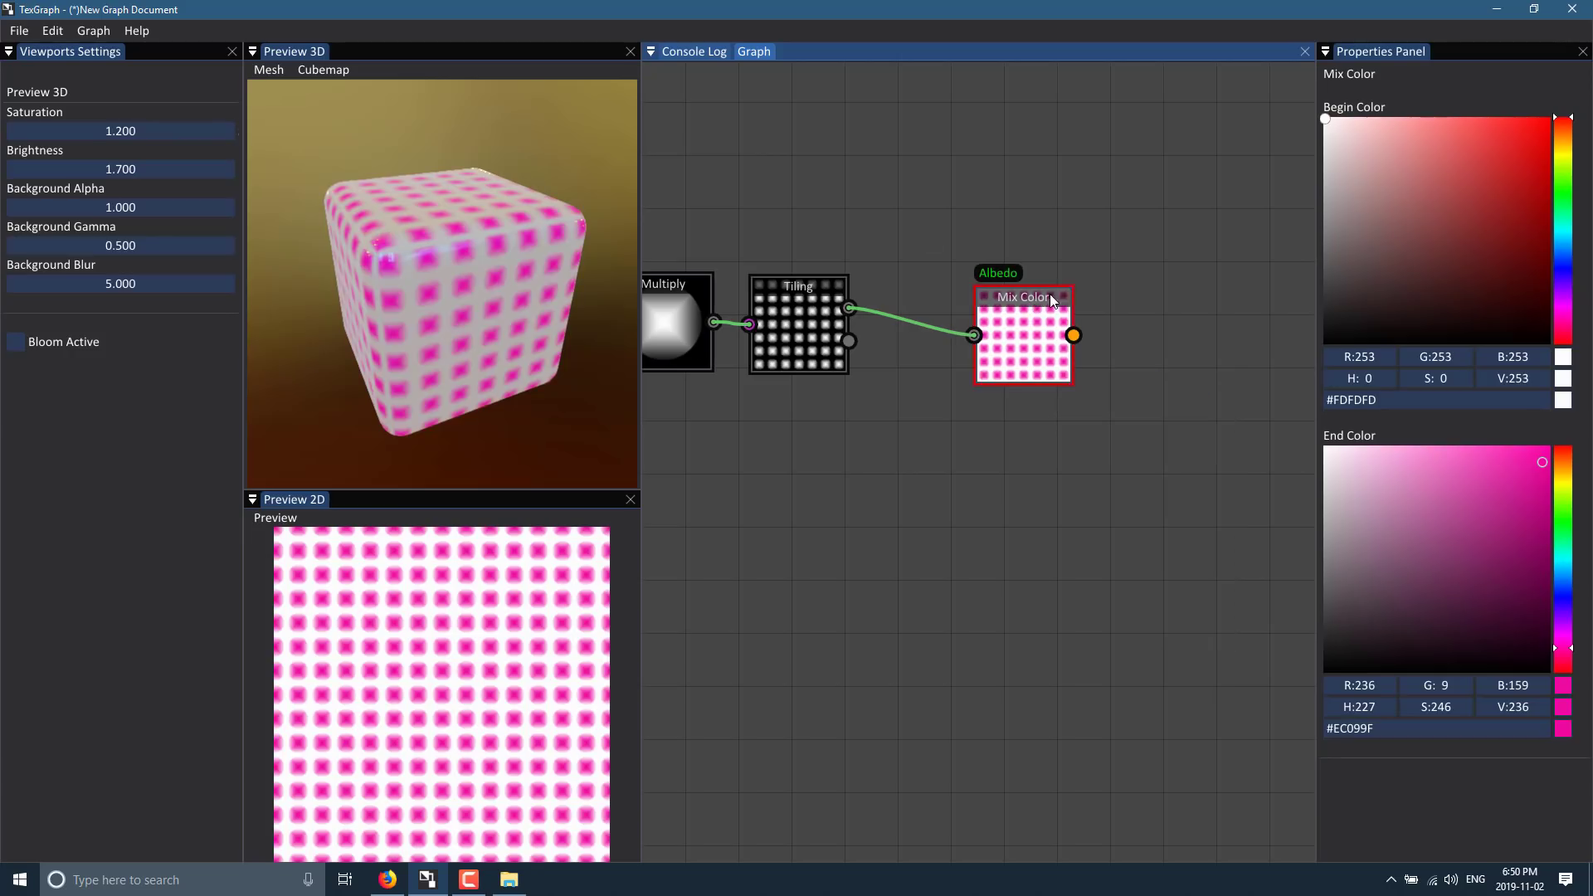
drag(1016, 315, 1060, 310)
- Preview the texture on the sphere and plane meshes, then return to the rounded cube
drag(456, 253, 366, 388)
click(272, 73)
click(294, 126)
click(279, 73)
click(292, 123)
click(277, 69)
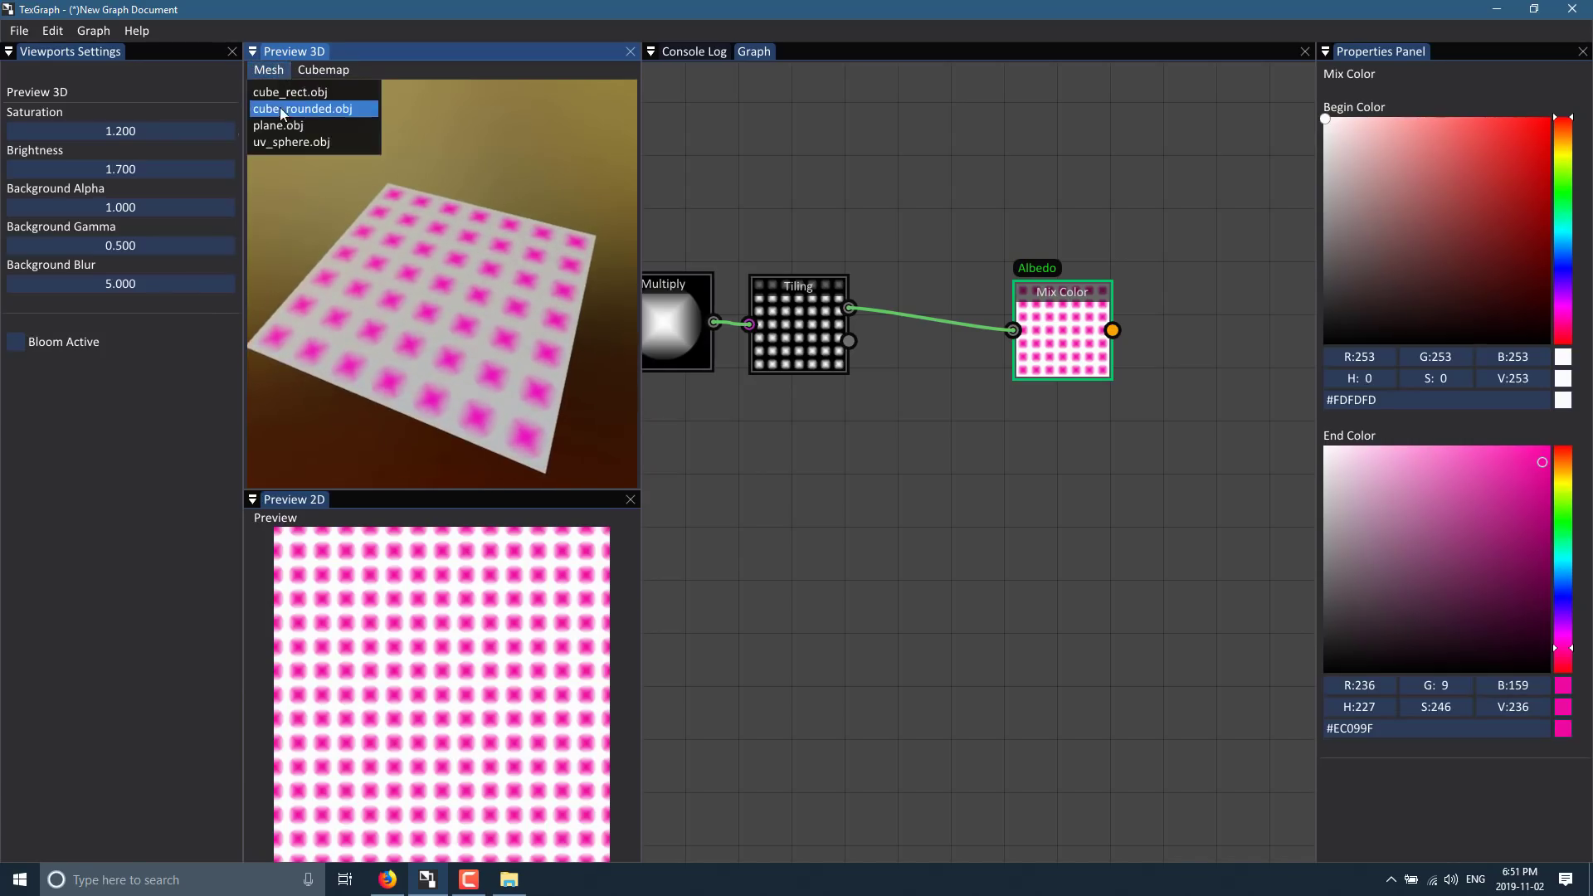
click(299, 109)
drag(520, 450, 530, 365)
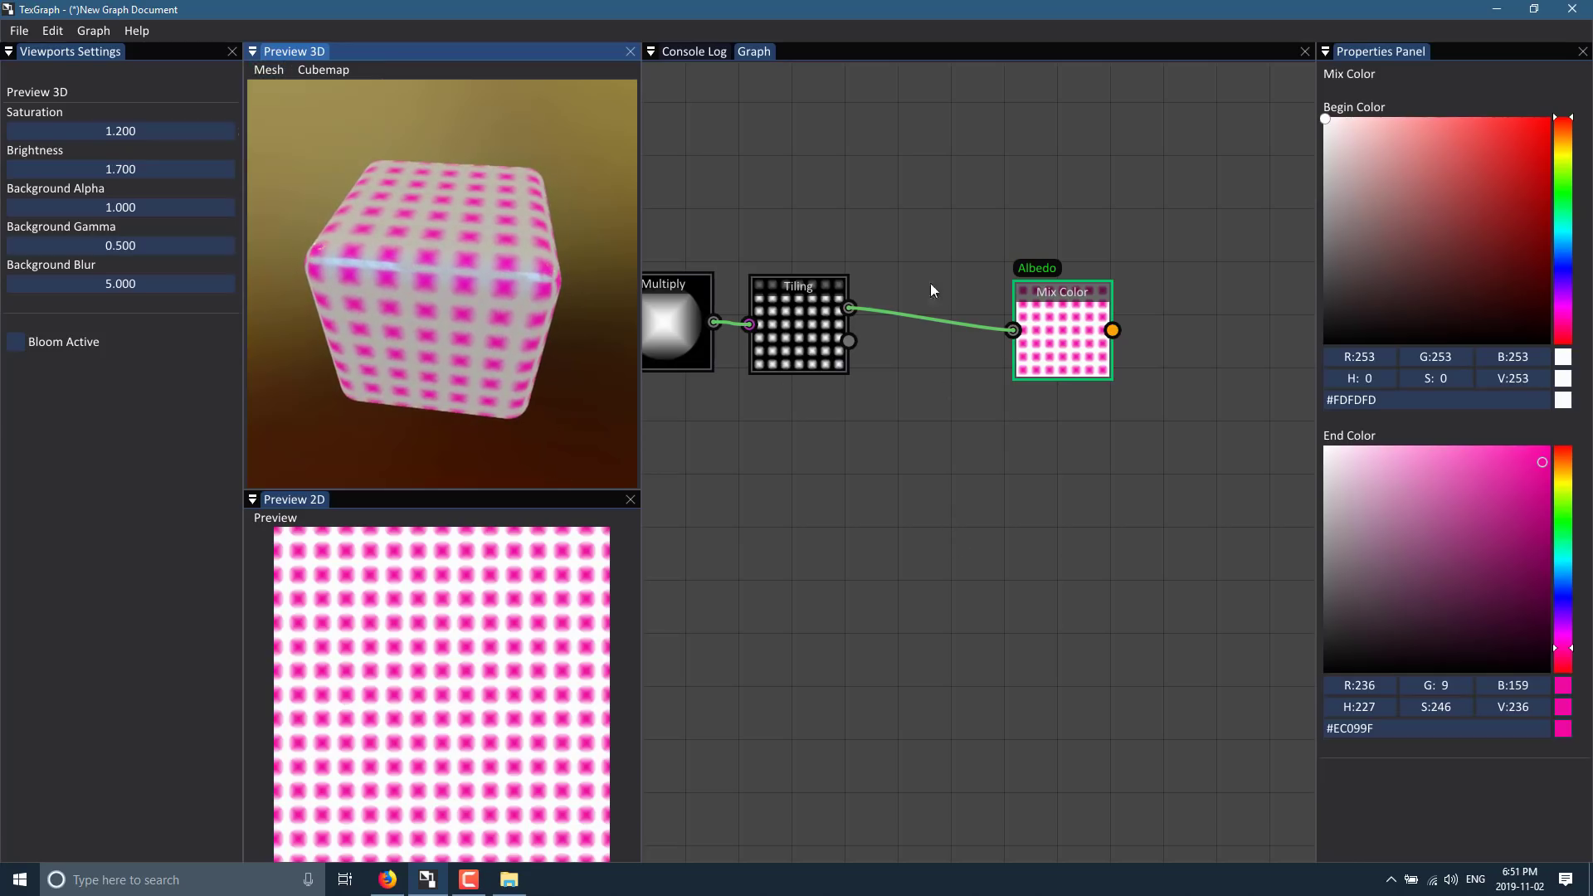
drag(844, 307, 953, 629)
- Add a Filters > Normal node below Mix Color and connect Tiling's output to it
right_click(874, 514)
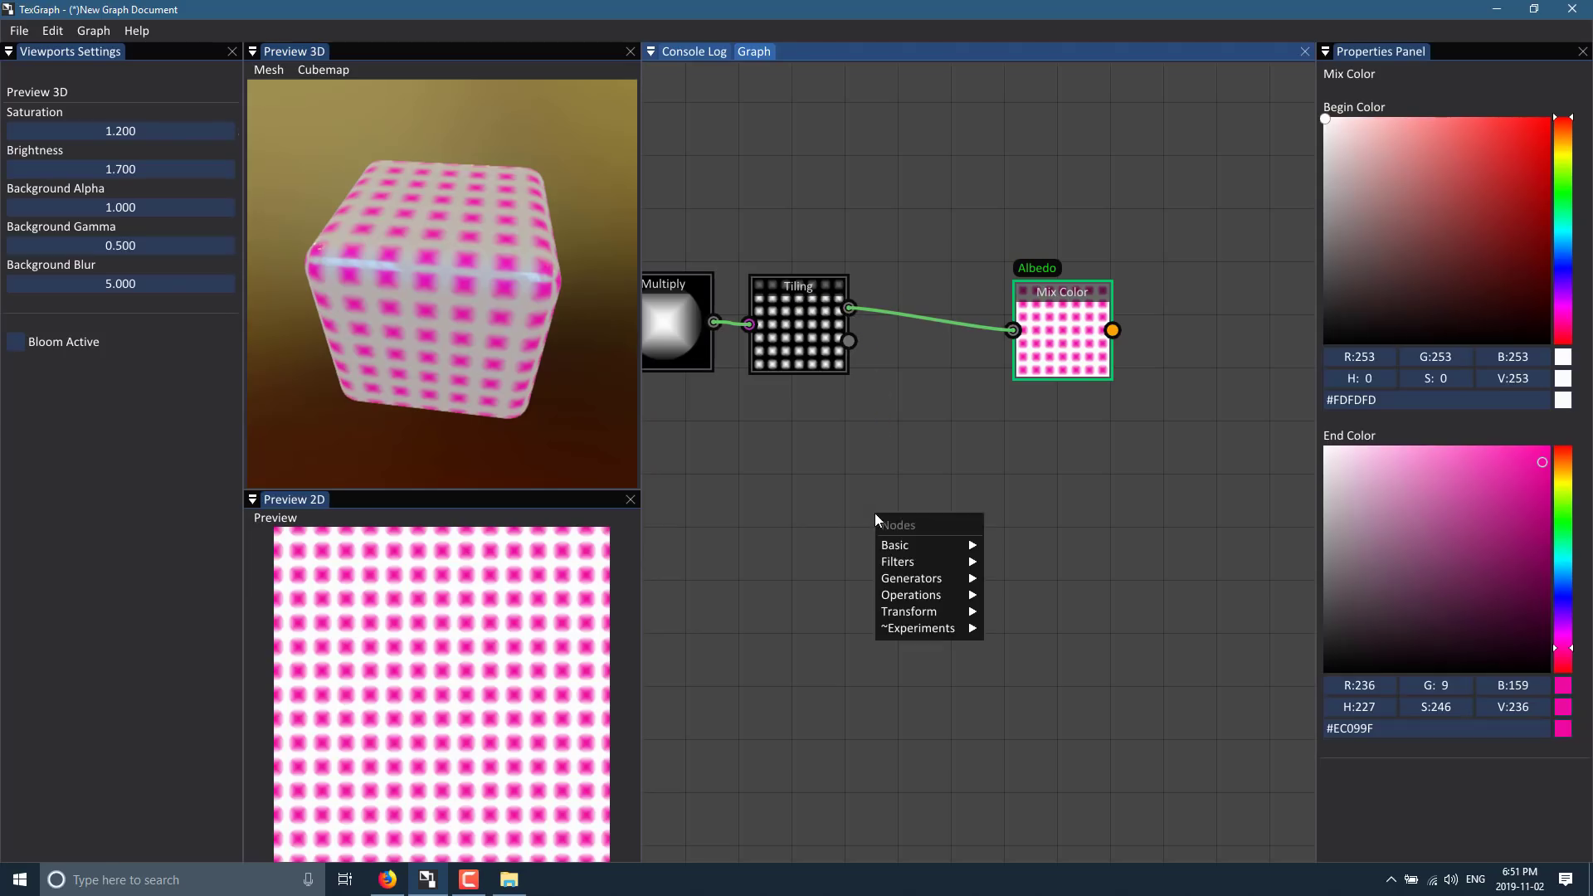
mouse_move(916, 579)
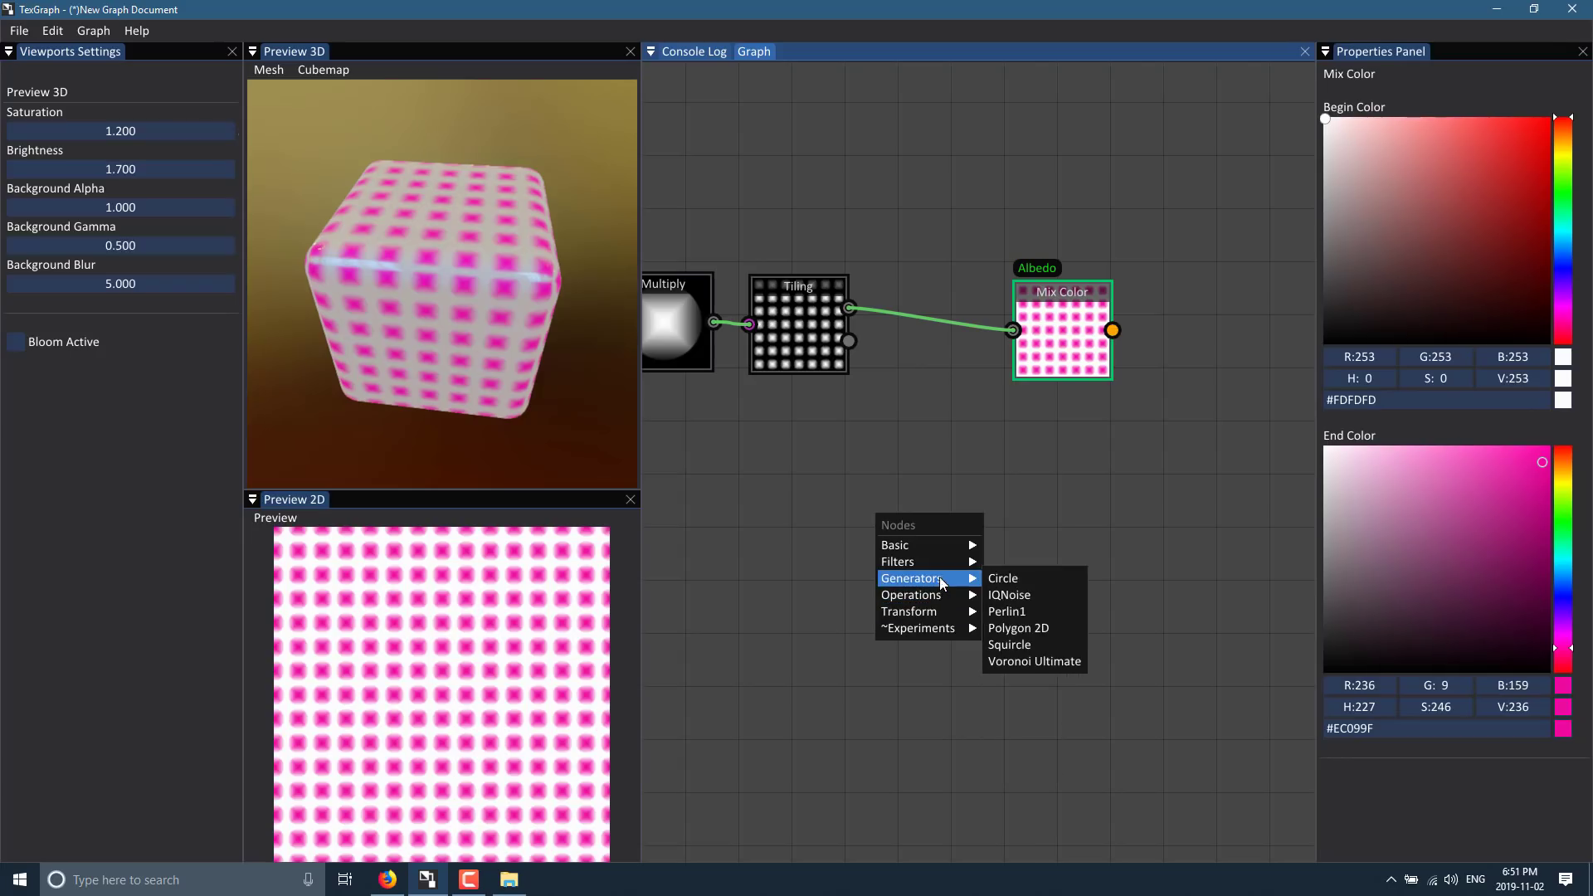
click(794, 511)
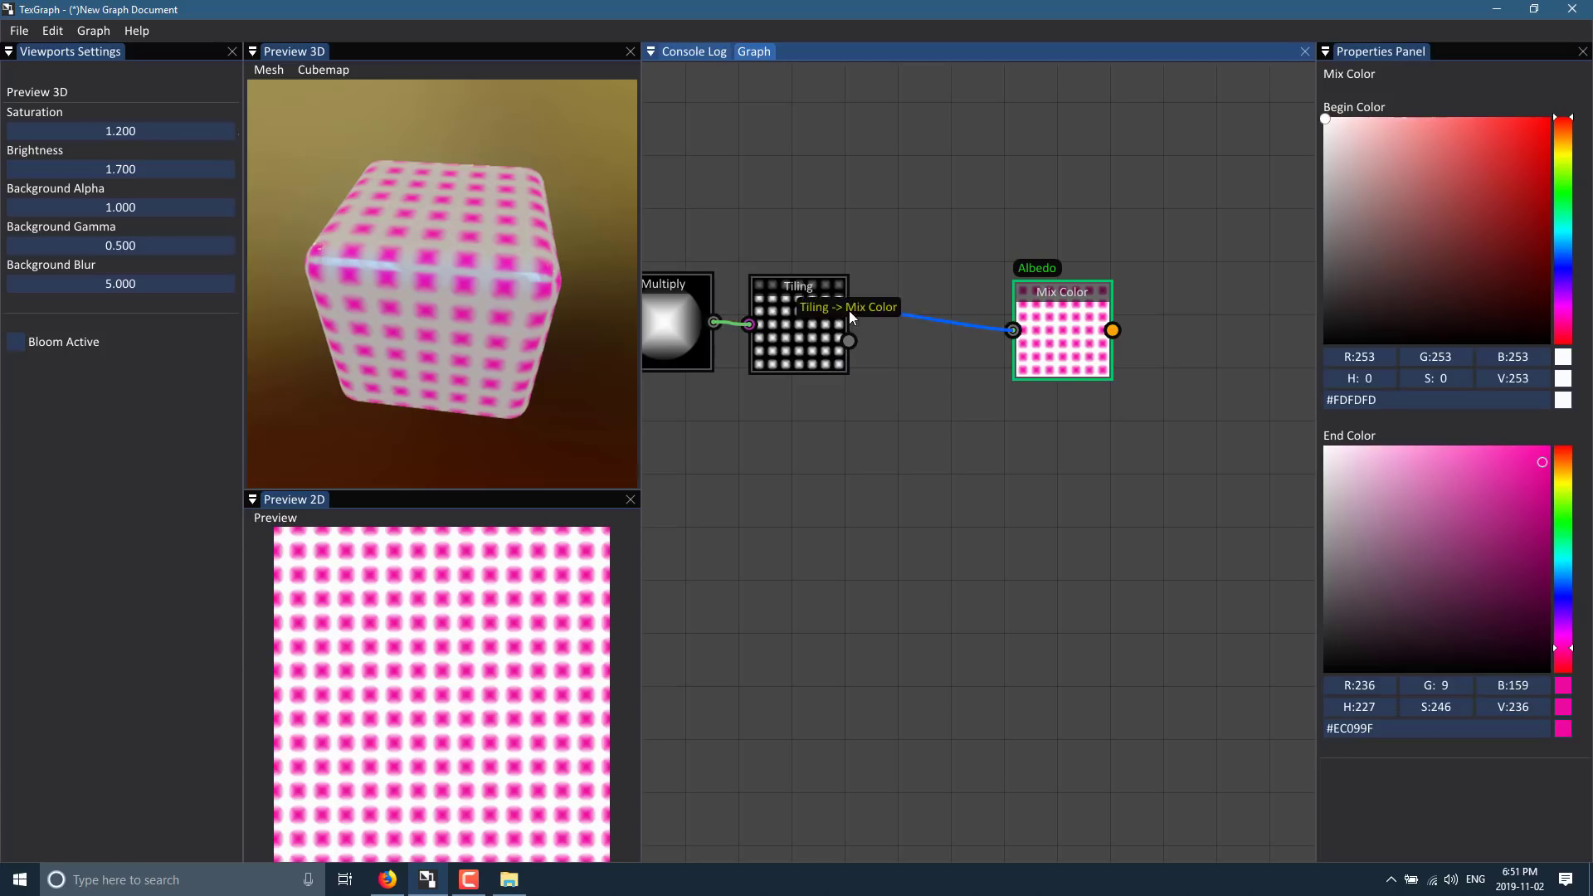
right_click(905, 540)
mouse_move(932, 602)
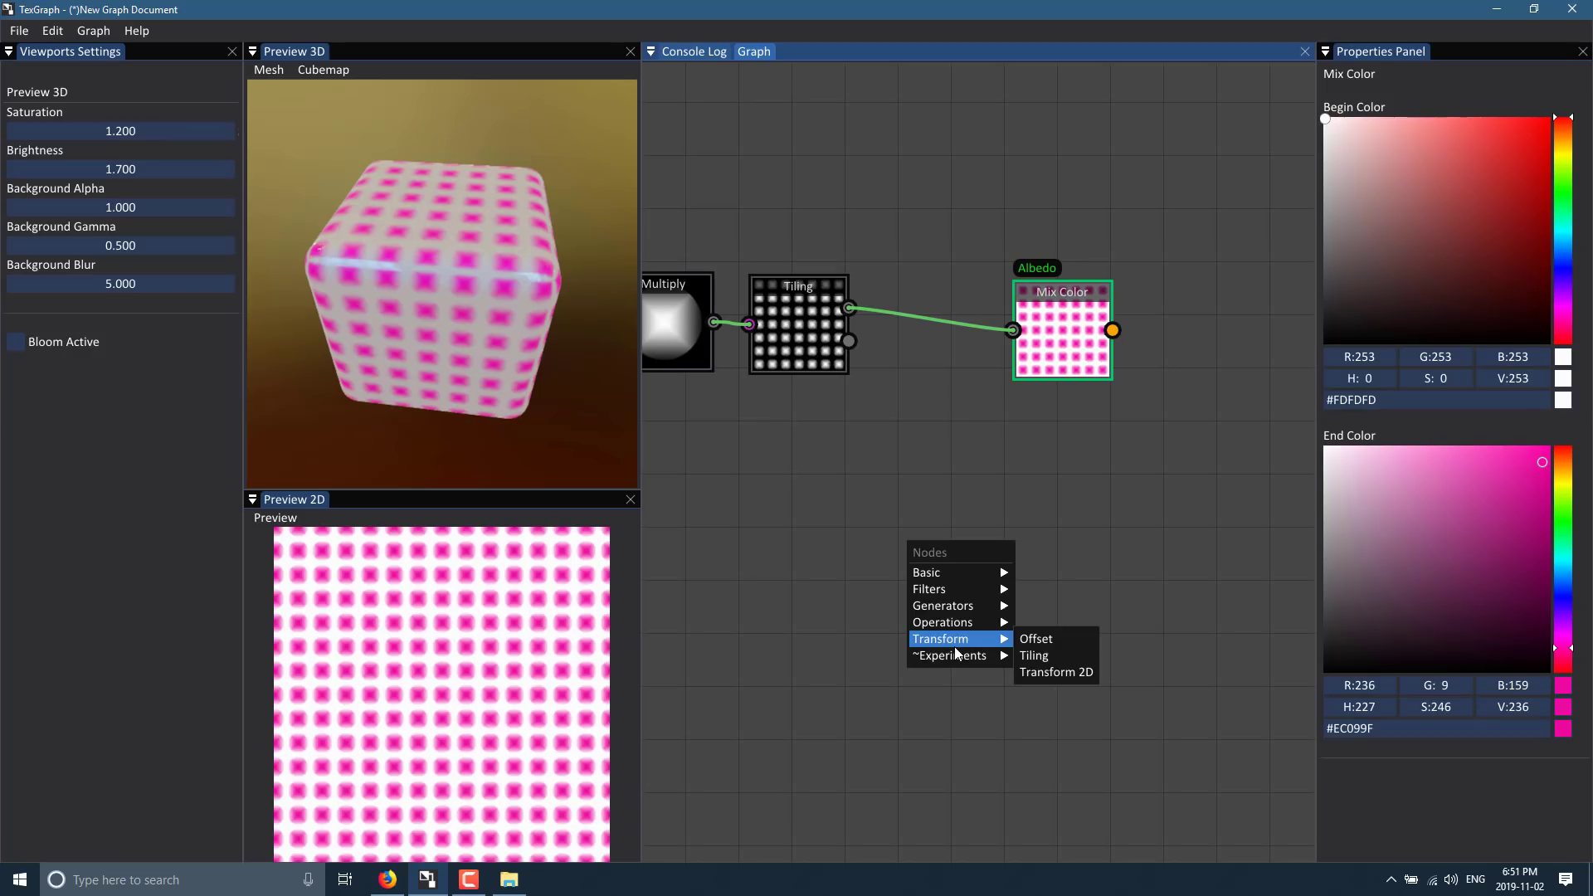
mouse_move(961, 624)
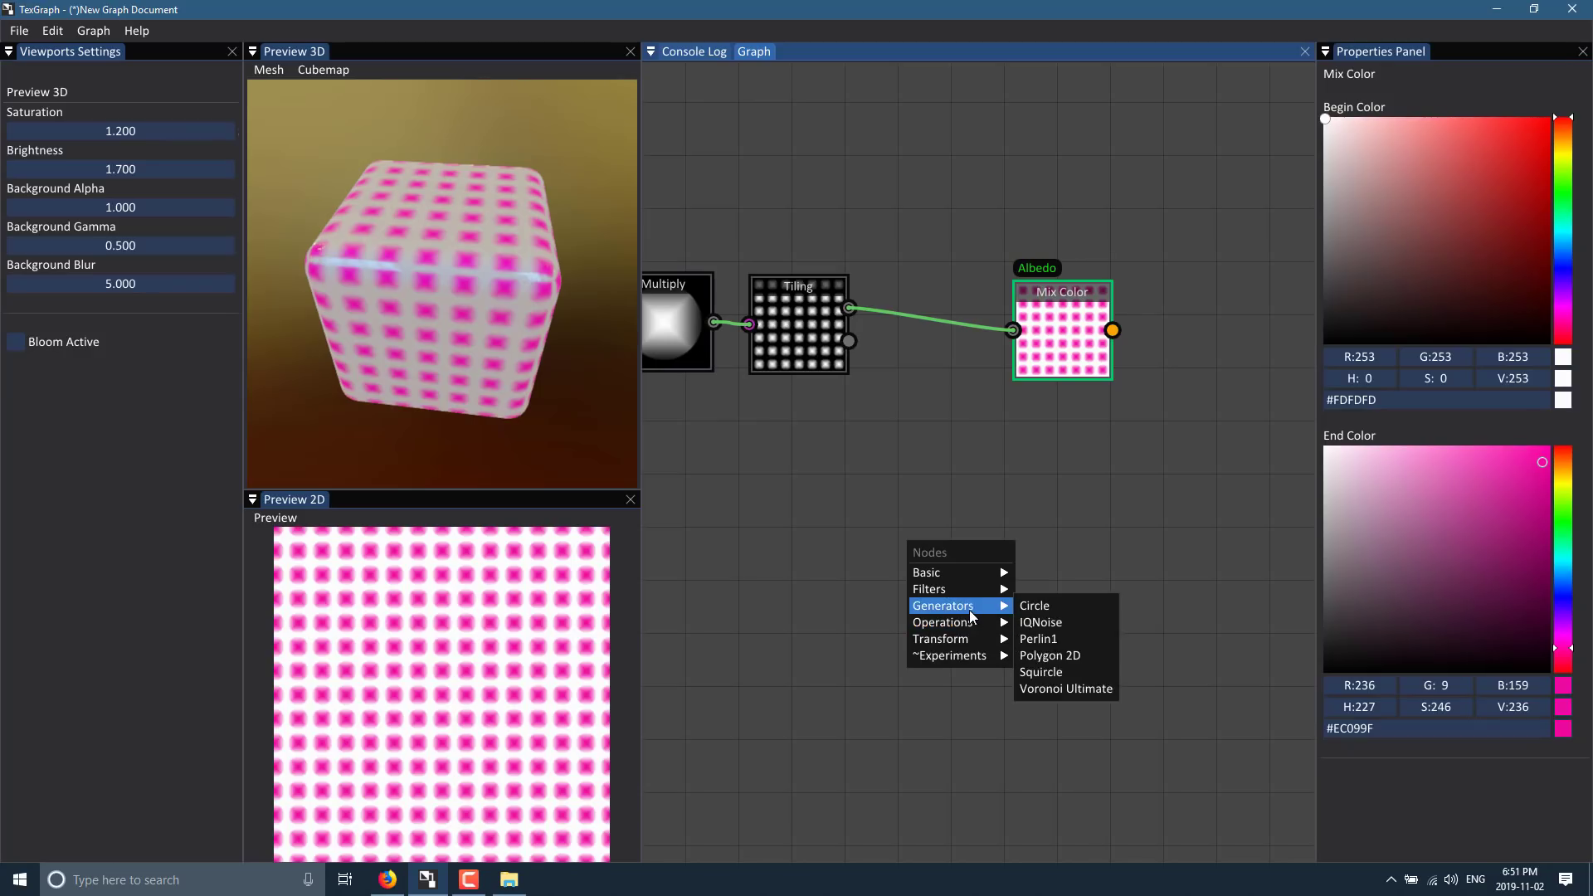
mouse_move(982, 590)
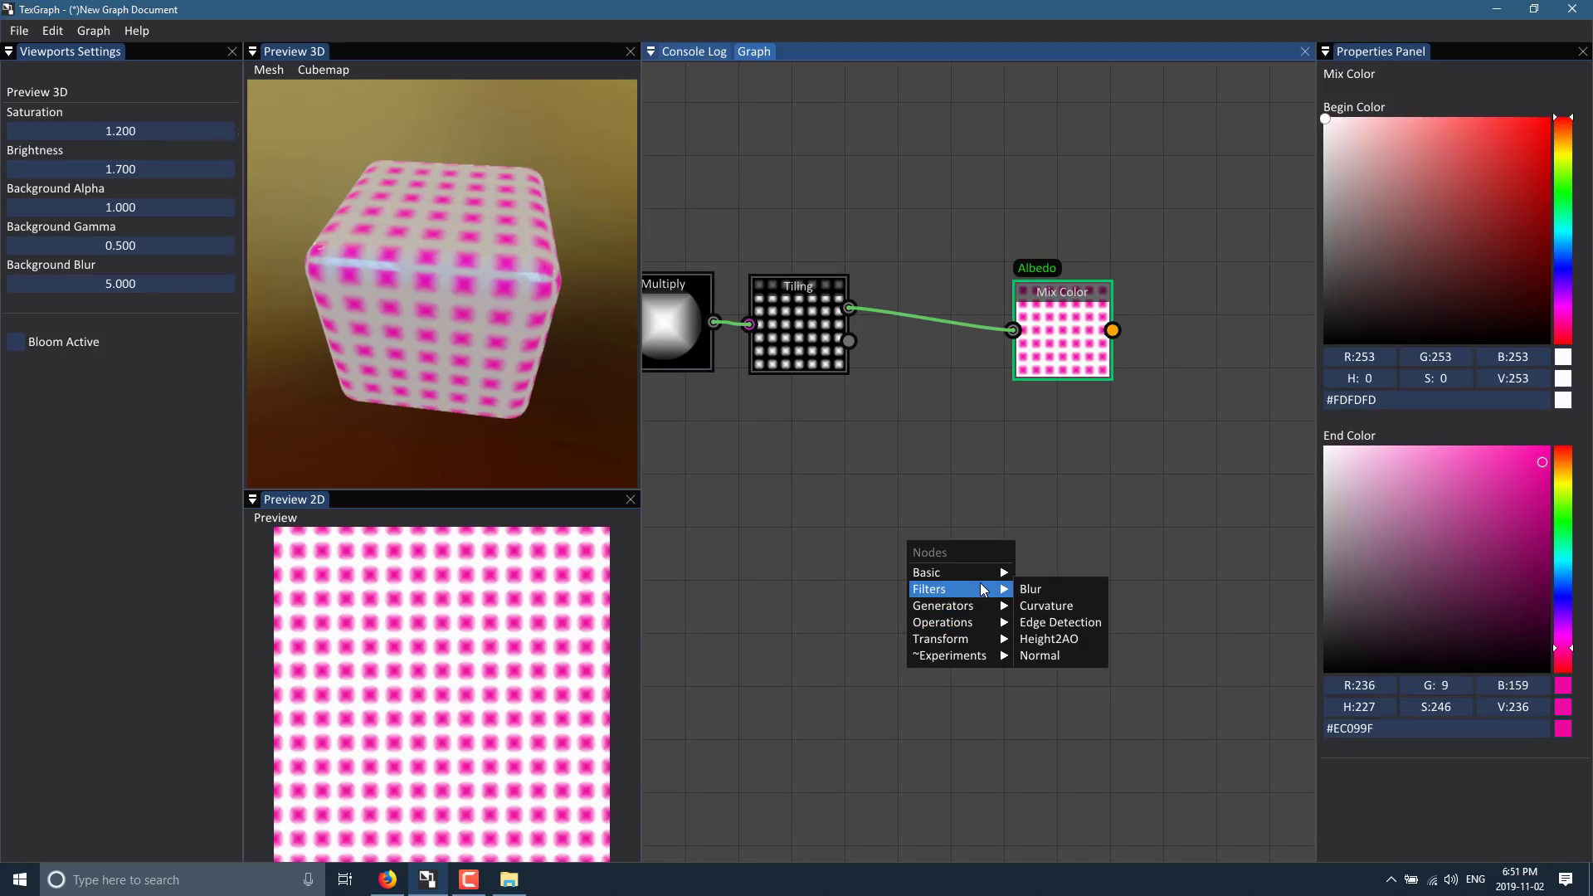
click(1040, 657)
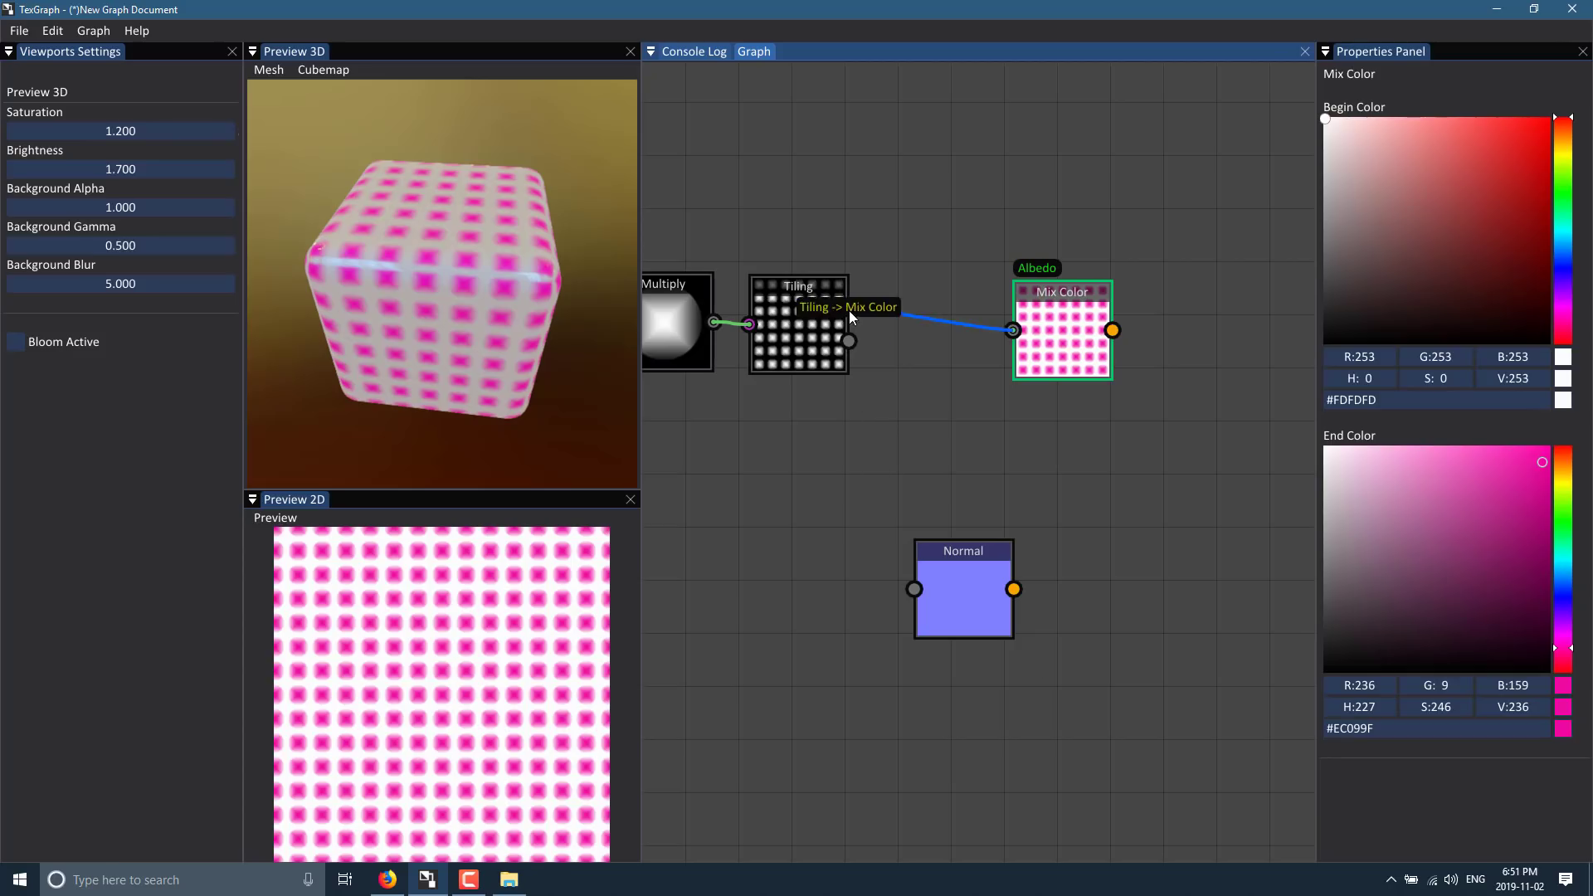
drag(848, 308, 914, 589)
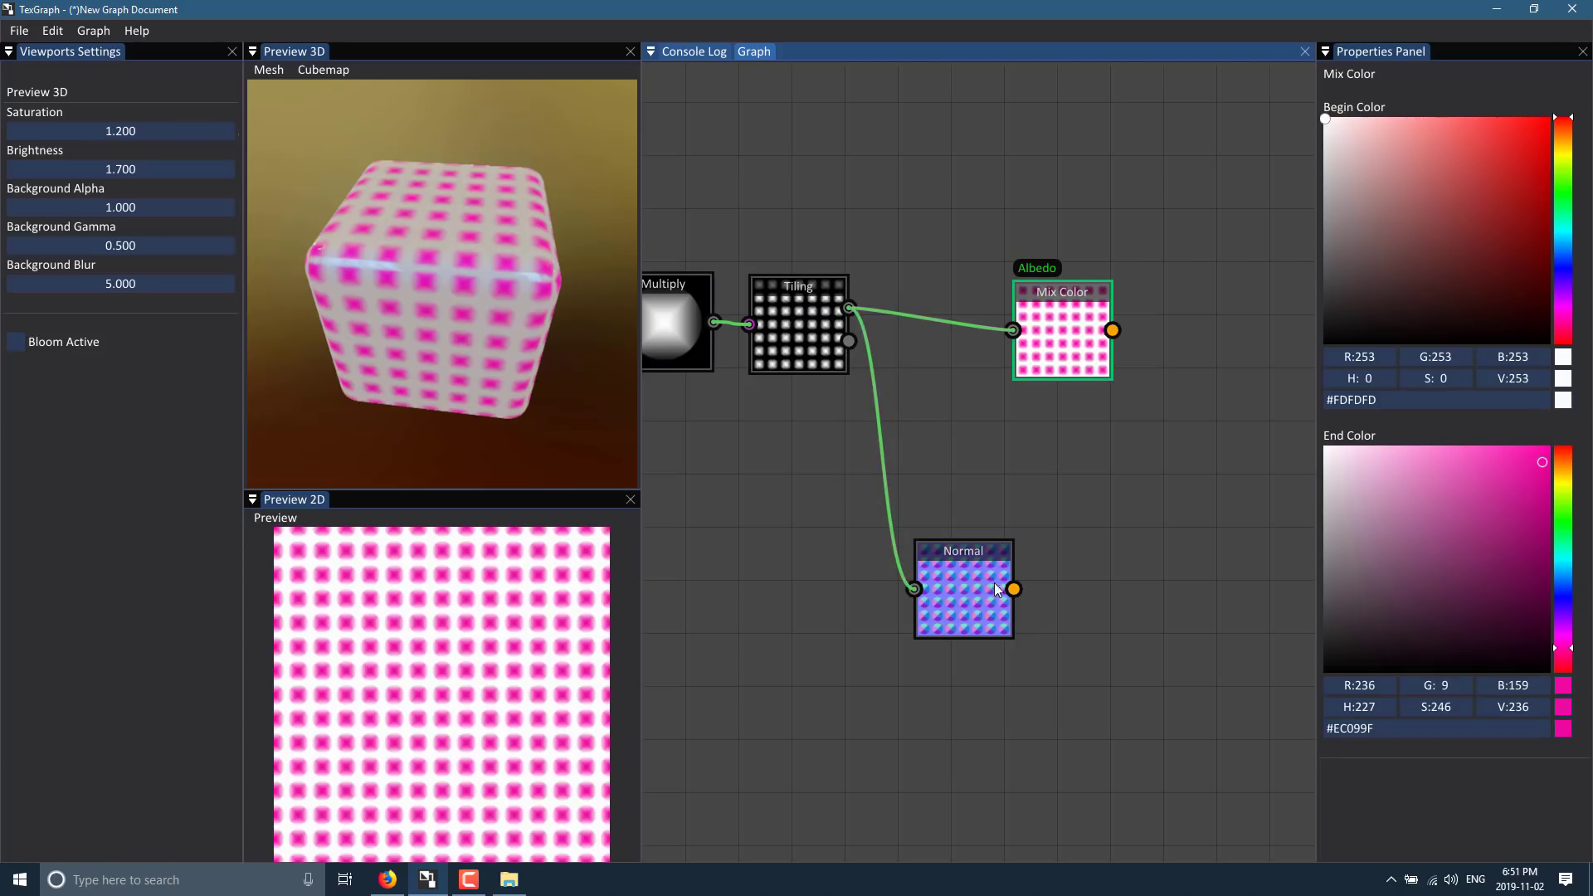
right_click(977, 550)
- Assign the Normal node as the Normal output and orbit the cube to inspect it
mouse_move(1045, 561)
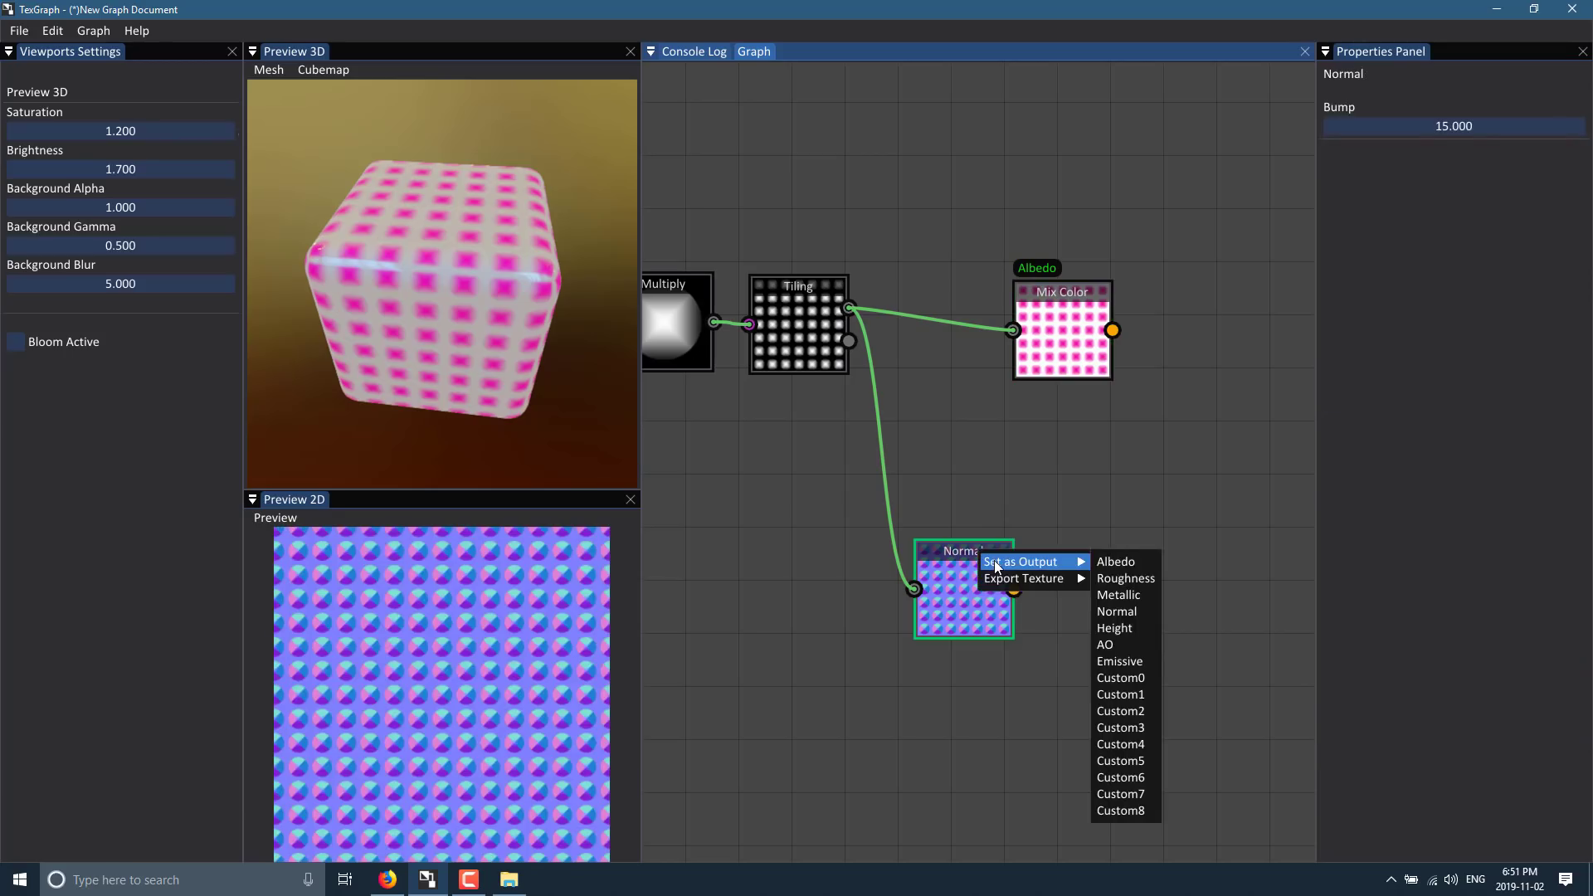
click(1127, 612)
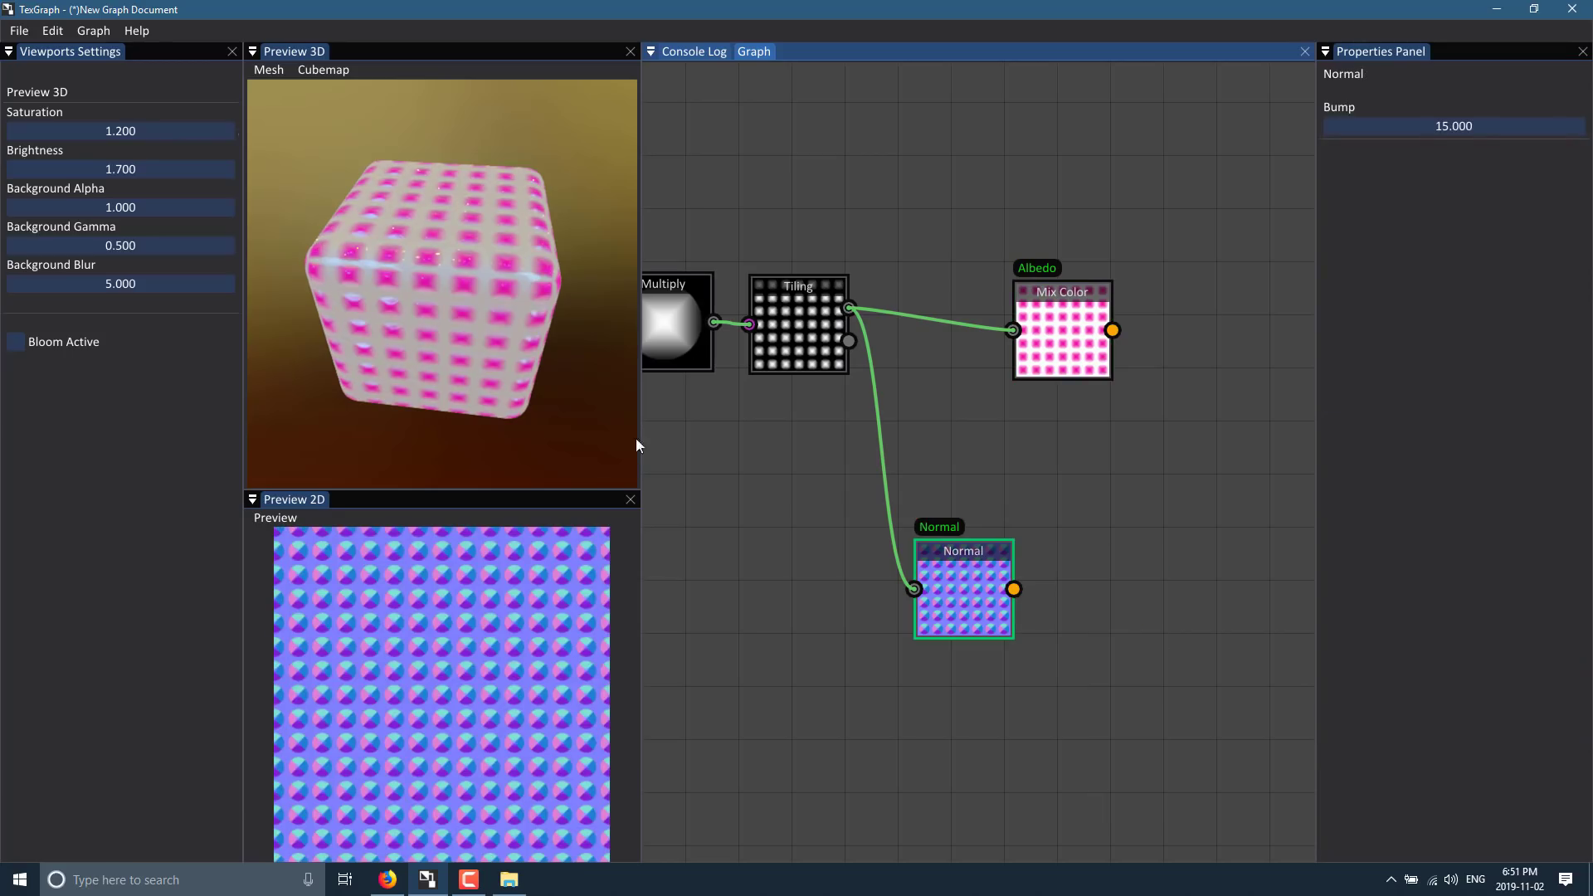
drag(435, 321, 392, 266)
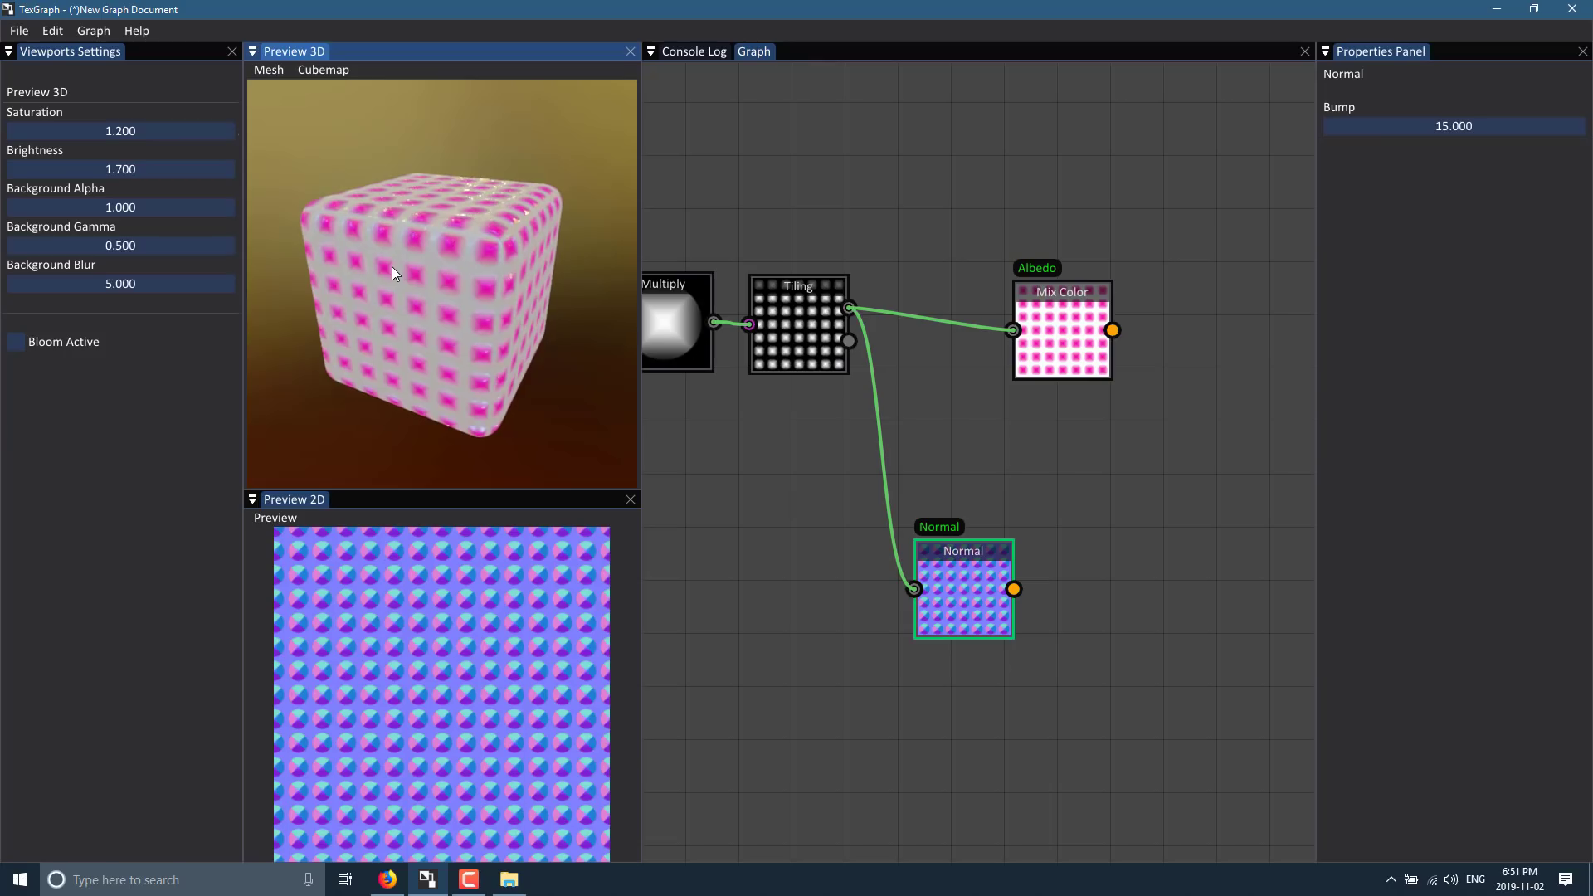
mouse_move(443, 217)
mouse_down()
mouse_move(452, 291)
mouse_move(466, 247)
mouse_move(425, 216)
mouse_up()
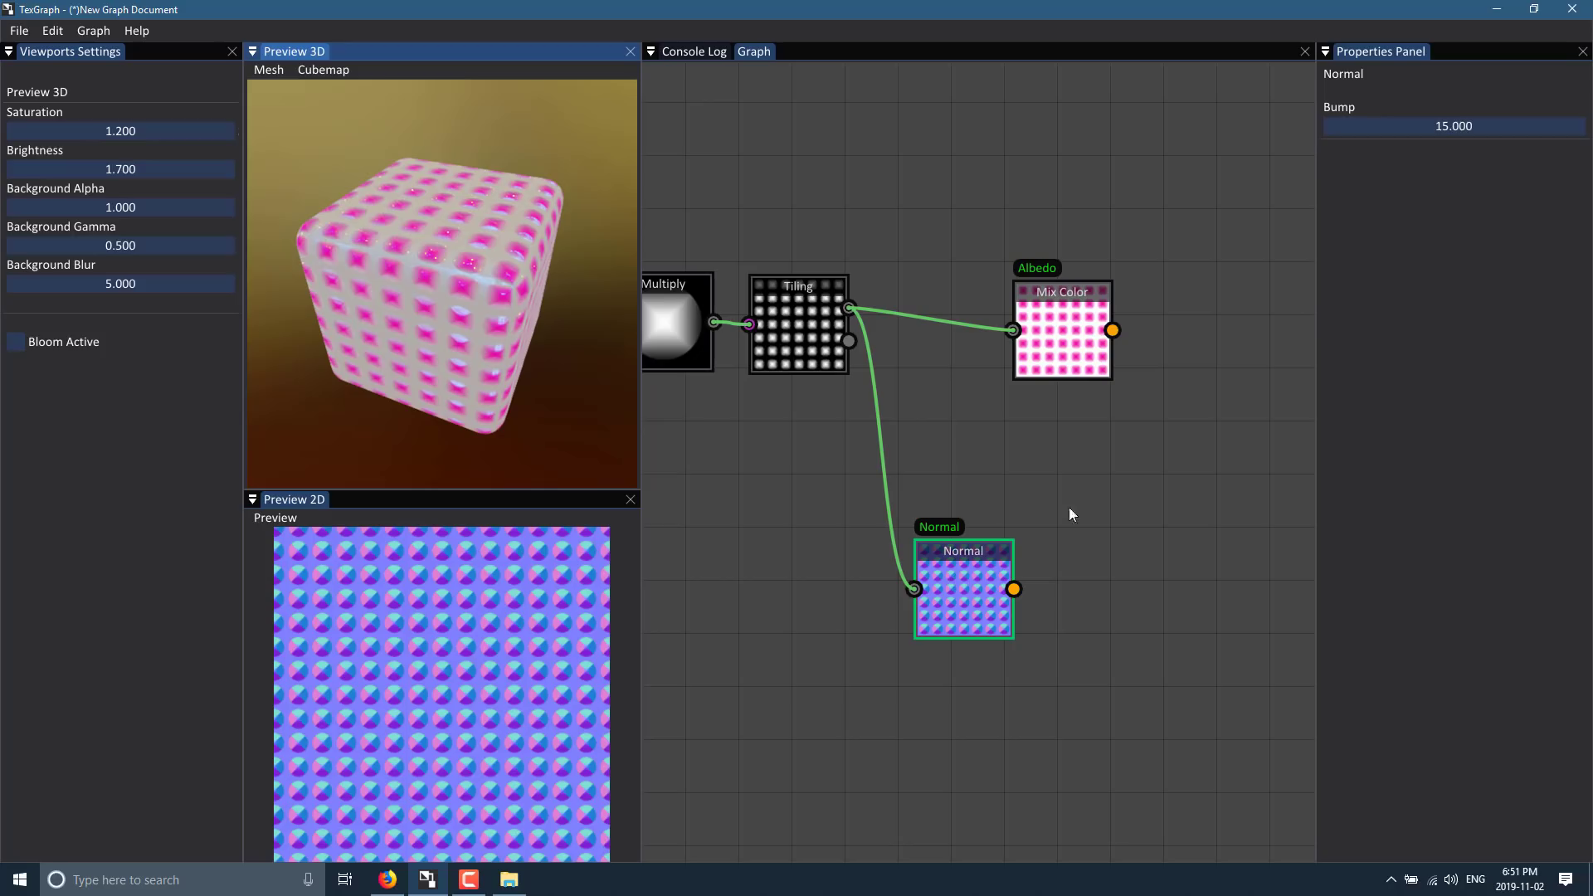
- Set the Normal node's Bump to 45
click(1450, 117)
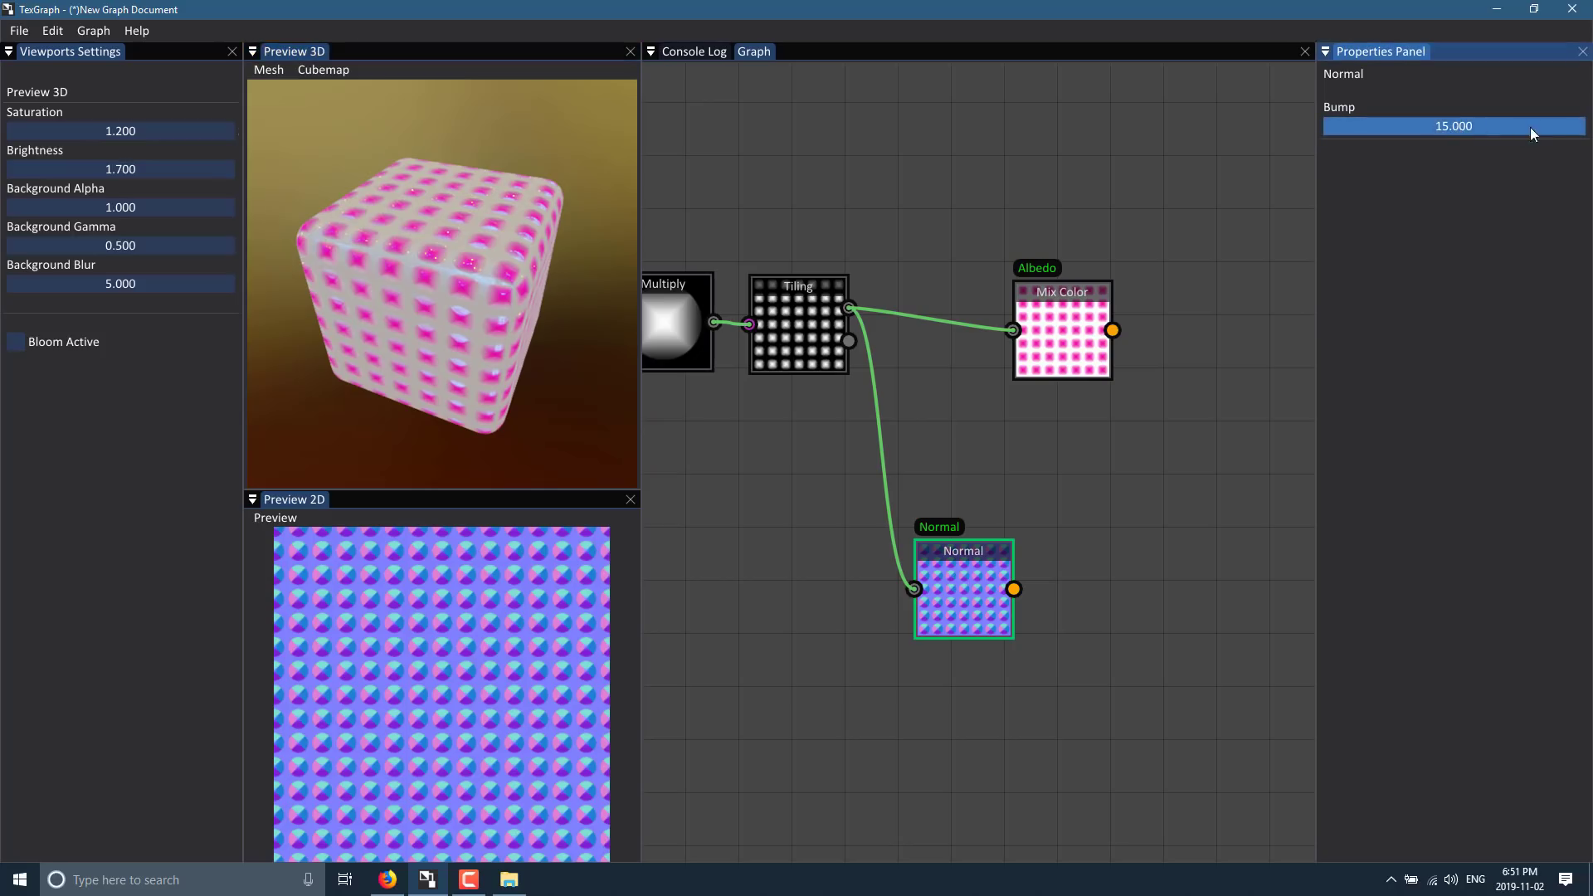
drag(1530, 127, 1495, 131)
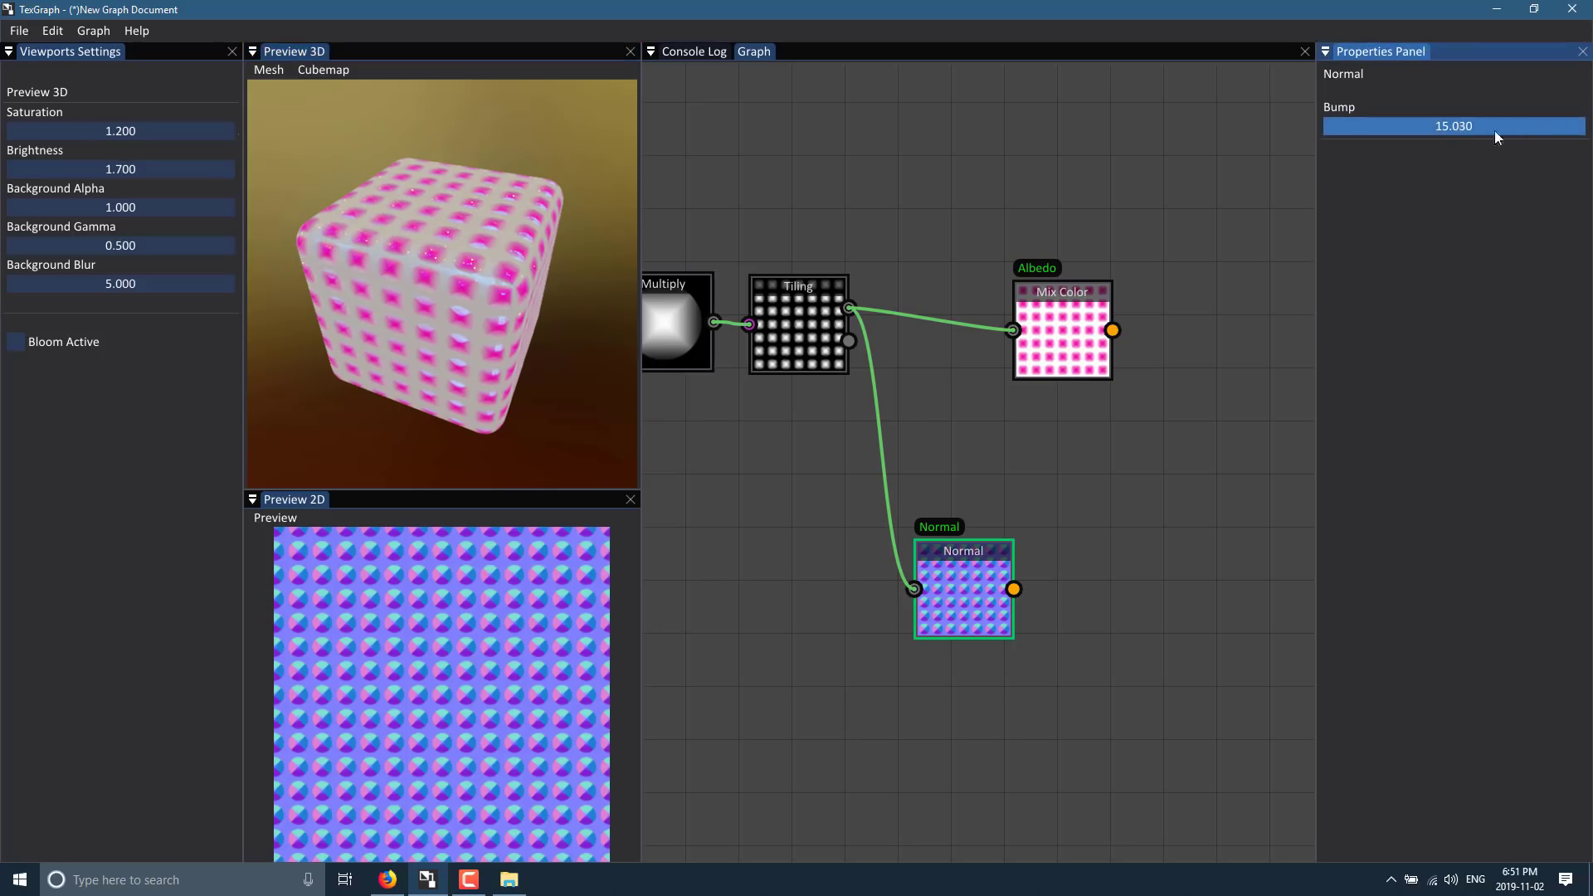
double_click(1450, 127)
click(1451, 128)
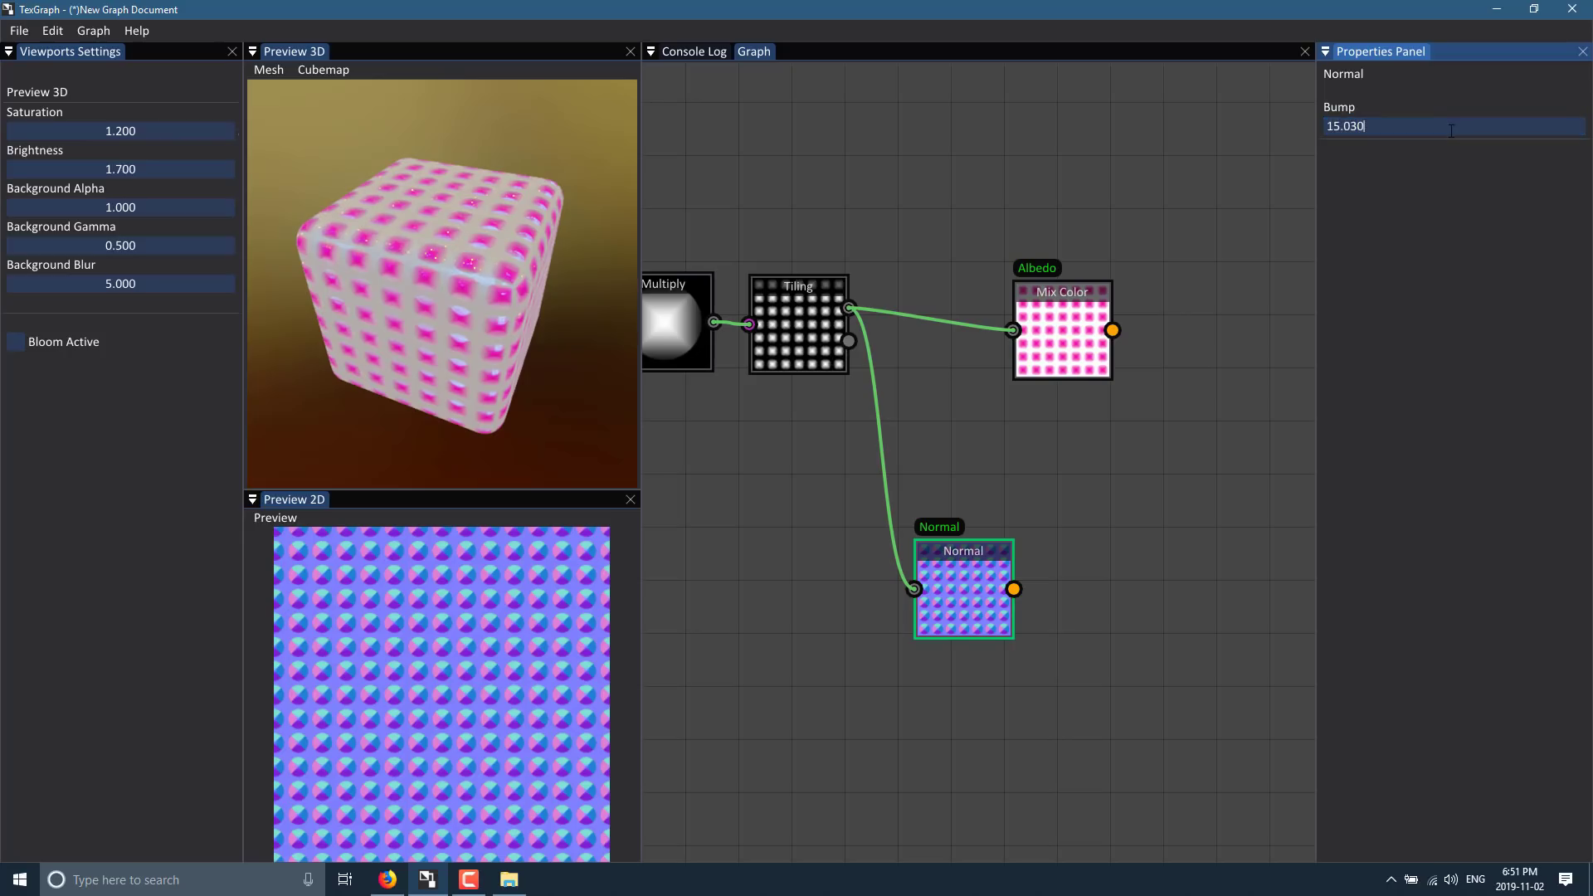
key(BackSpace)
key(BackSpace)
key(BackSpace)
key(BackSpace)
key(BackSpace)
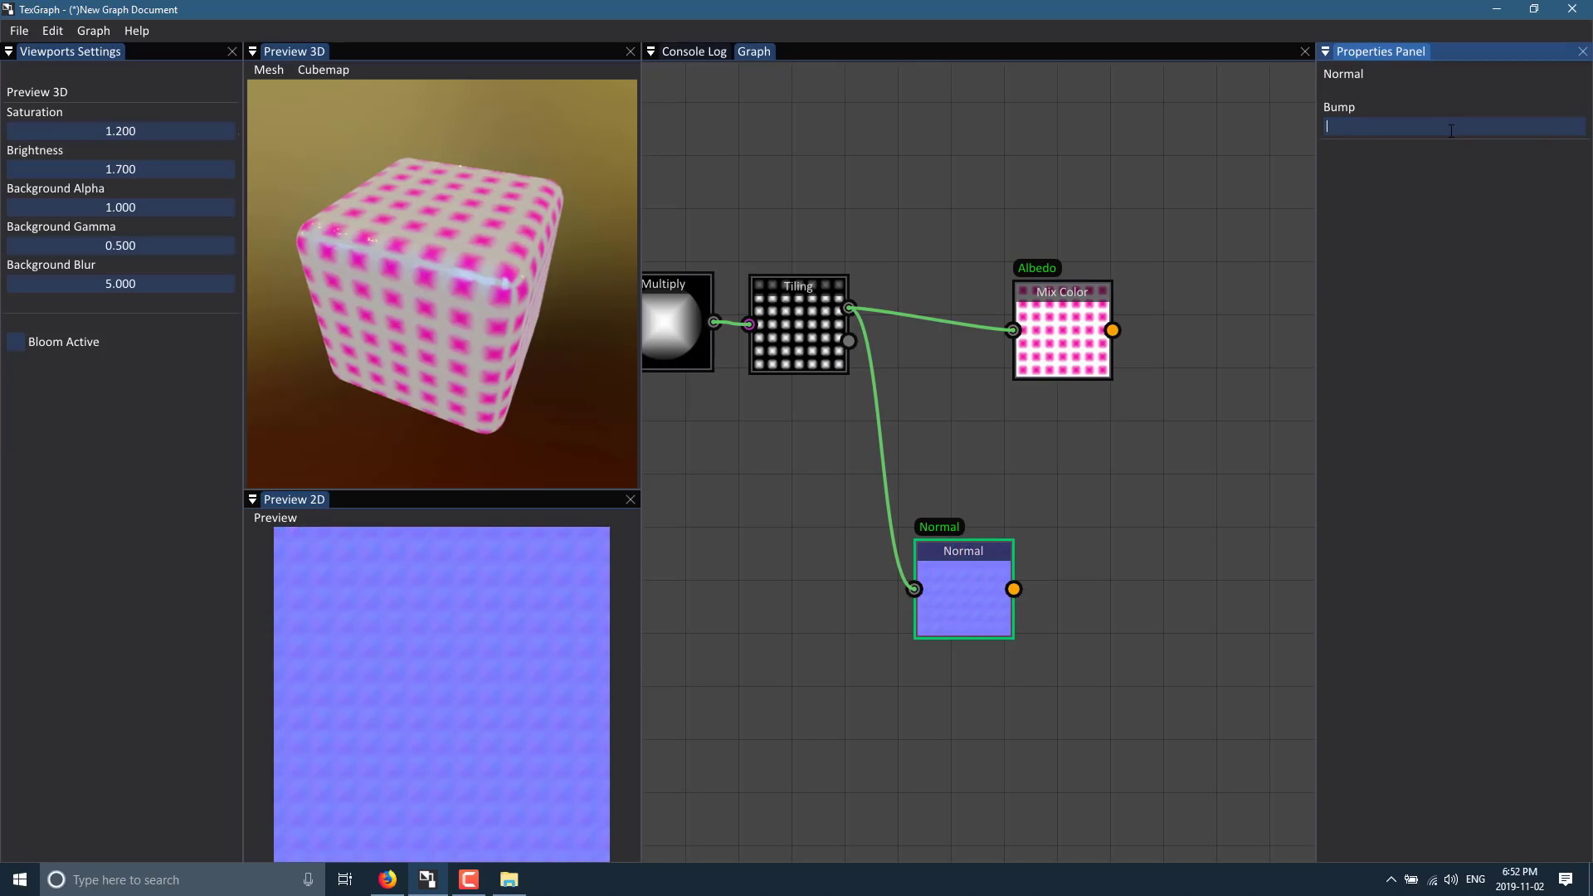
text(45)
key(Return)
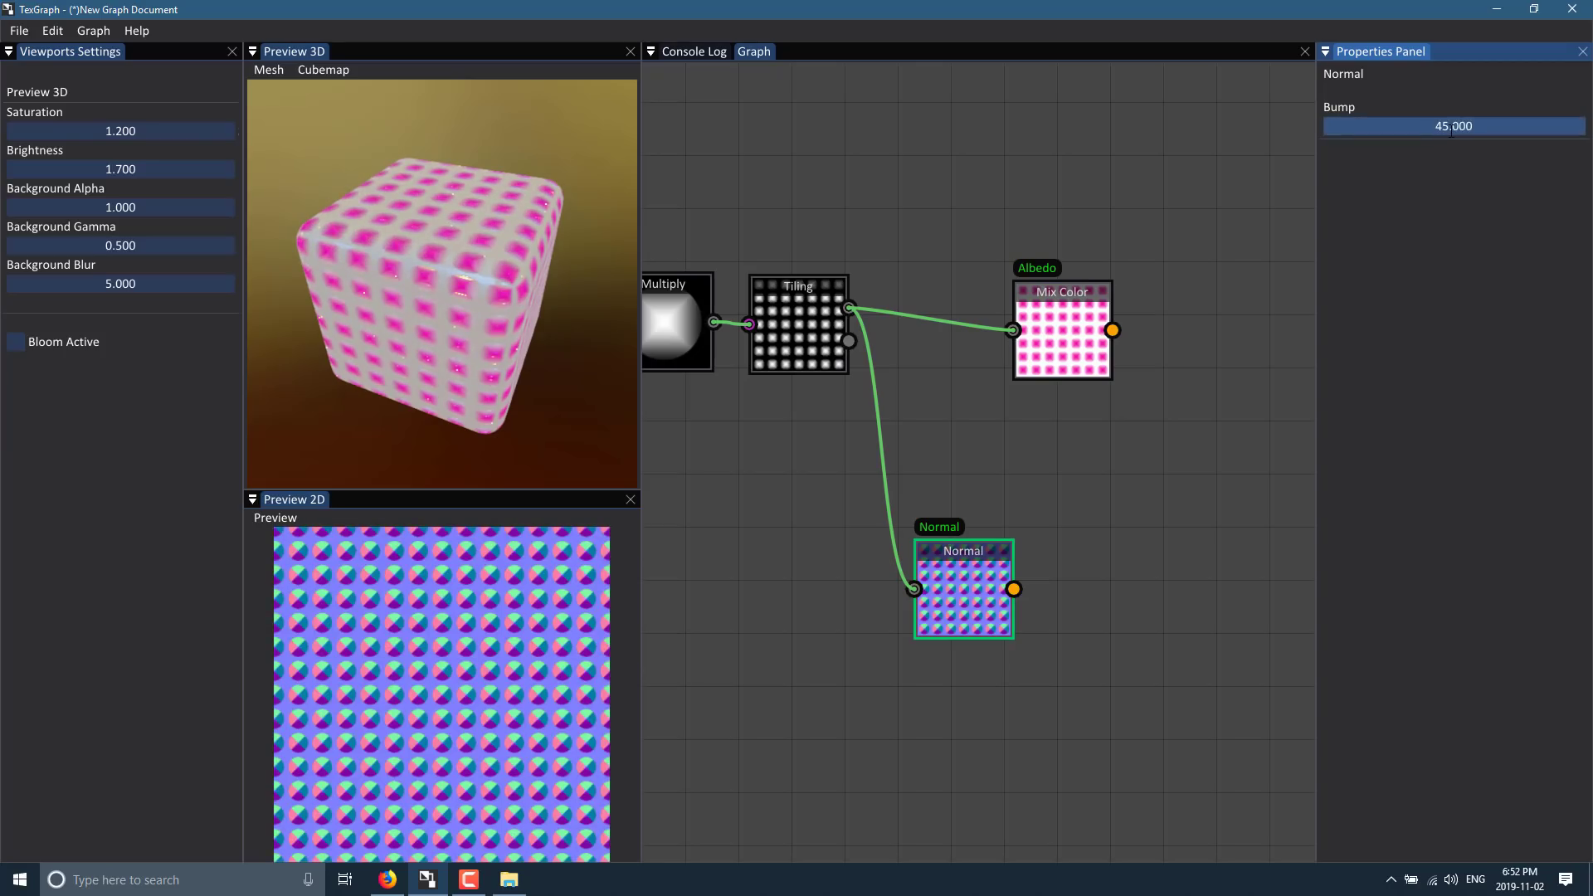
drag(429, 230, 490, 292)
drag(838, 531, 928, 414)
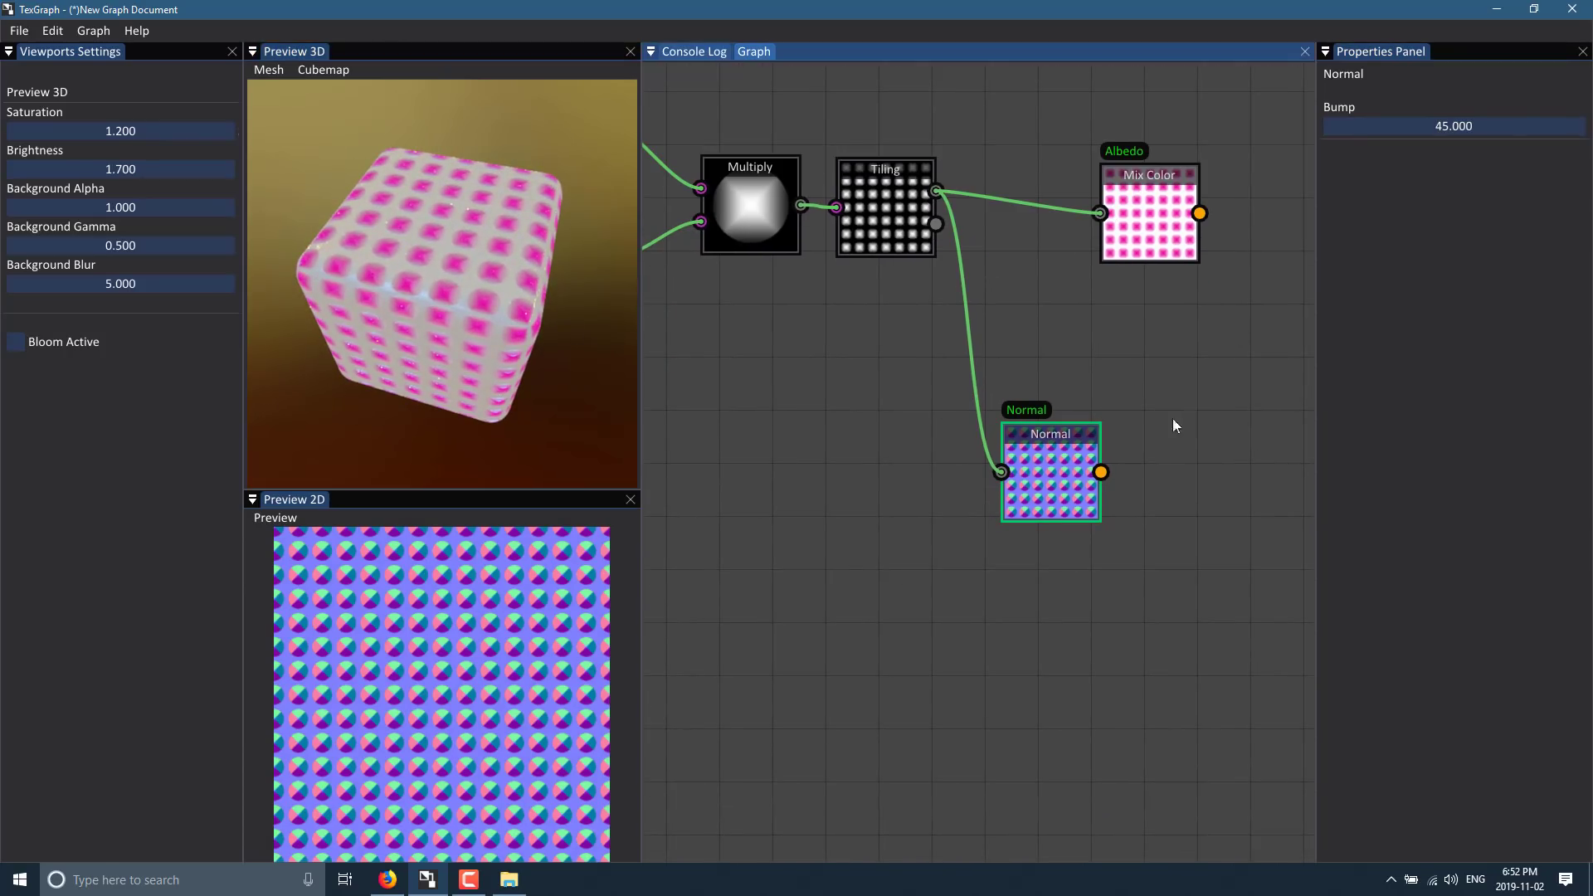
- Move Voronoi Ultimate lower, preview its Cracks output, and add a Filters > Blur node
drag(874, 634, 1074, 494)
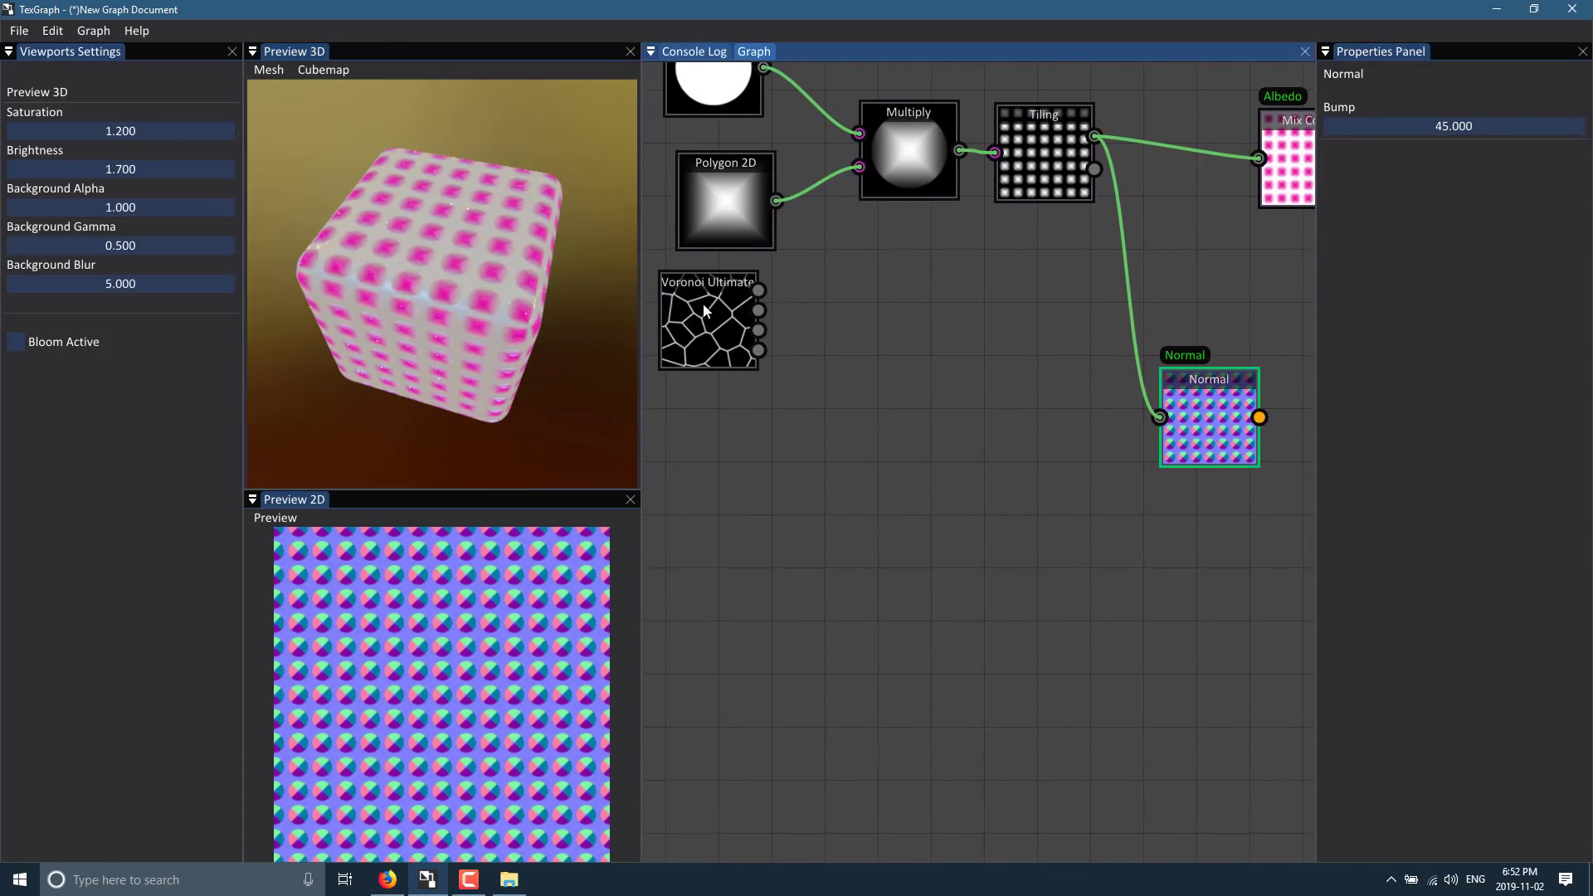
drag(710, 286, 696, 474)
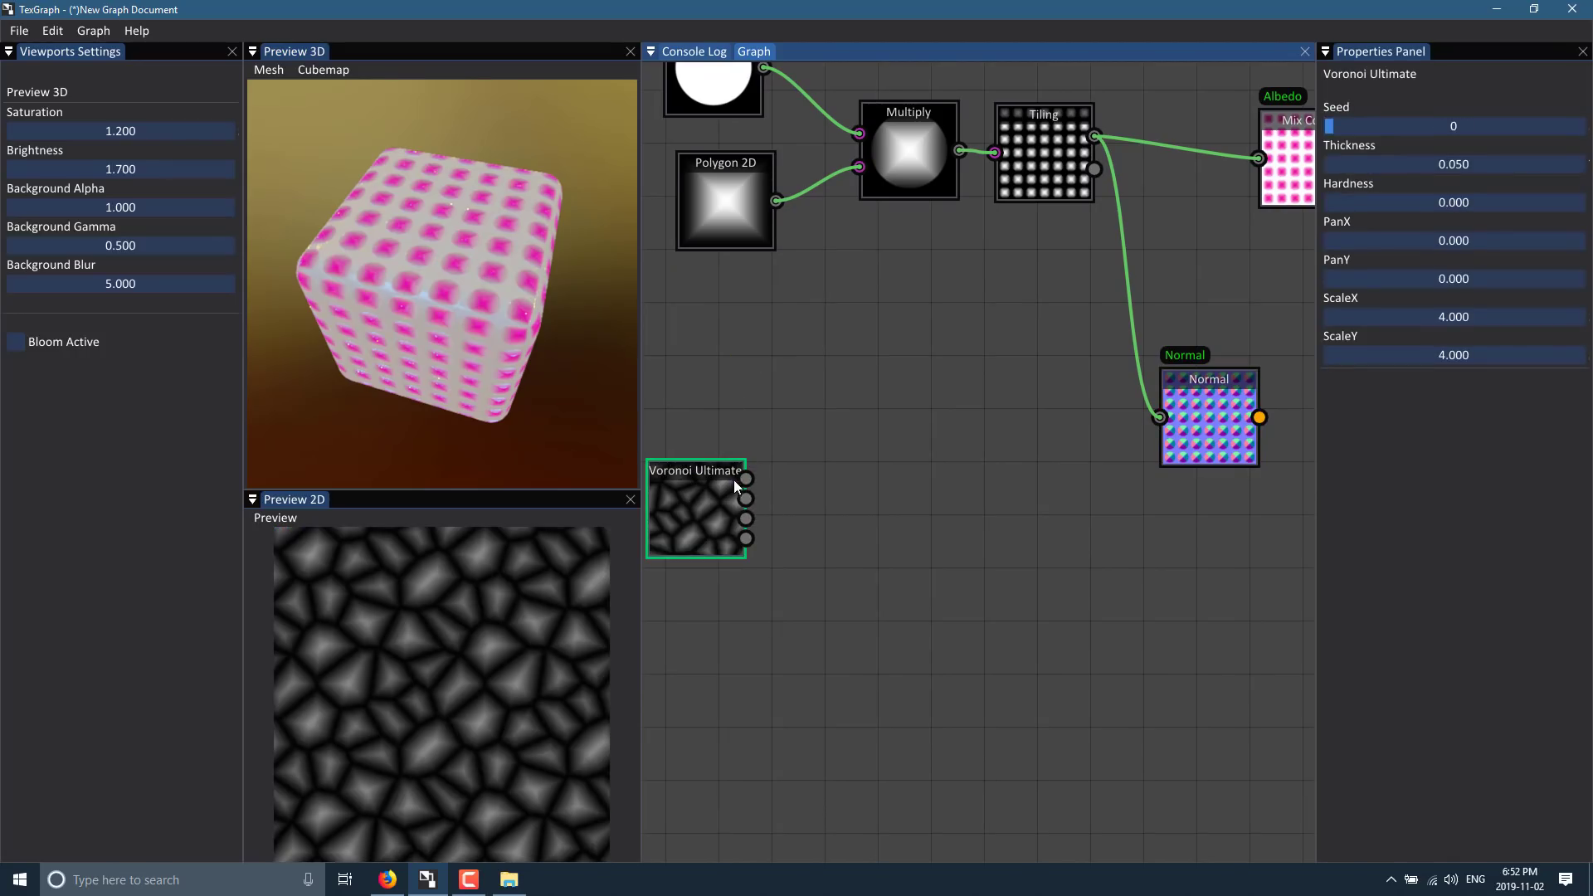
click(893, 620)
click(745, 496)
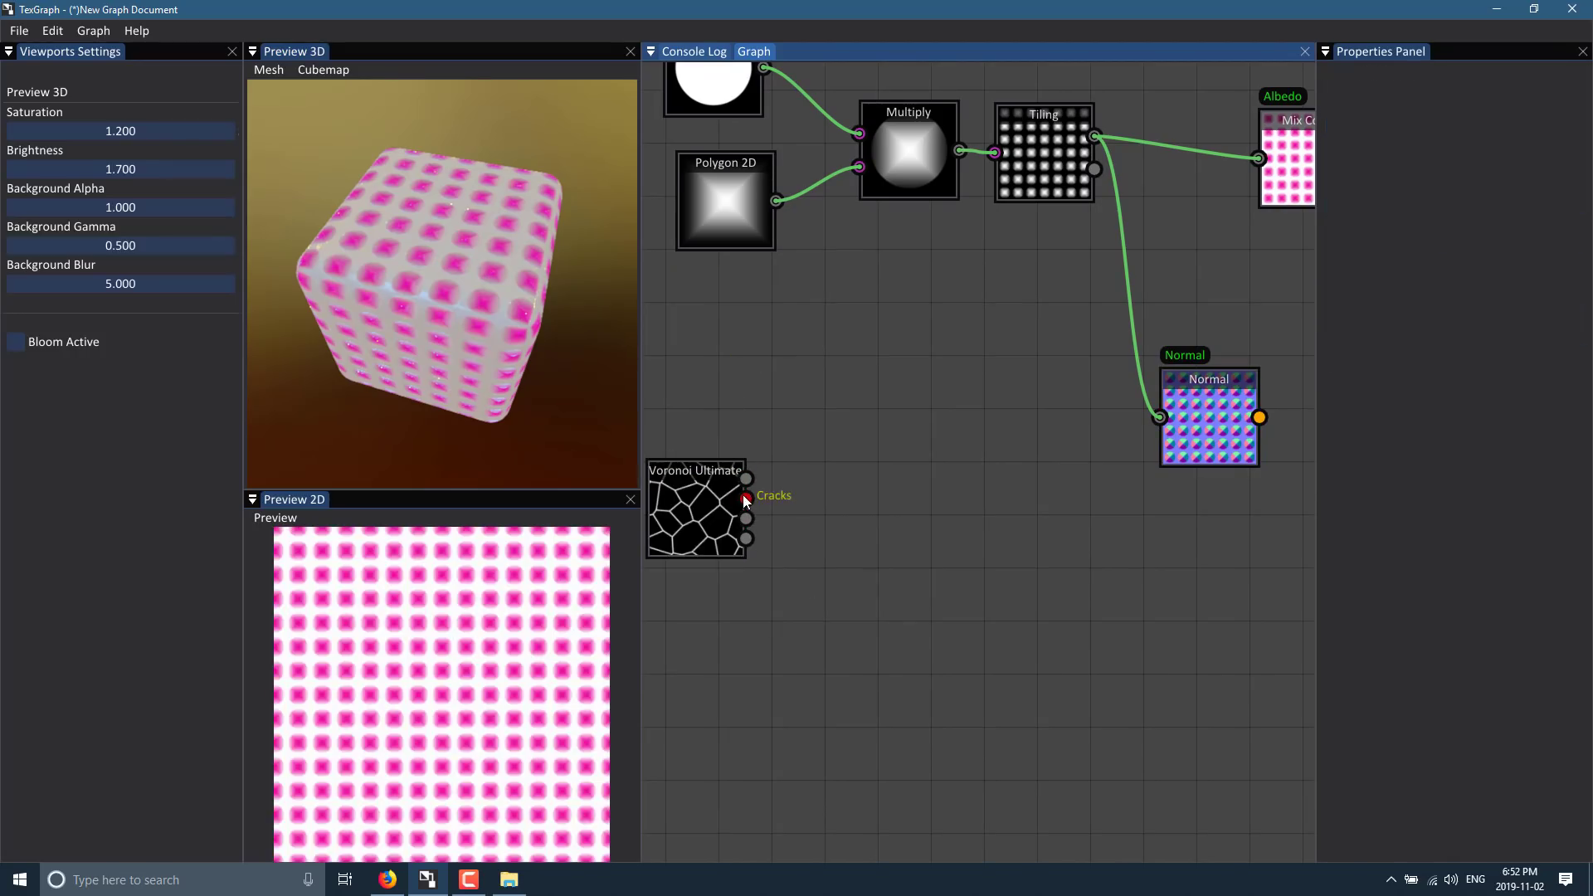
right_click(967, 579)
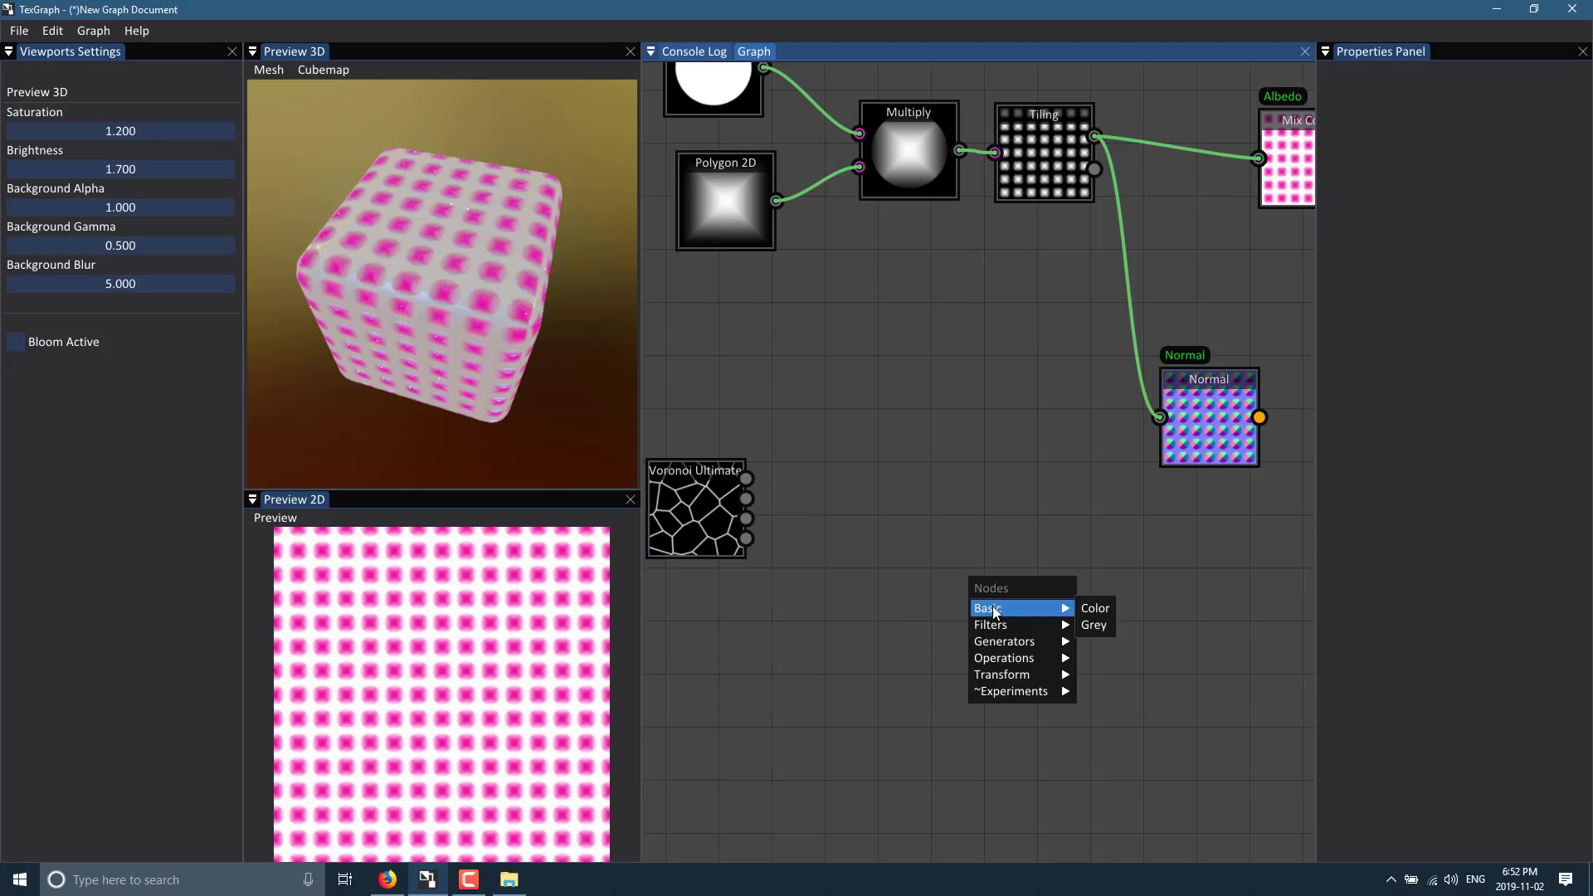
mouse_move(1004, 655)
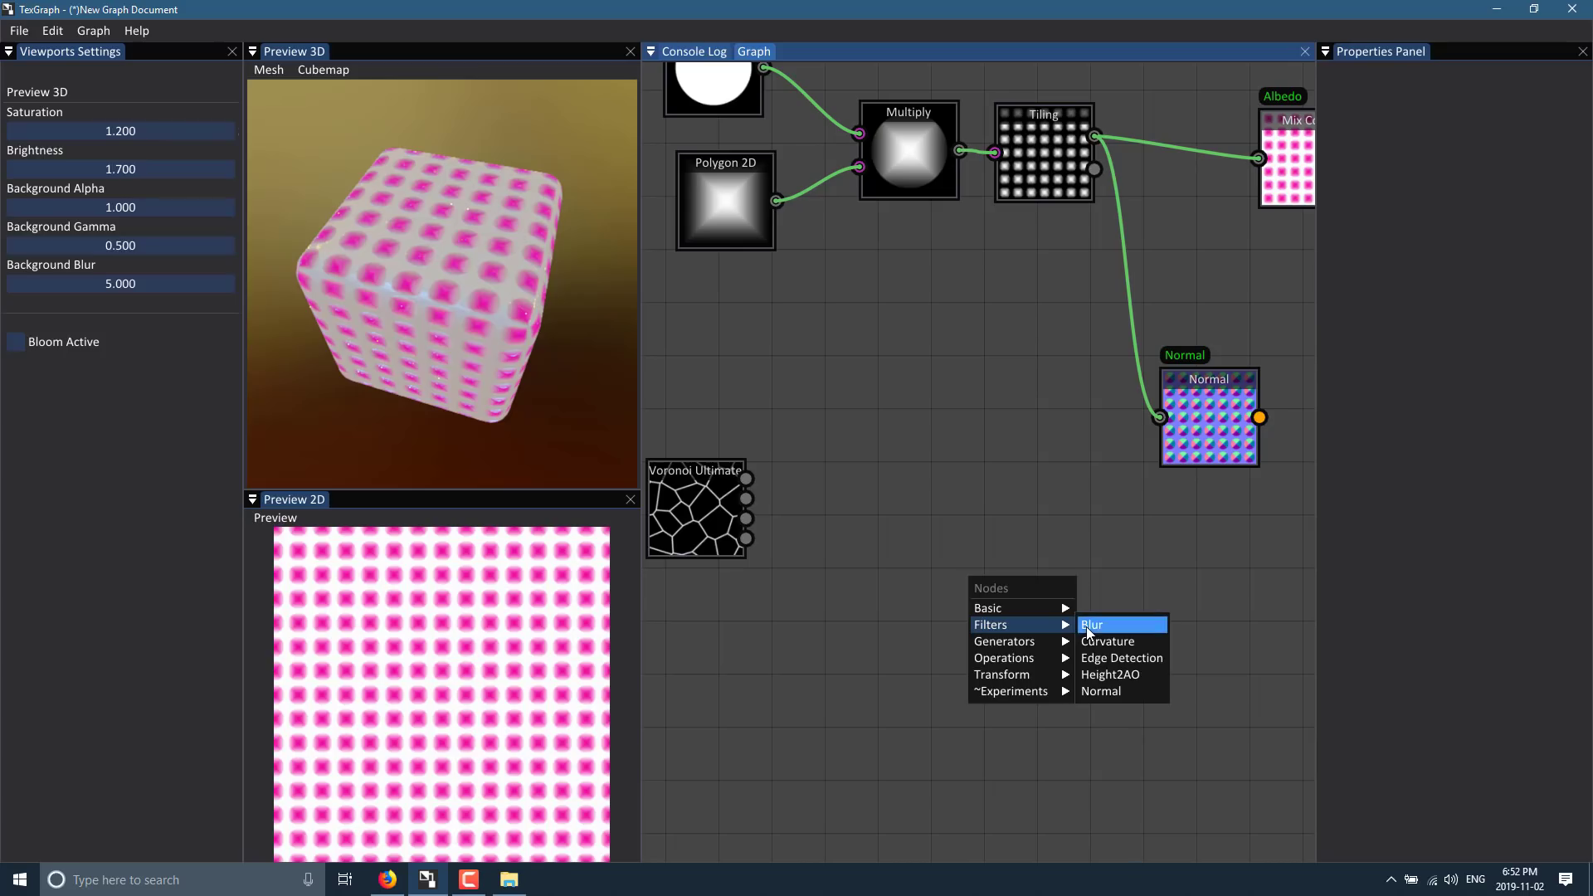
click(1089, 632)
- Connect Voronoi Ultimate's Cracks output to Blur and make Blur the Height output
drag(746, 499, 1033, 647)
click(1033, 647)
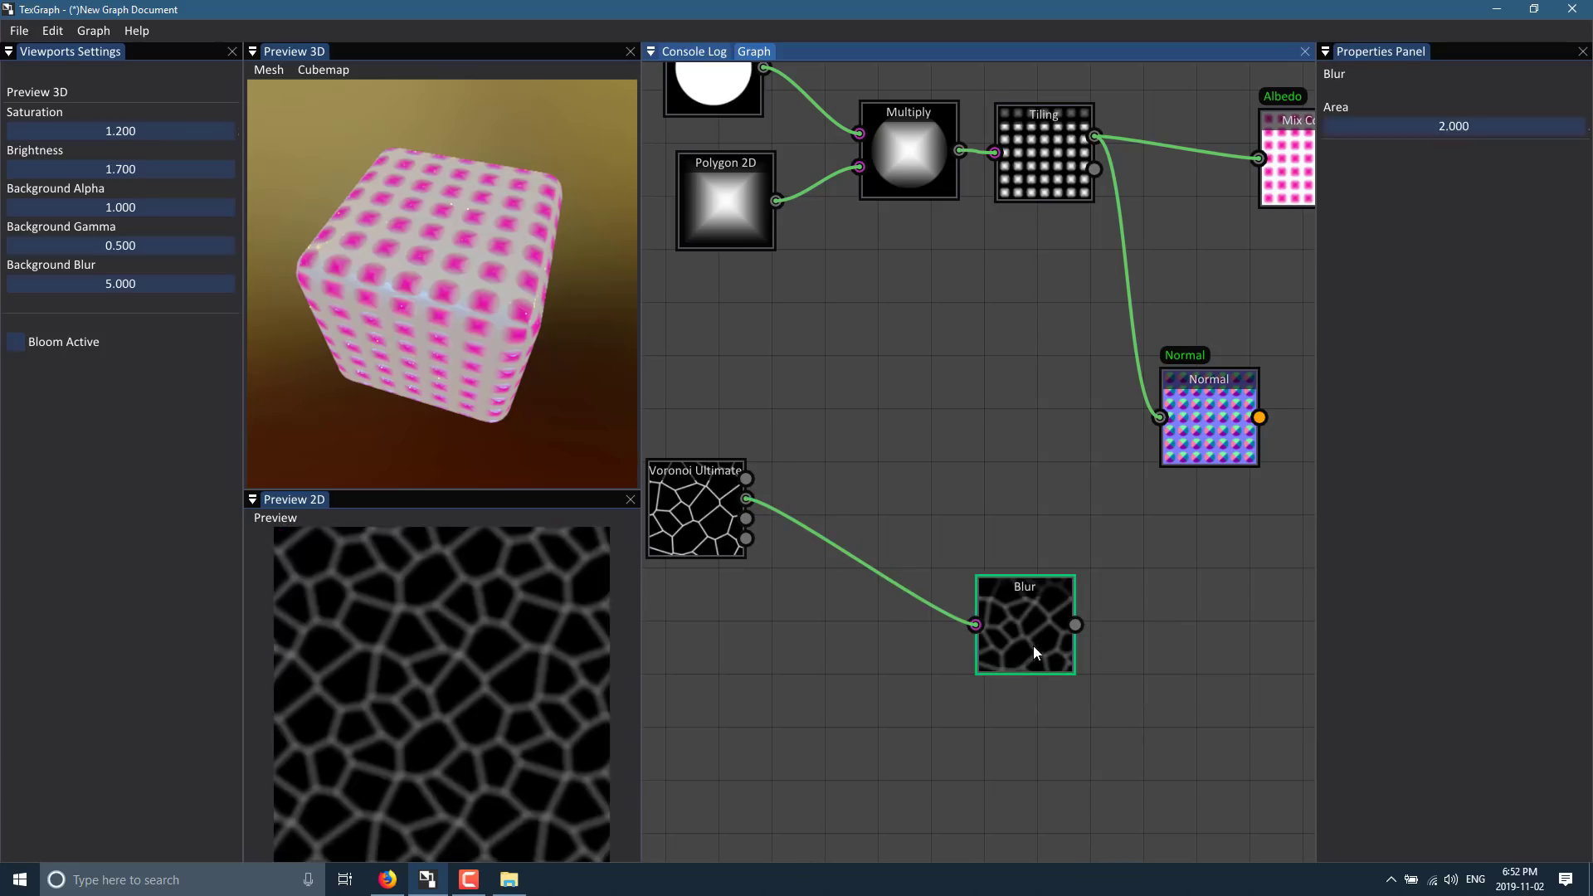
scroll(509, 671, down, 2)
right_click(1039, 632)
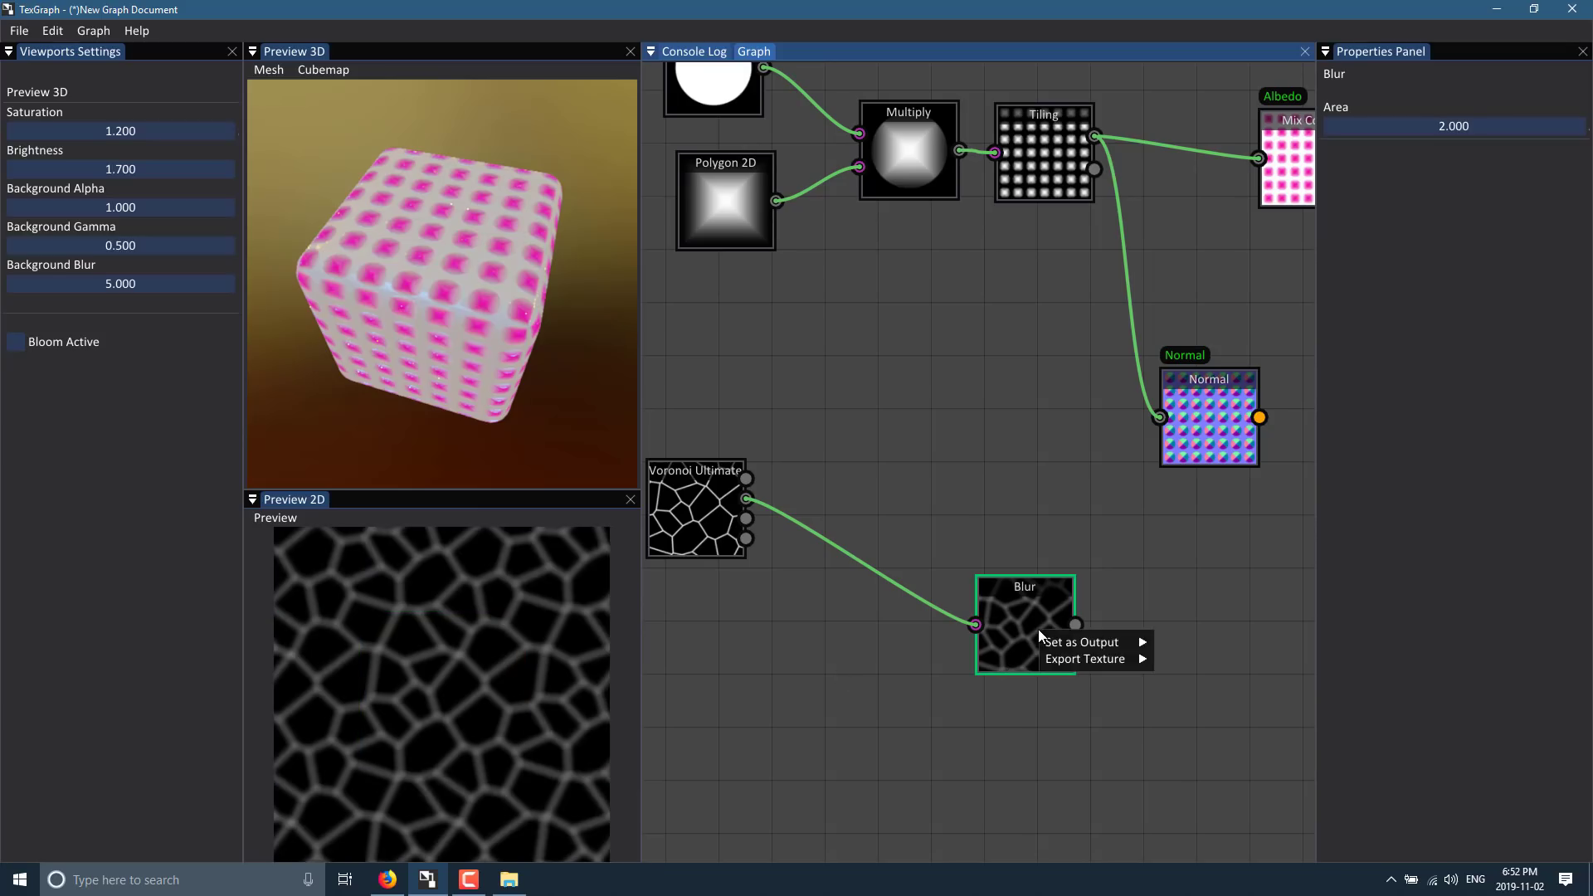
mouse_move(1064, 642)
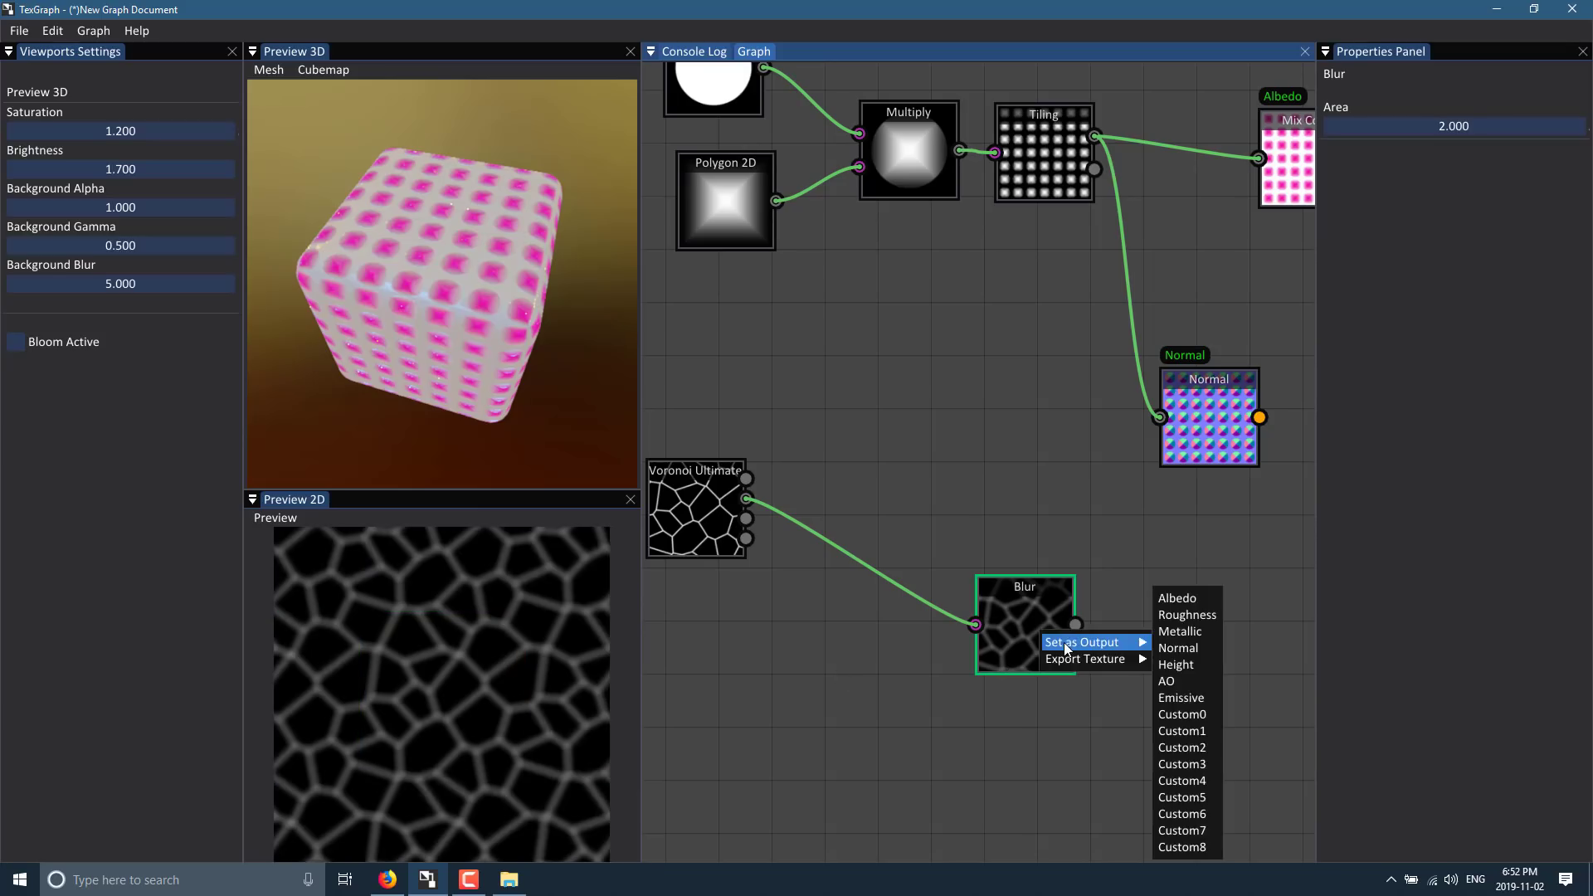
click(1172, 663)
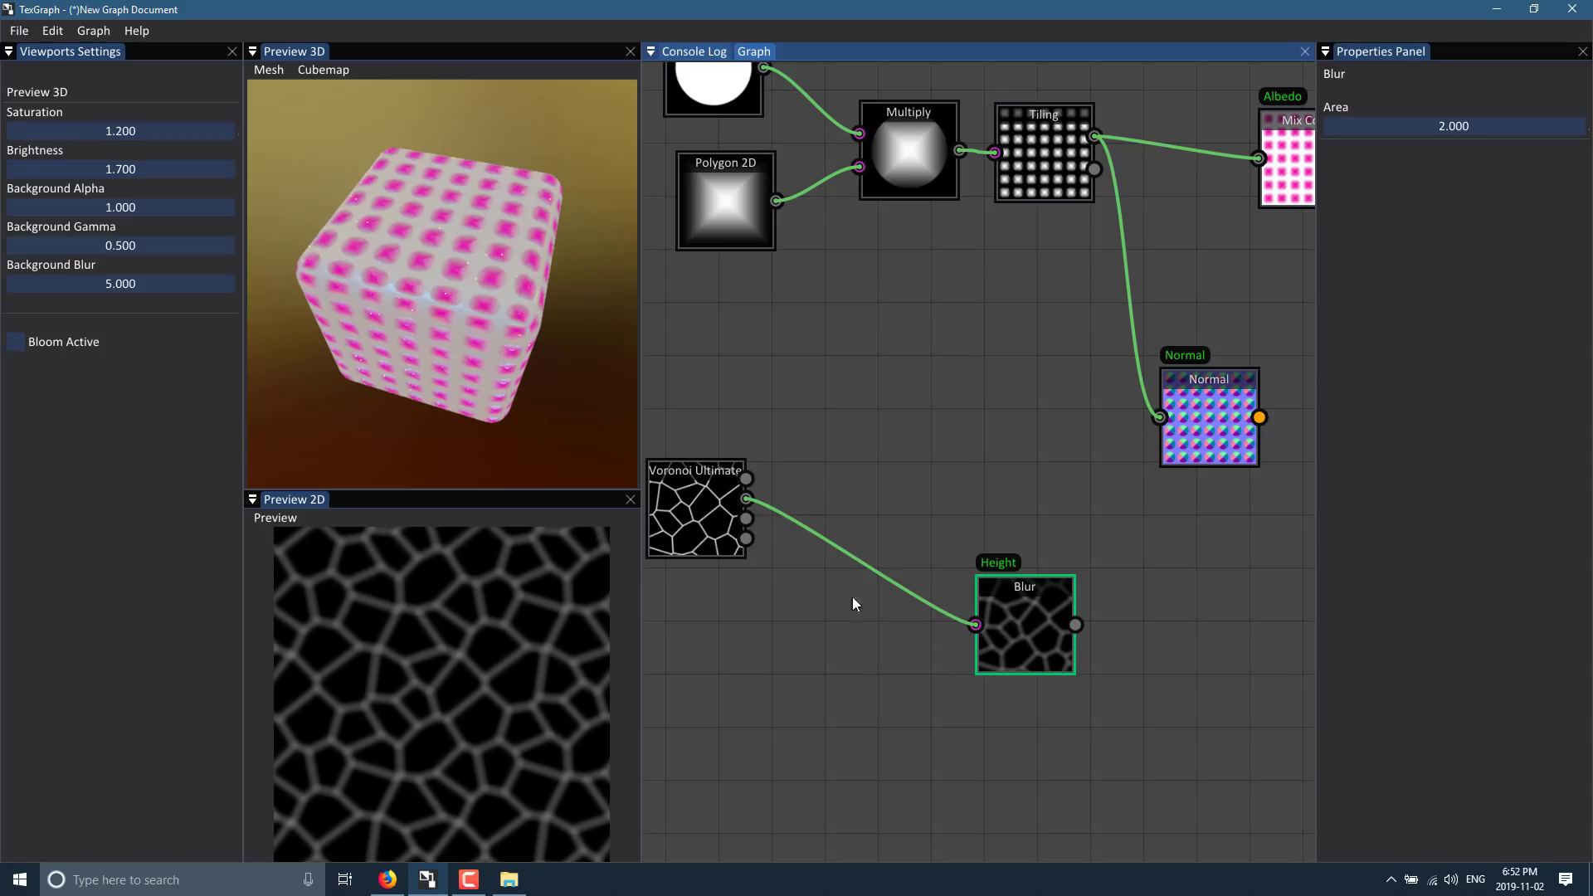
- Insert a OneMinus node between Voronoi Ultimate and the Height Blur
right_click(941, 648)
mouse_move(972, 701)
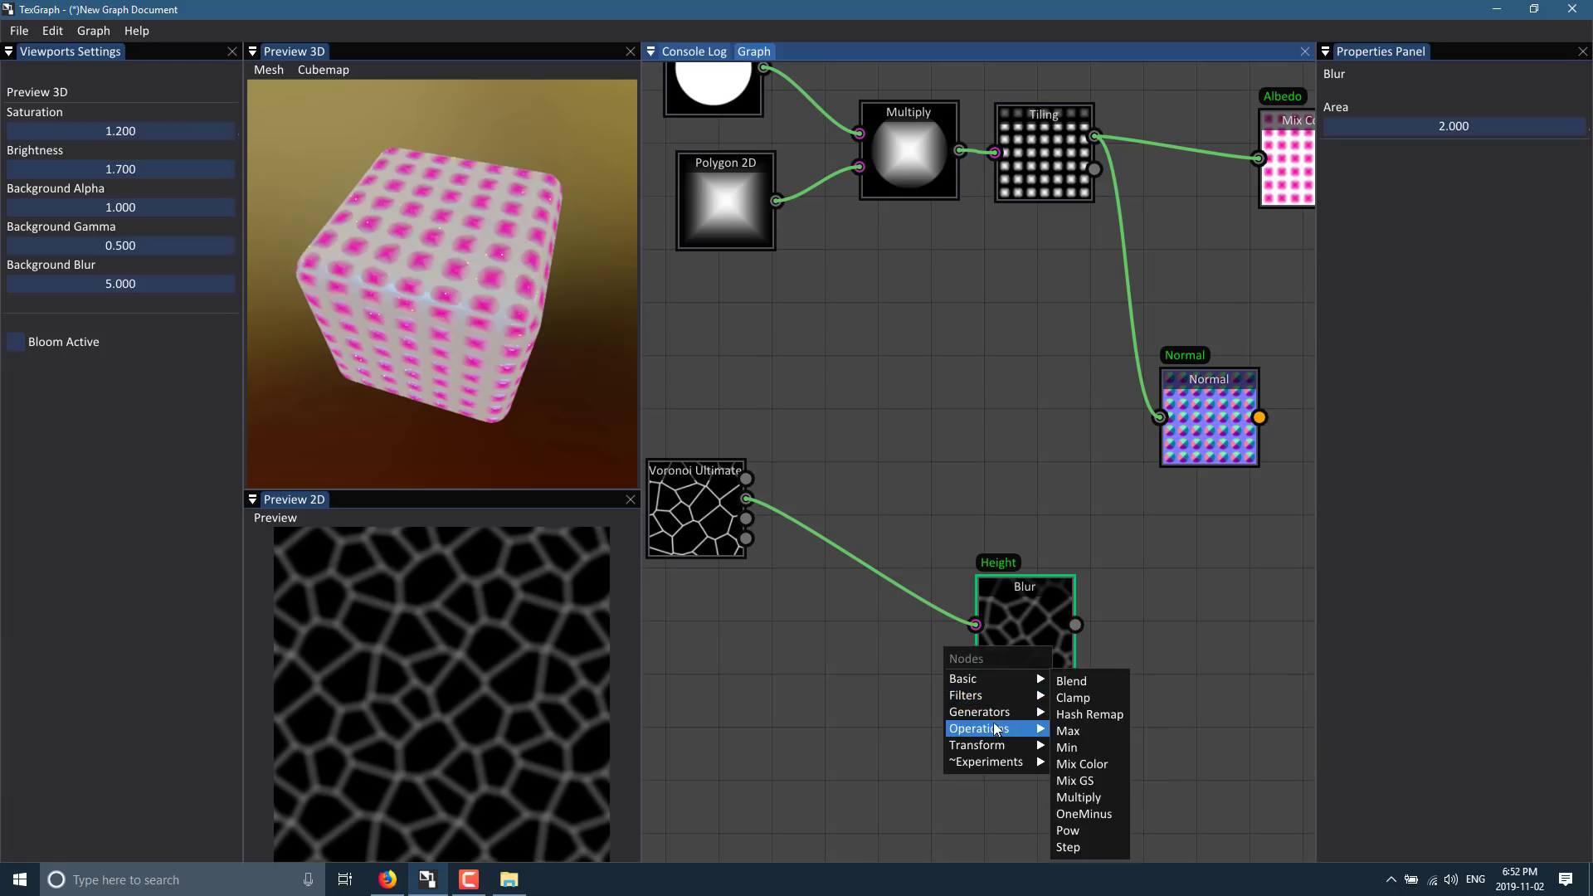
click(1084, 813)
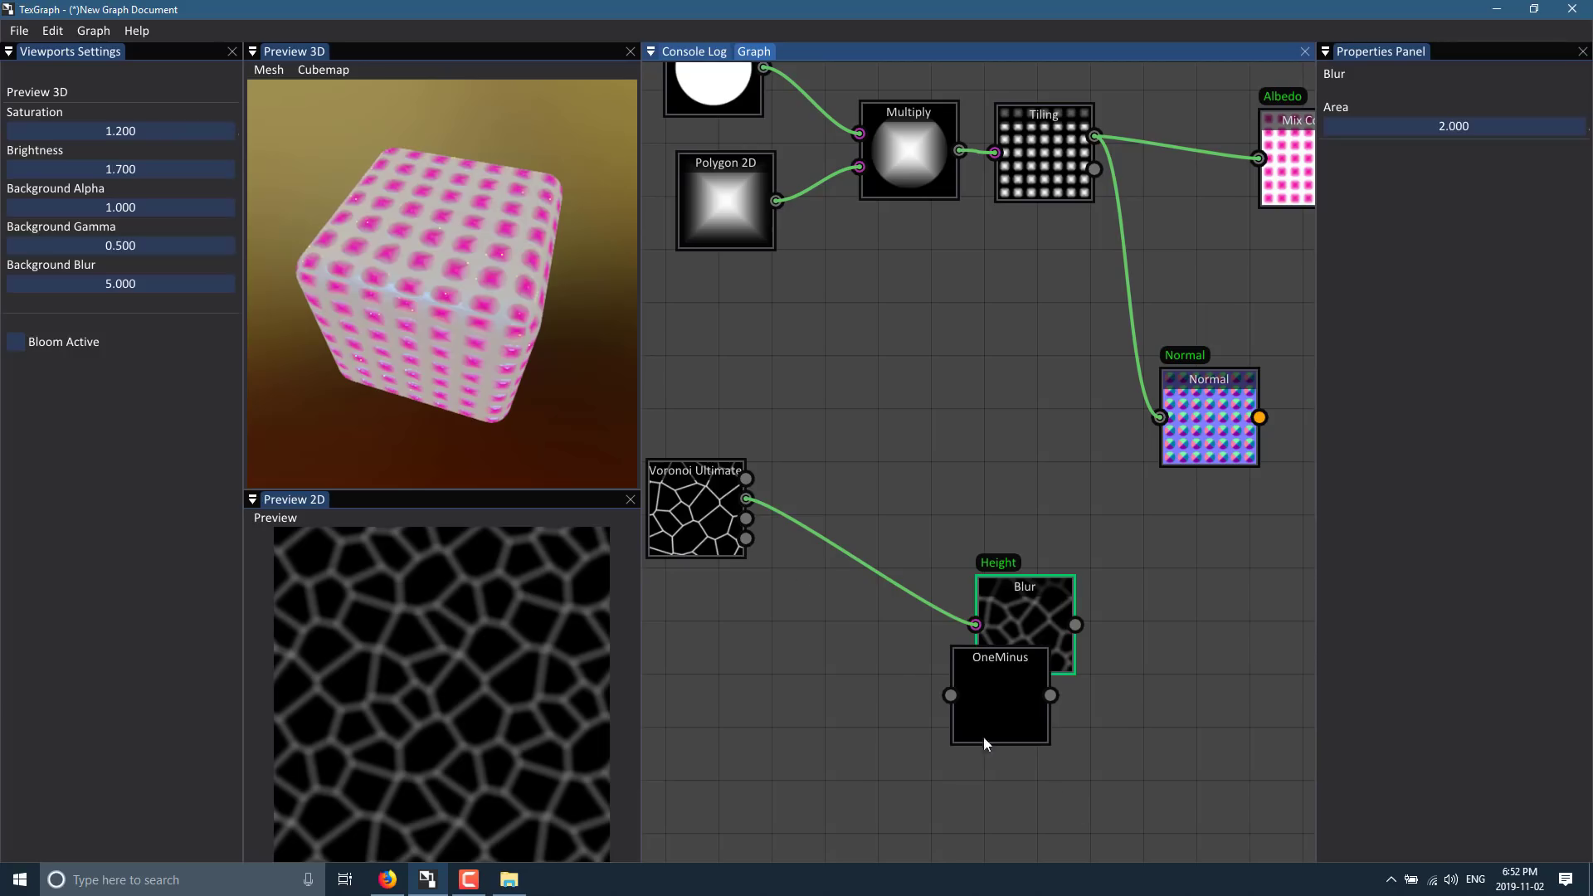
drag(749, 498, 951, 698)
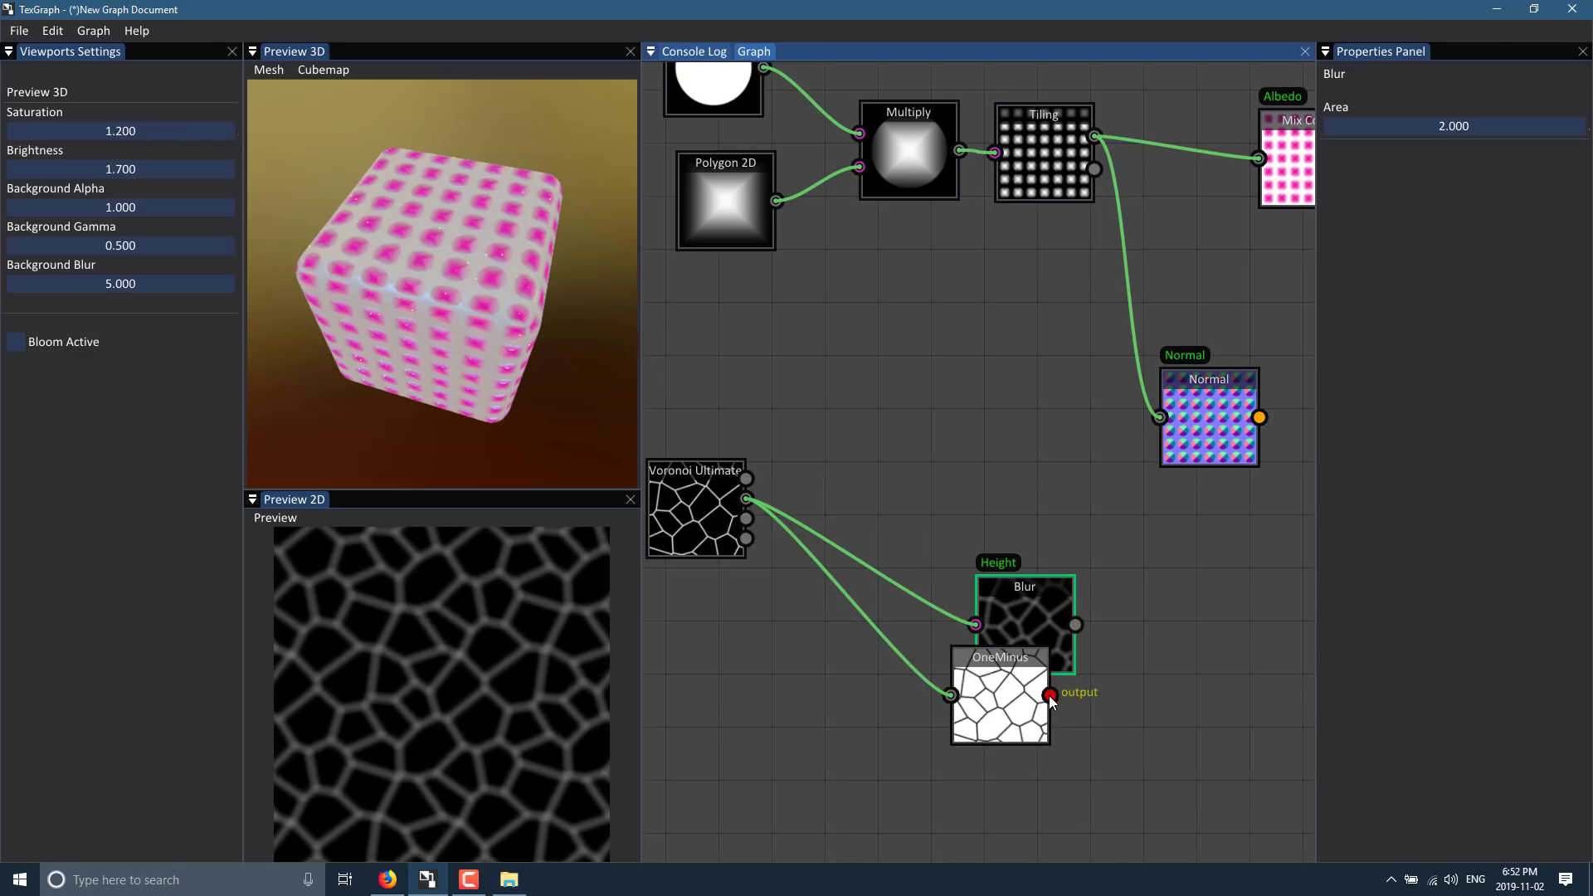
drag(1000, 637, 977, 624)
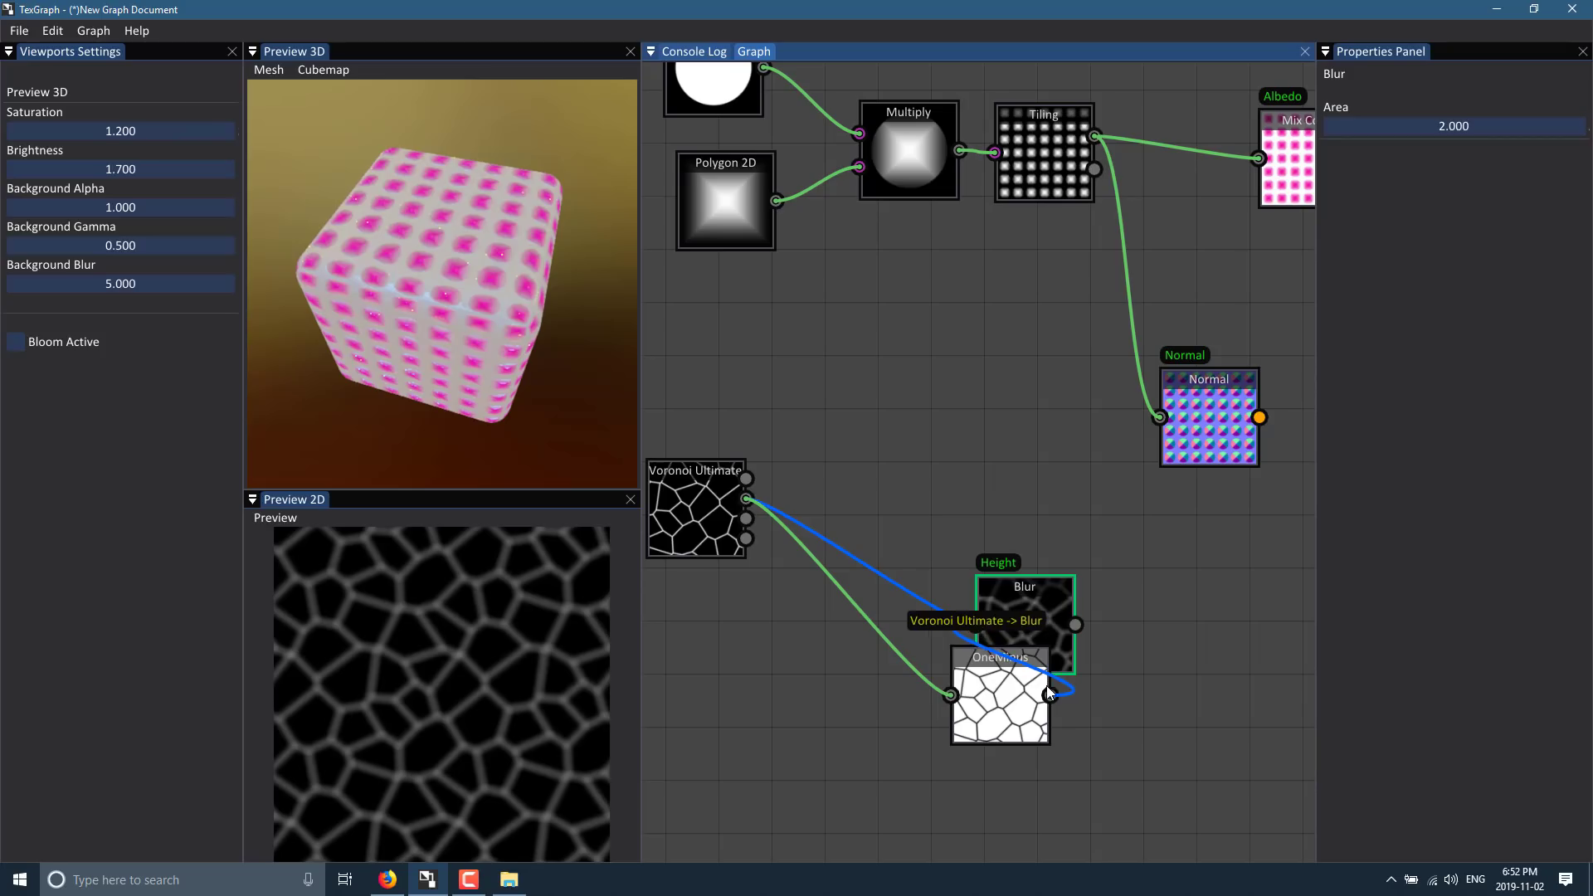
- Reposition the Blur node to the right of OneMinus
scroll(385, 589, down, 2)
scroll(539, 652, up, 2)
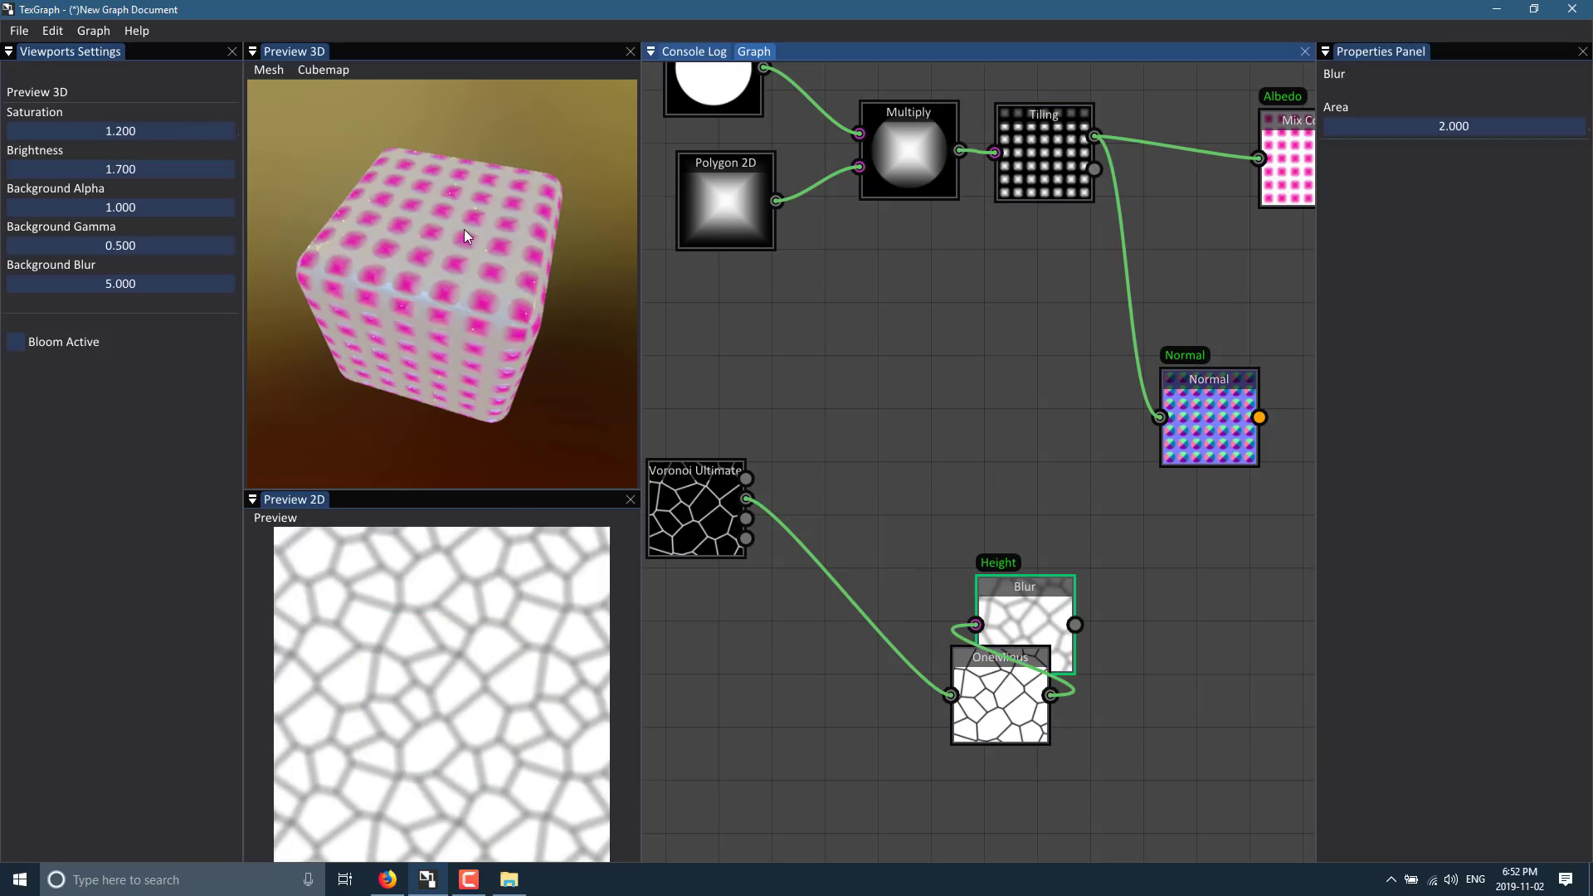
click(465, 229)
click(489, 493)
drag(1048, 589, 1207, 571)
drag(989, 449, 1015, 426)
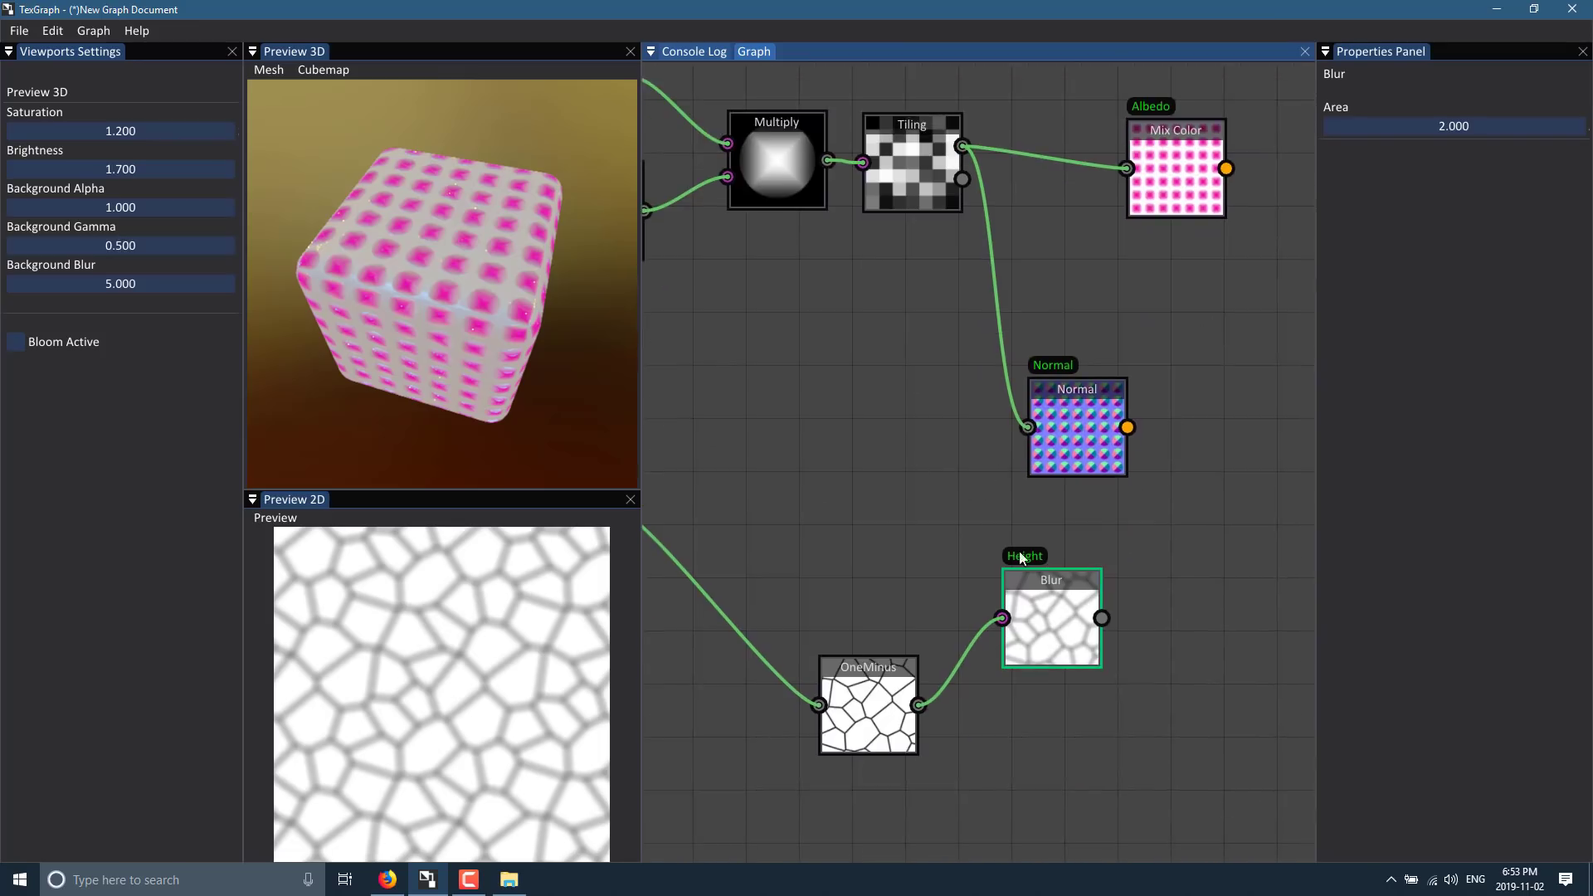
- Add an unconnected Perlin1 generator node below the OneMinus height chain
drag(917, 630, 1112, 381)
right_click(882, 687)
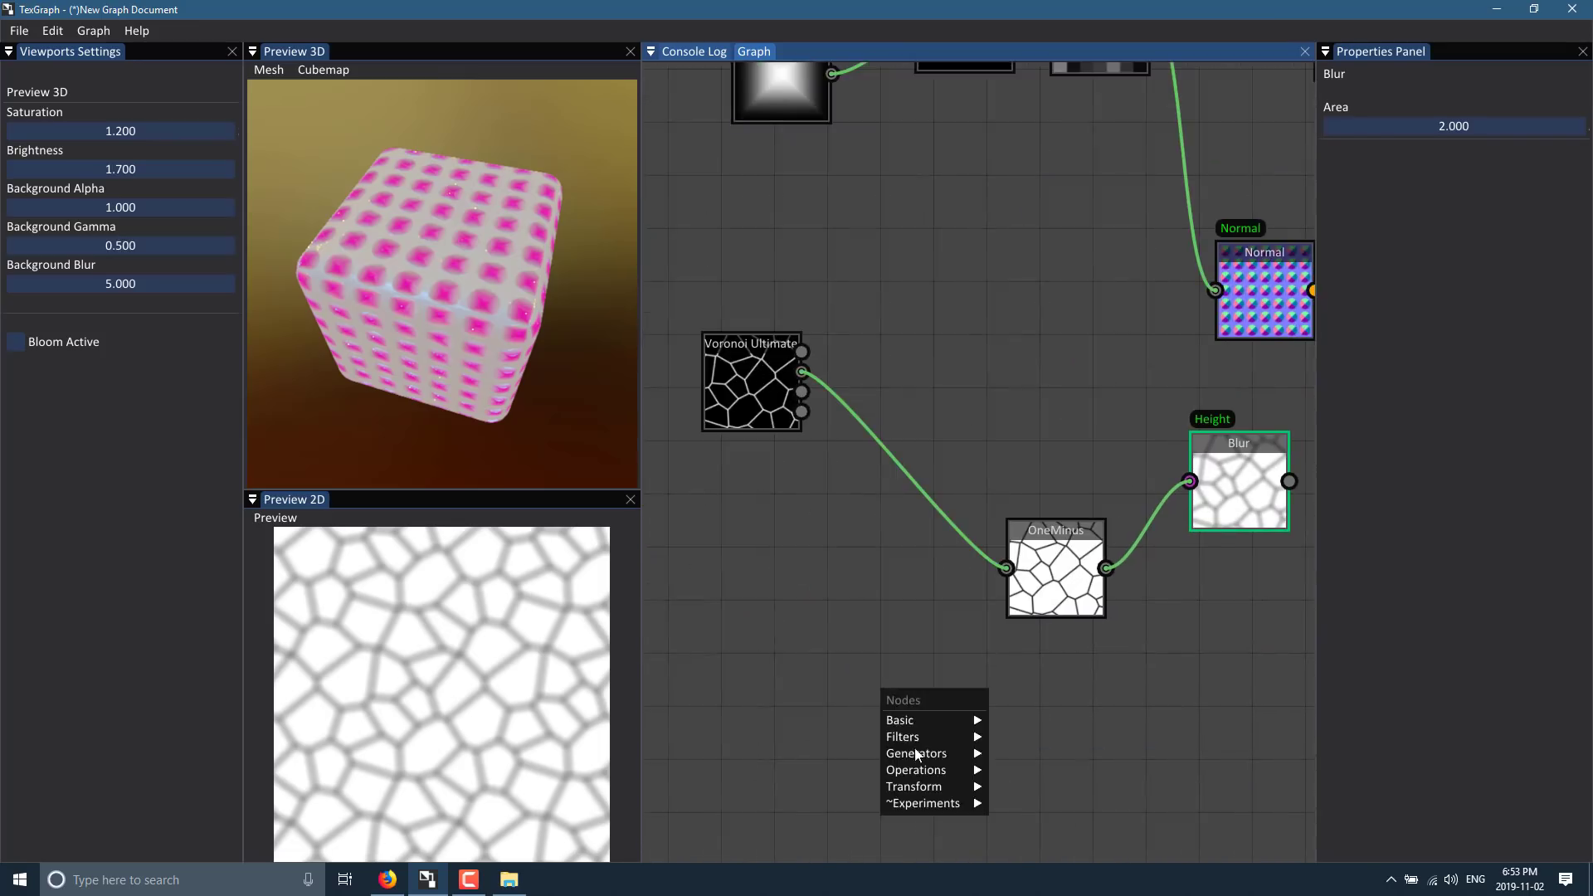
mouse_move(915, 751)
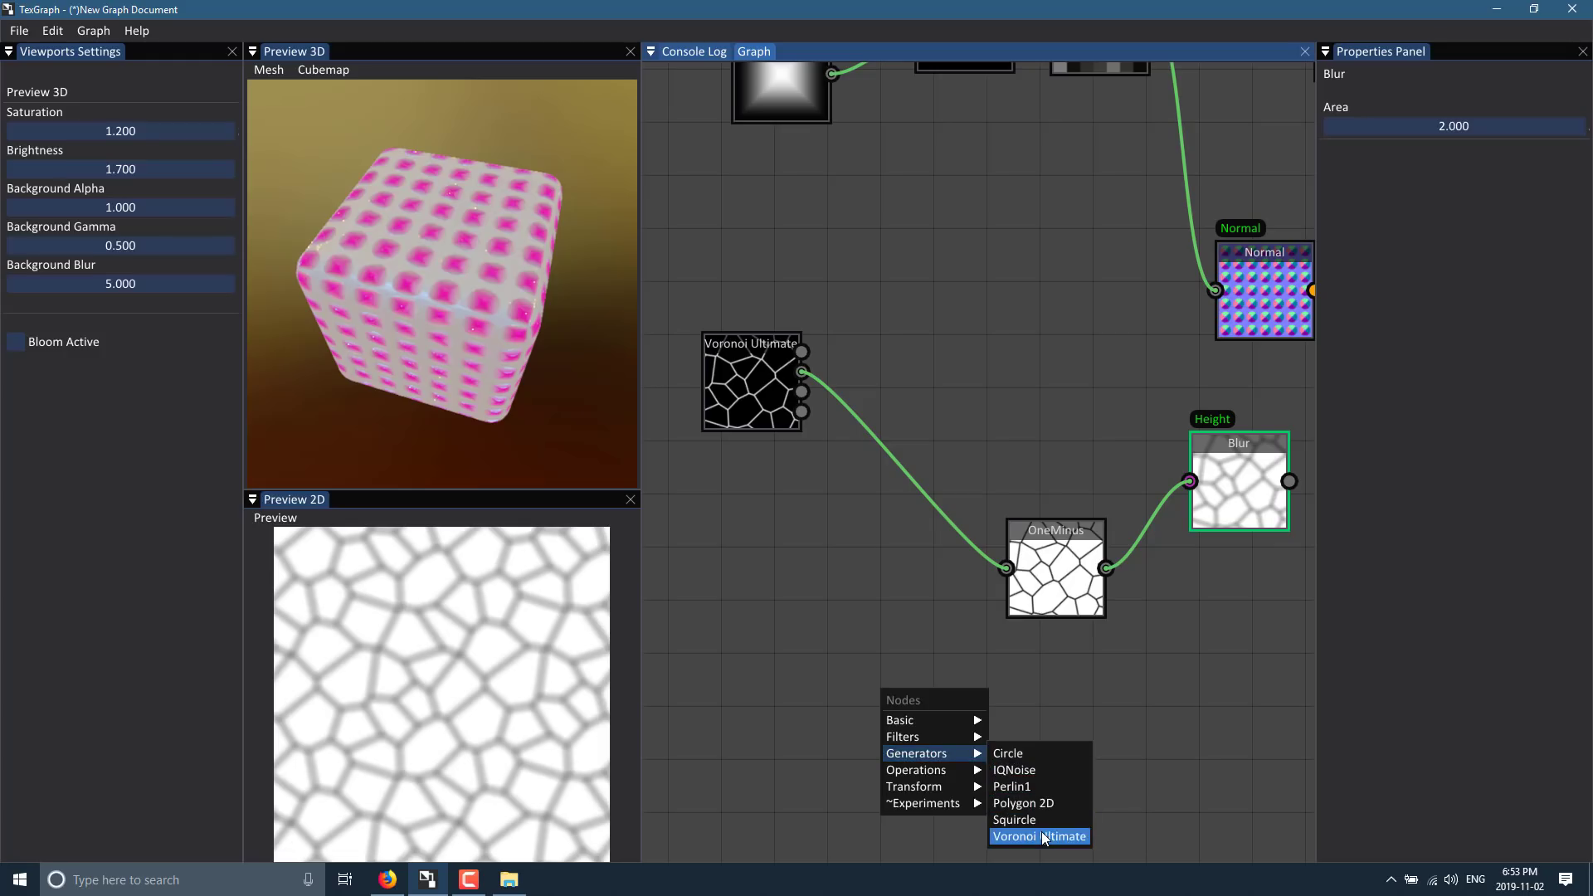
click(1016, 787)
drag(916, 306, 949, 401)
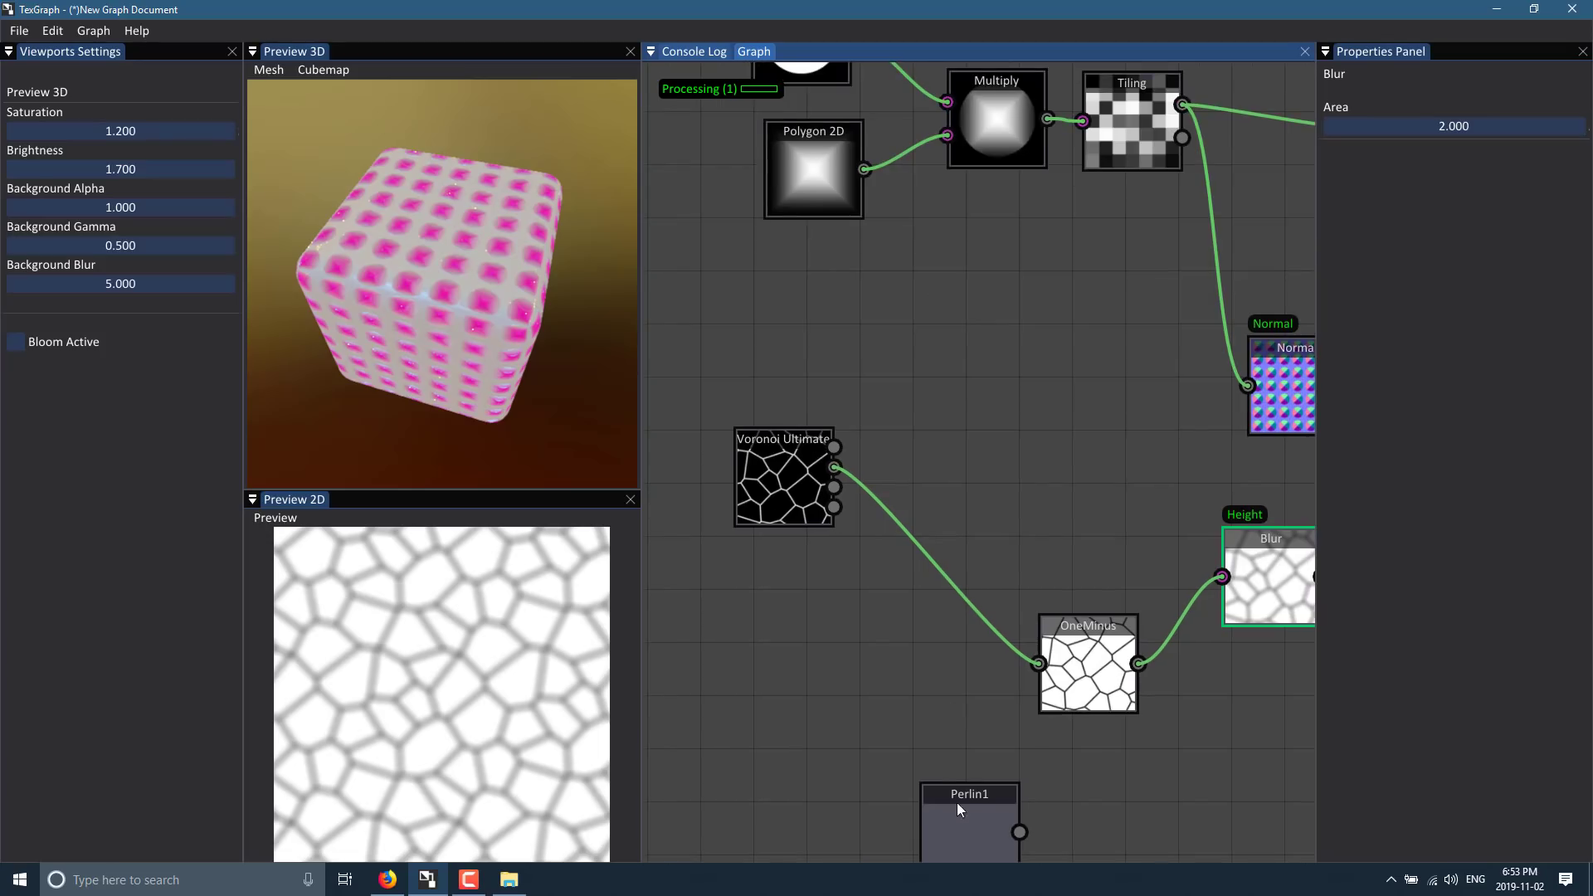
scroll(915, 630, down, 5)
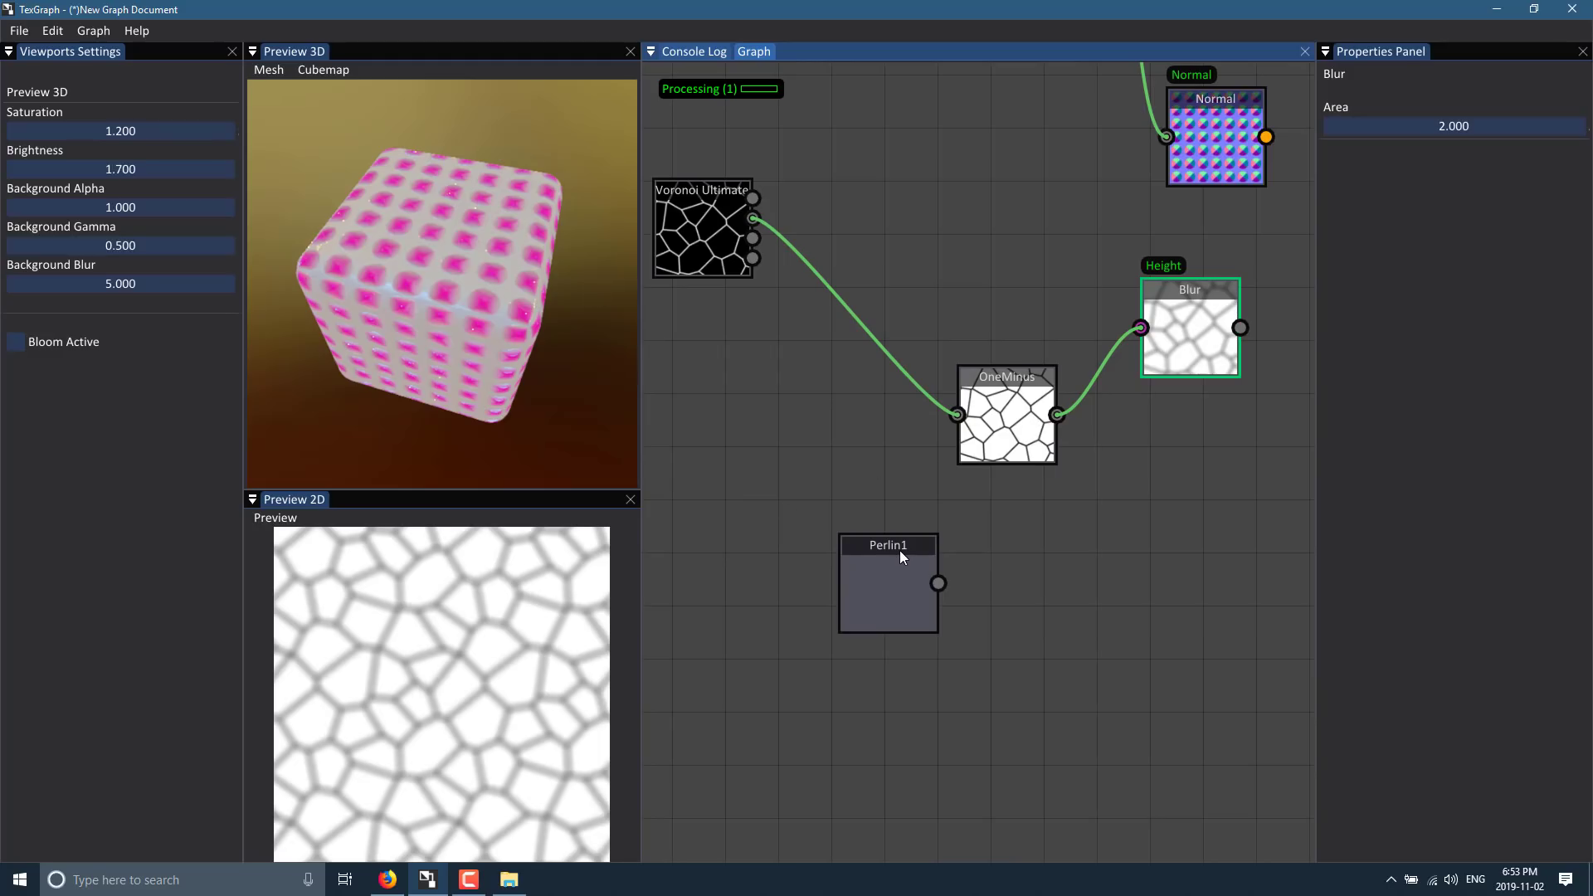
- Look over the graph-wide options and close them unchanged
click(91, 32)
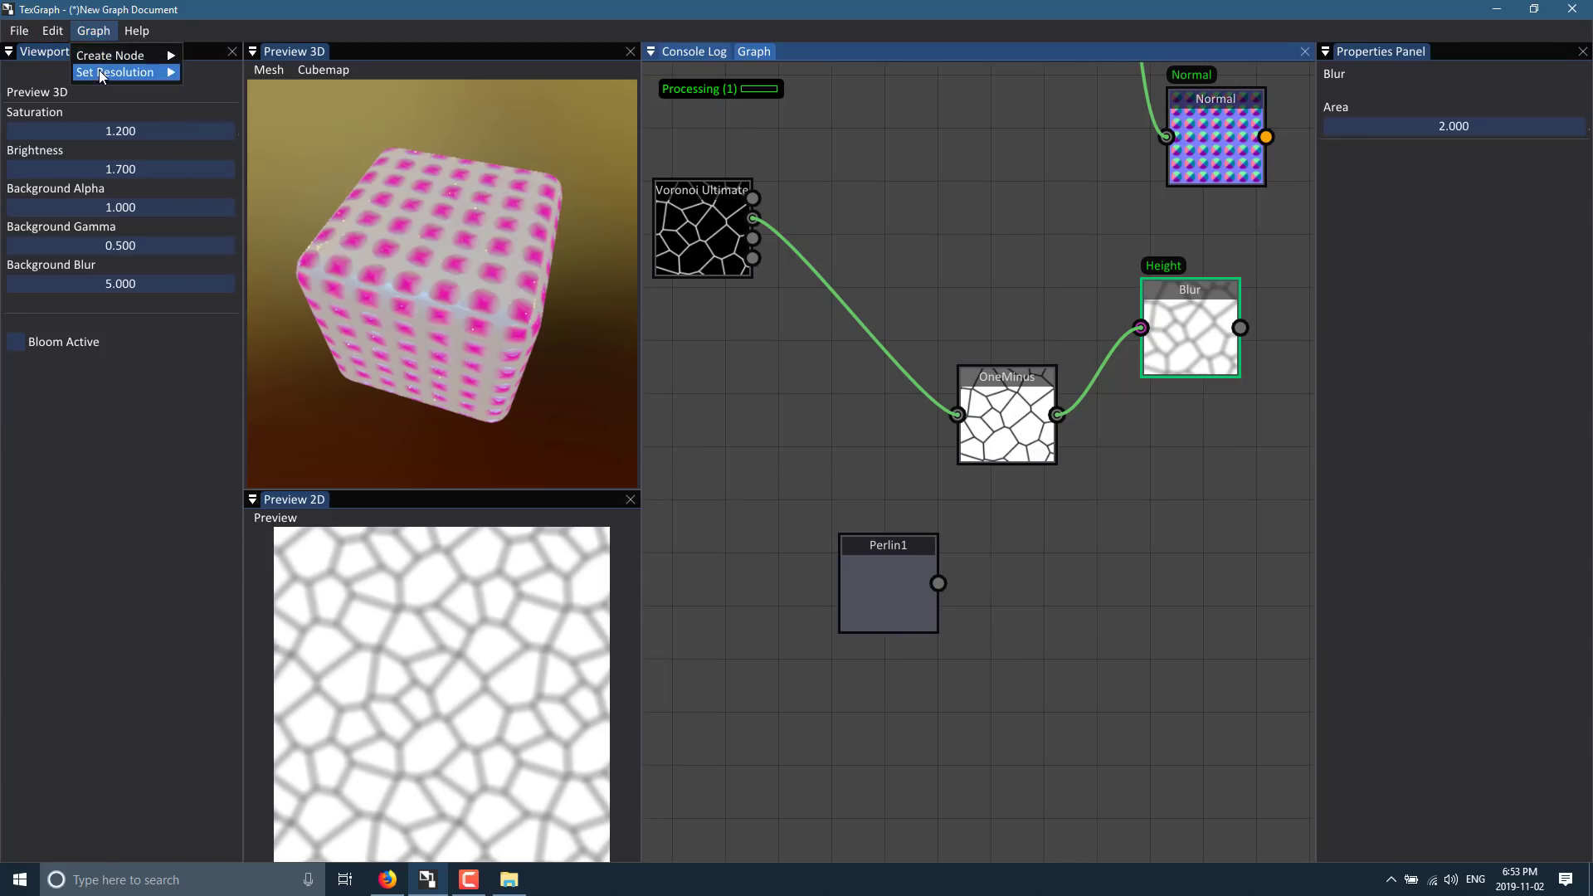
mouse_move(100, 73)
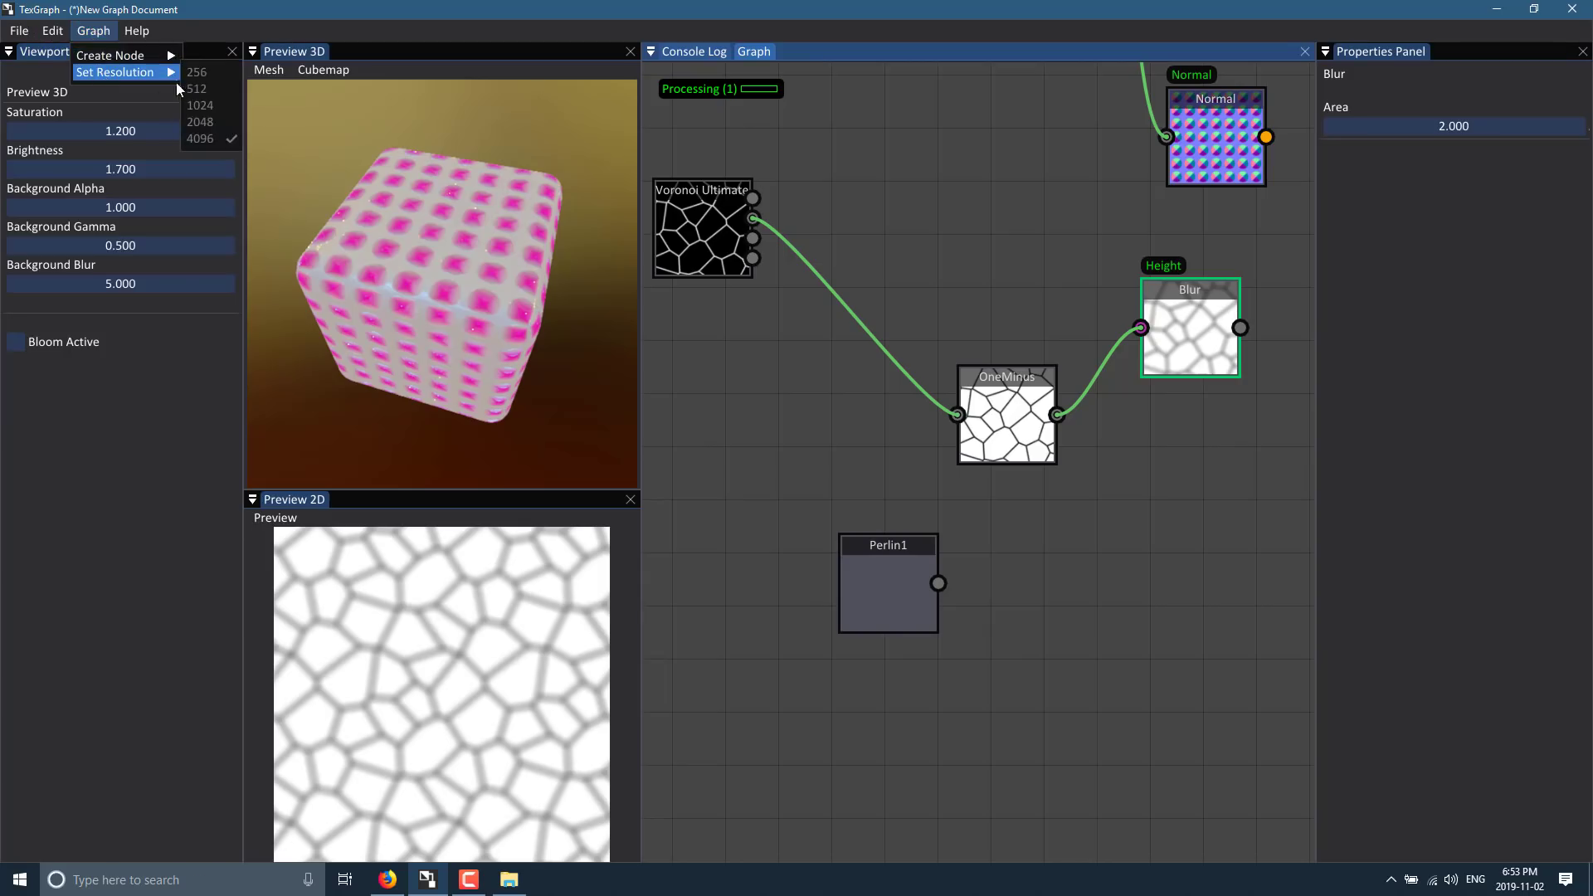
click(789, 519)
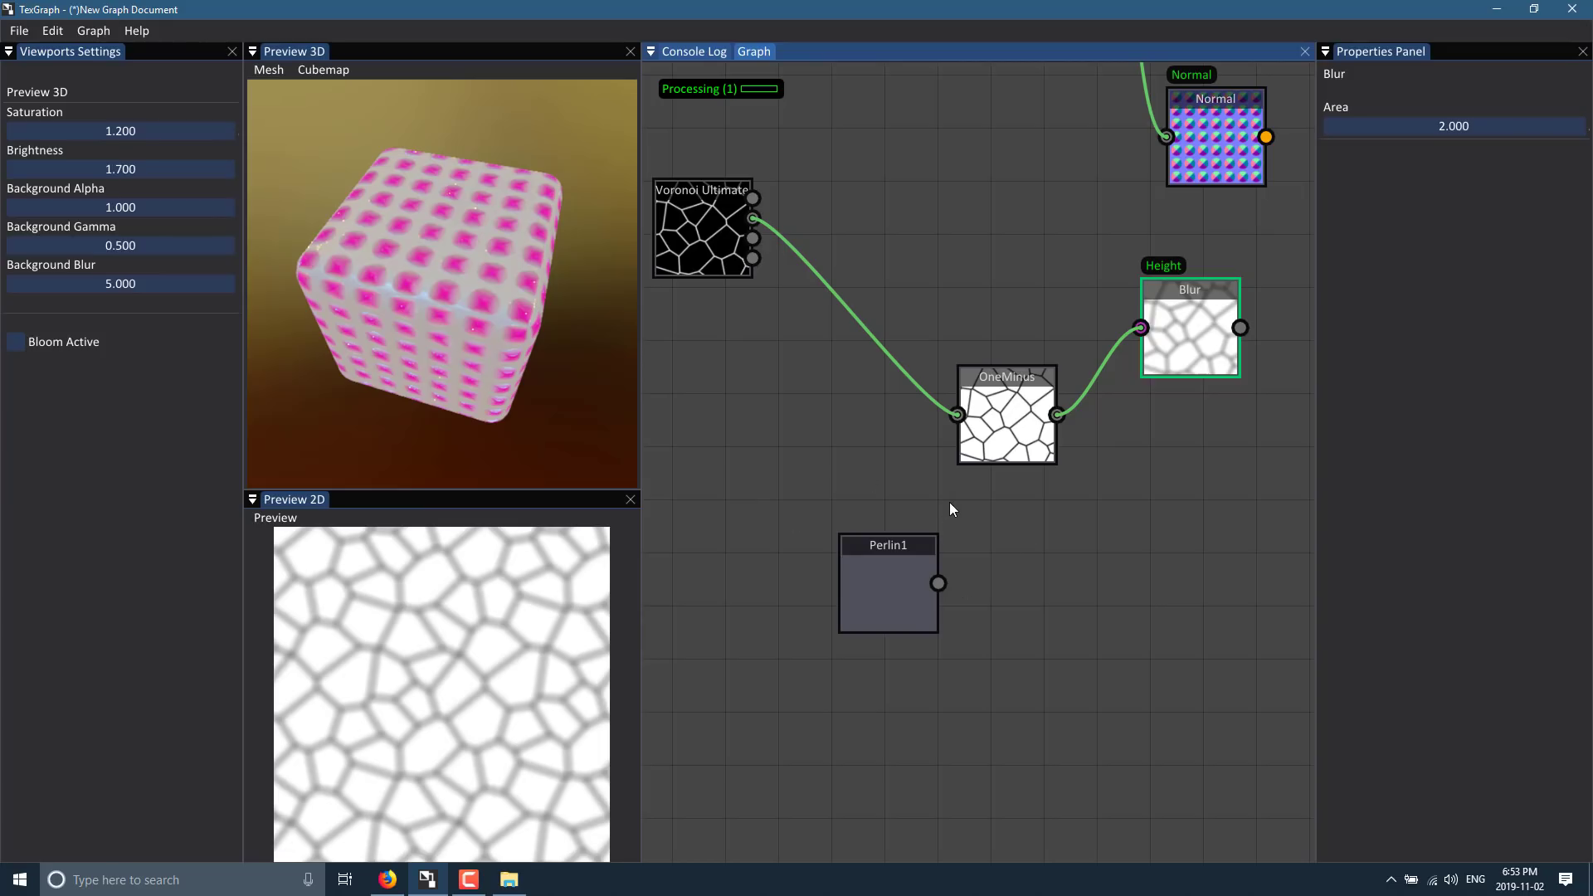
drag(799, 512, 951, 533)
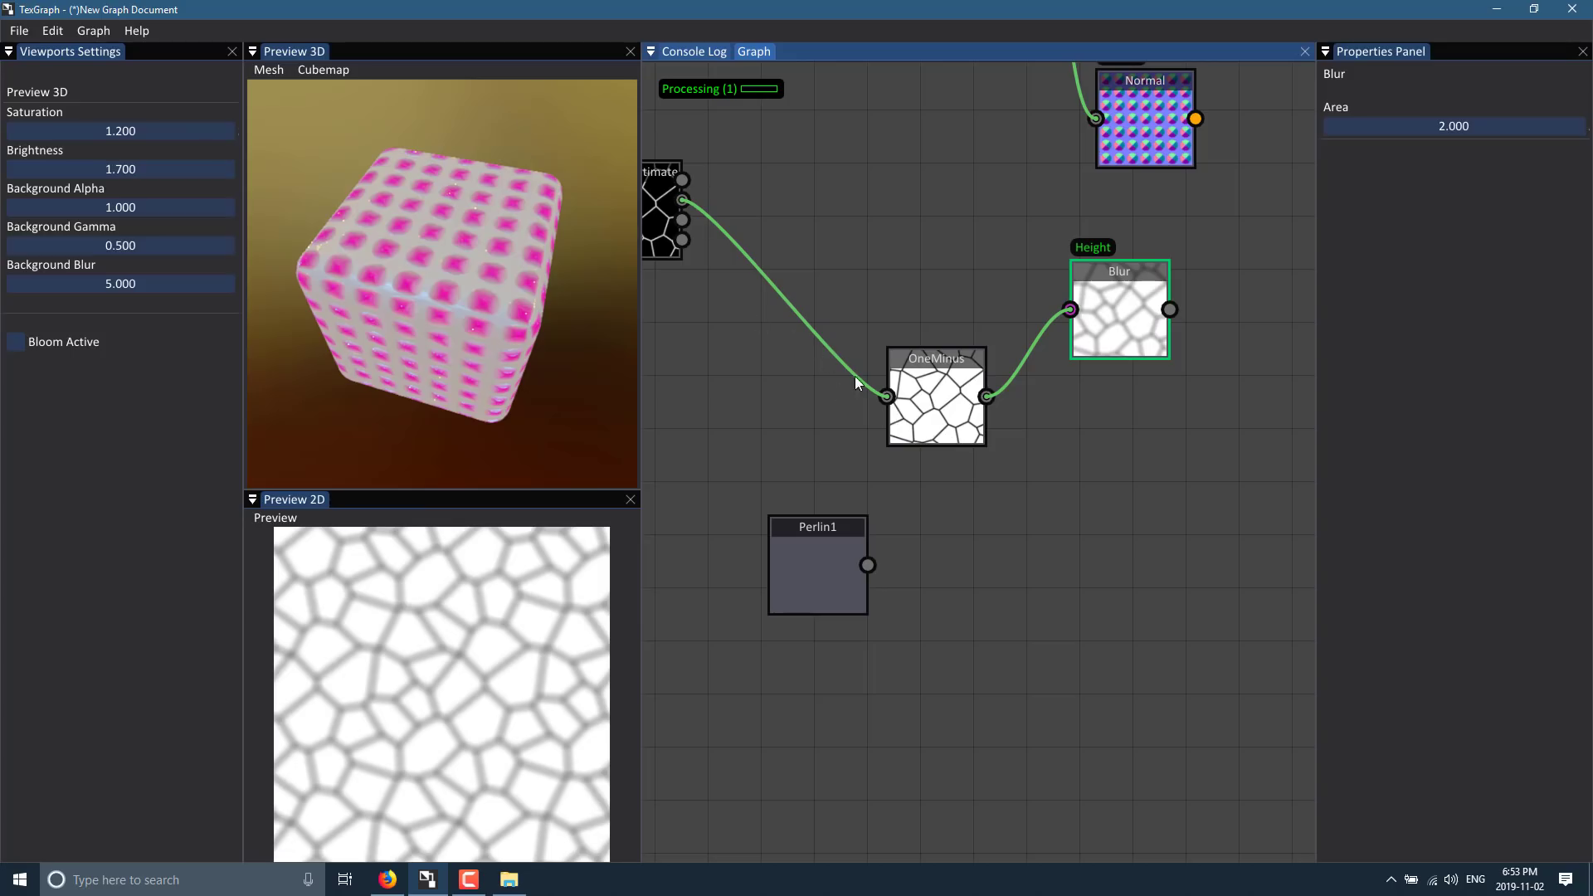
- Delete the Perlin1 node and centre the whole graph in view
drag(820, 533, 909, 606)
key(Delete)
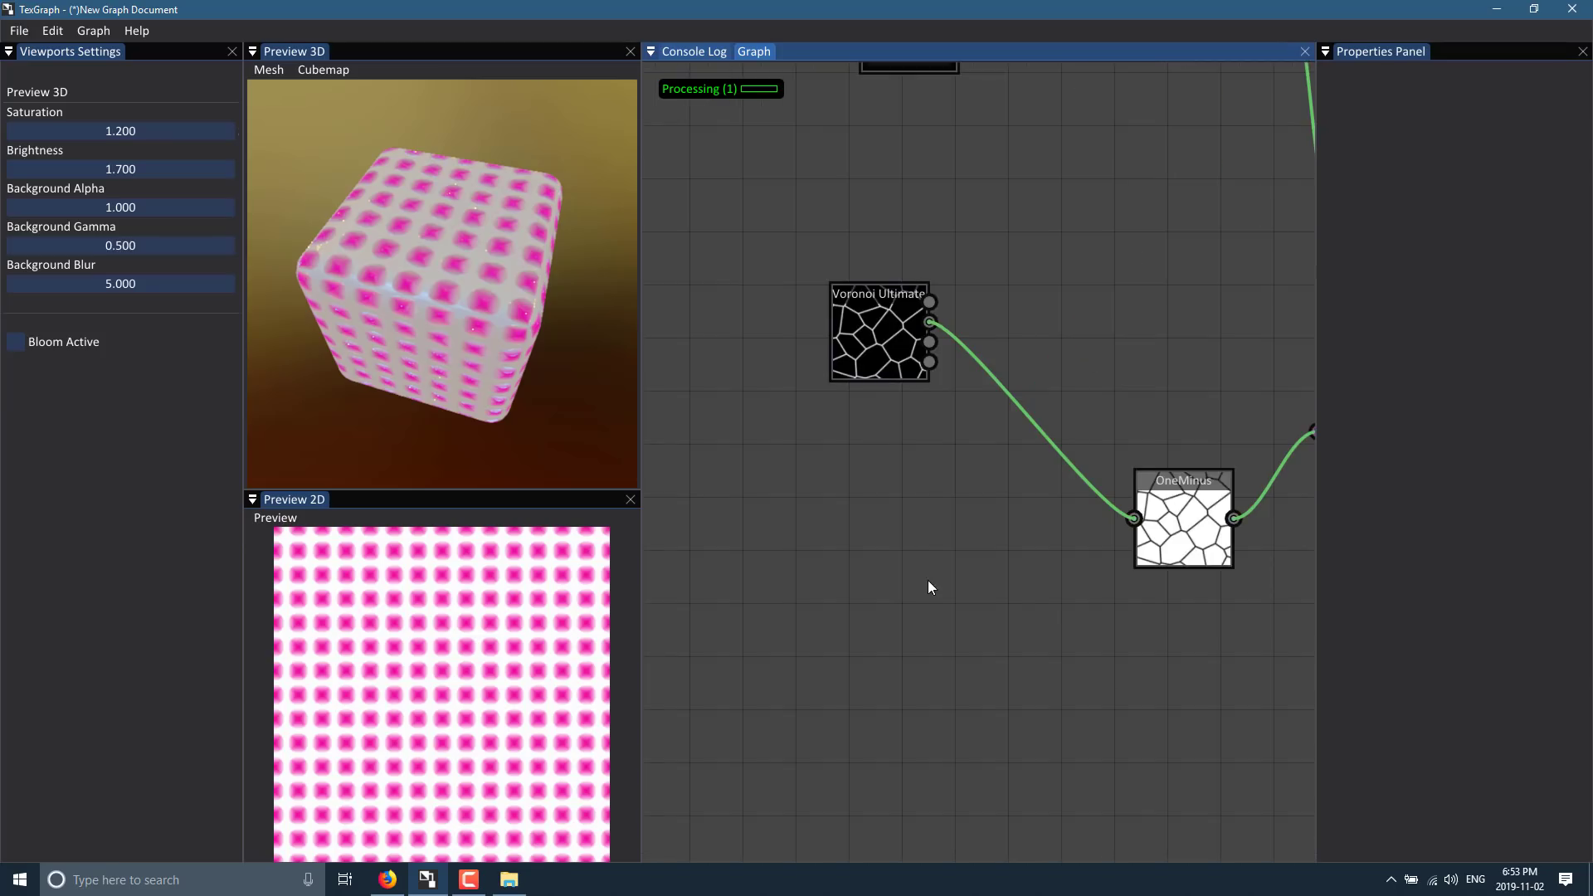
scroll(927, 580, down, 1)
drag(1071, 387, 872, 565)
scroll(873, 565, down, 1)
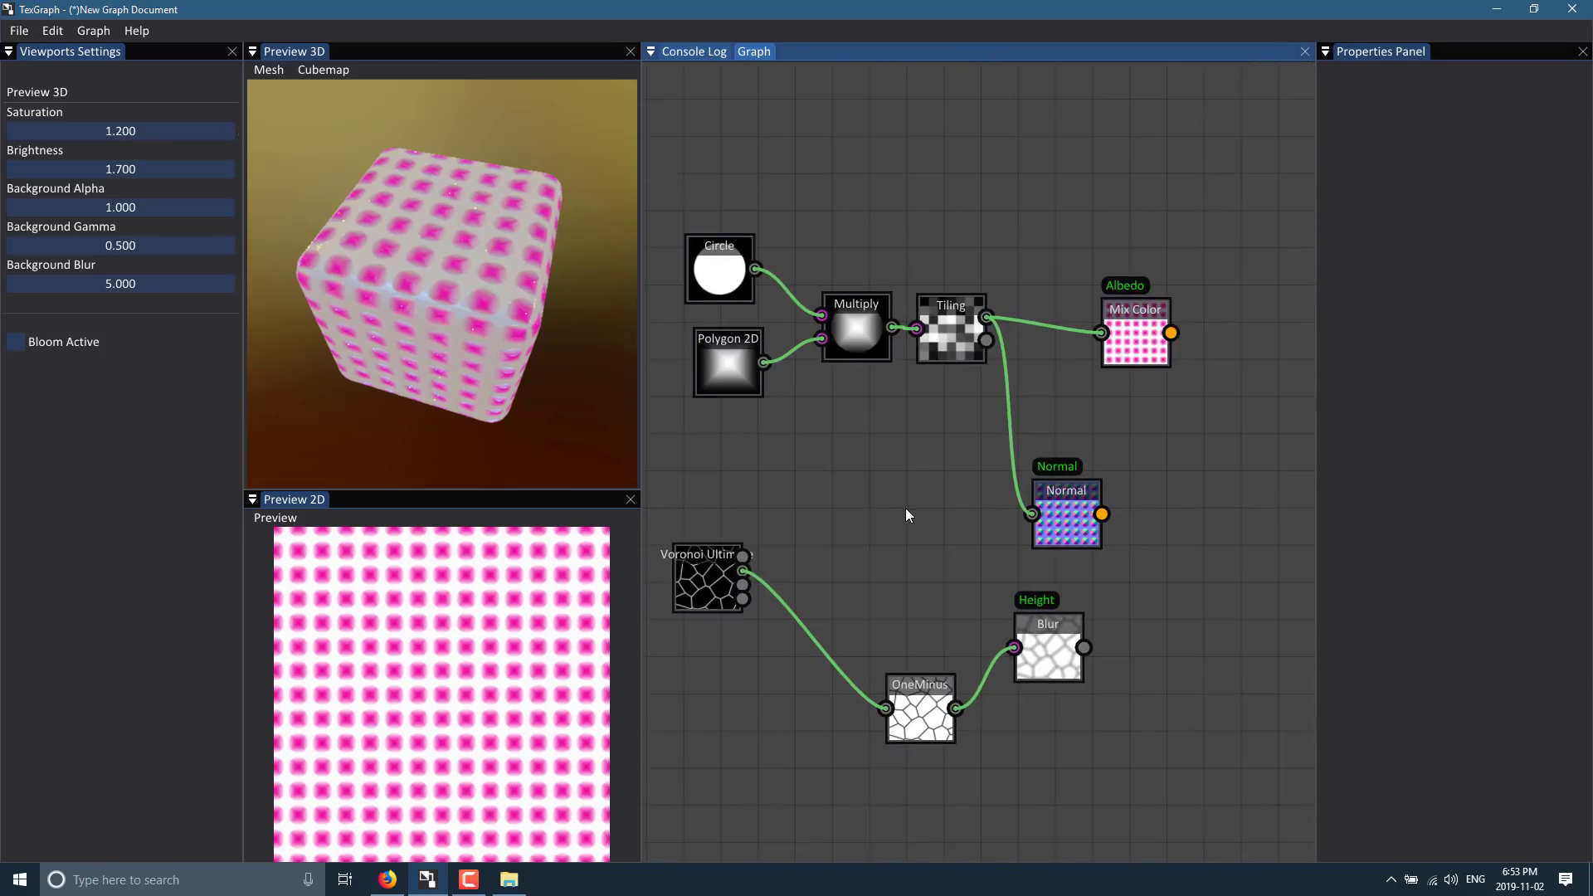
drag(888, 462, 882, 325)
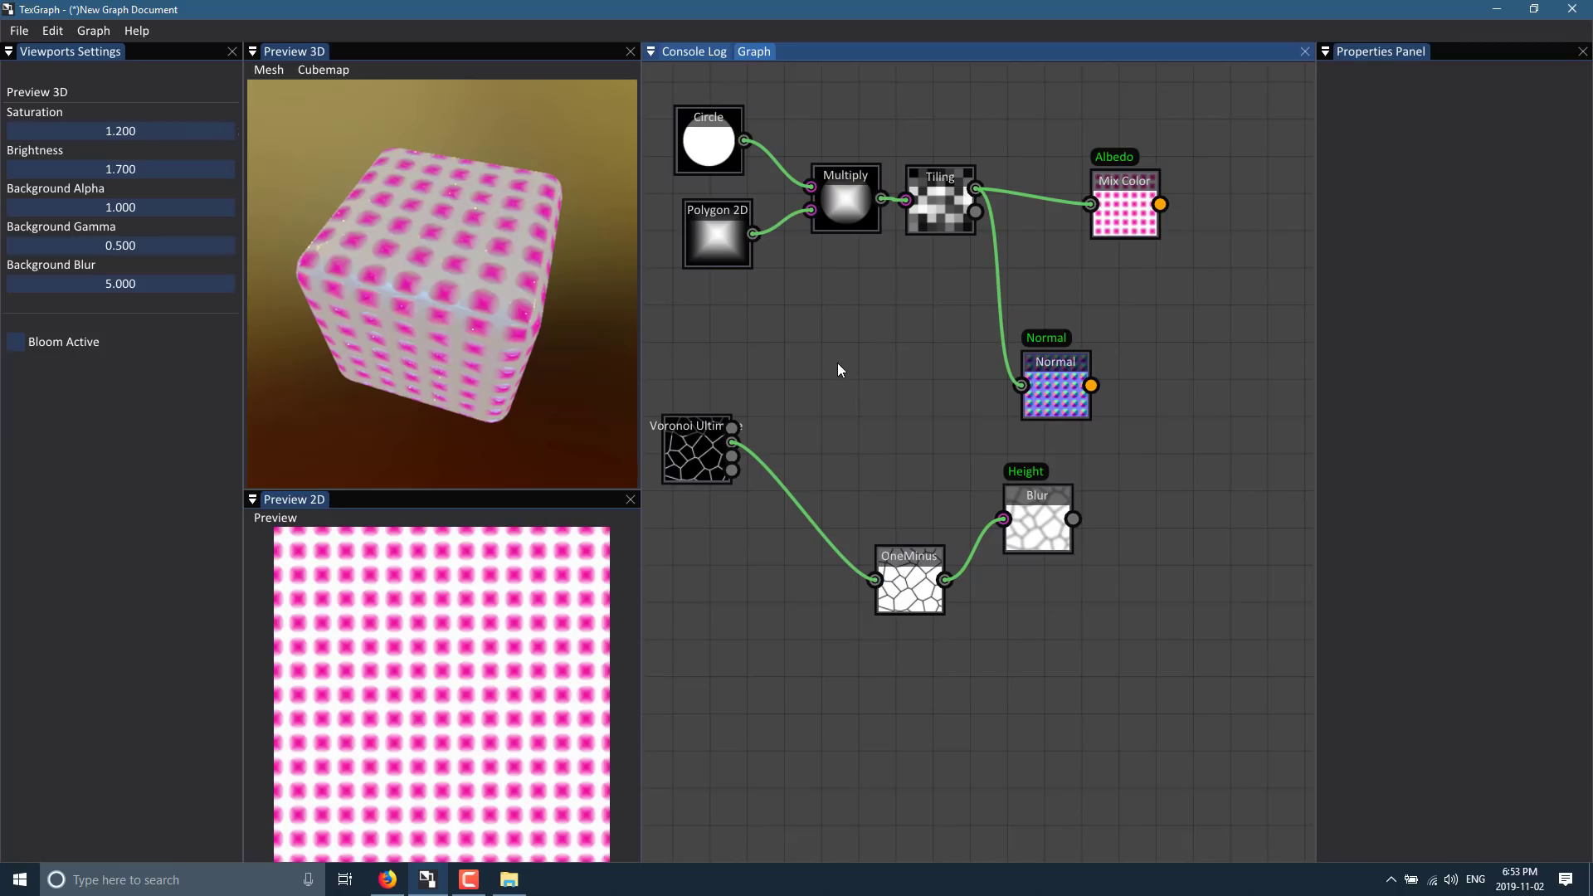
- Set the graph resolution to 1024
click(94, 31)
mouse_move(111, 81)
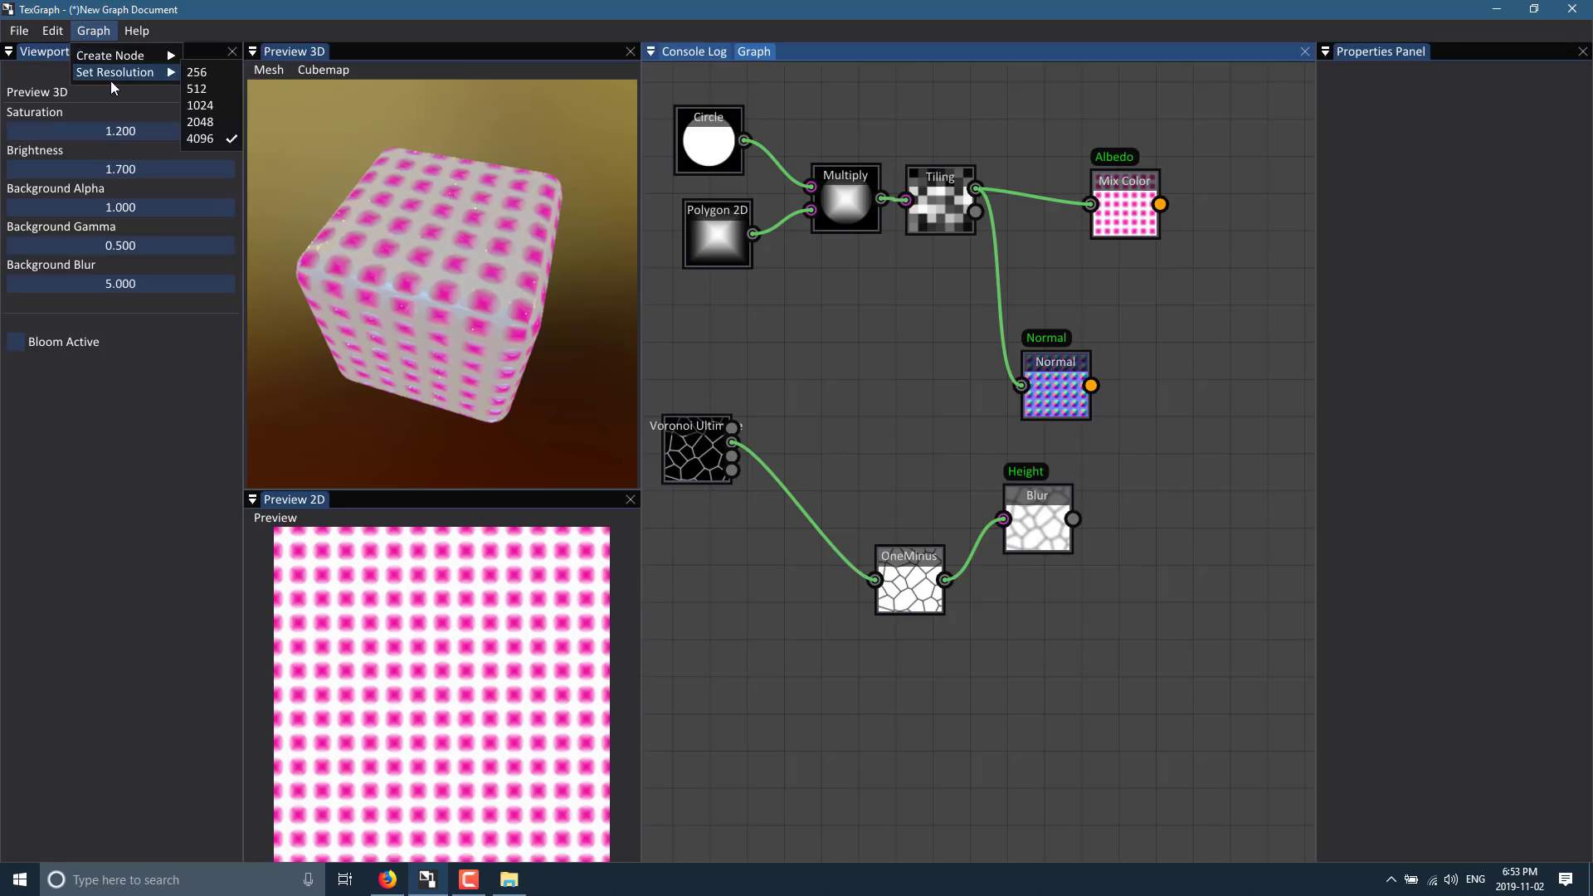
click(200, 106)
drag(860, 472, 899, 344)
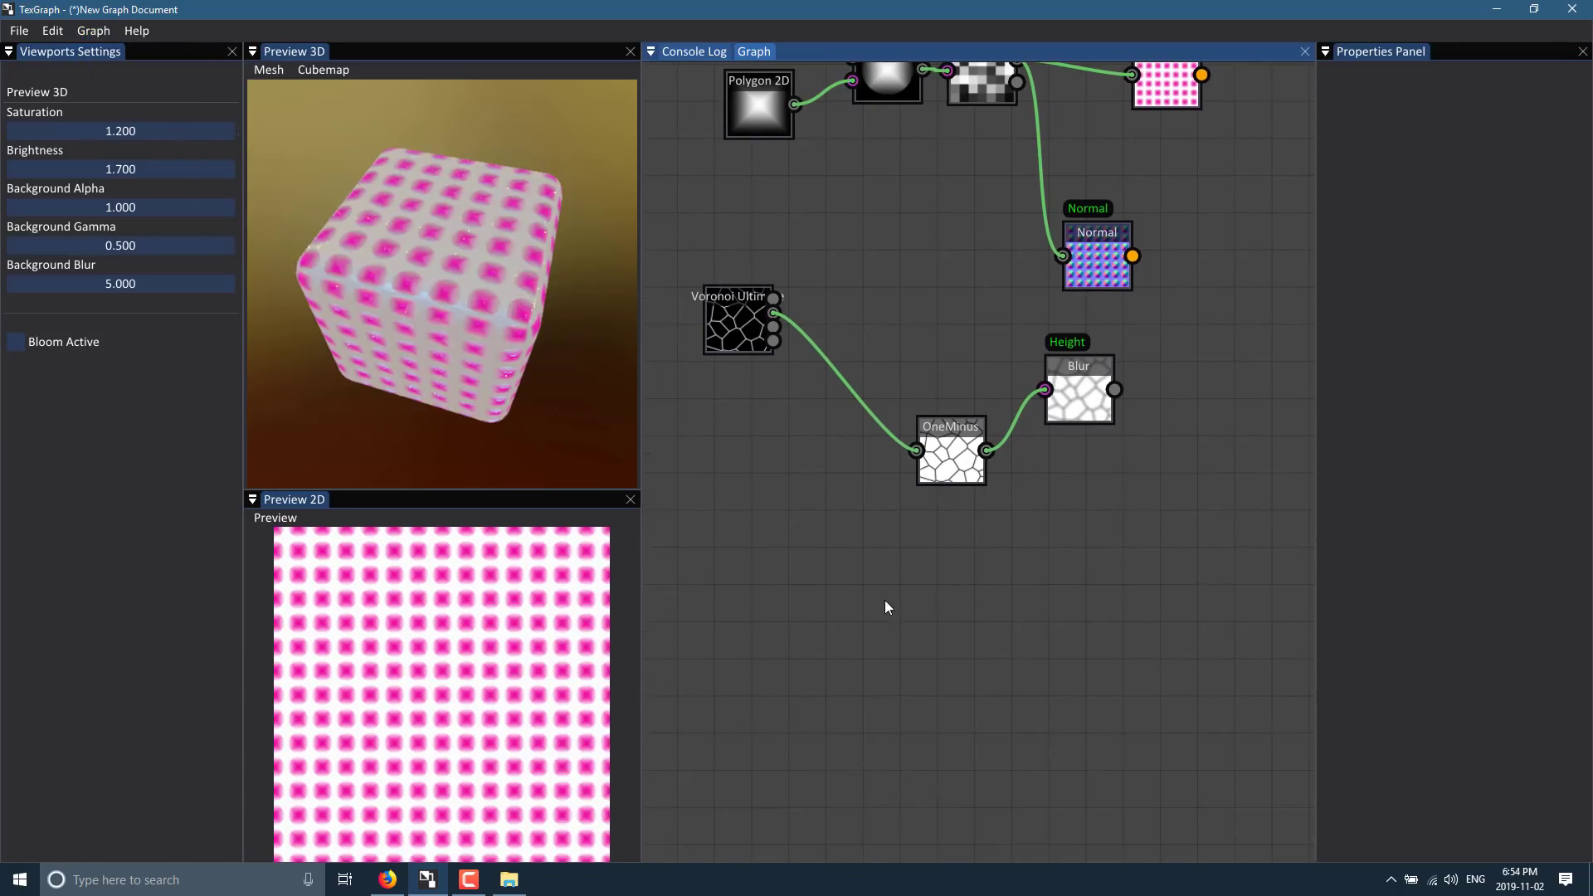
- Add a Perlin1 noise node and place it below and left of OneMinus
right_click(885, 600)
mouse_move(926, 657)
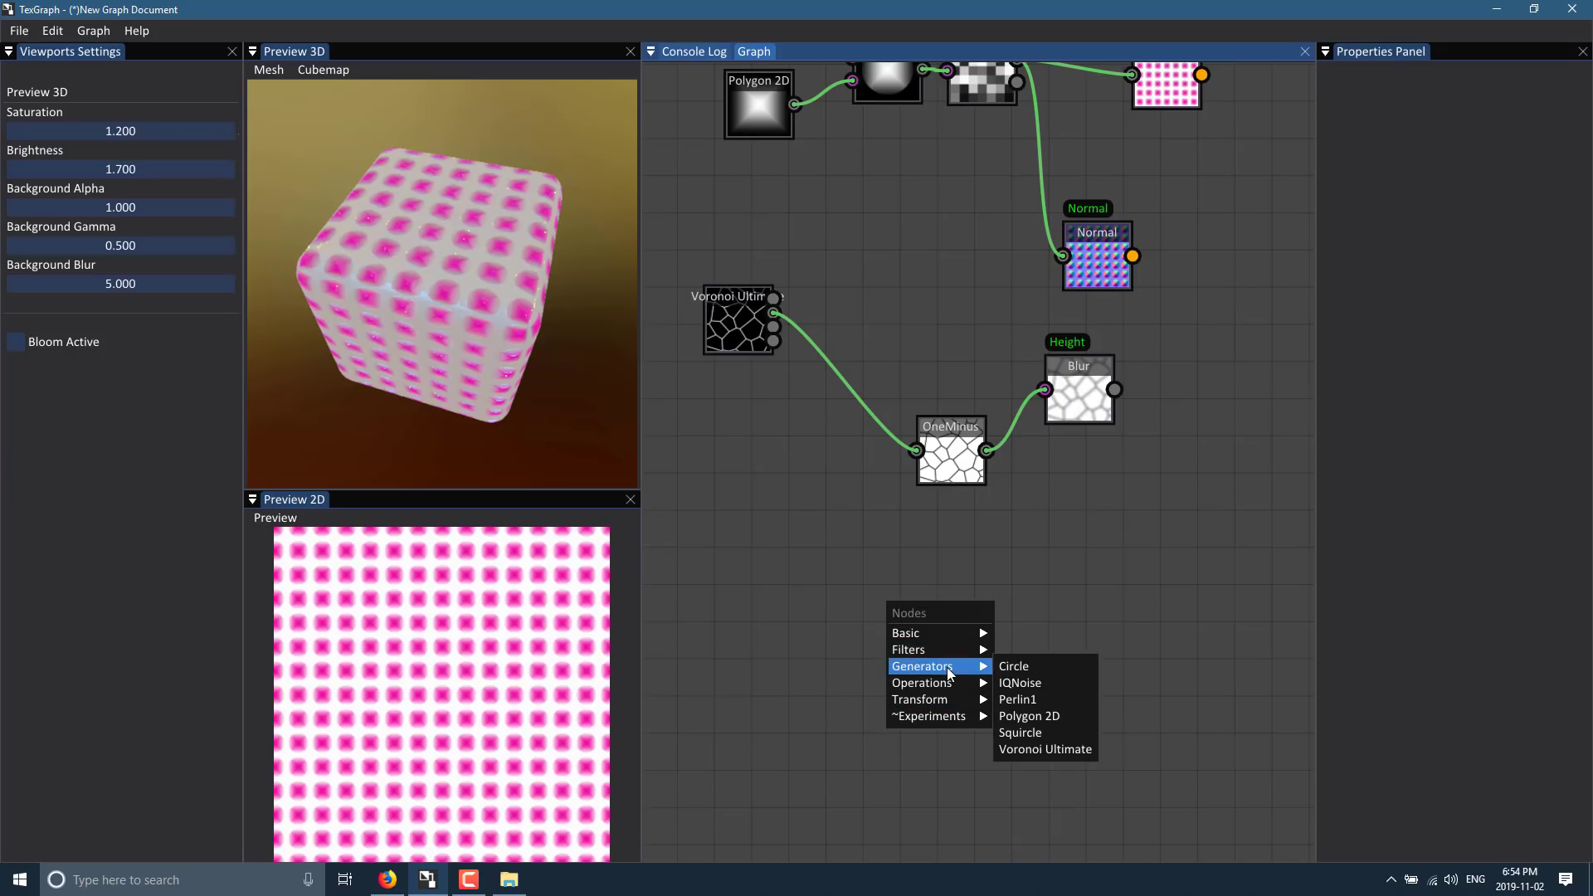
click(1016, 700)
drag(914, 609, 827, 539)
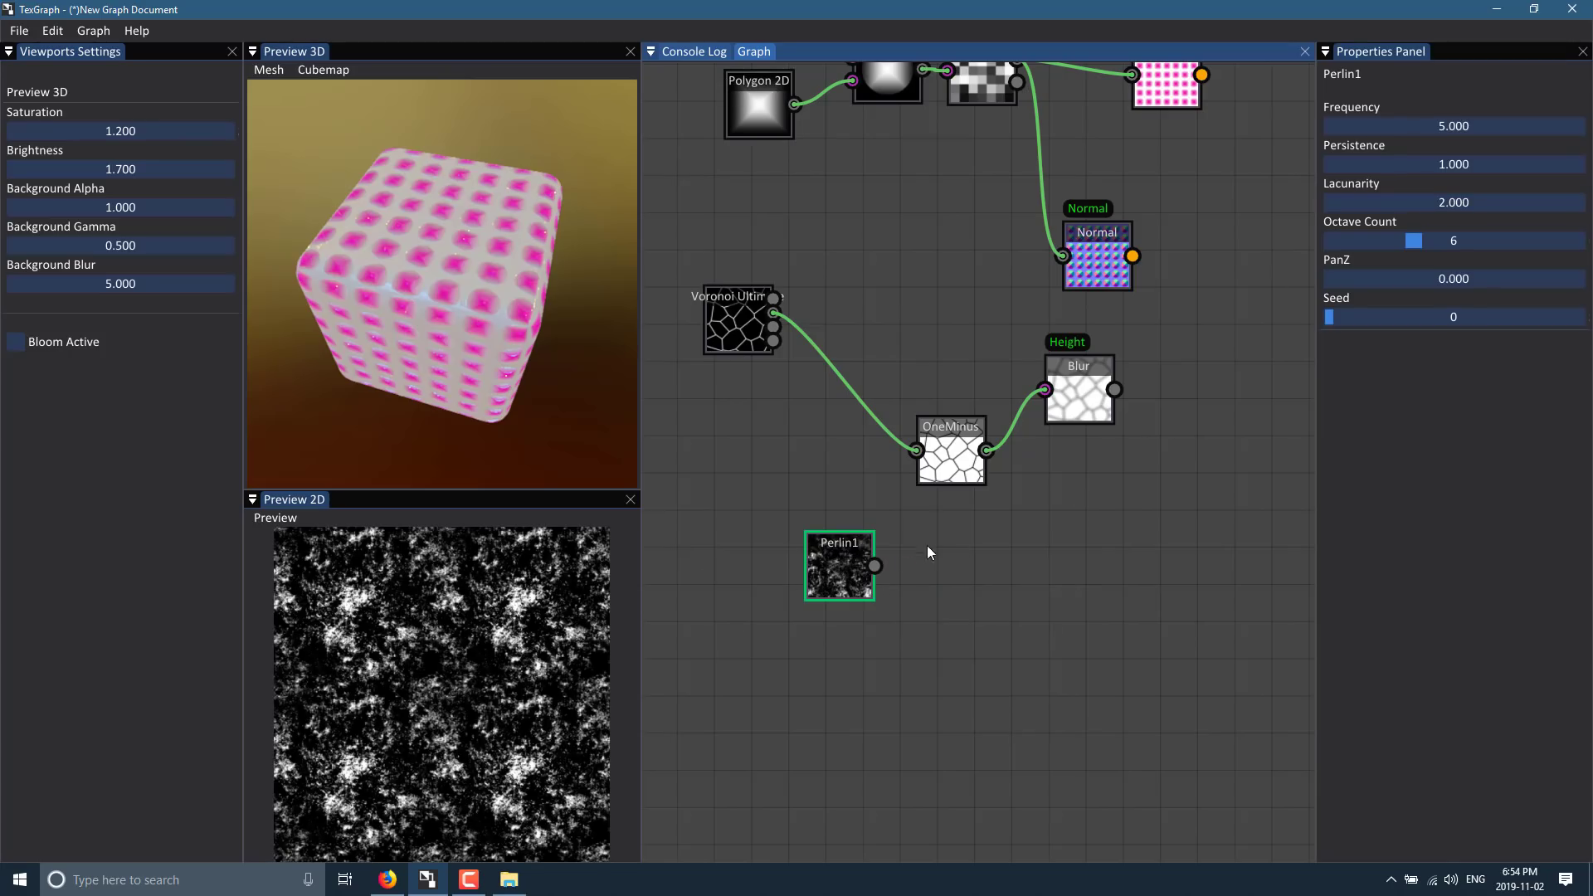
drag(819, 544, 726, 556)
- Add a Raymarch experiment node right of Perlin1 and frame all nodes
right_click(918, 601)
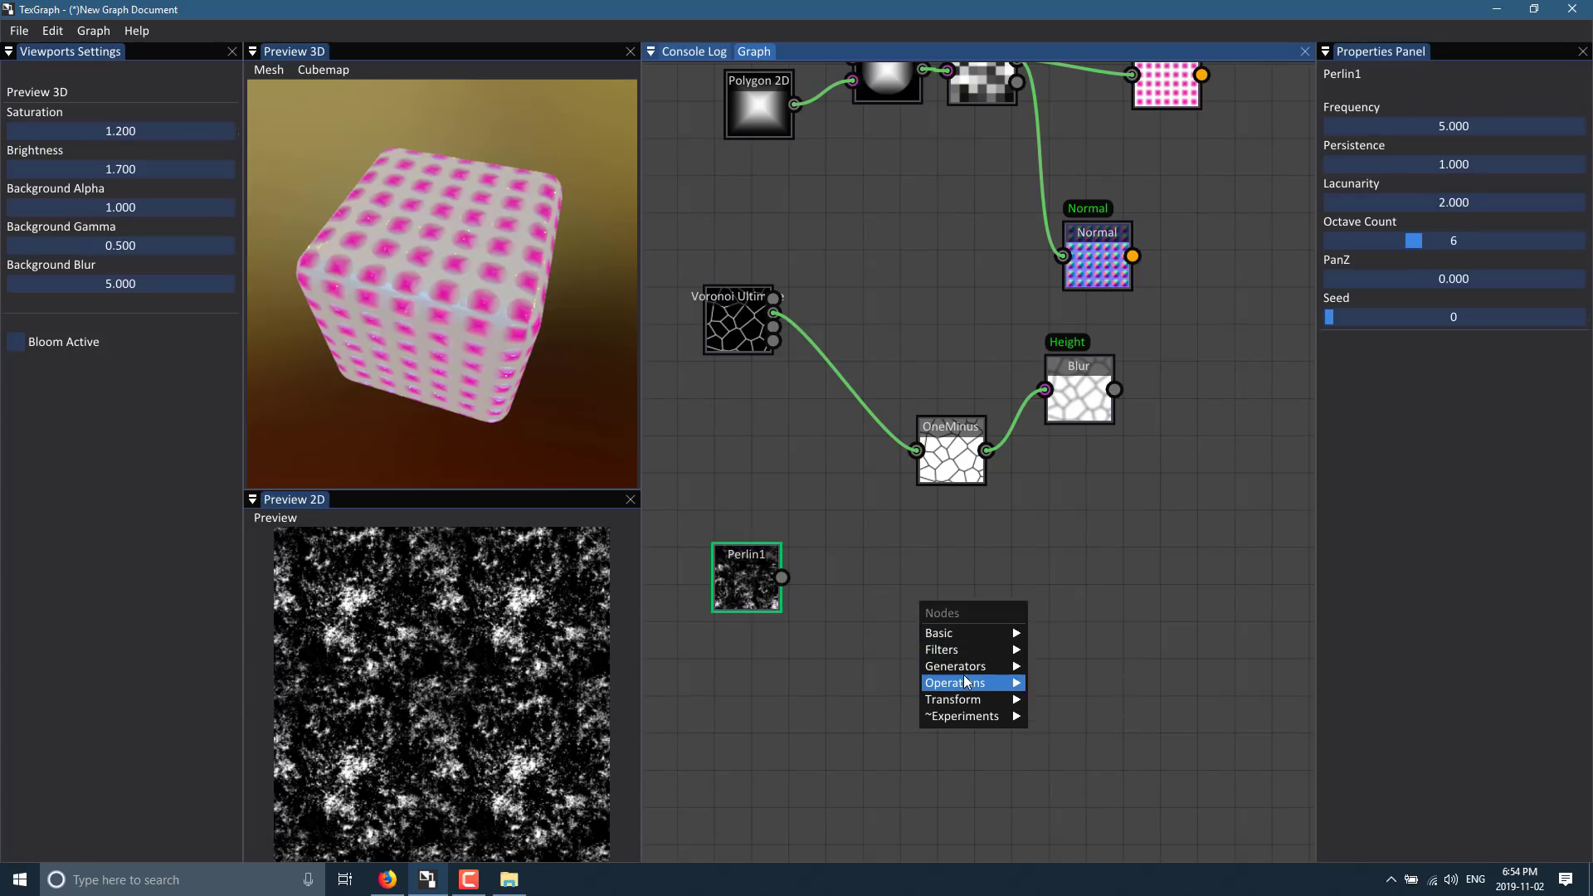
mouse_move(967, 683)
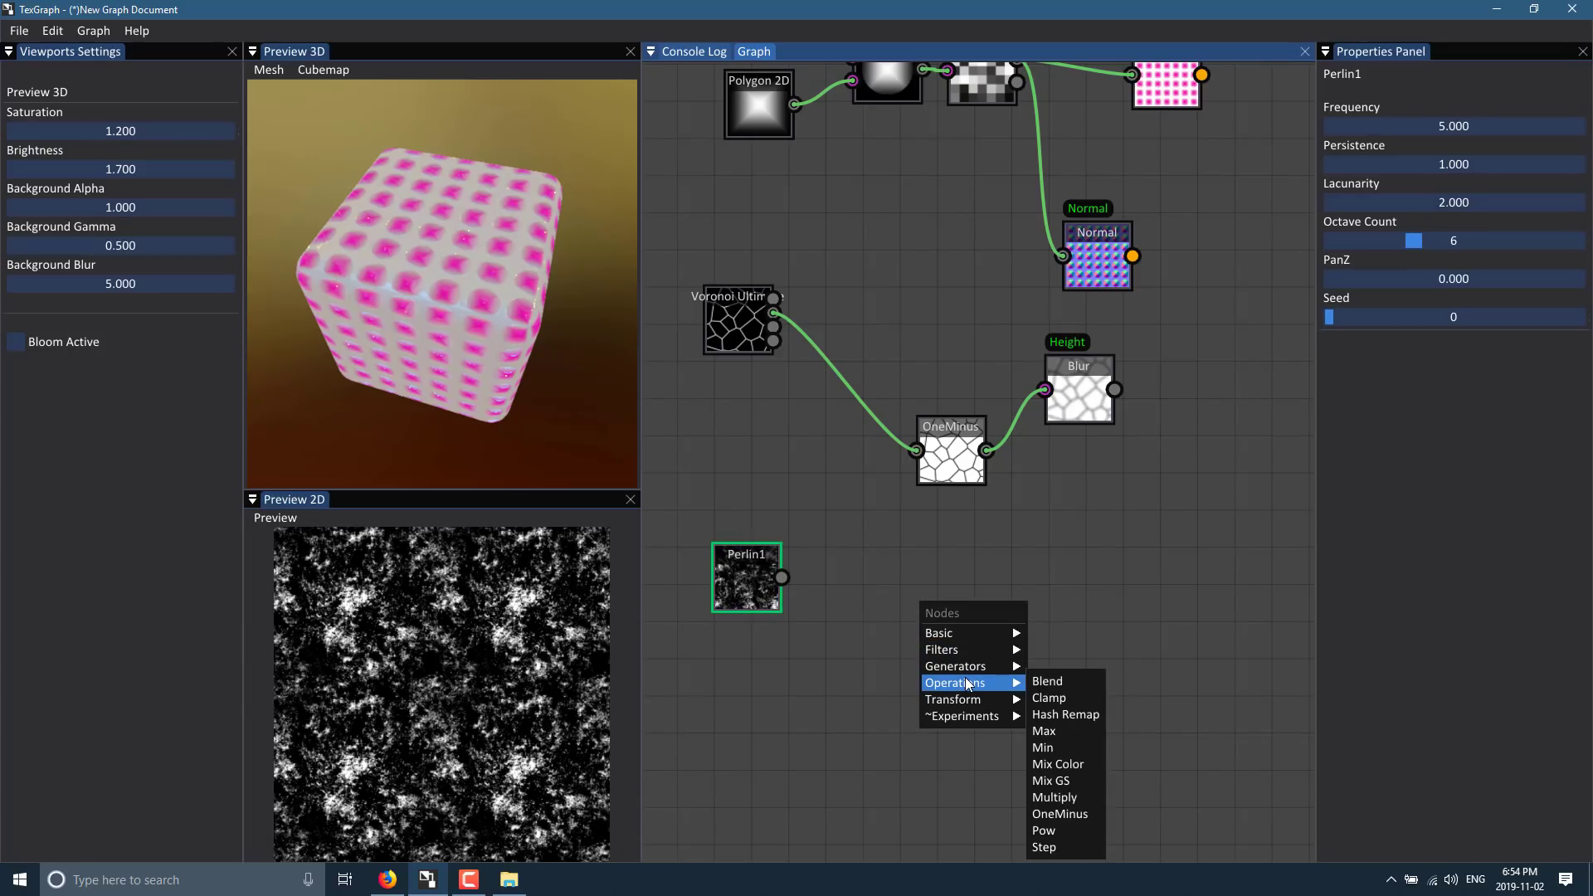
mouse_move(968, 718)
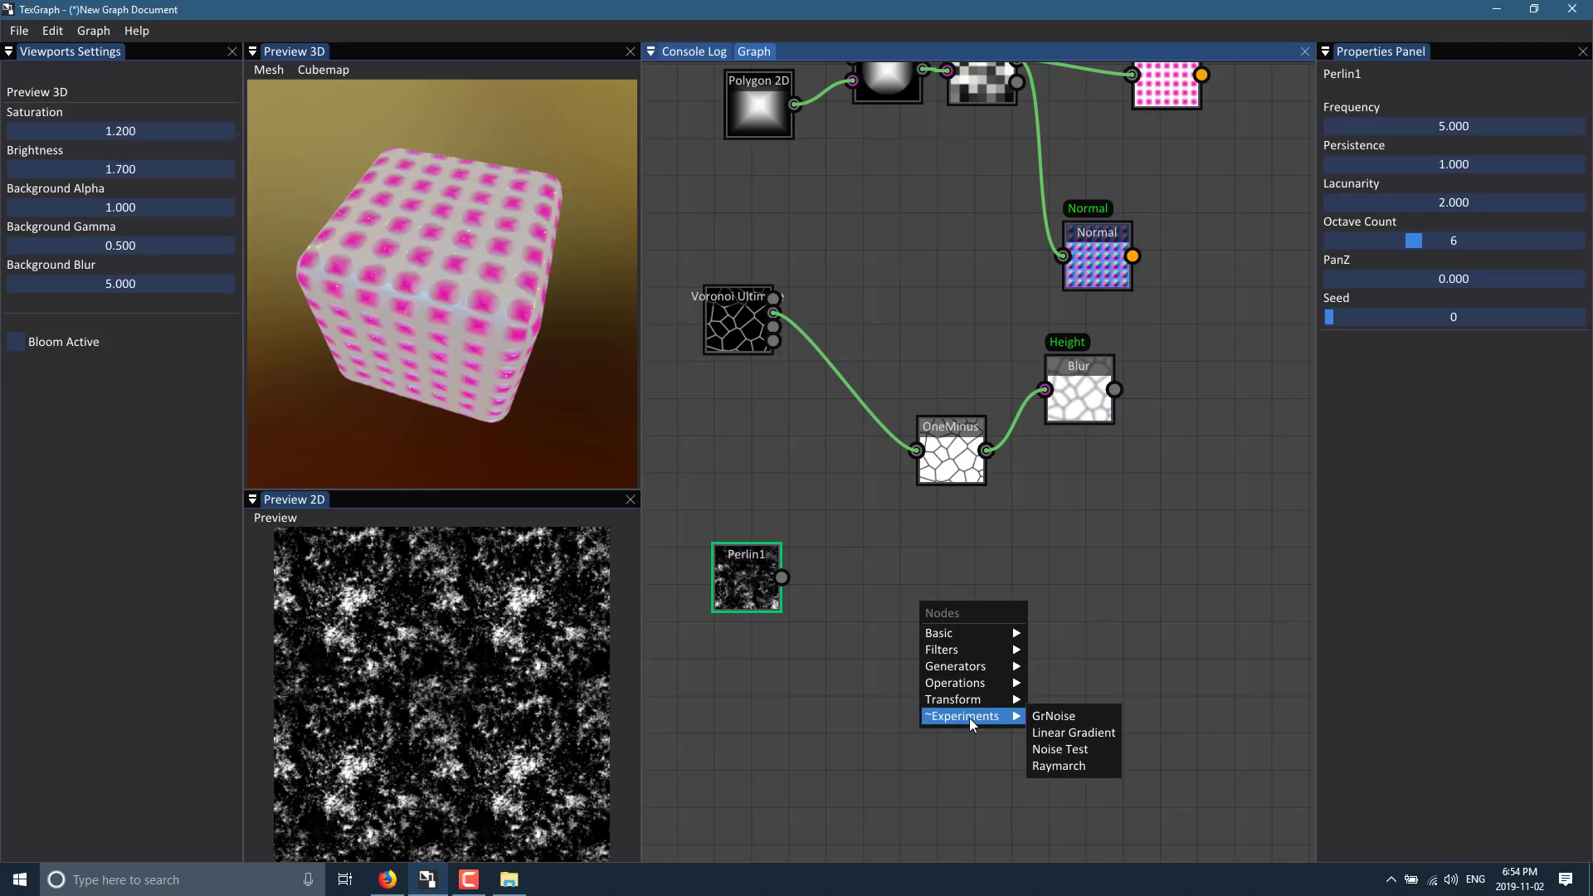
click(1070, 764)
drag(957, 614, 919, 589)
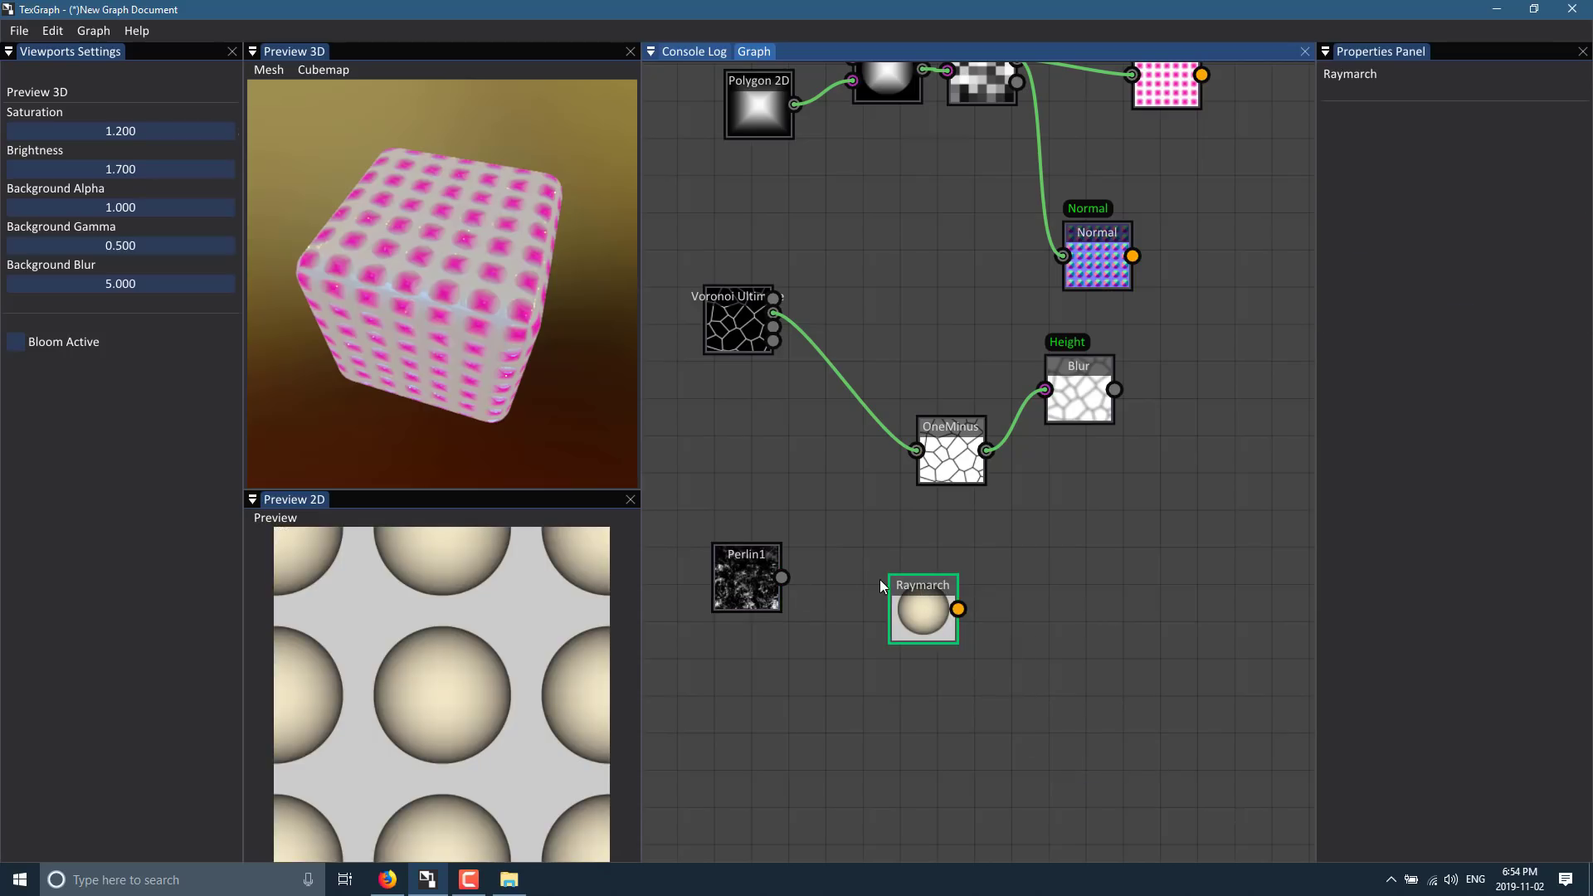
key(f)
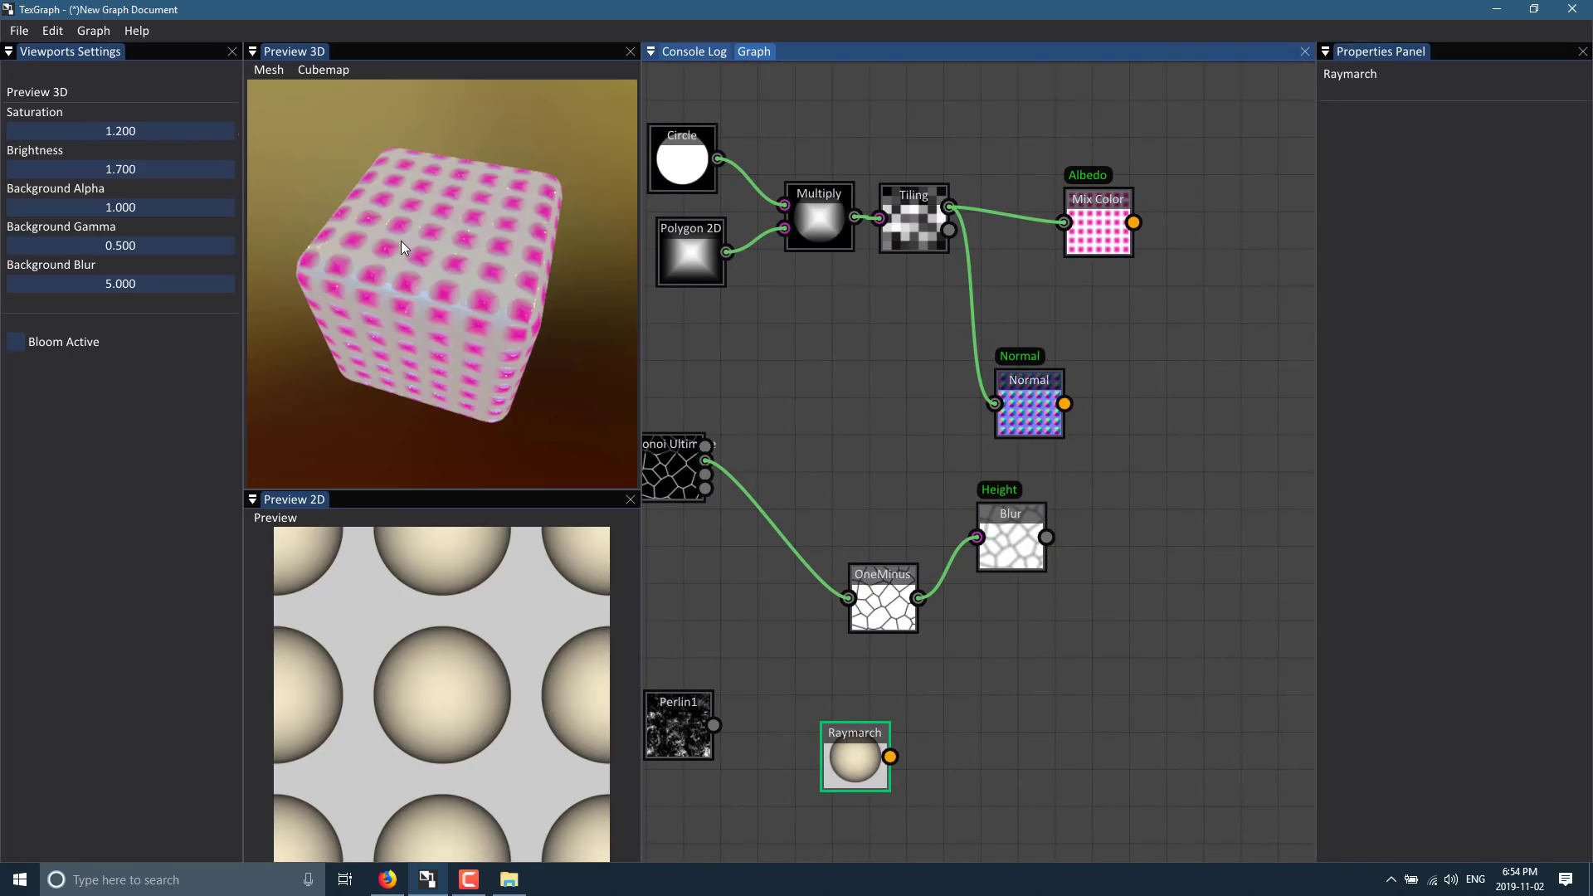
- Open the FummyBricks example graph, discarding the unsaved changes
click(25, 32)
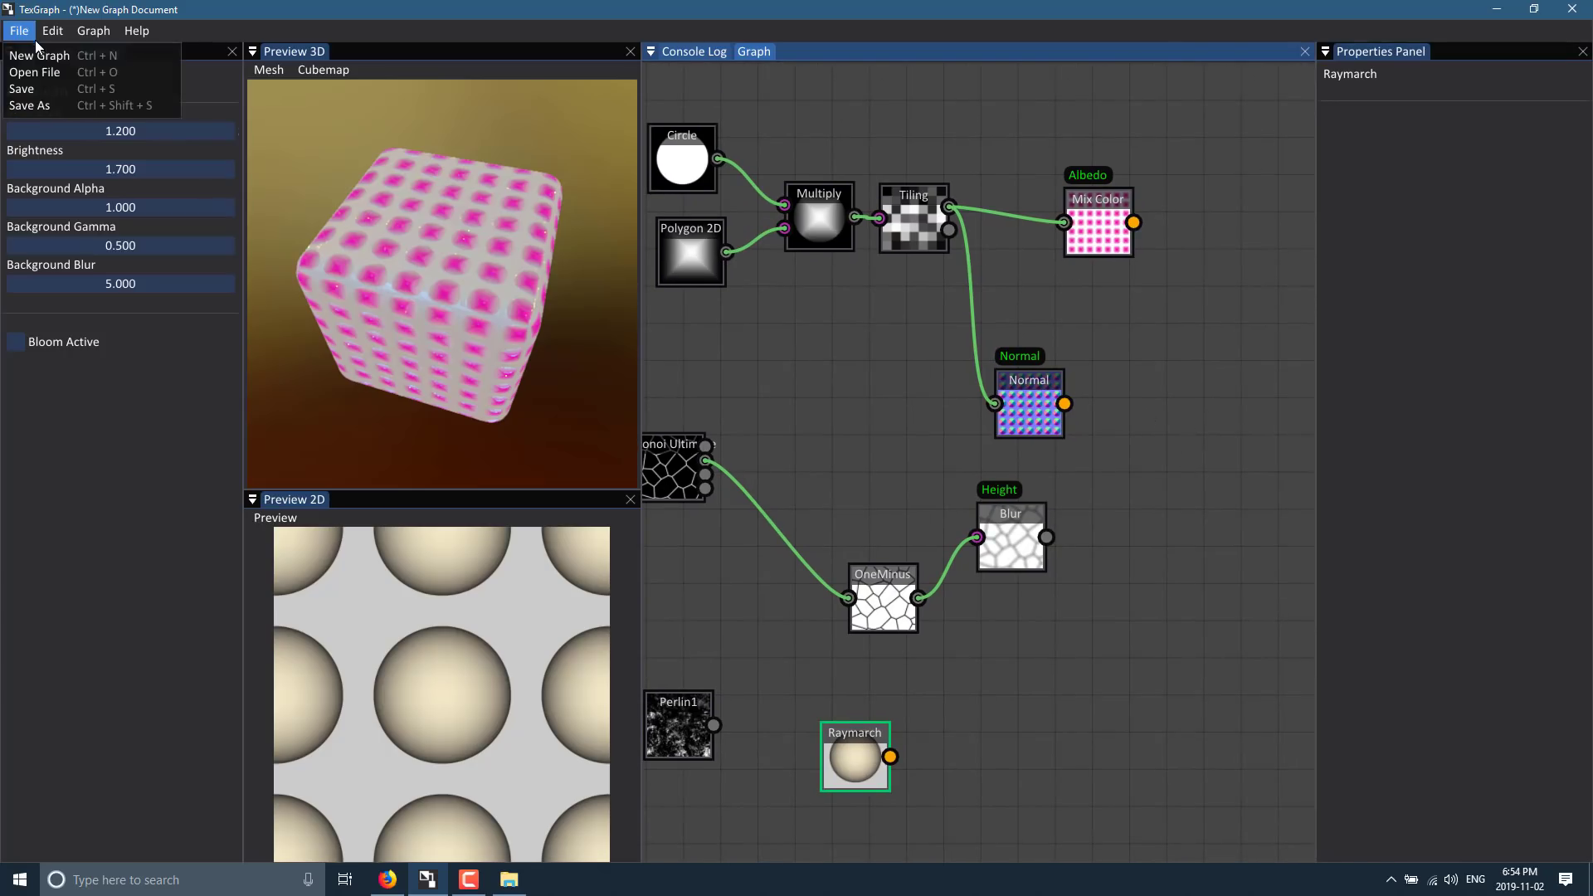
click(36, 72)
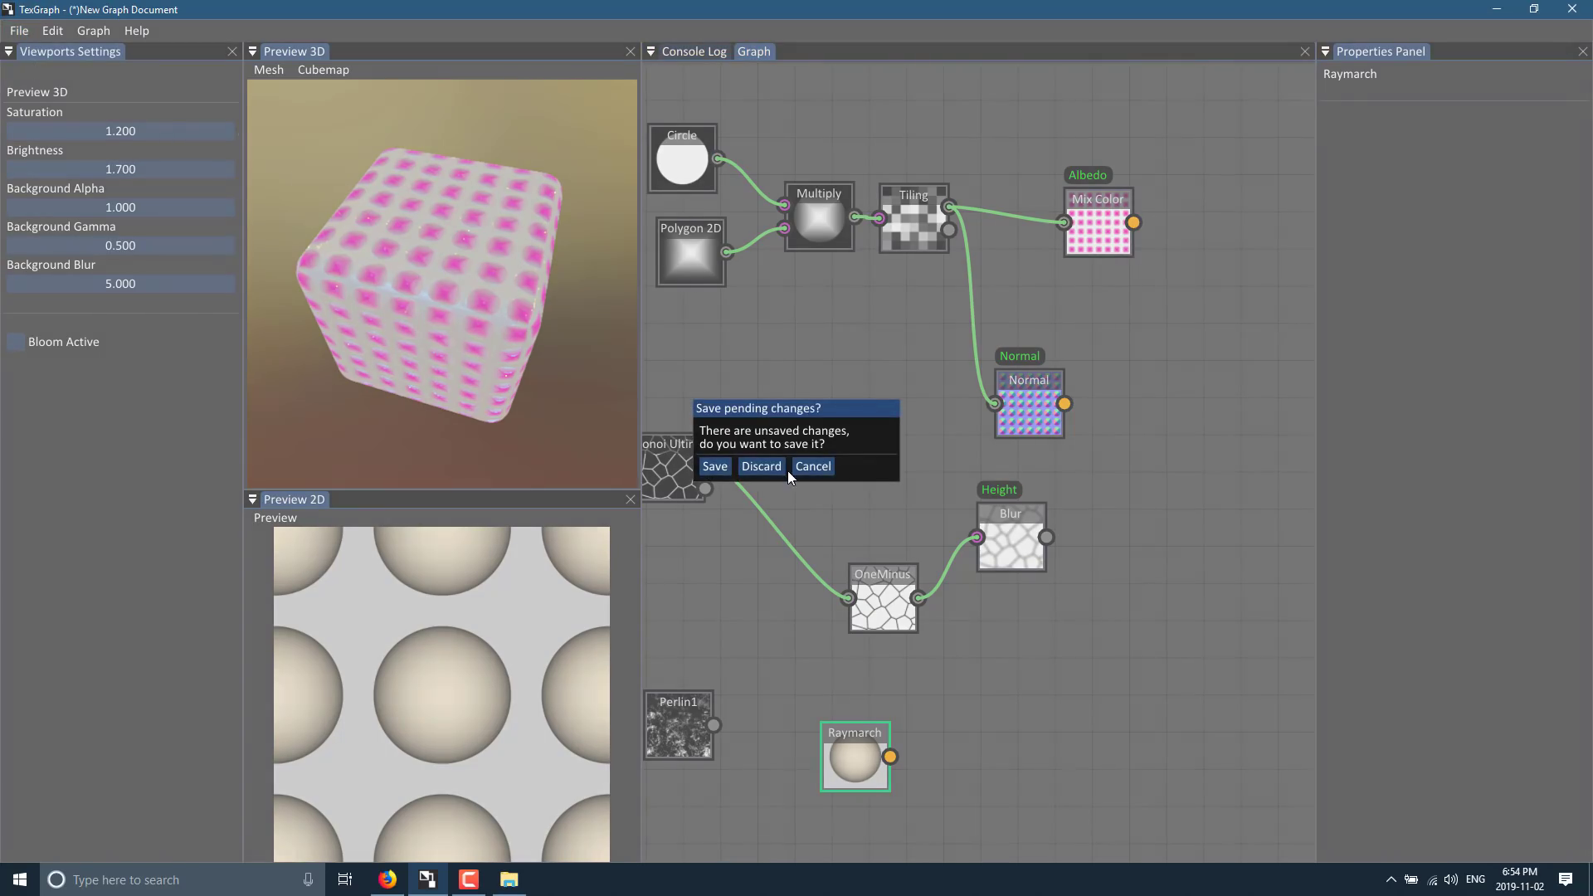
click(763, 466)
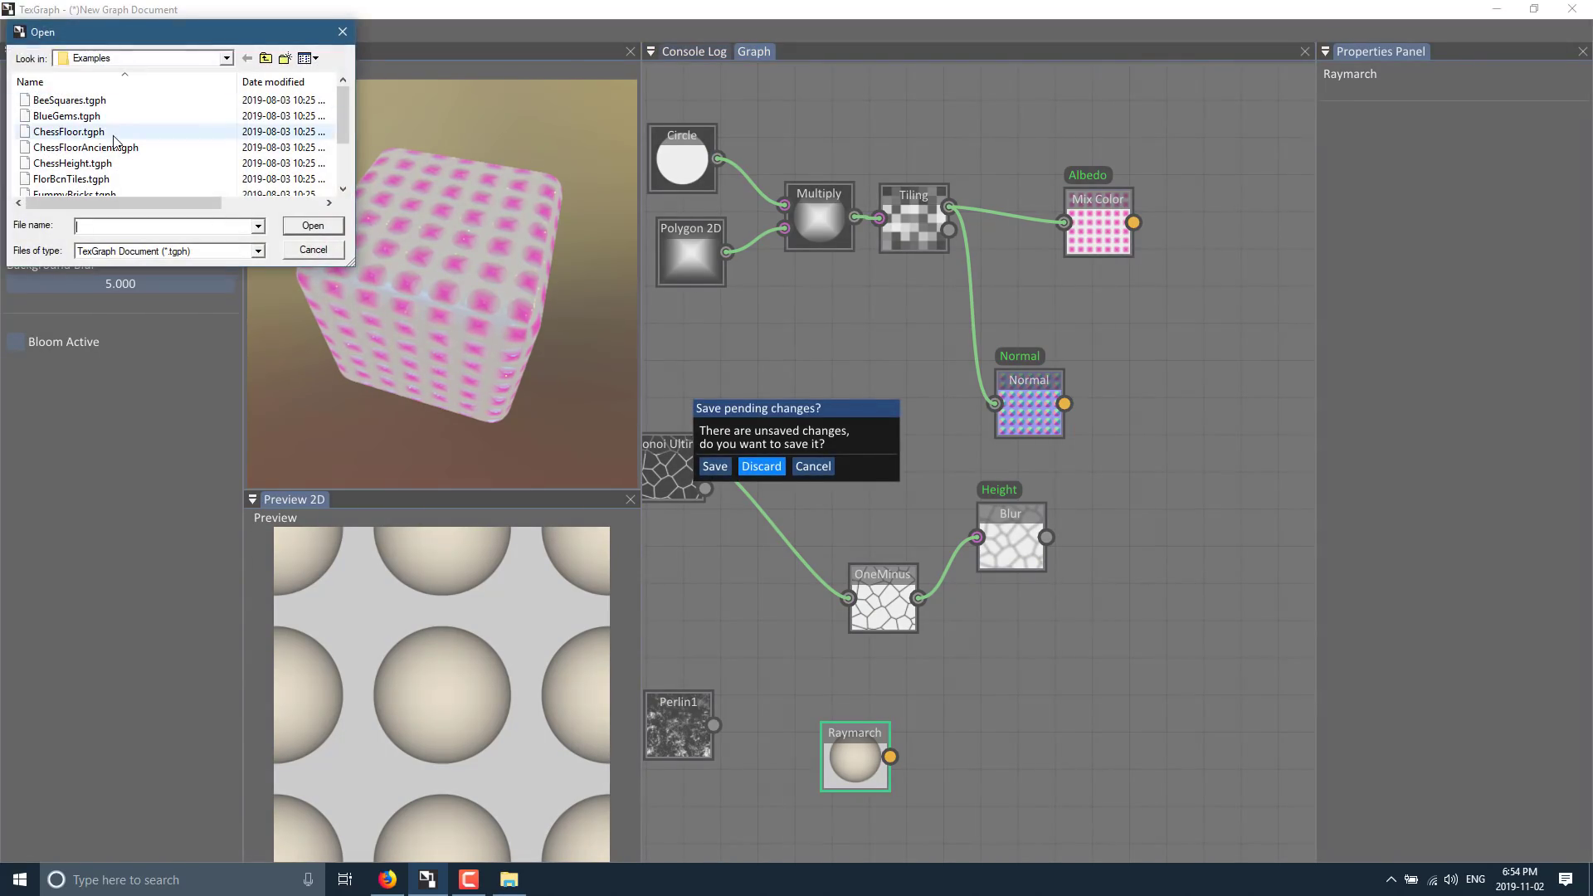
scroll(108, 146, down, 3)
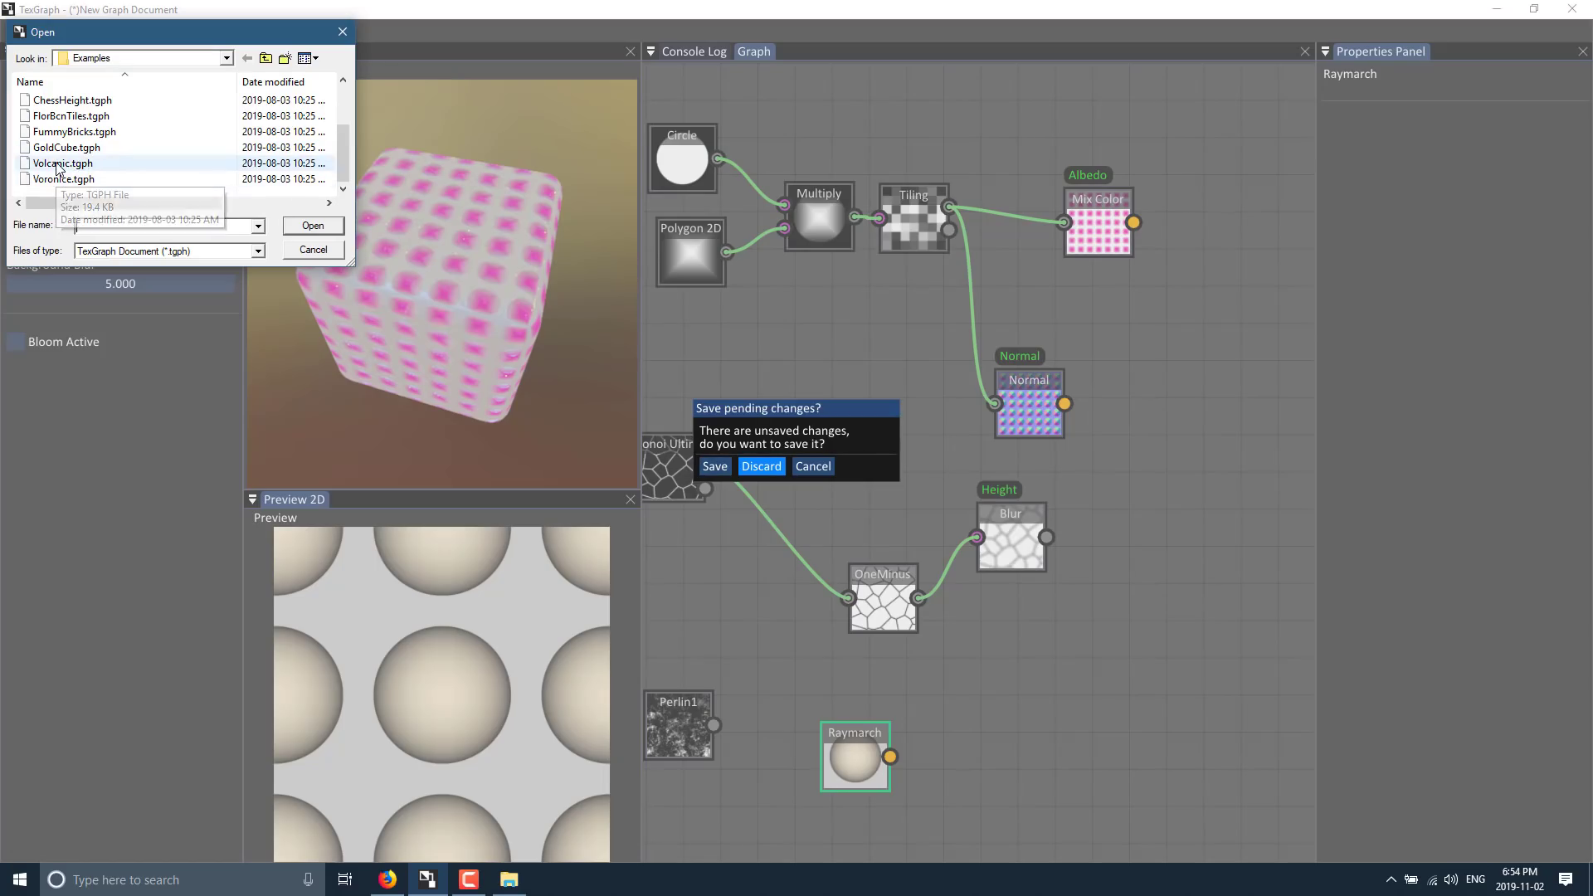
scroll(56, 174, up, 1)
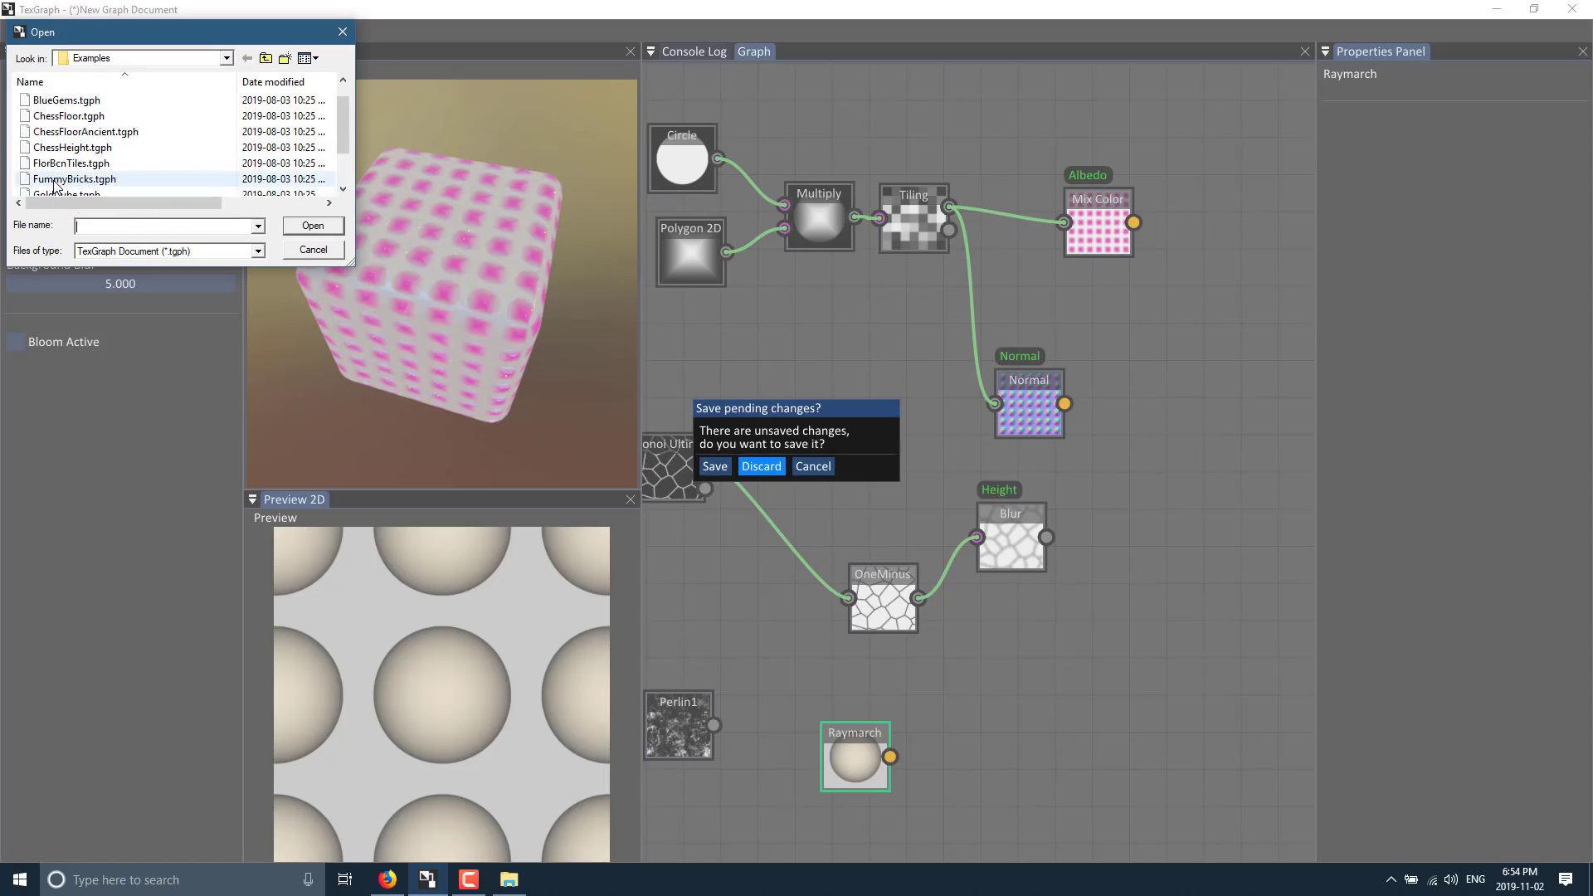
double_click(55, 180)
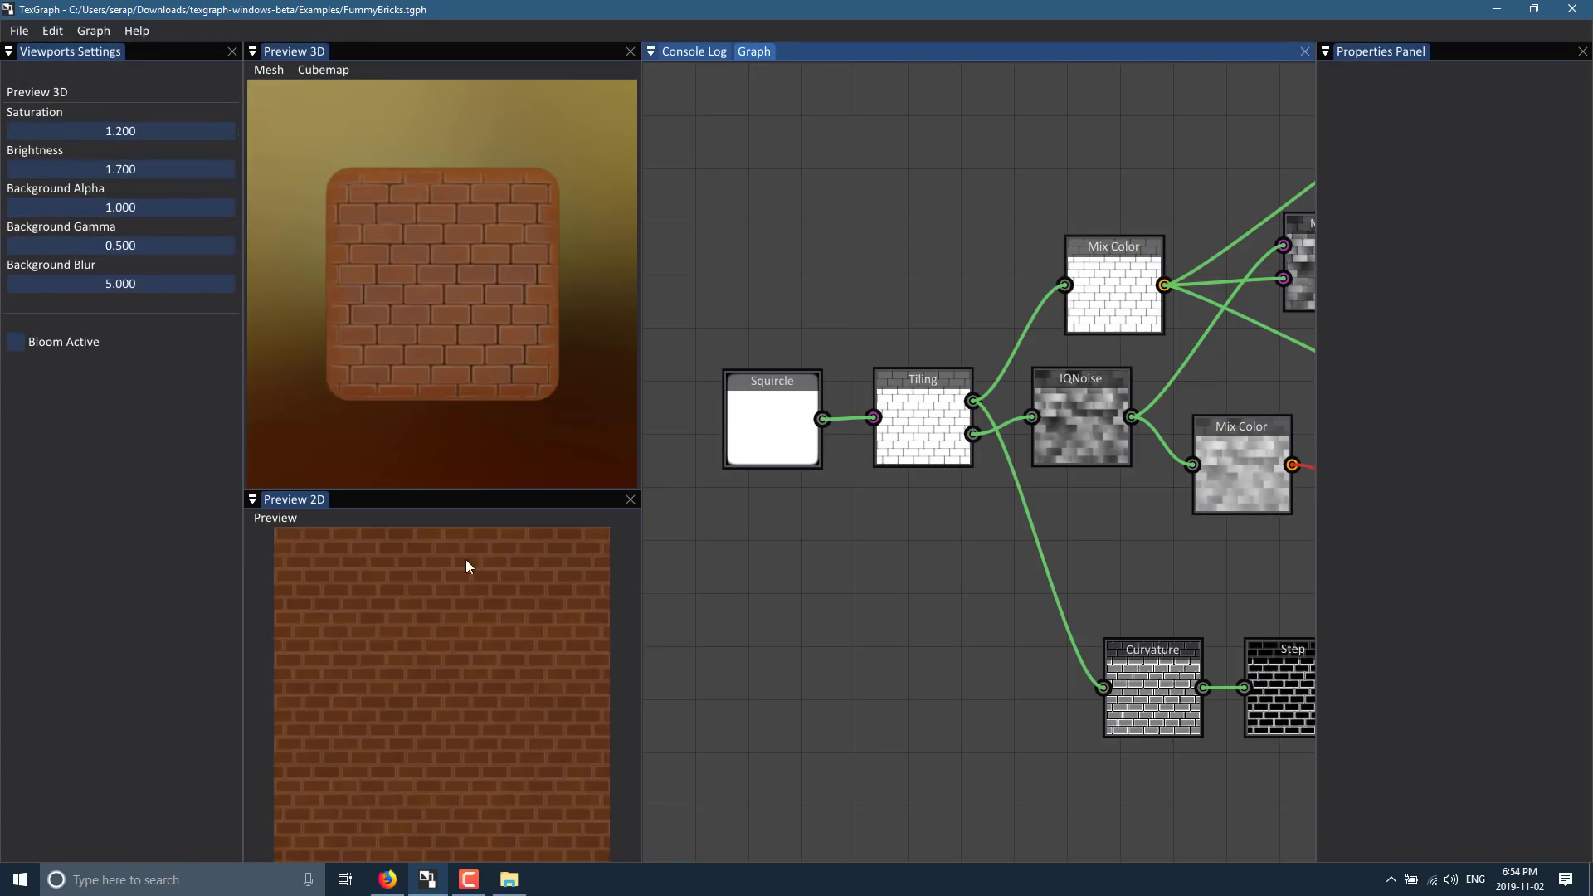
- Pan around the FummyBricks graph and bring up the File menu
scroll(826, 278, right, 10)
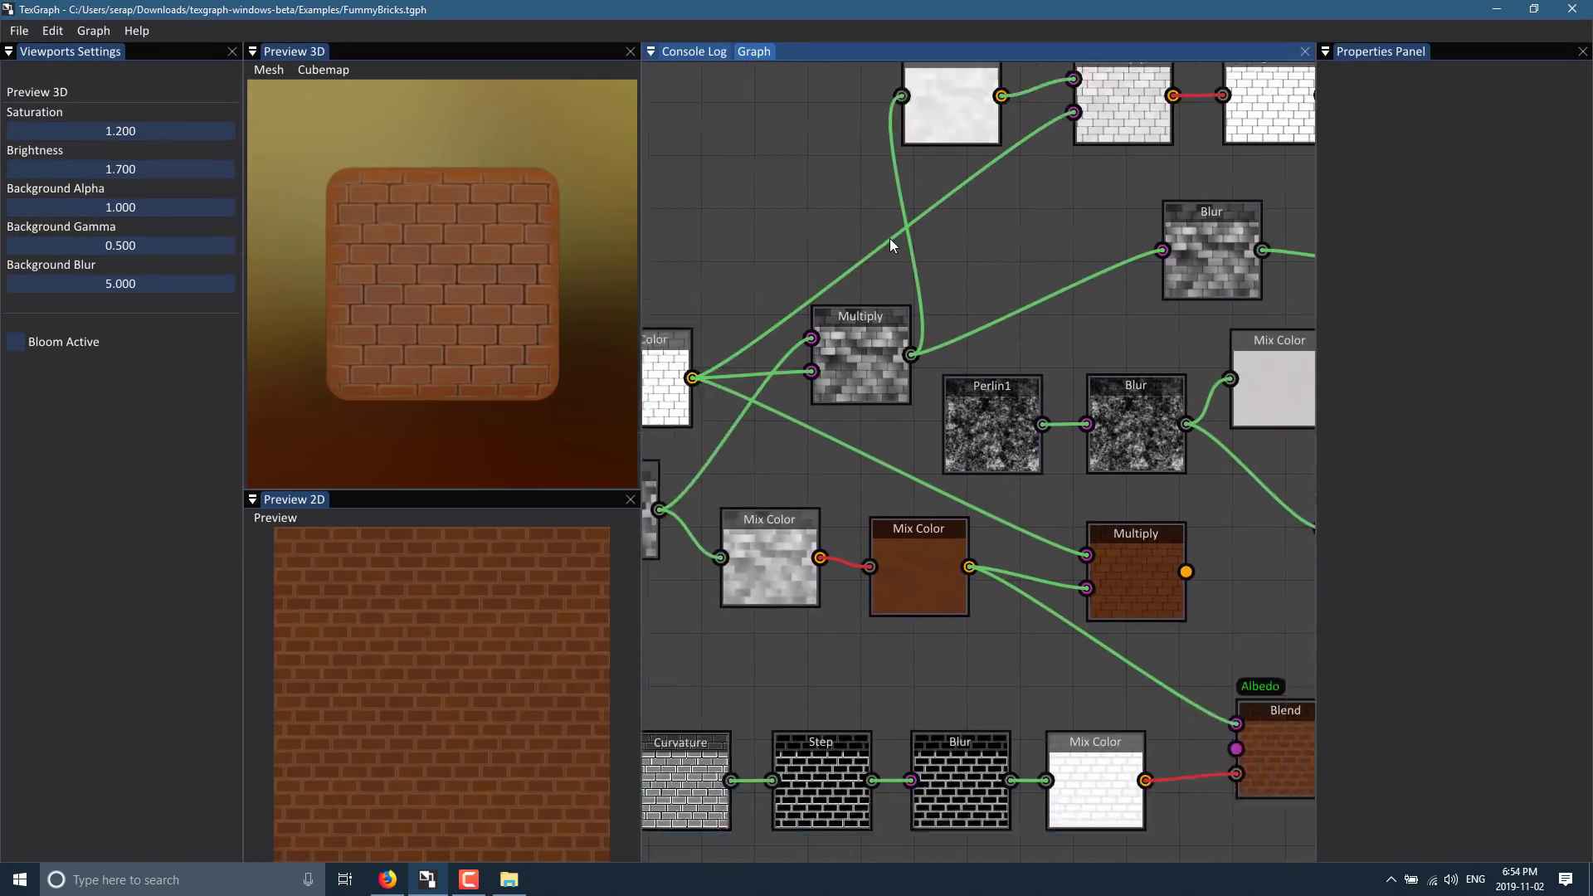
scroll(889, 237, right, 5)
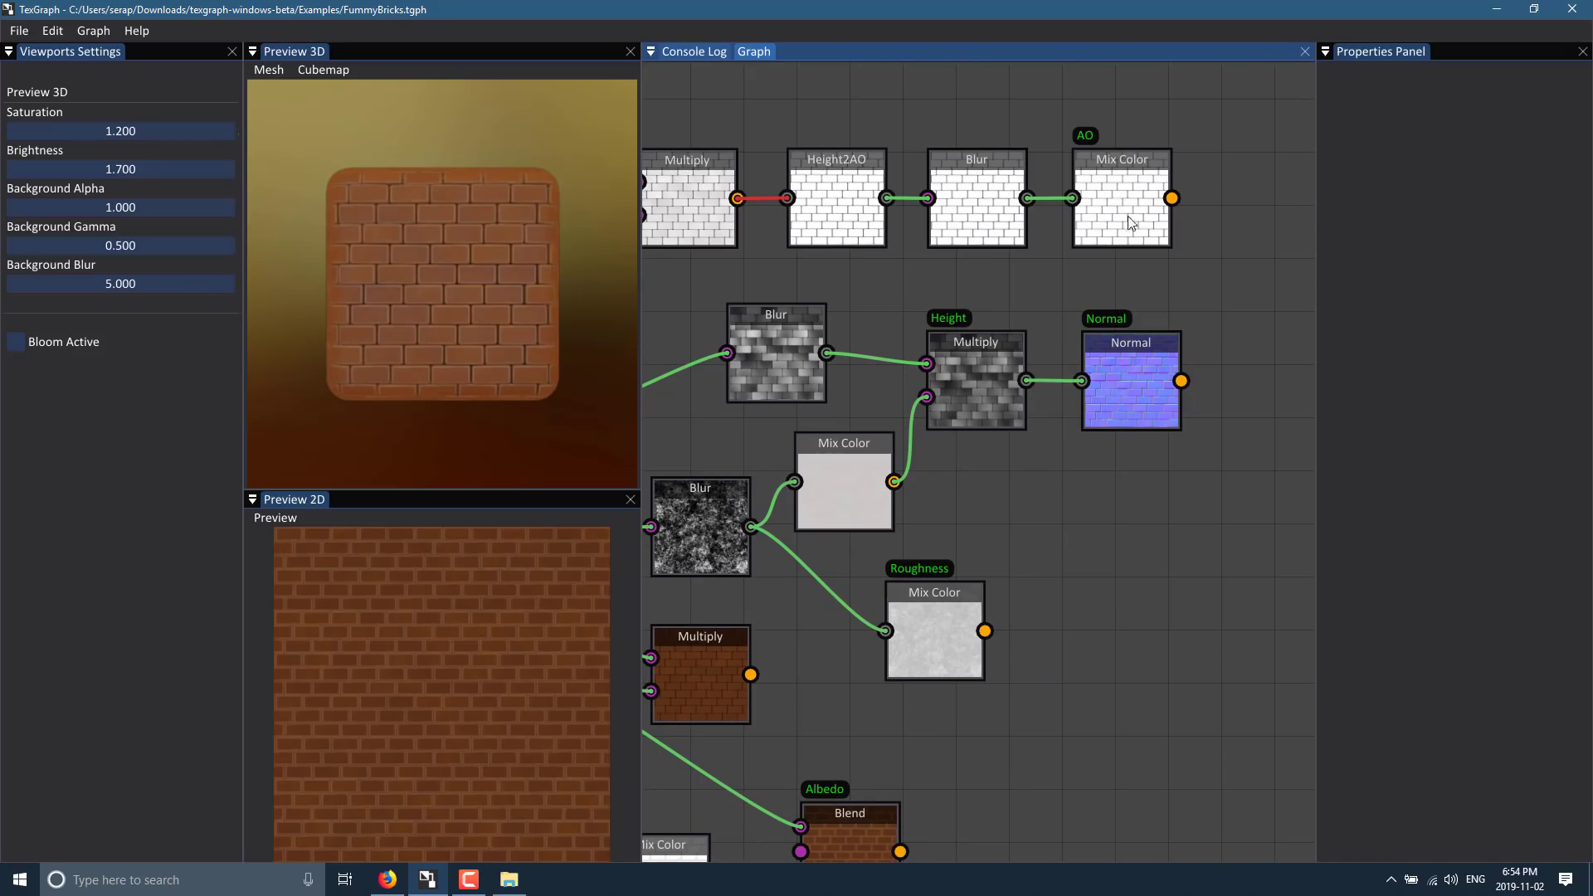
scroll(1146, 386, down, 5)
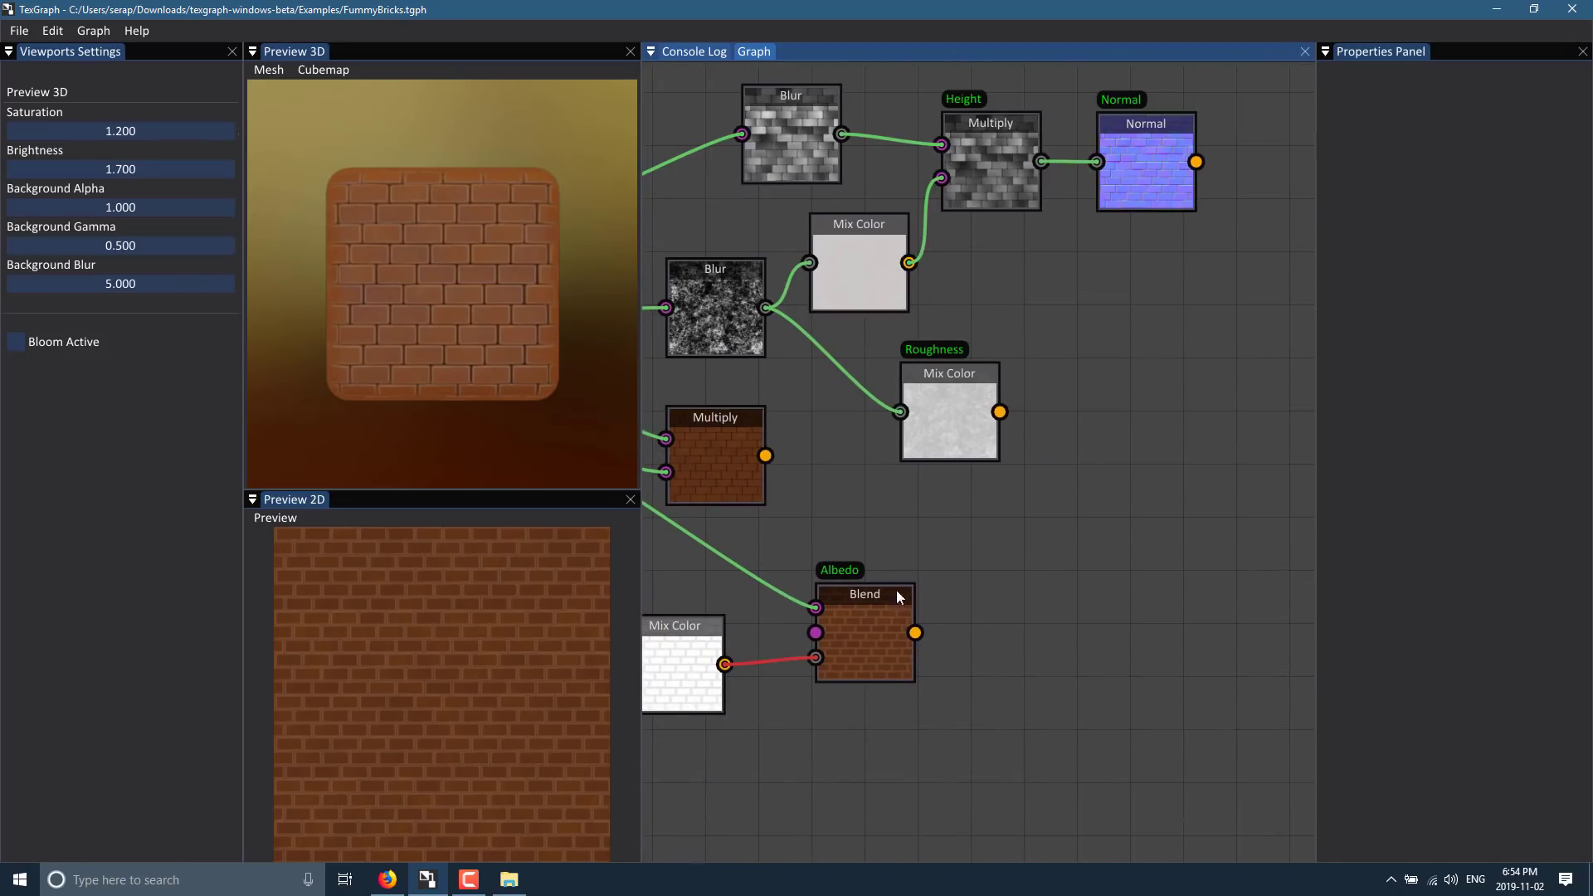
scroll(1120, 521, up, 1)
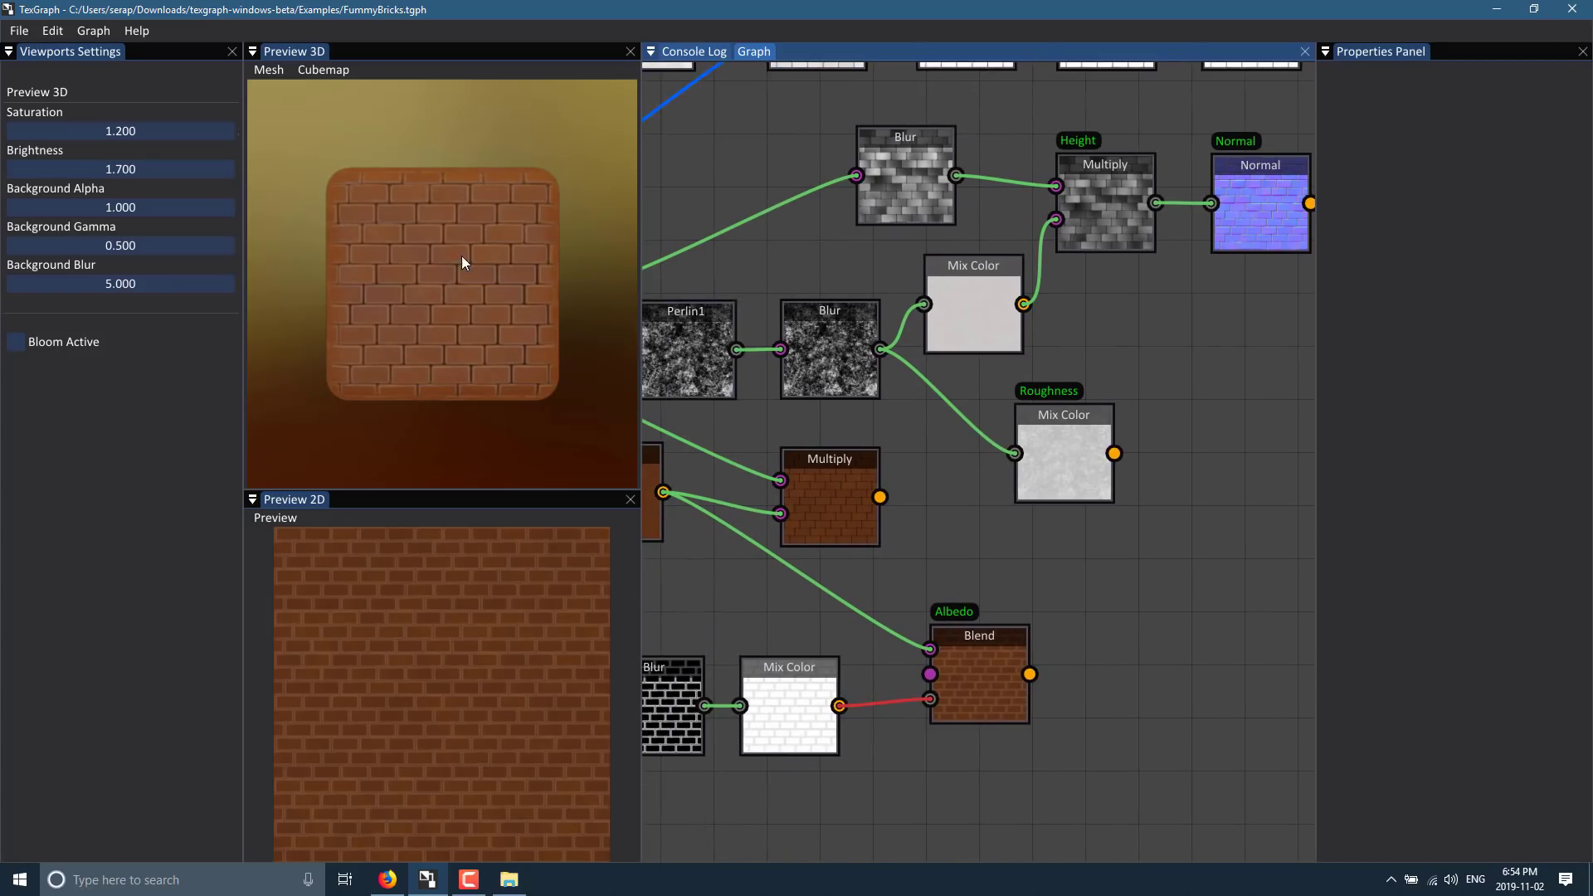
click(21, 33)
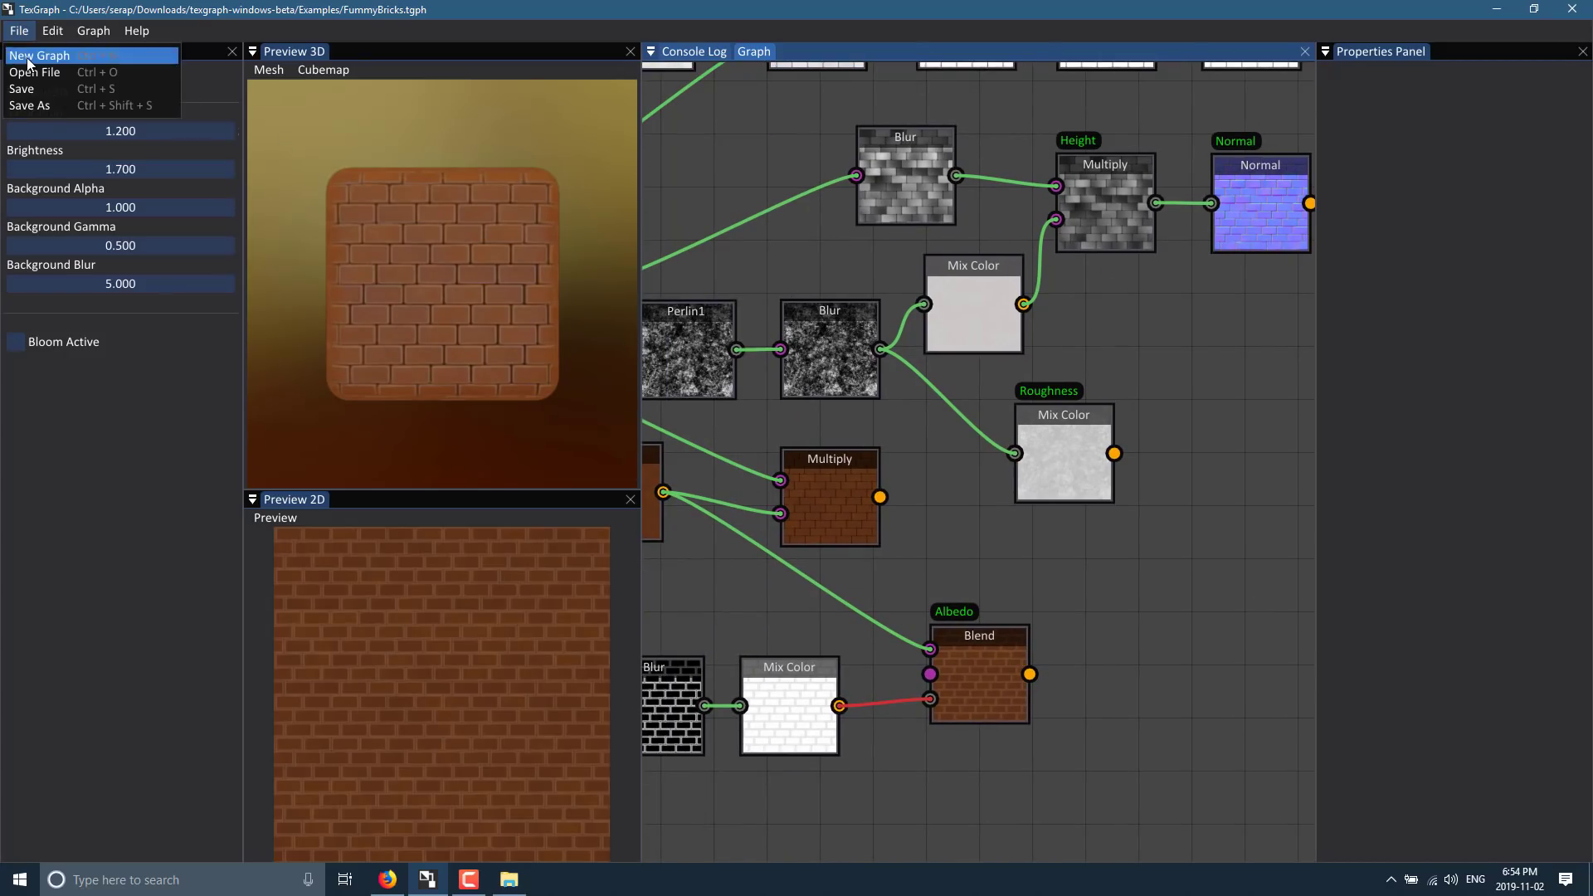
- Load BlueGems.tgph, orbit its cube preview and pan to the Blur node
click(29, 73)
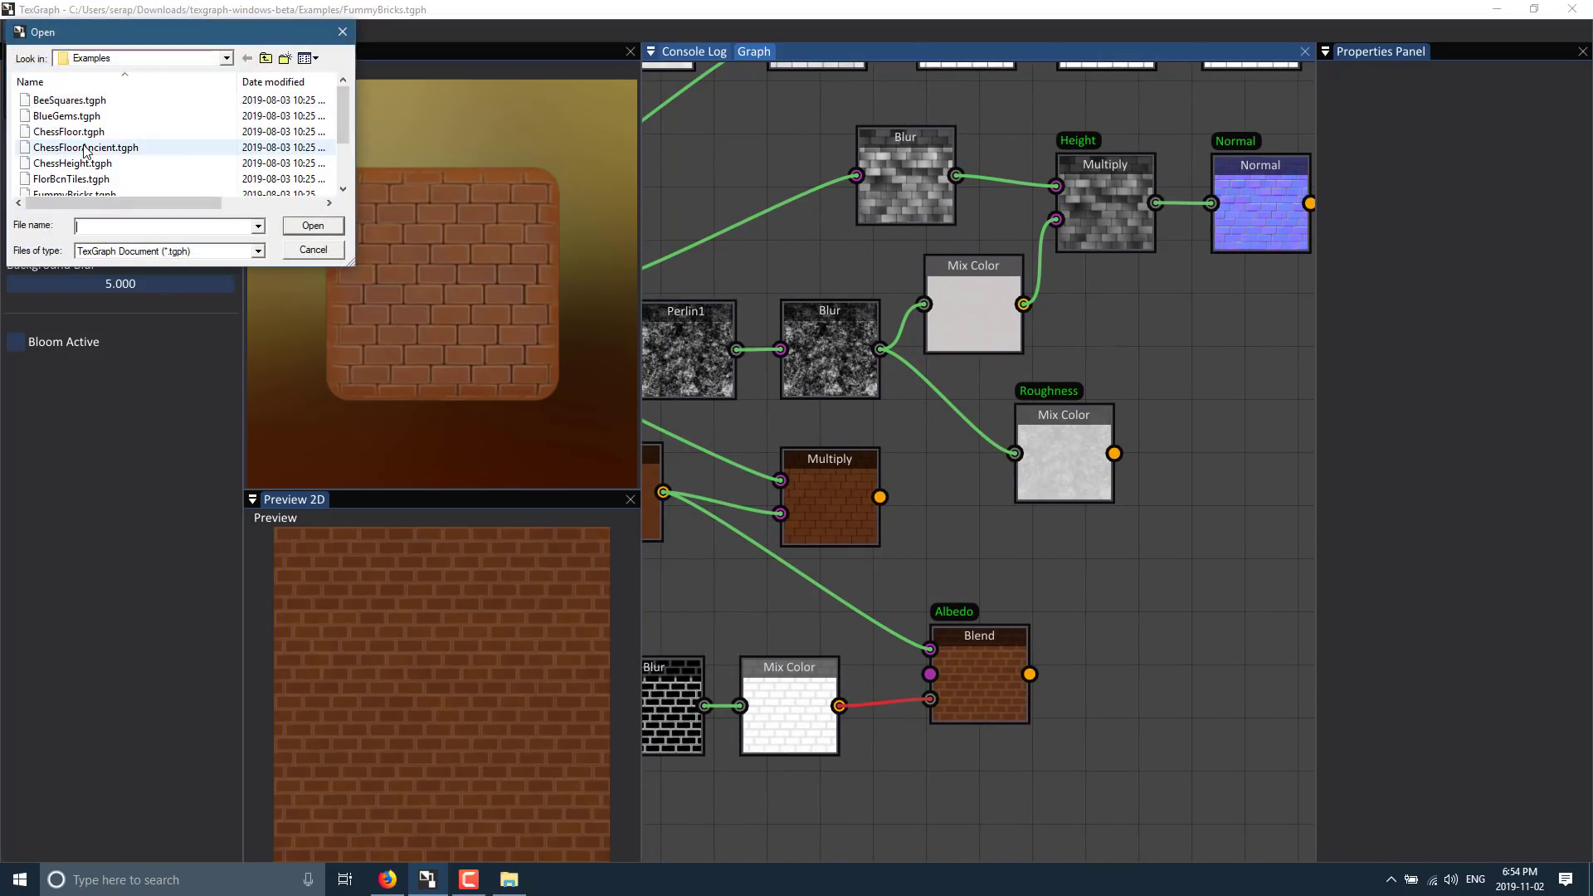
double_click(67, 115)
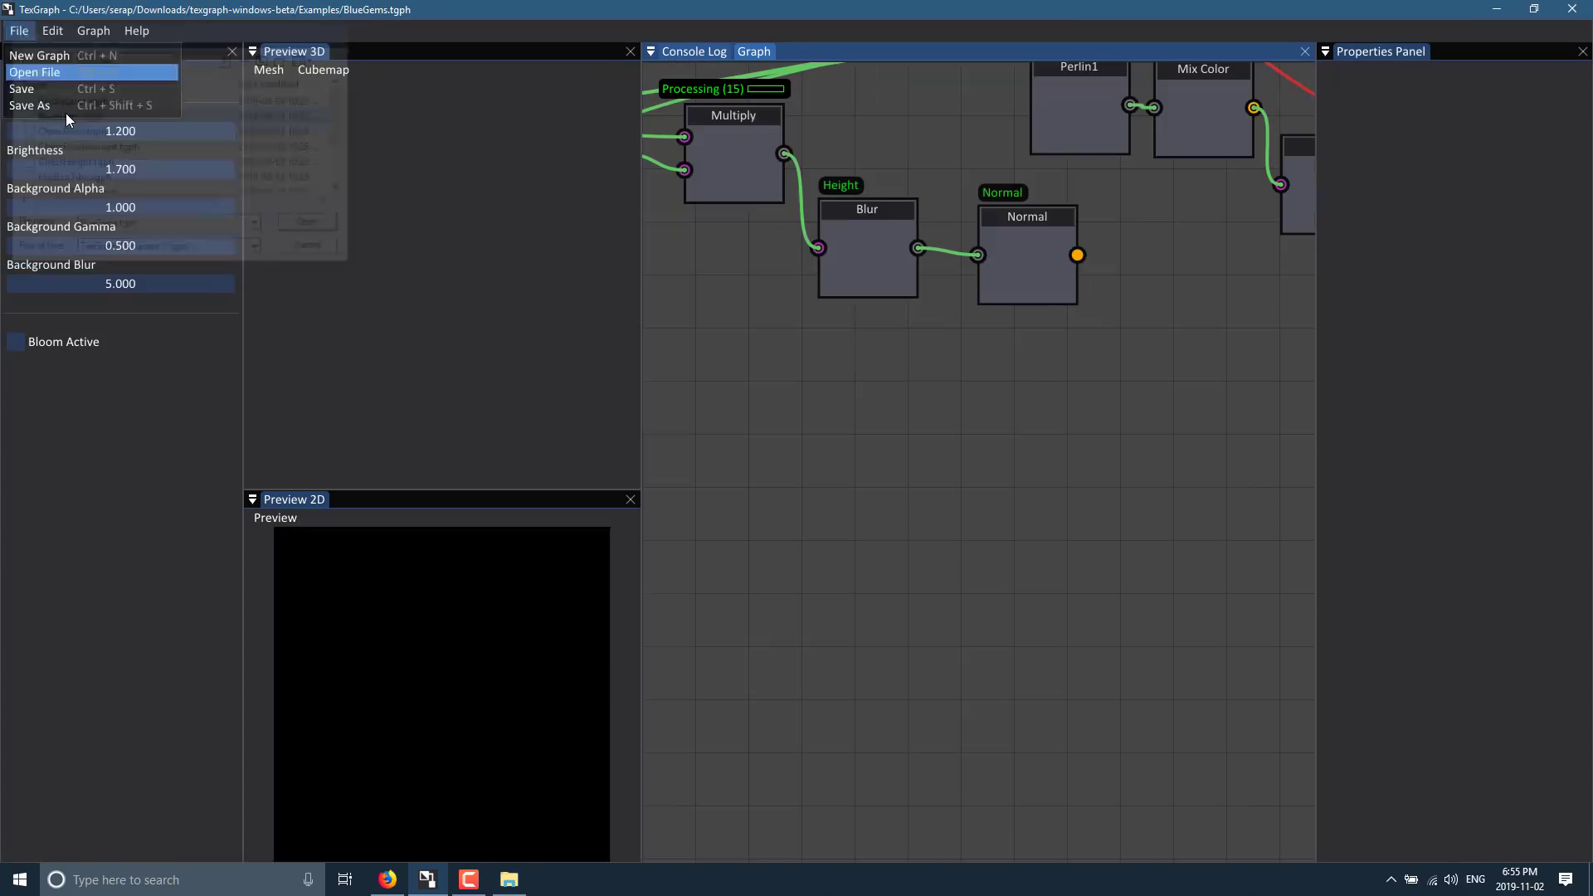
drag(411, 287, 554, 395)
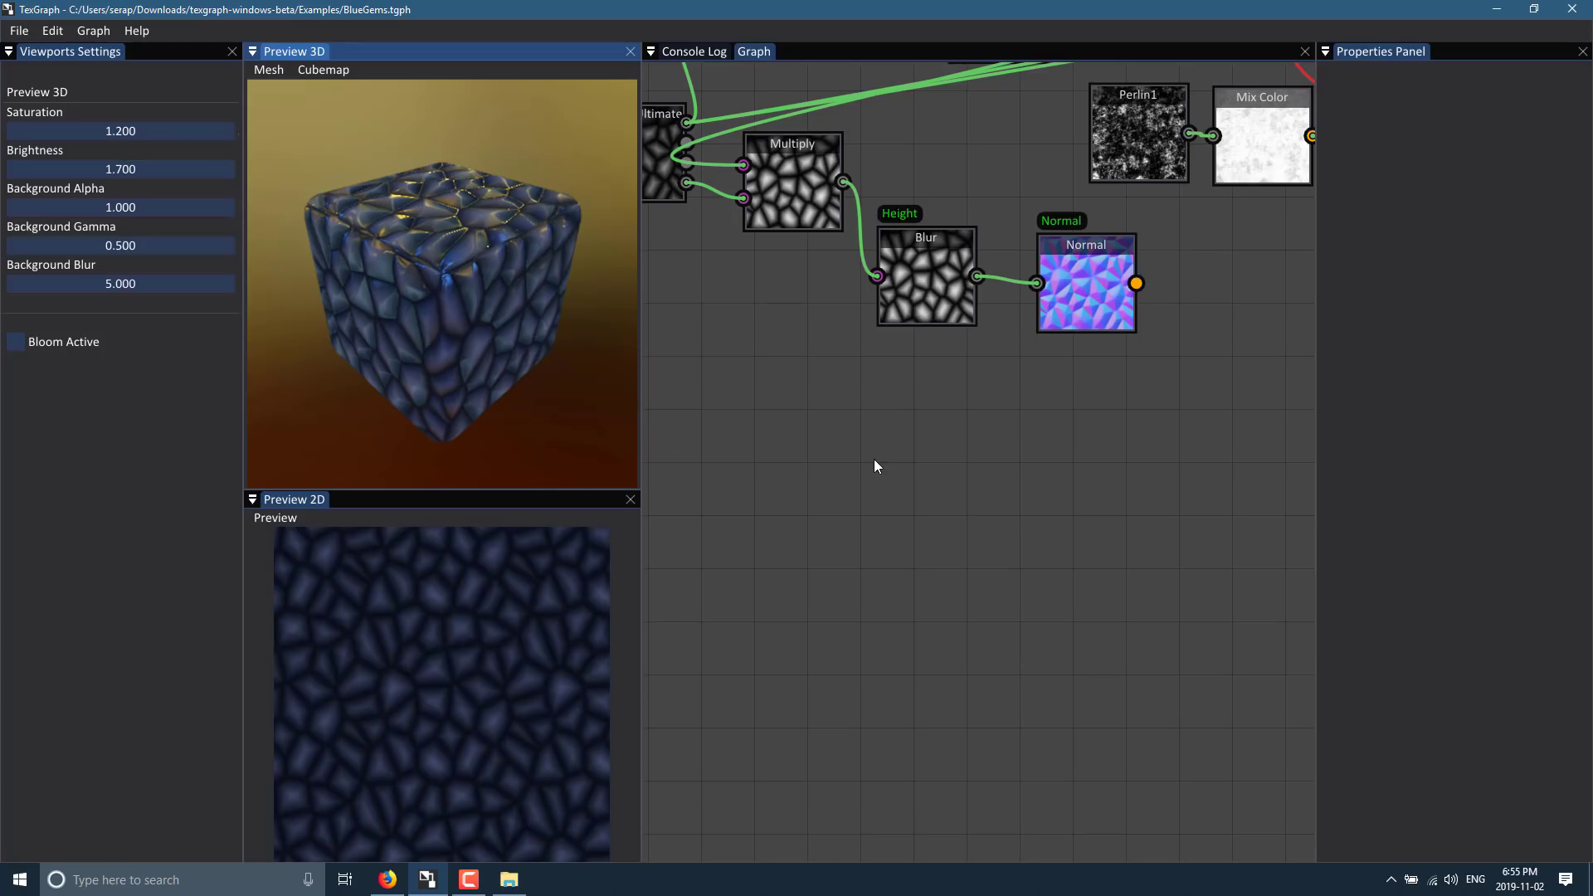
drag(1037, 393, 908, 400)
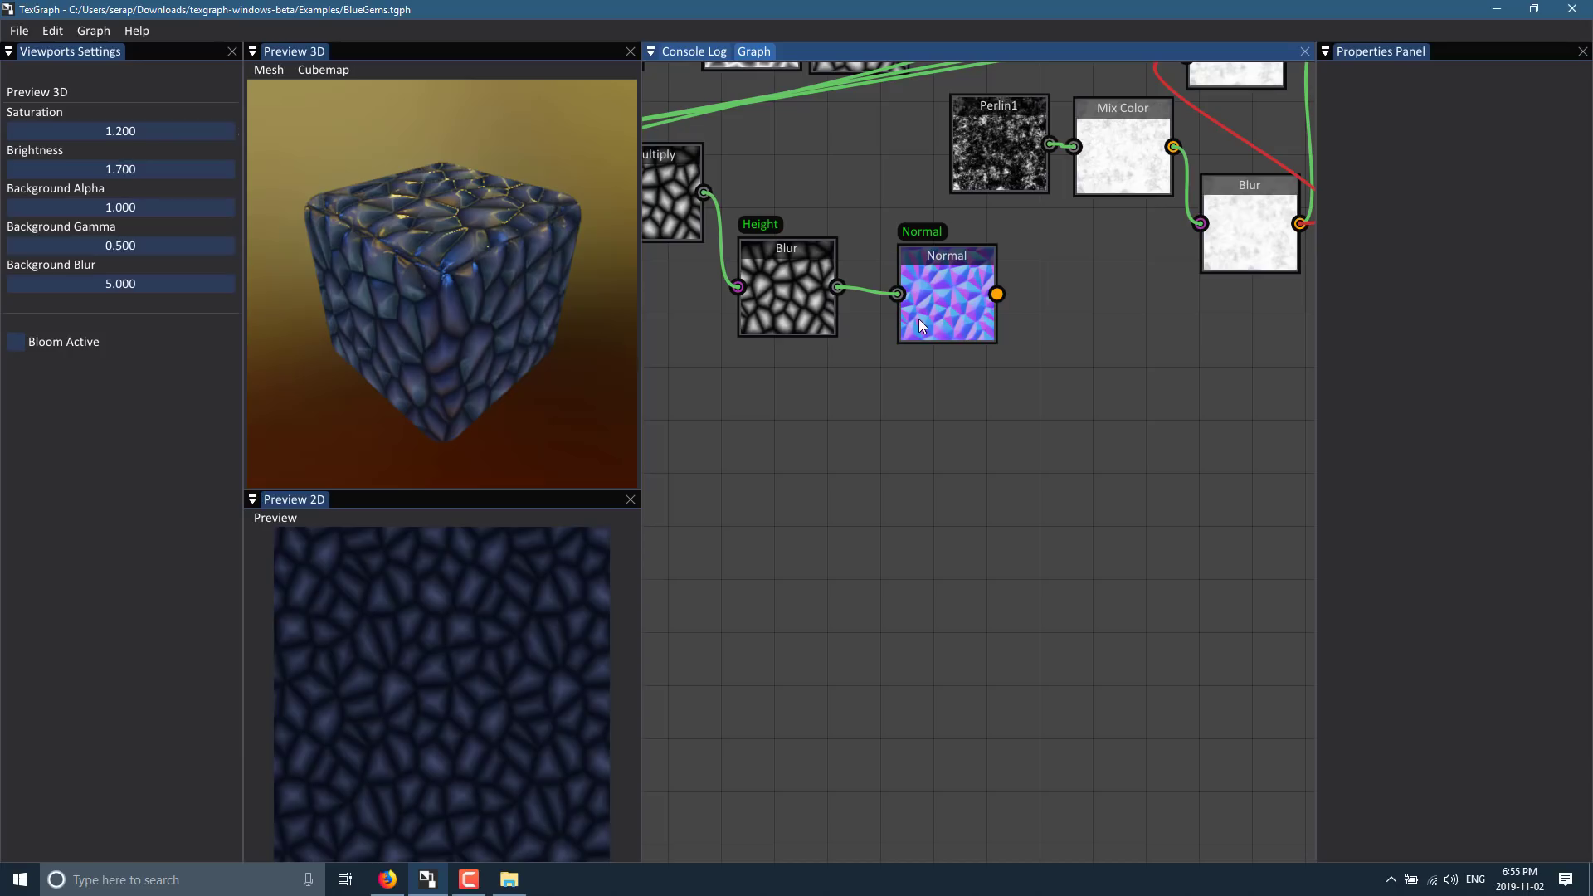
- Bring up the node types list near the Blur→Normal link, then dismiss it
right_click(879, 300)
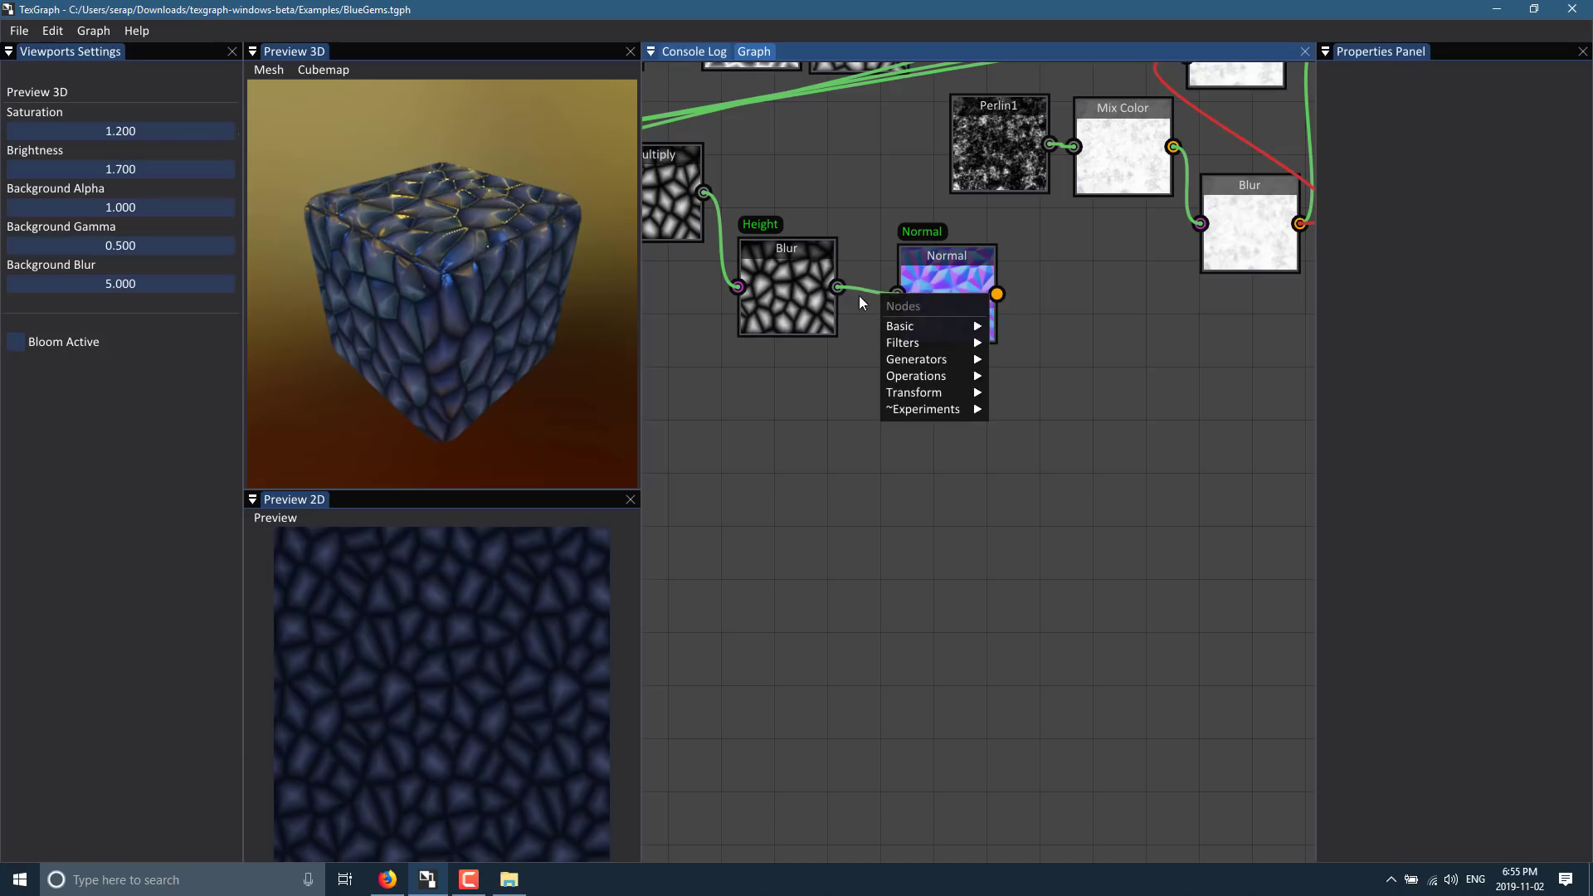
click(860, 296)
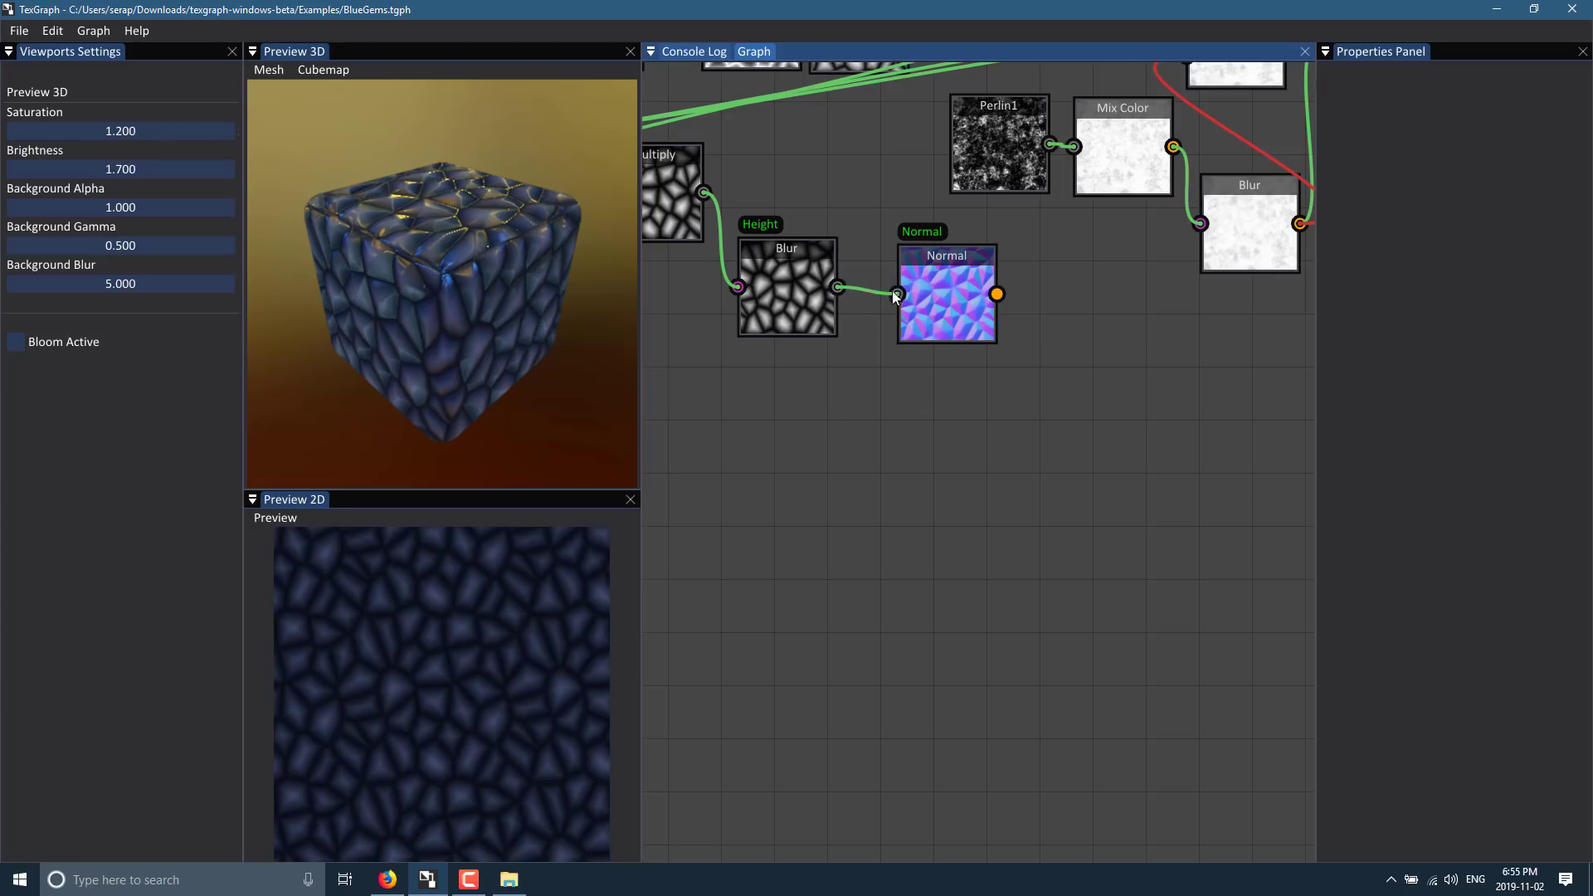
right_click(777, 442)
right_click(873, 292)
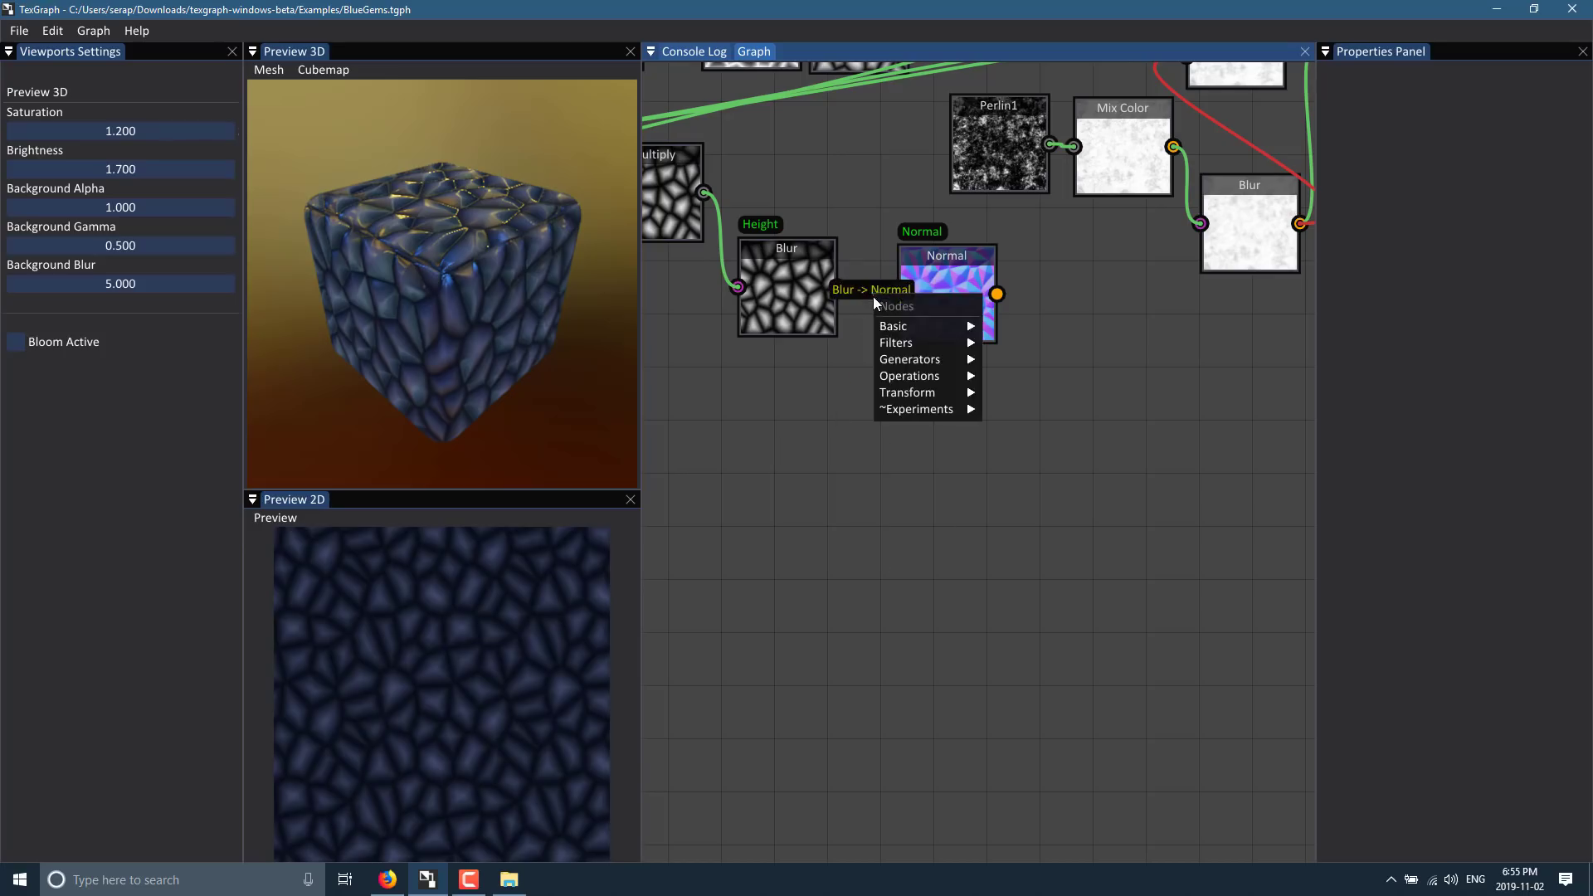
click(867, 340)
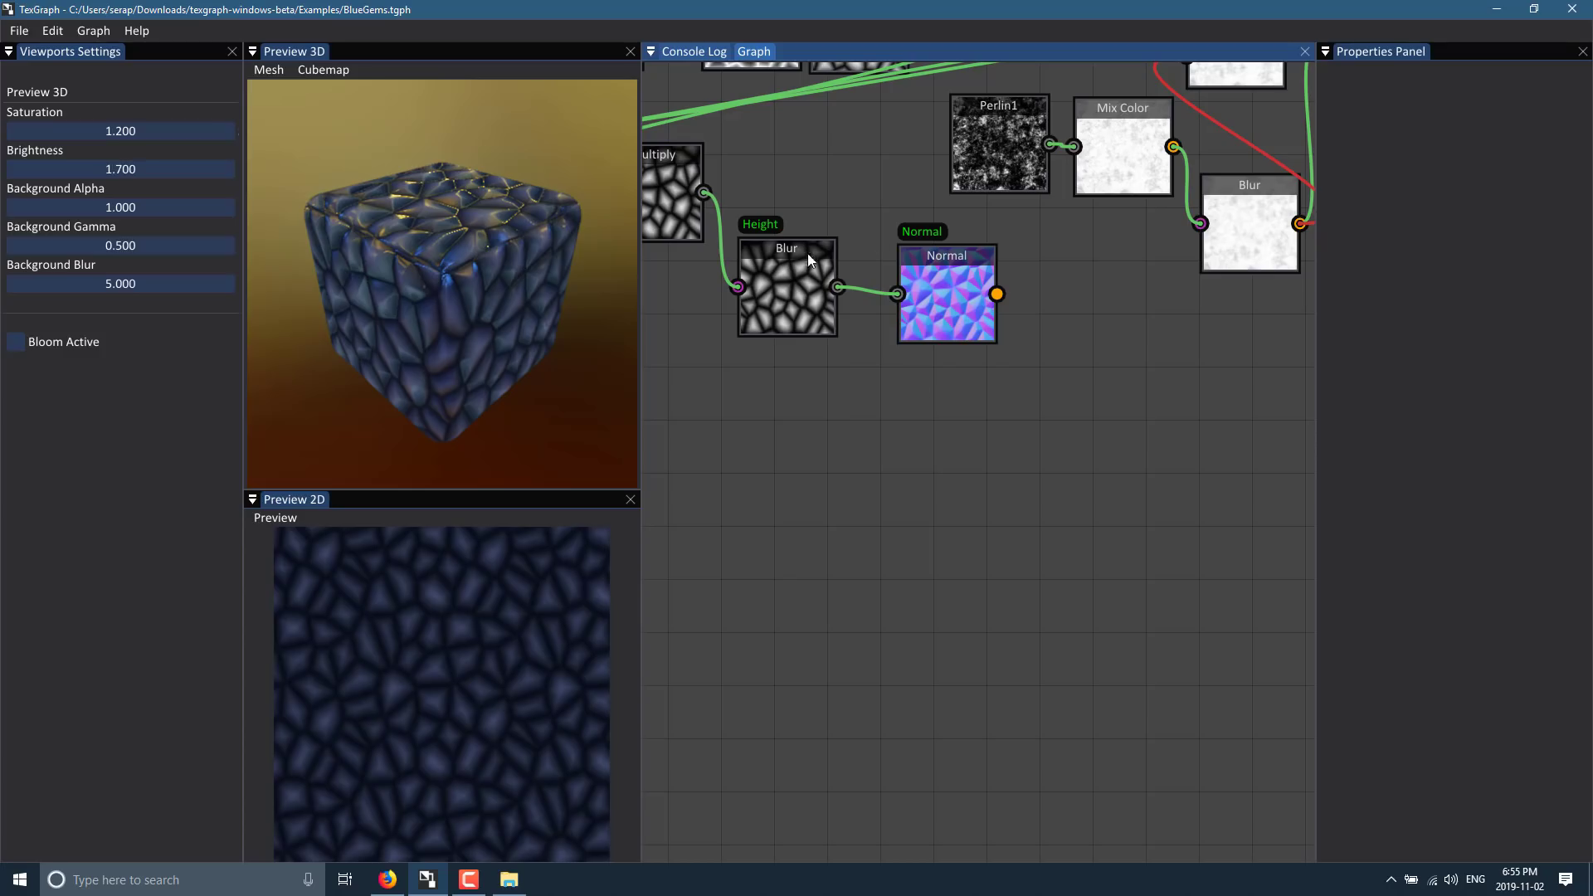
- Delete the Normal node, restore it with Ctrl+Z, and close the Edit menu
click(918, 276)
key(Delete)
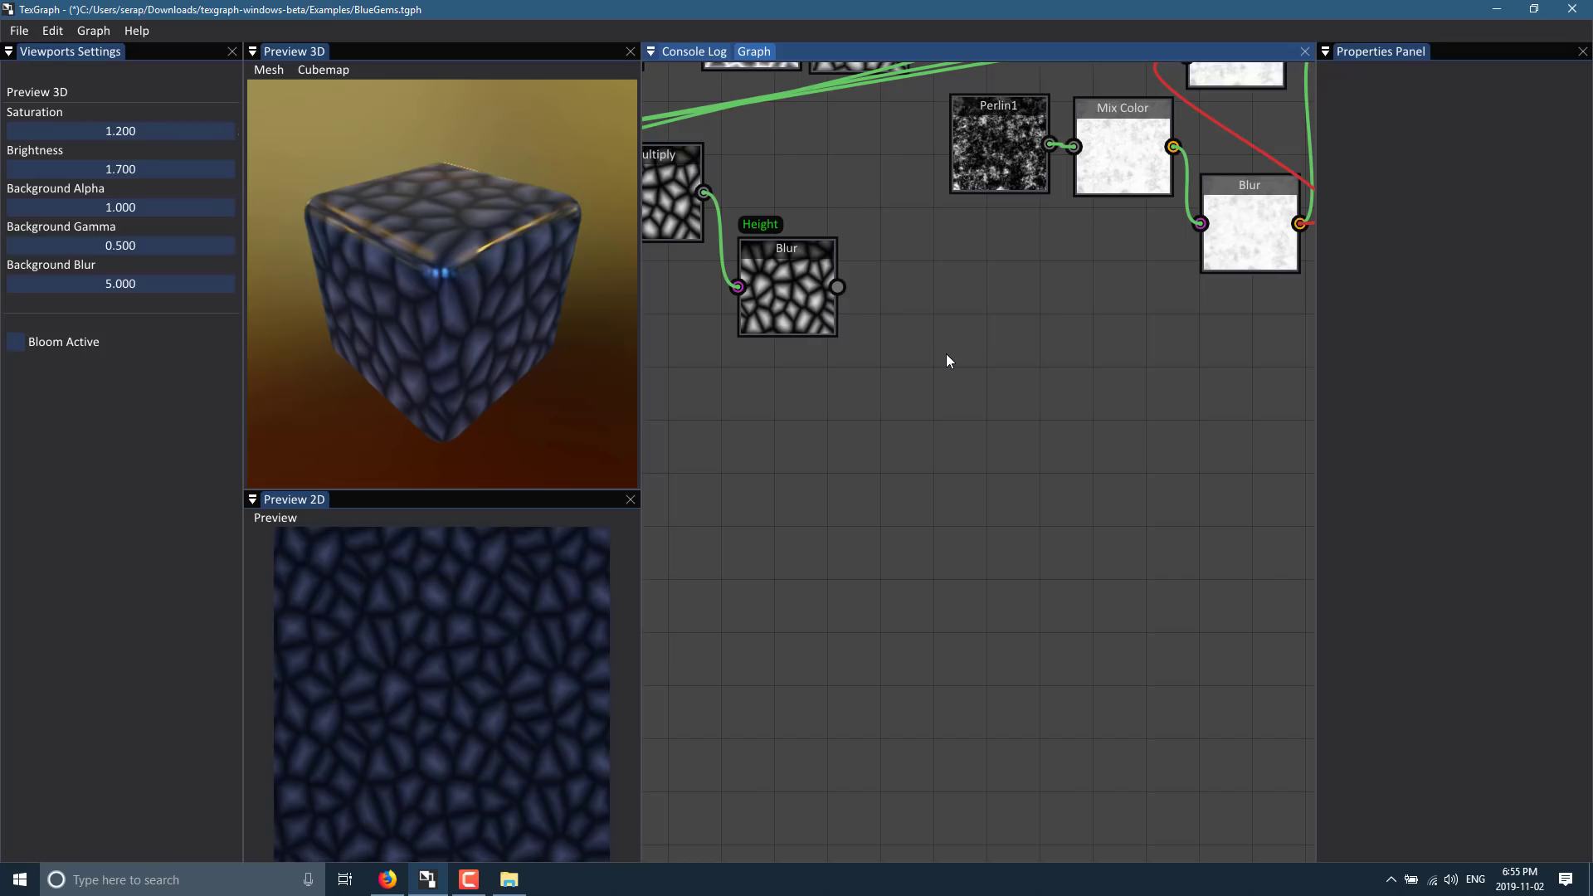
key(ctrl+z)
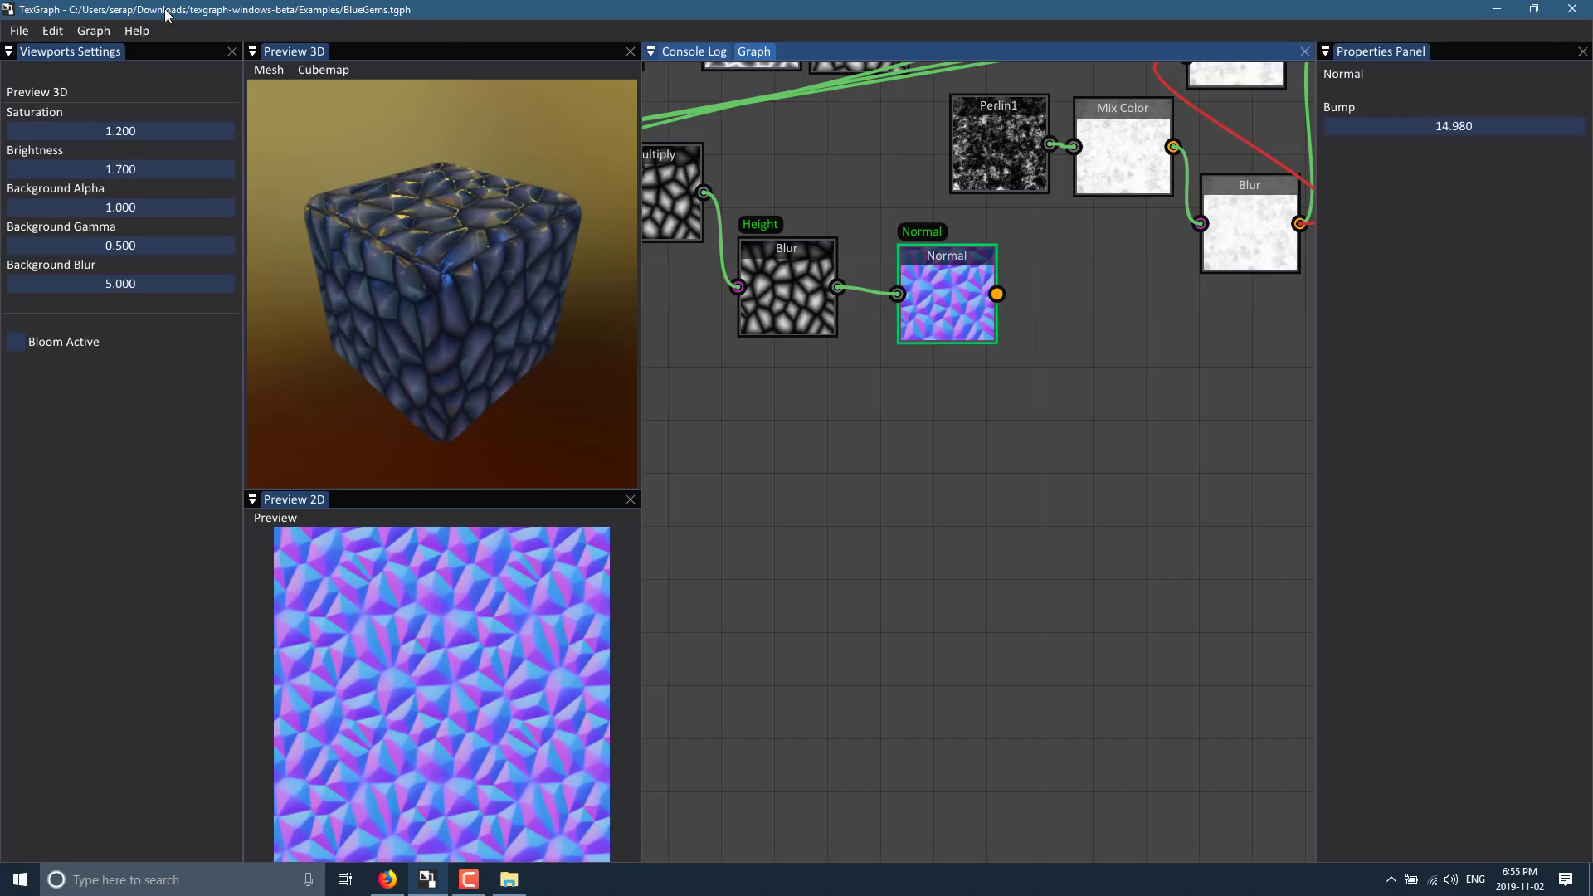
click(52, 31)
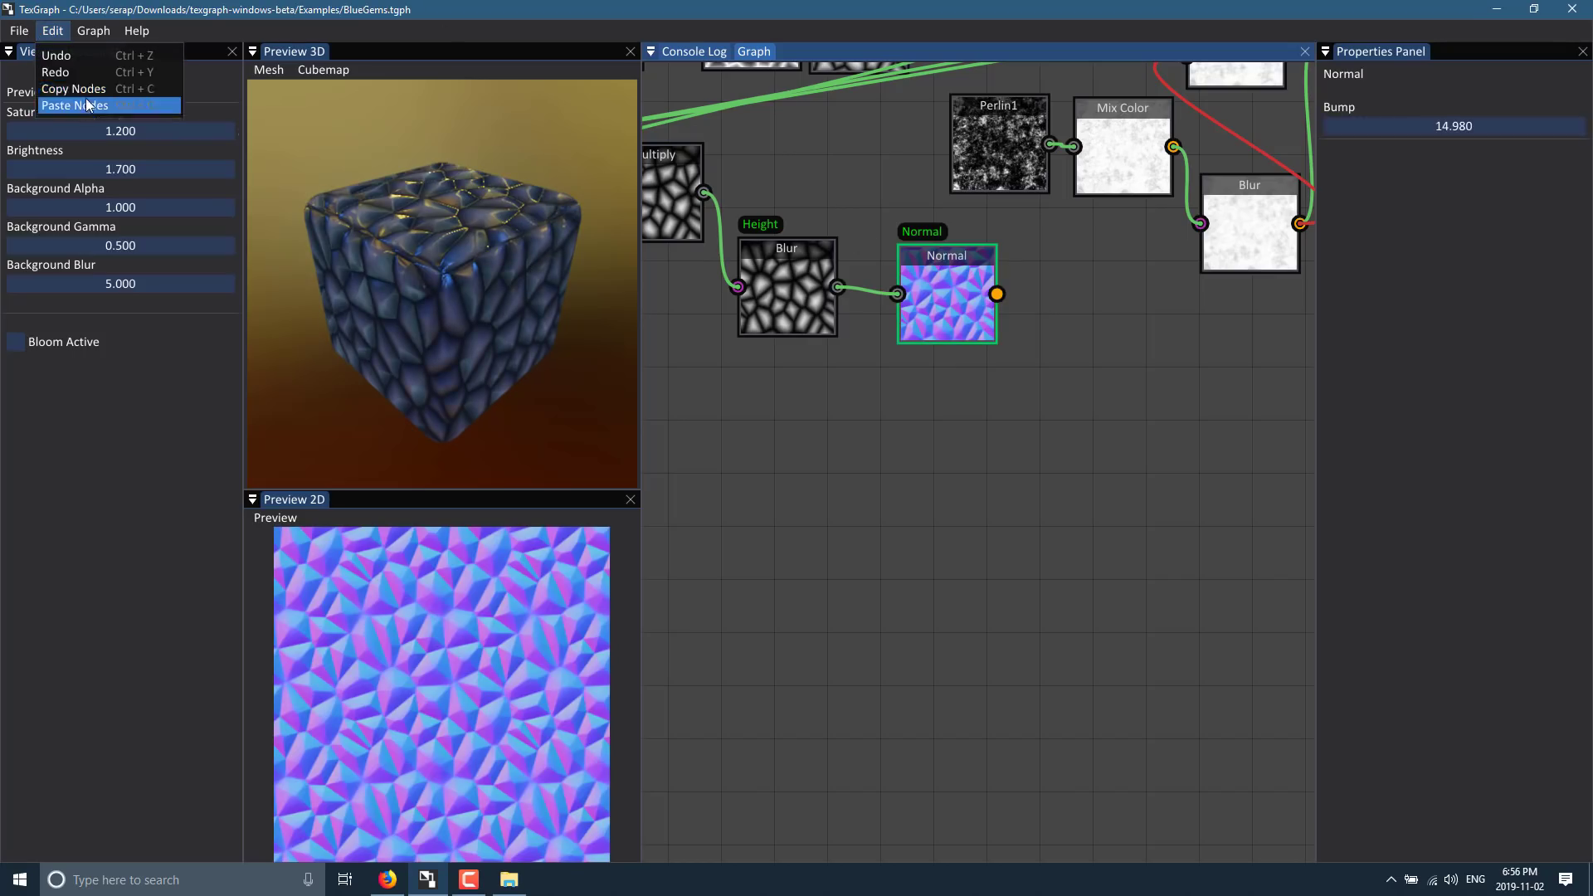
click(1081, 529)
- Select the Multiply, Blur and Normal nodes together
drag(1080, 530, 1064, 702)
click(954, 612)
click(770, 569)
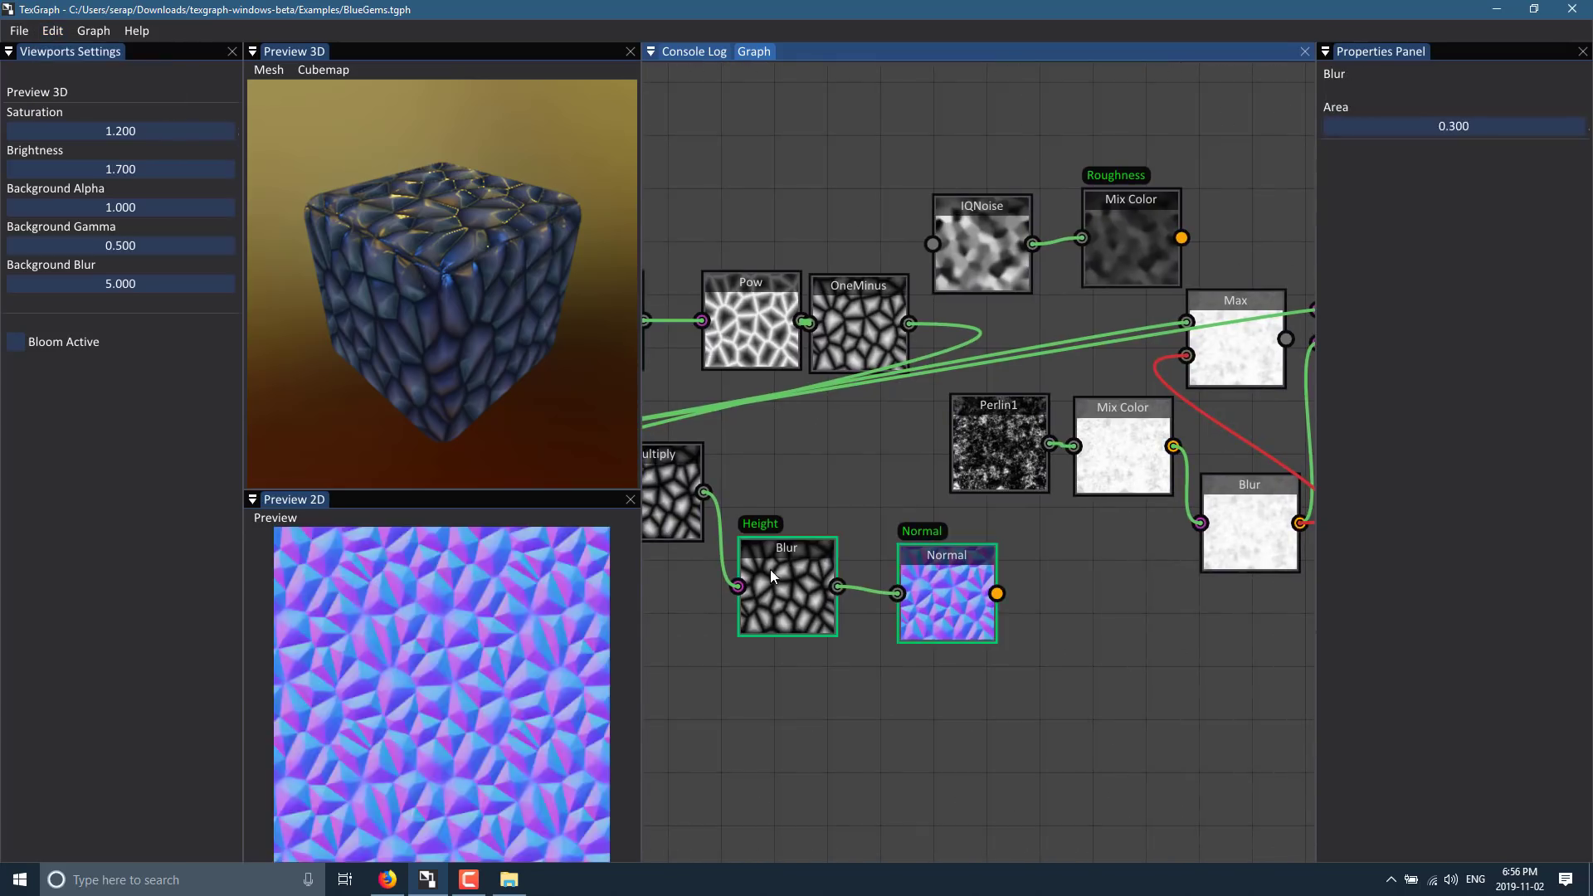
drag(835, 777, 982, 655)
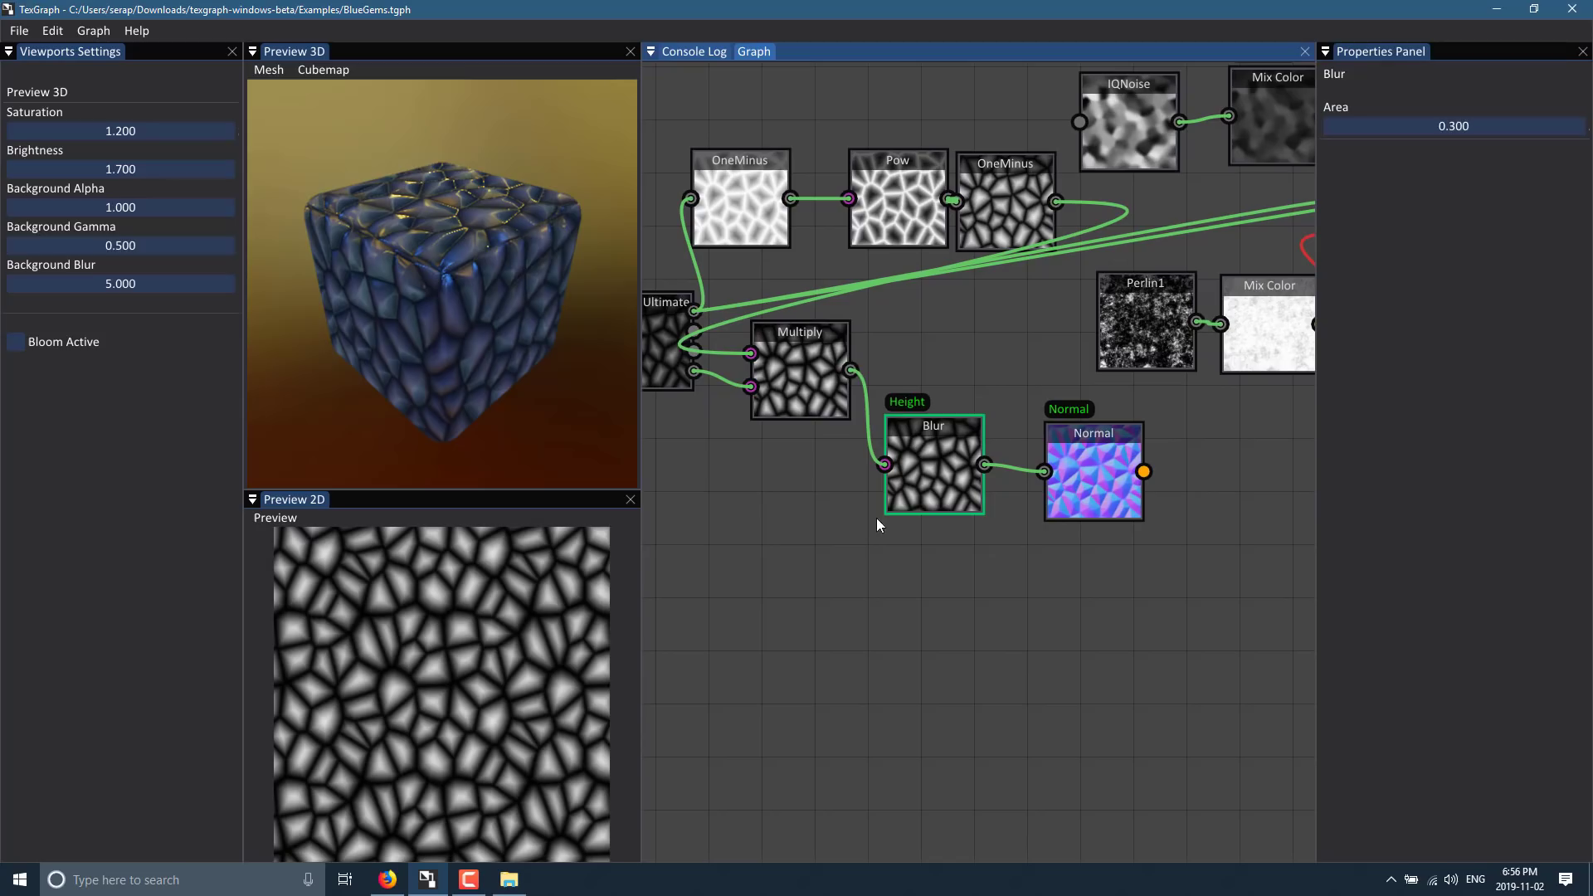
click(819, 375)
click(664, 351)
click(813, 394)
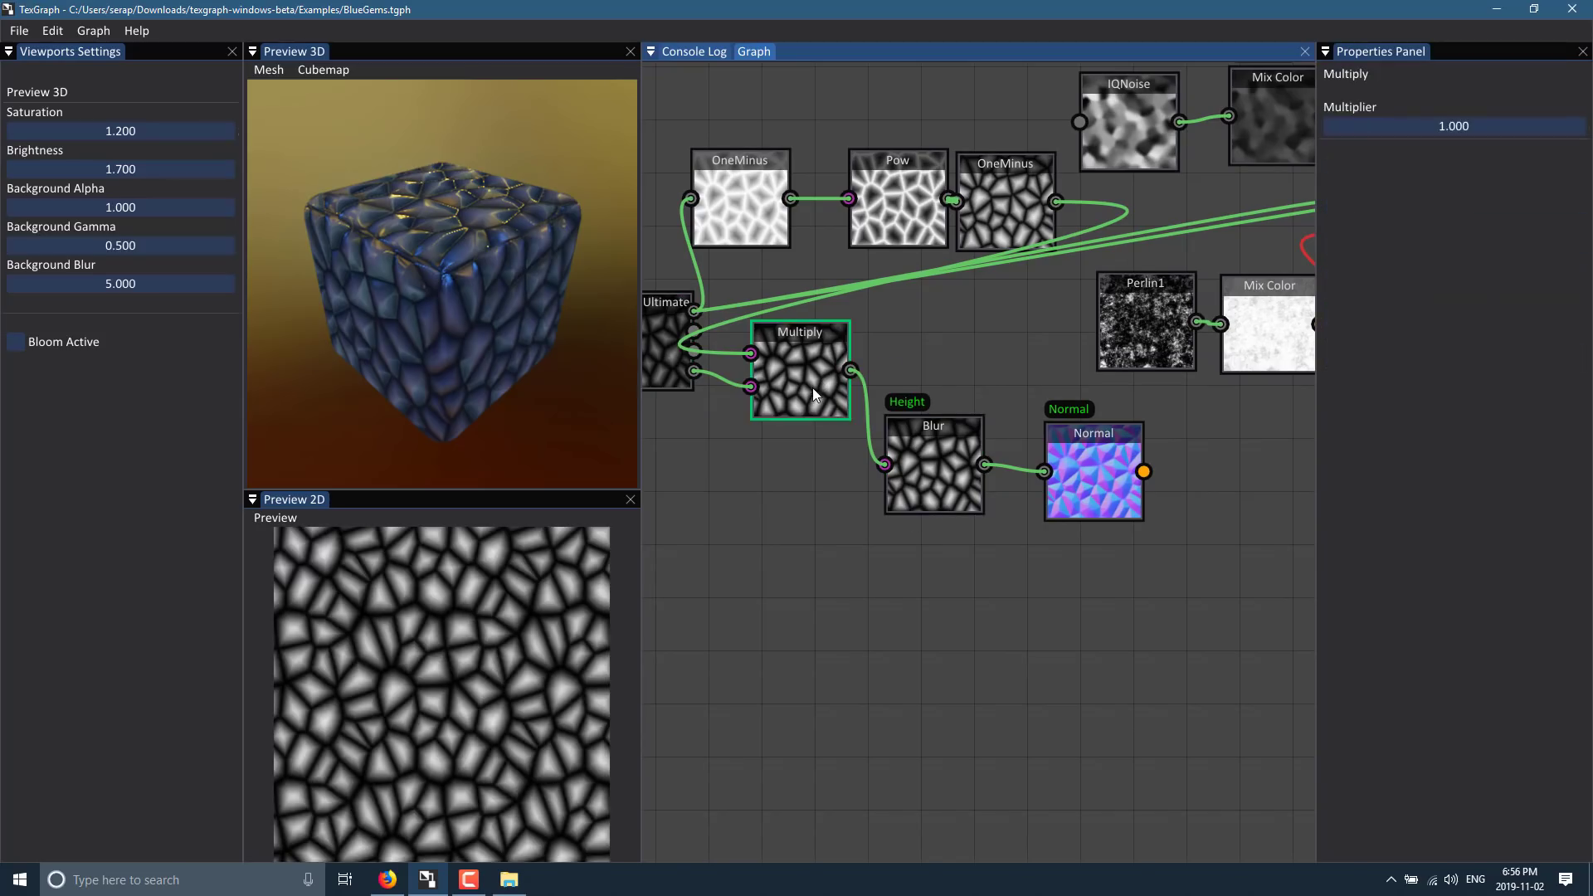
ctrl+click(920, 467)
ctrl+click(1063, 485)
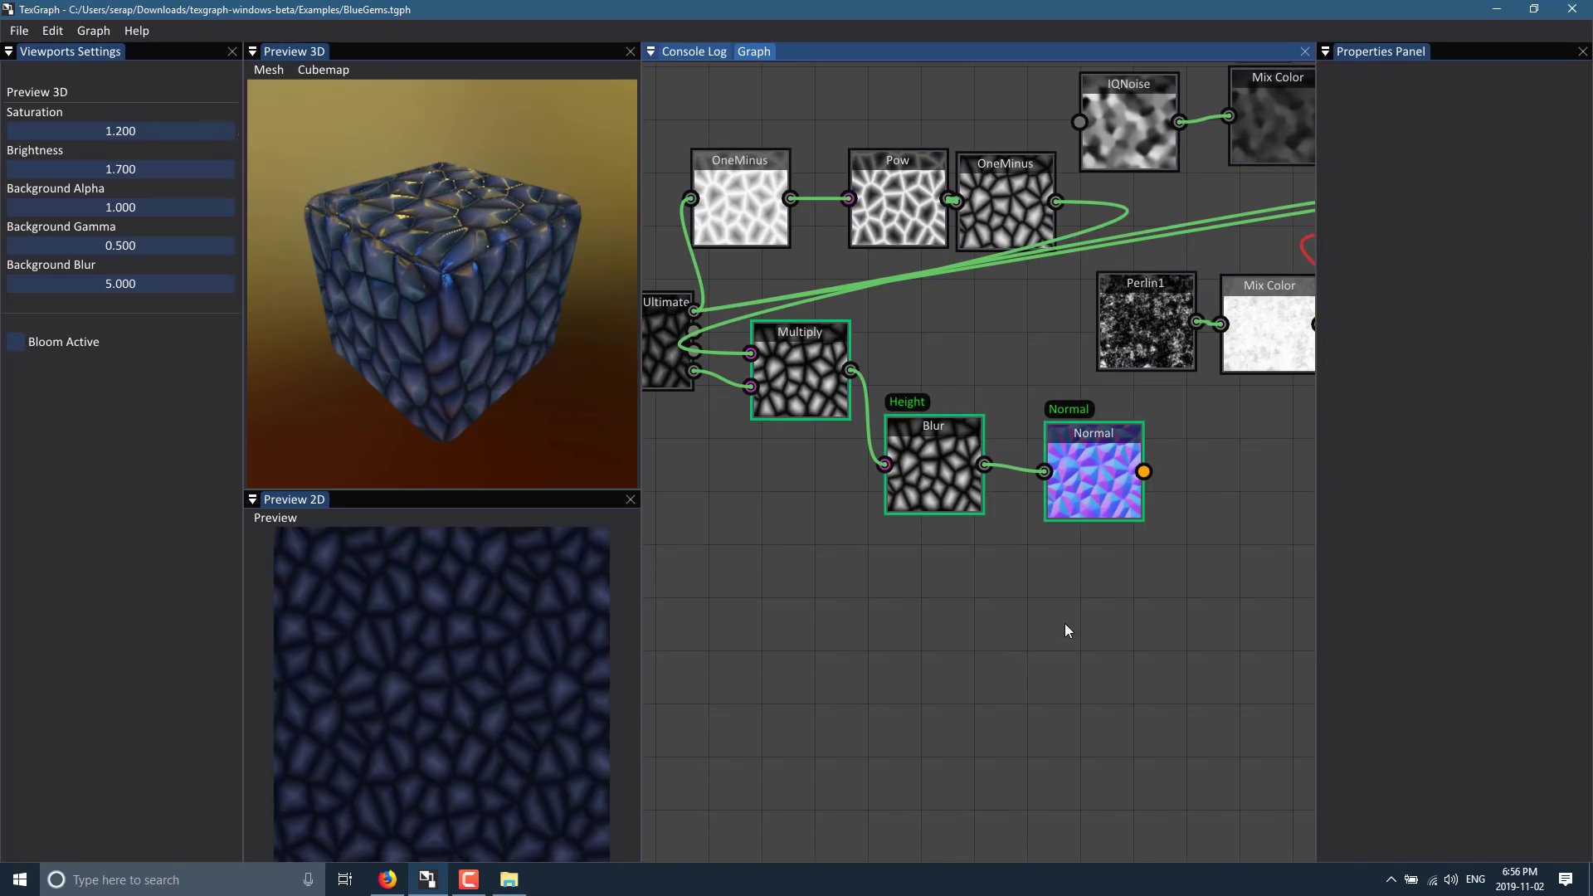
- Paste a copy of the Multiply→Blur→Normal chain below and feed it from Voronoi Ultimate
key(ctrl+c)
key(ctrl+v)
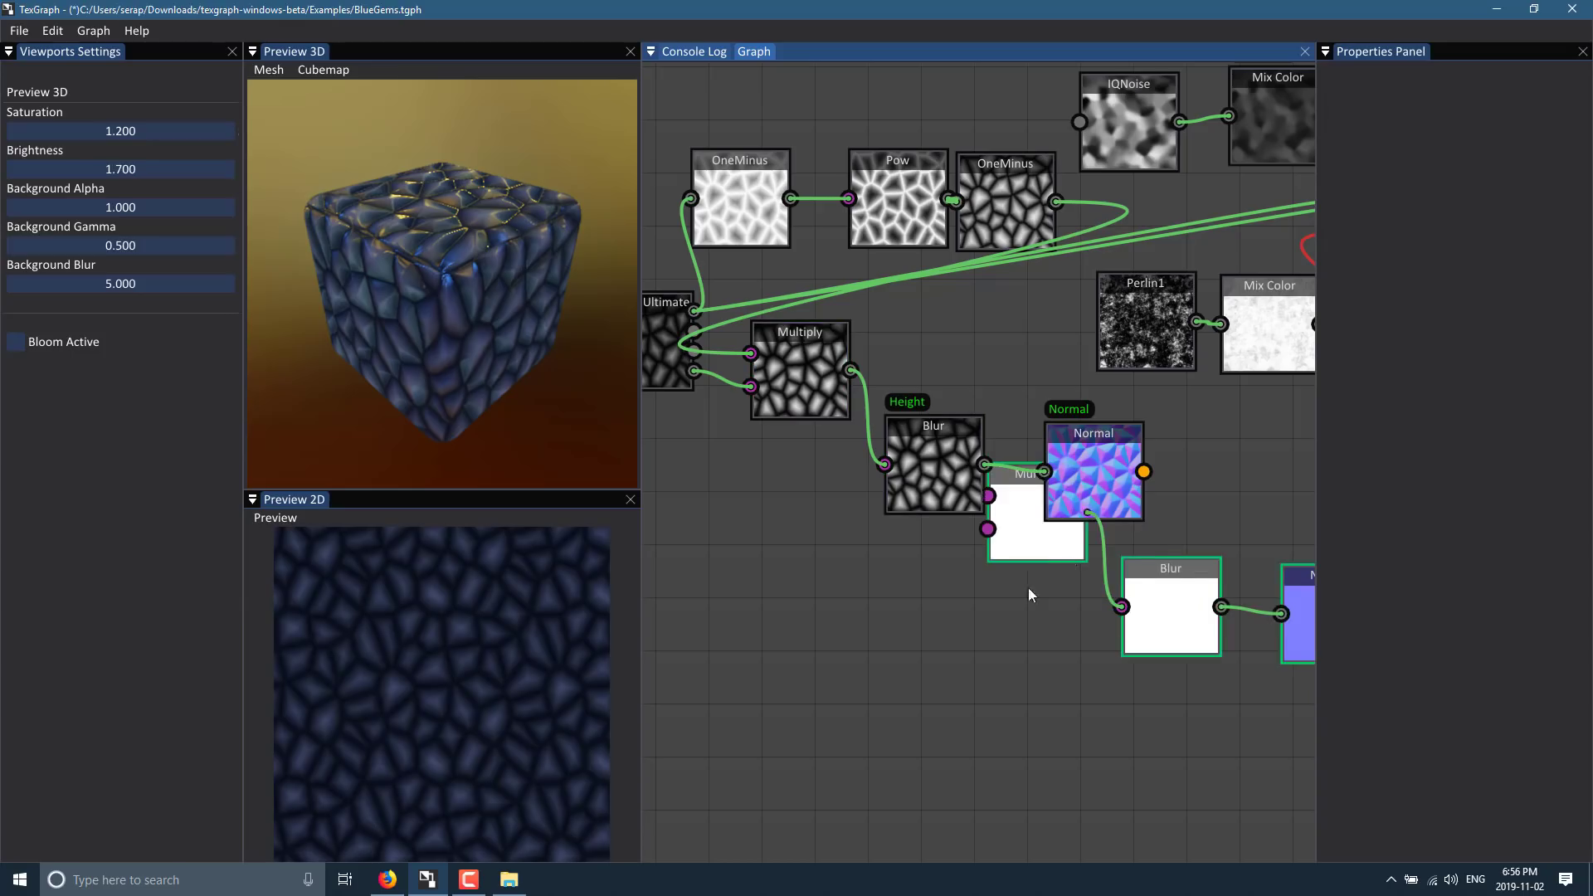
drag(1121, 651, 867, 749)
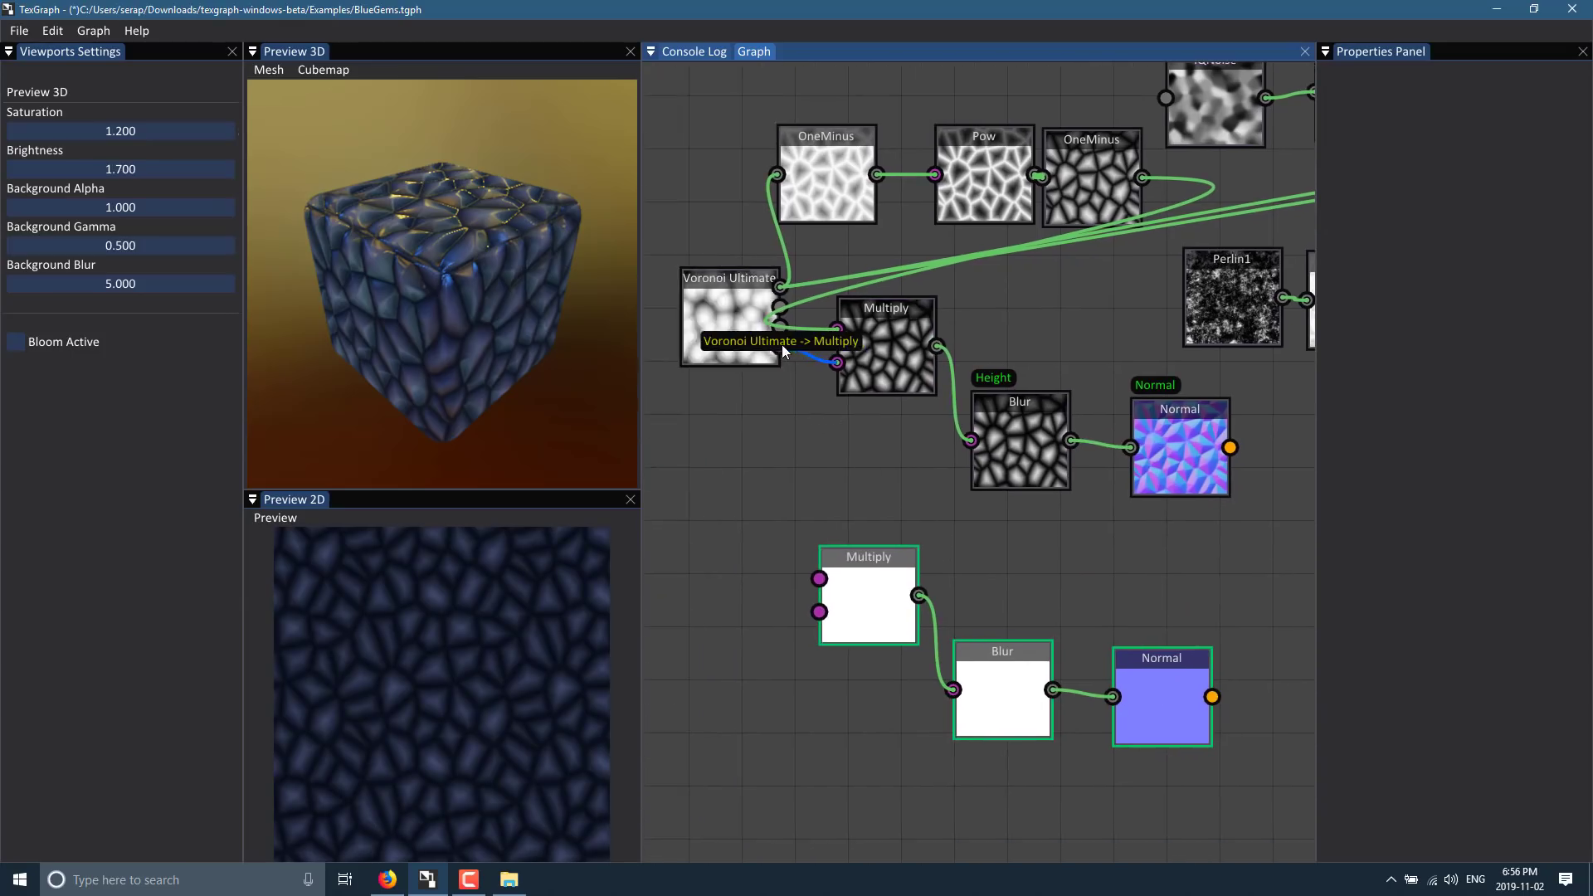
drag(782, 345, 819, 579)
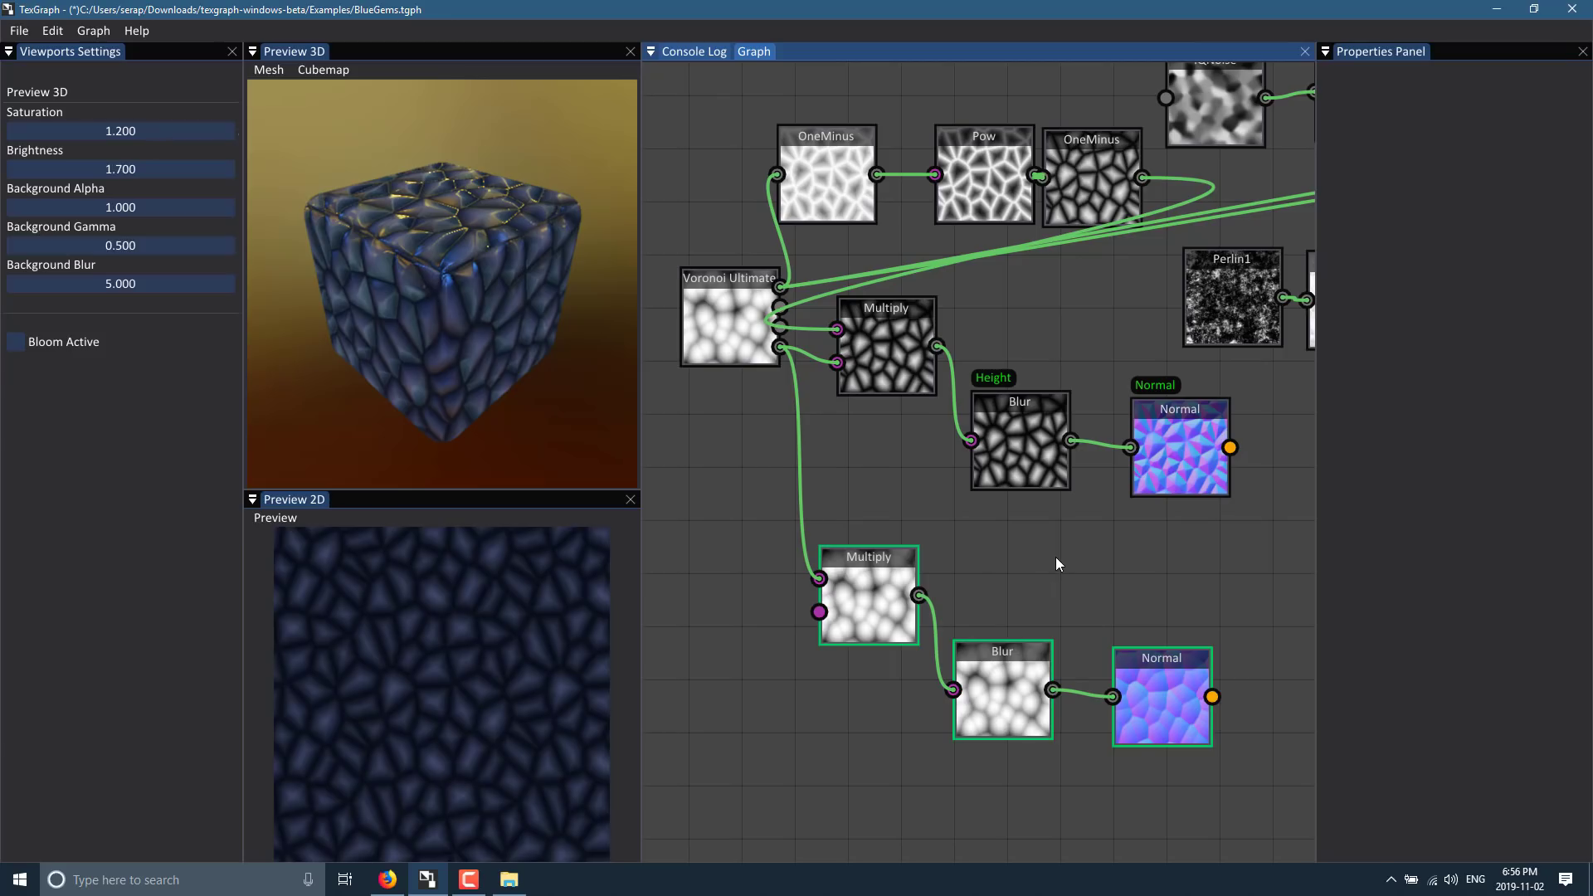
drag(1043, 548, 940, 482)
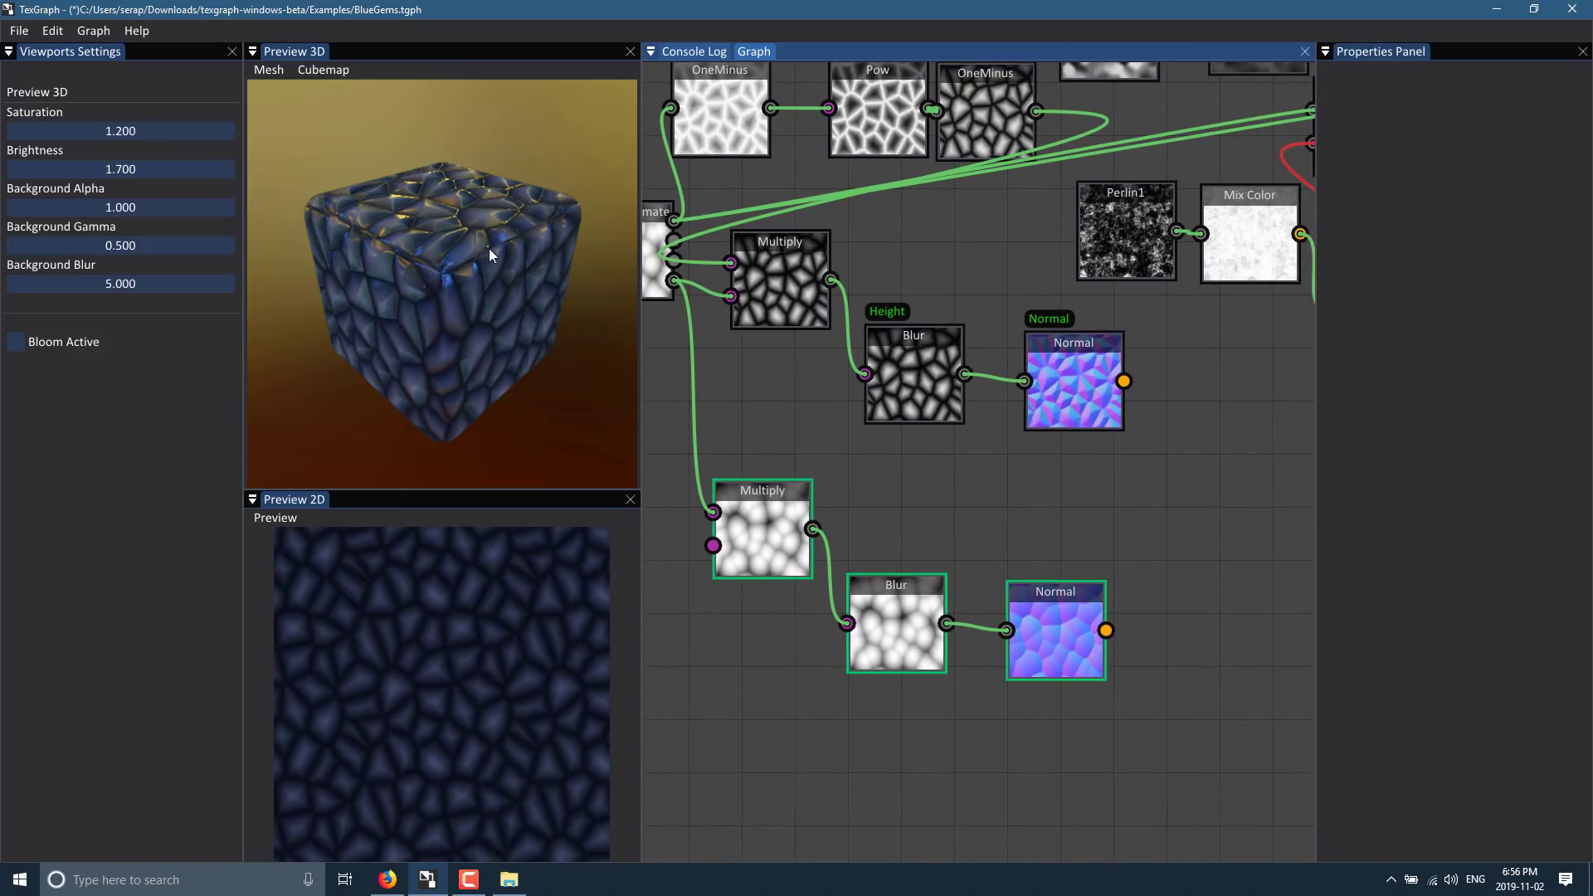
click(11, 35)
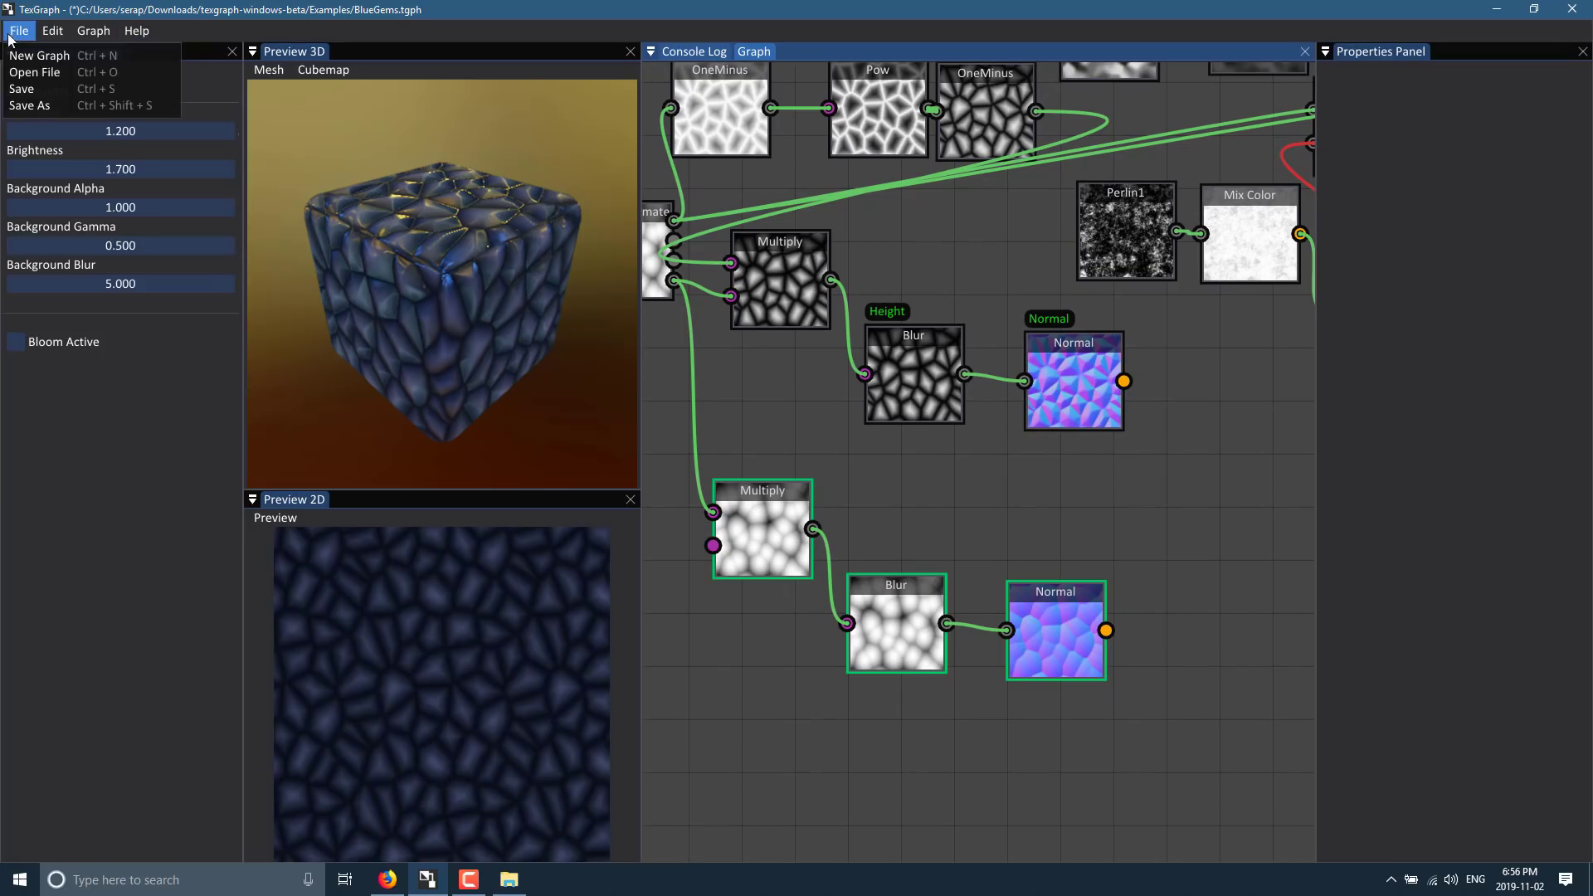
click(21, 106)
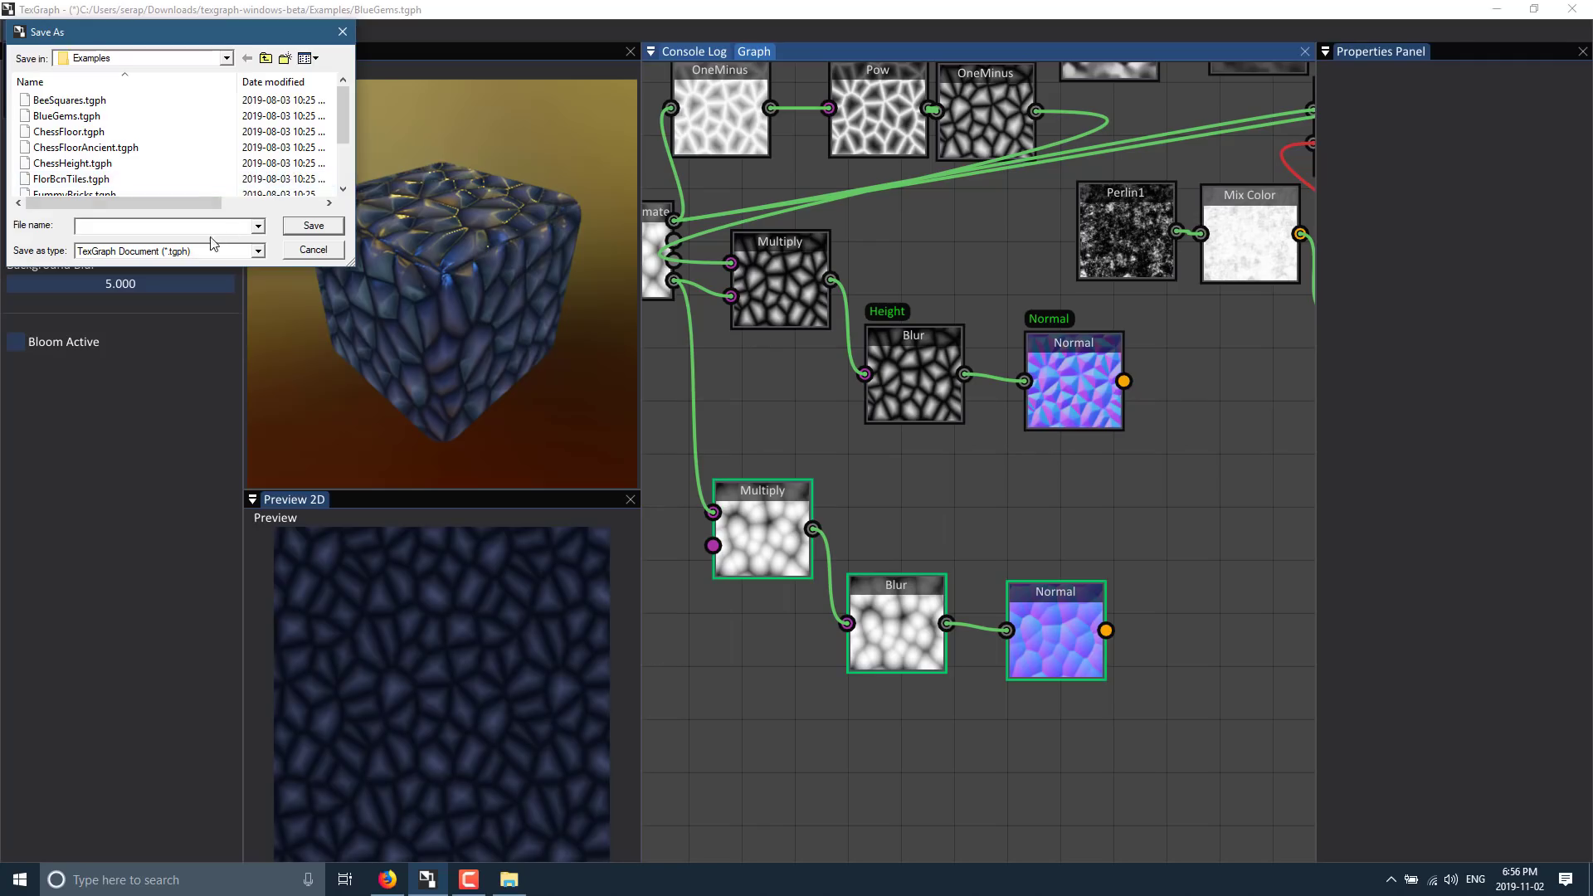
click(214, 257)
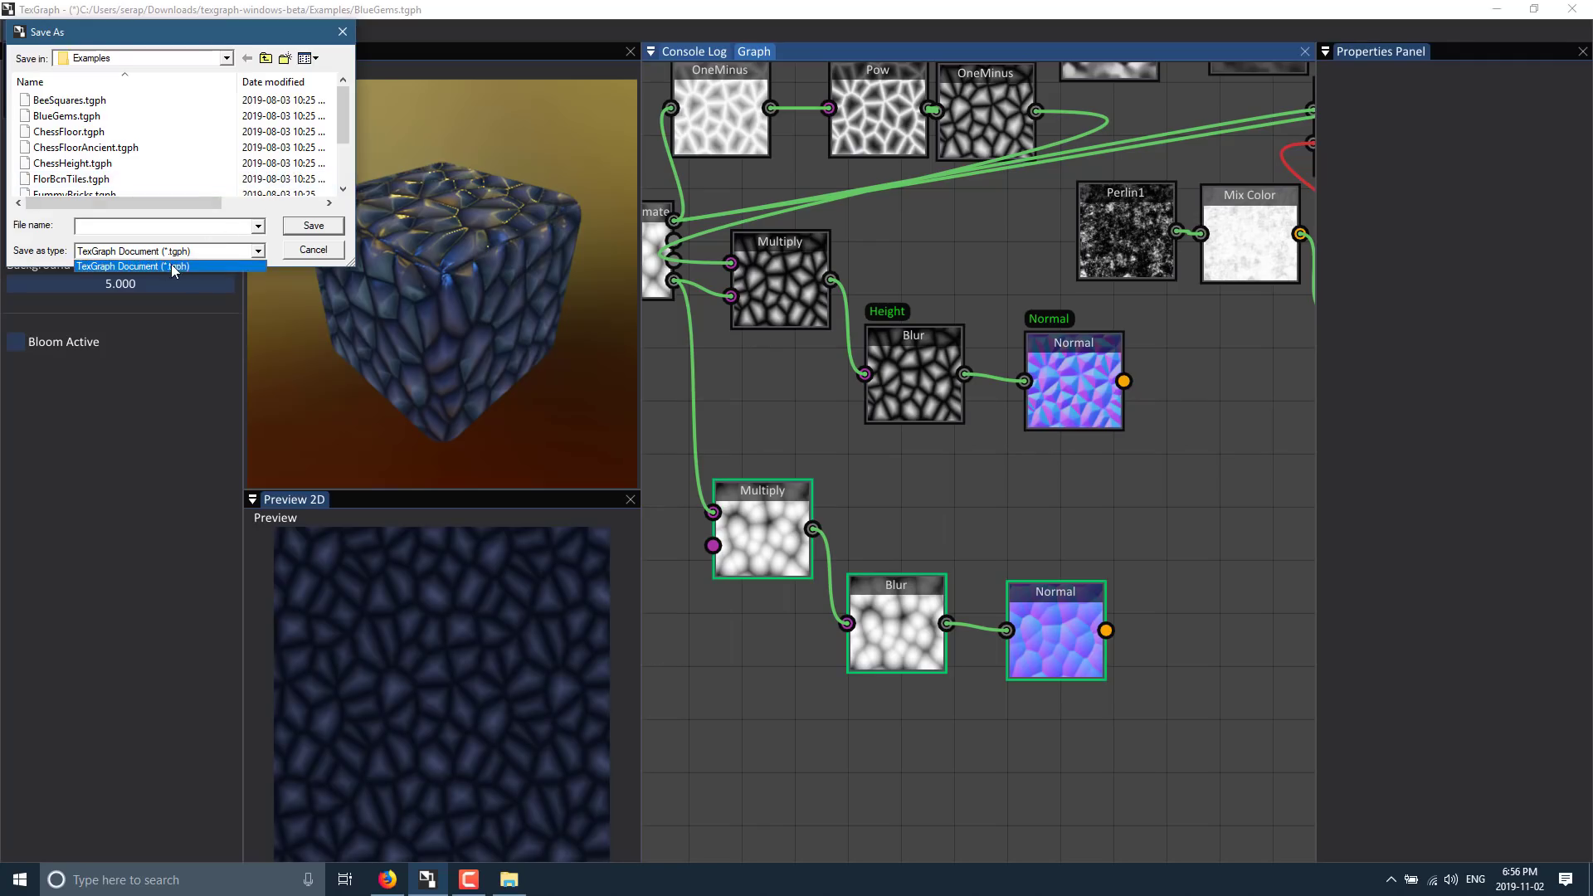
click(316, 254)
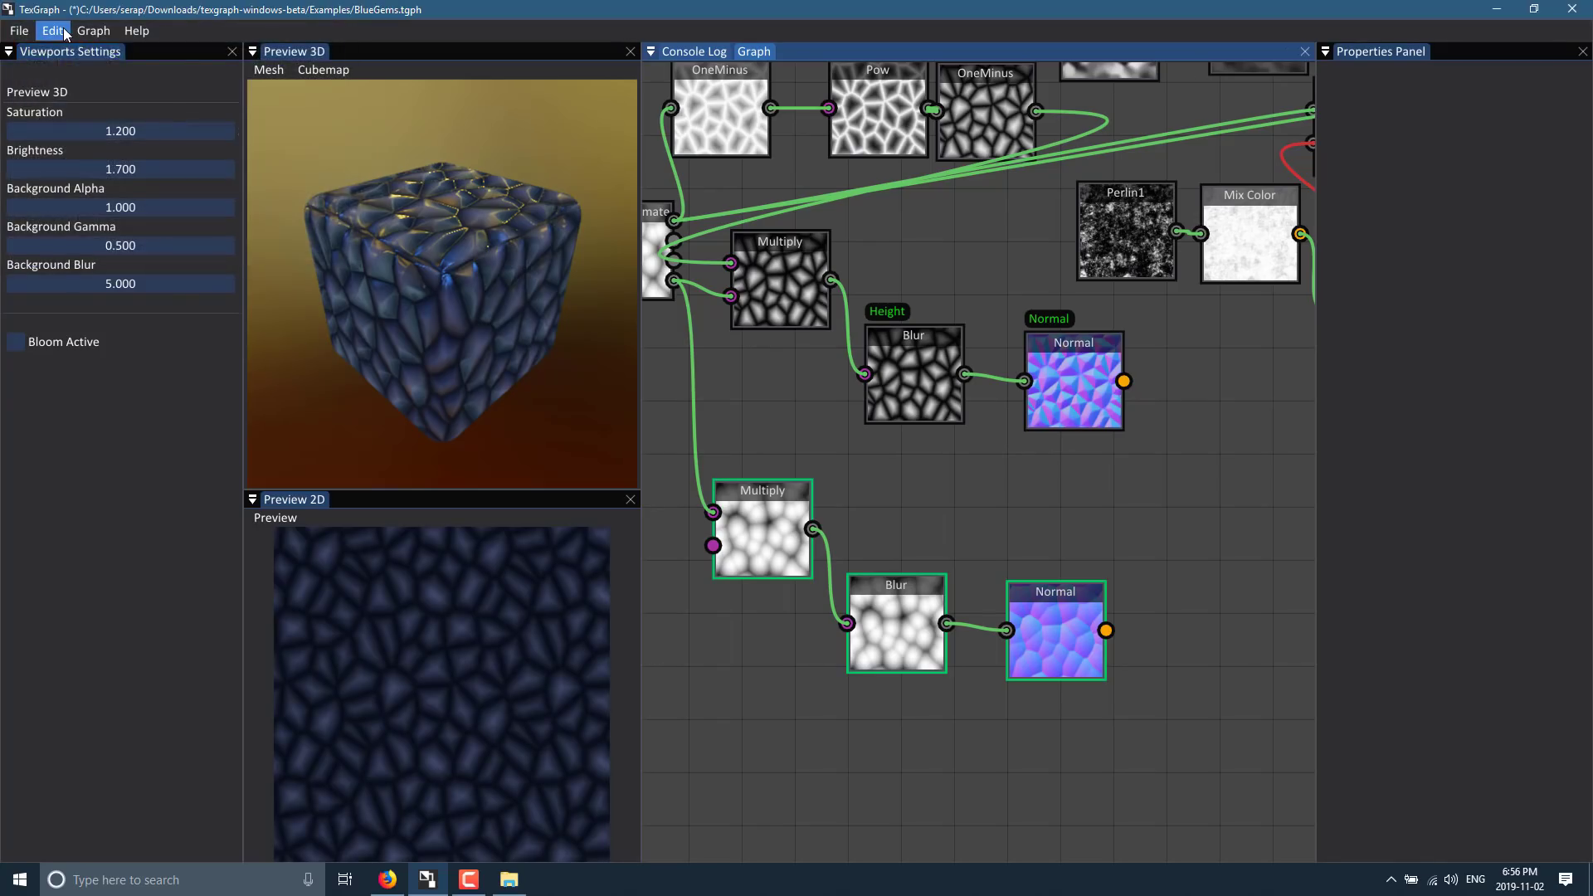
click(52, 30)
mouse_move(73, 35)
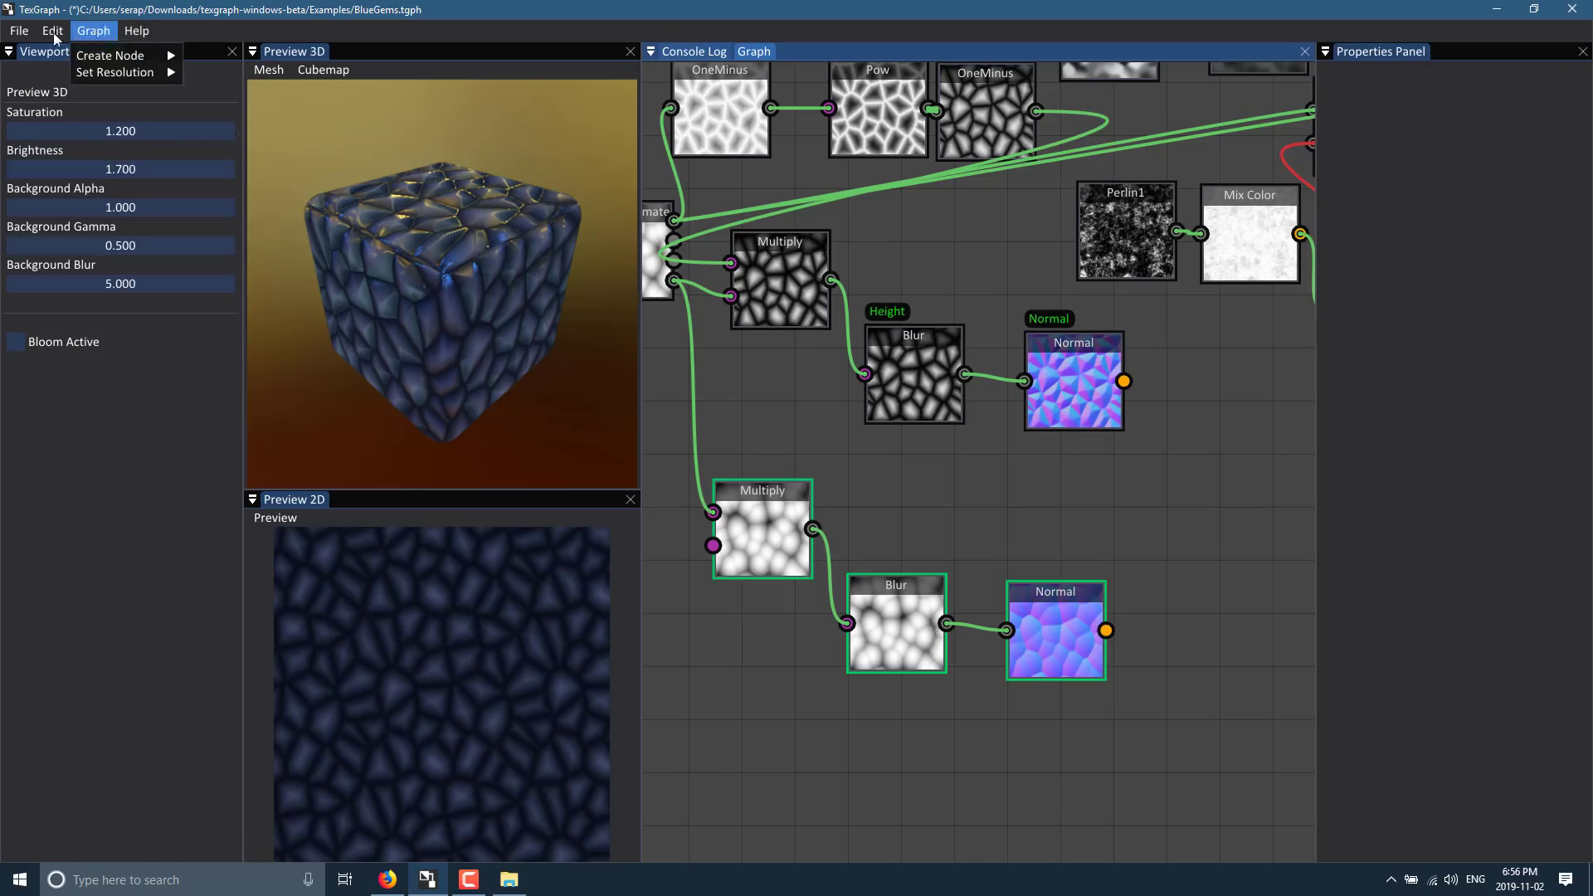
mouse_move(12, 37)
click(559, 18)
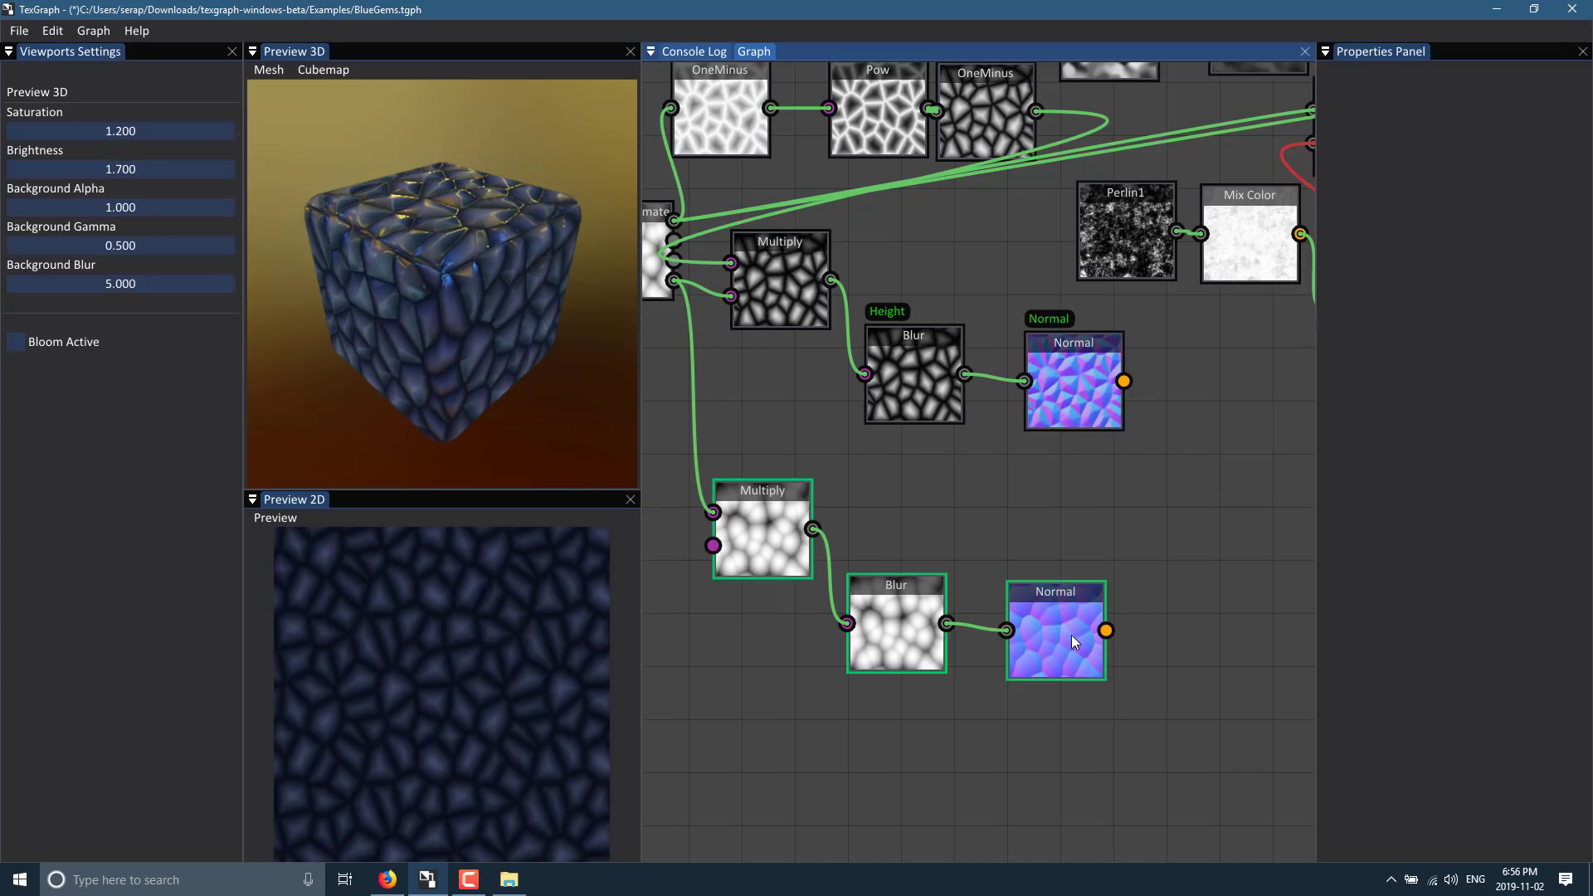
- Move the Albedo Mix Color node higher up beside Multiply
drag(1072, 635, 813, 531)
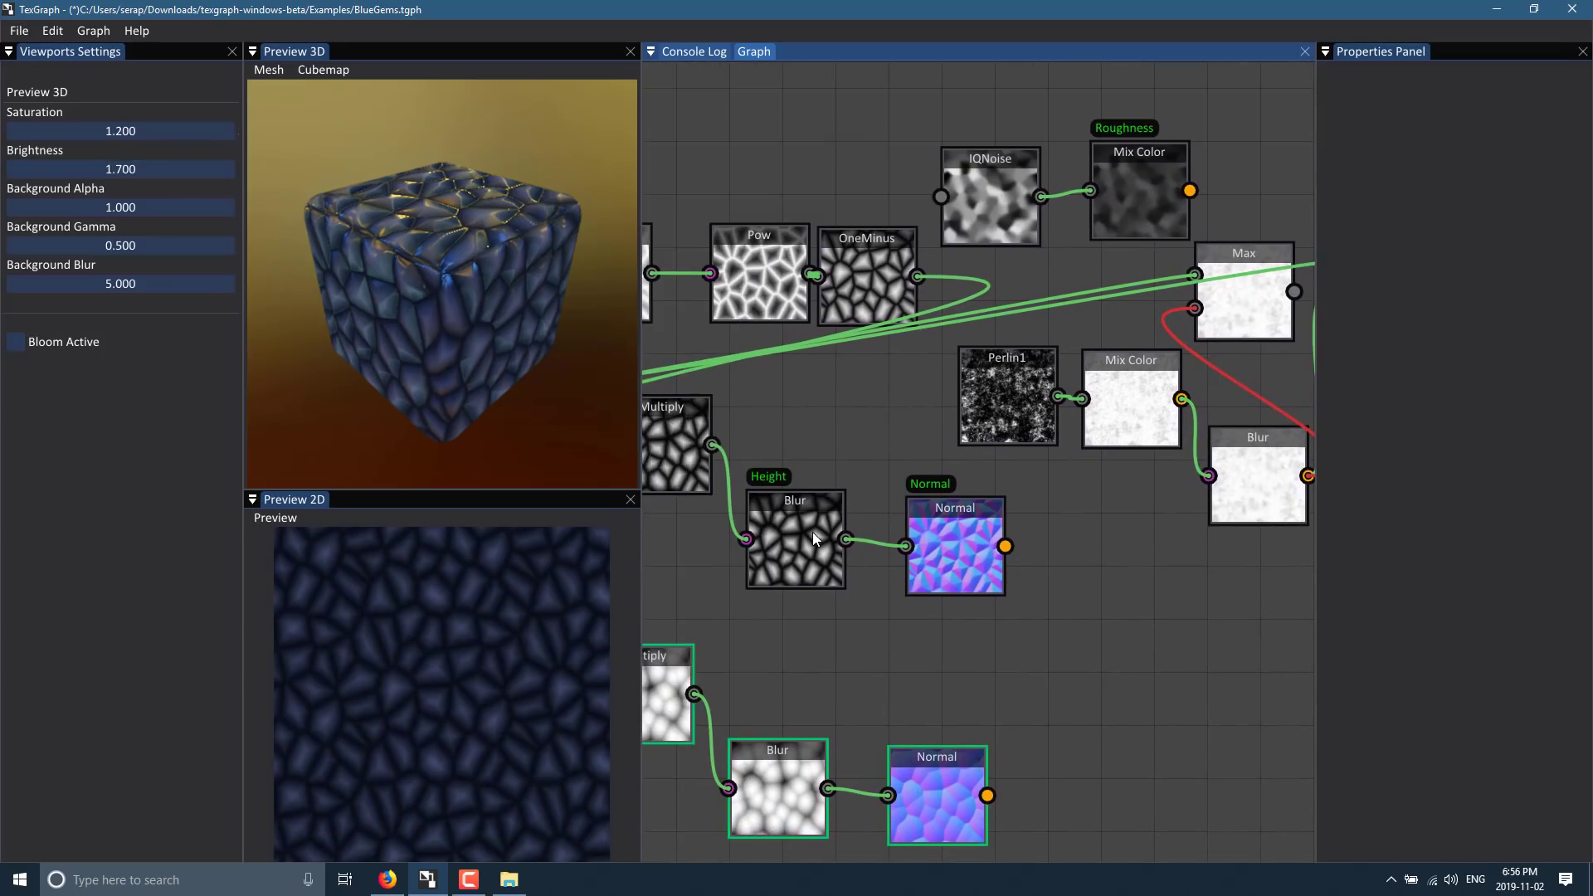
drag(1102, 607, 964, 679)
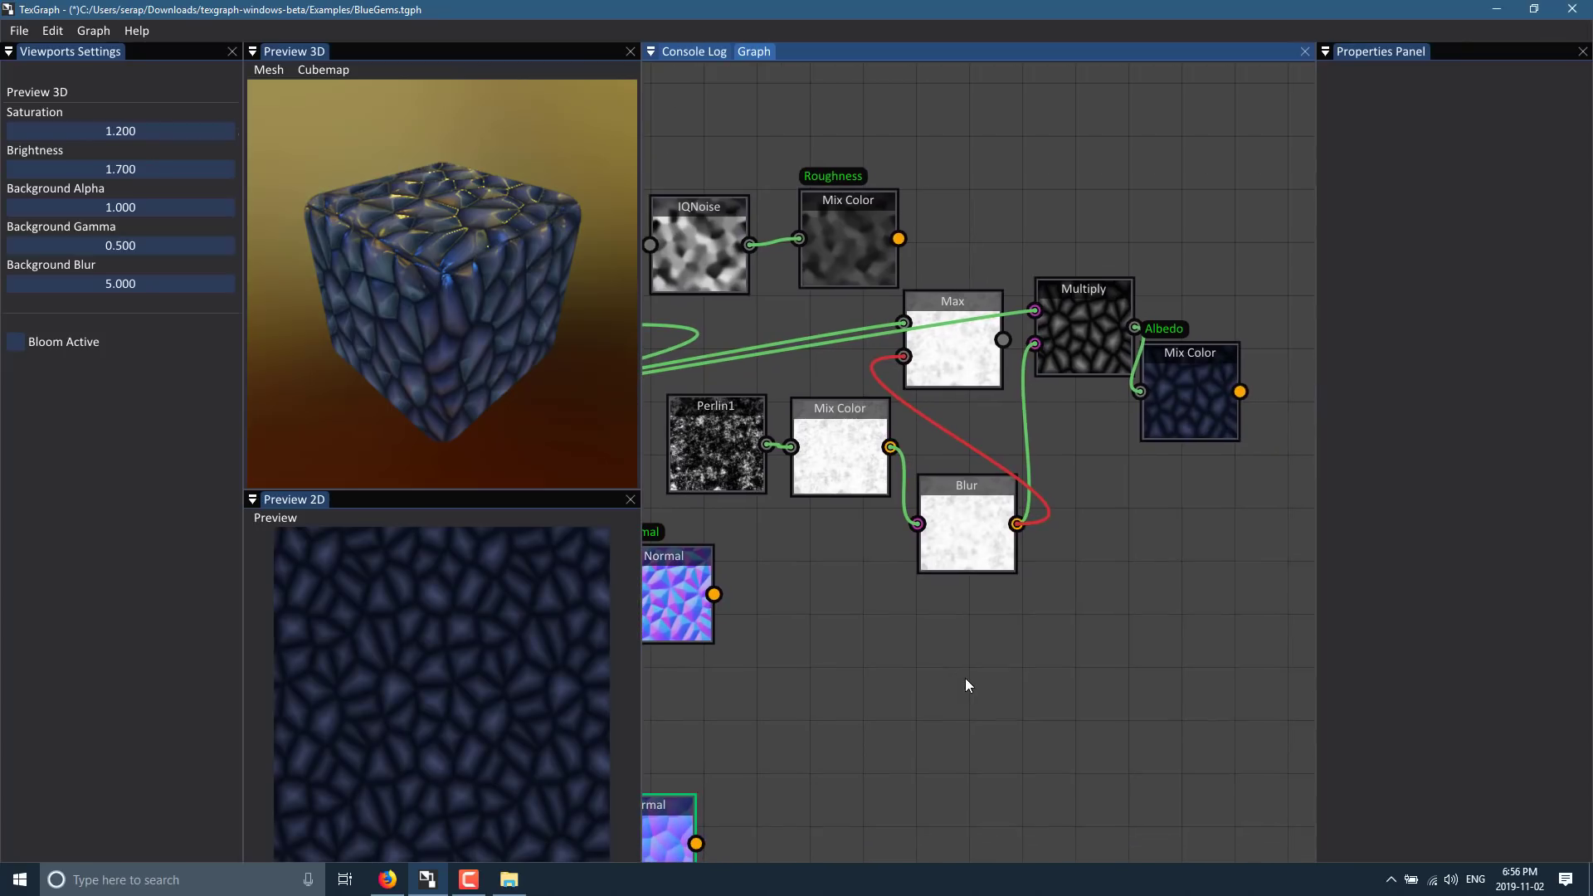
drag(1176, 365, 1208, 163)
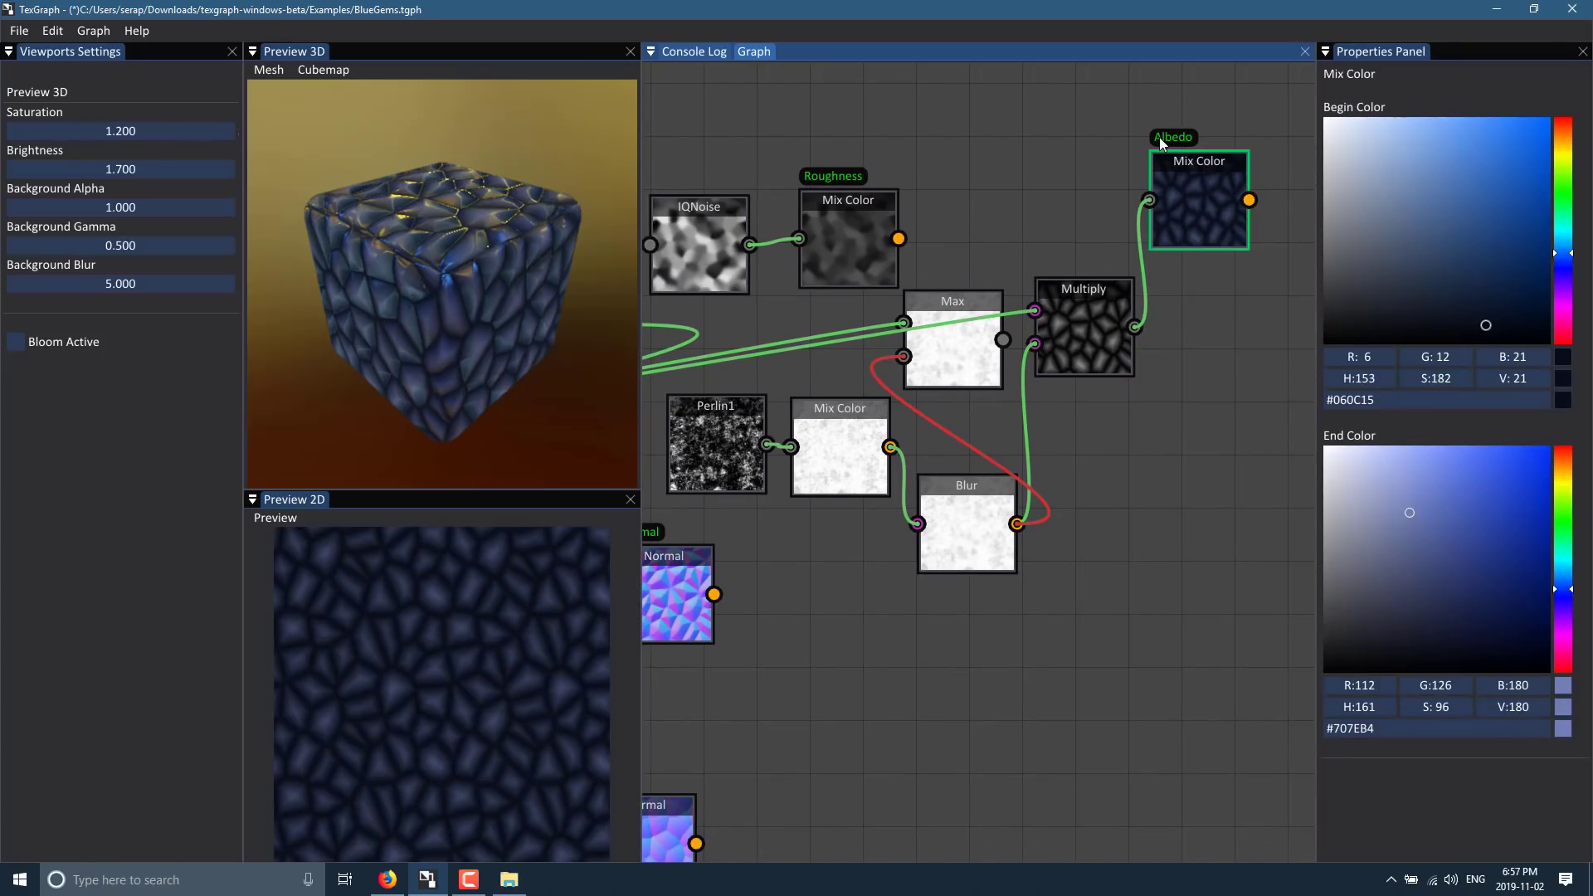
- Export the Albedo texture as a PNG named 'here'
right_click(1198, 193)
mouse_move(1217, 219)
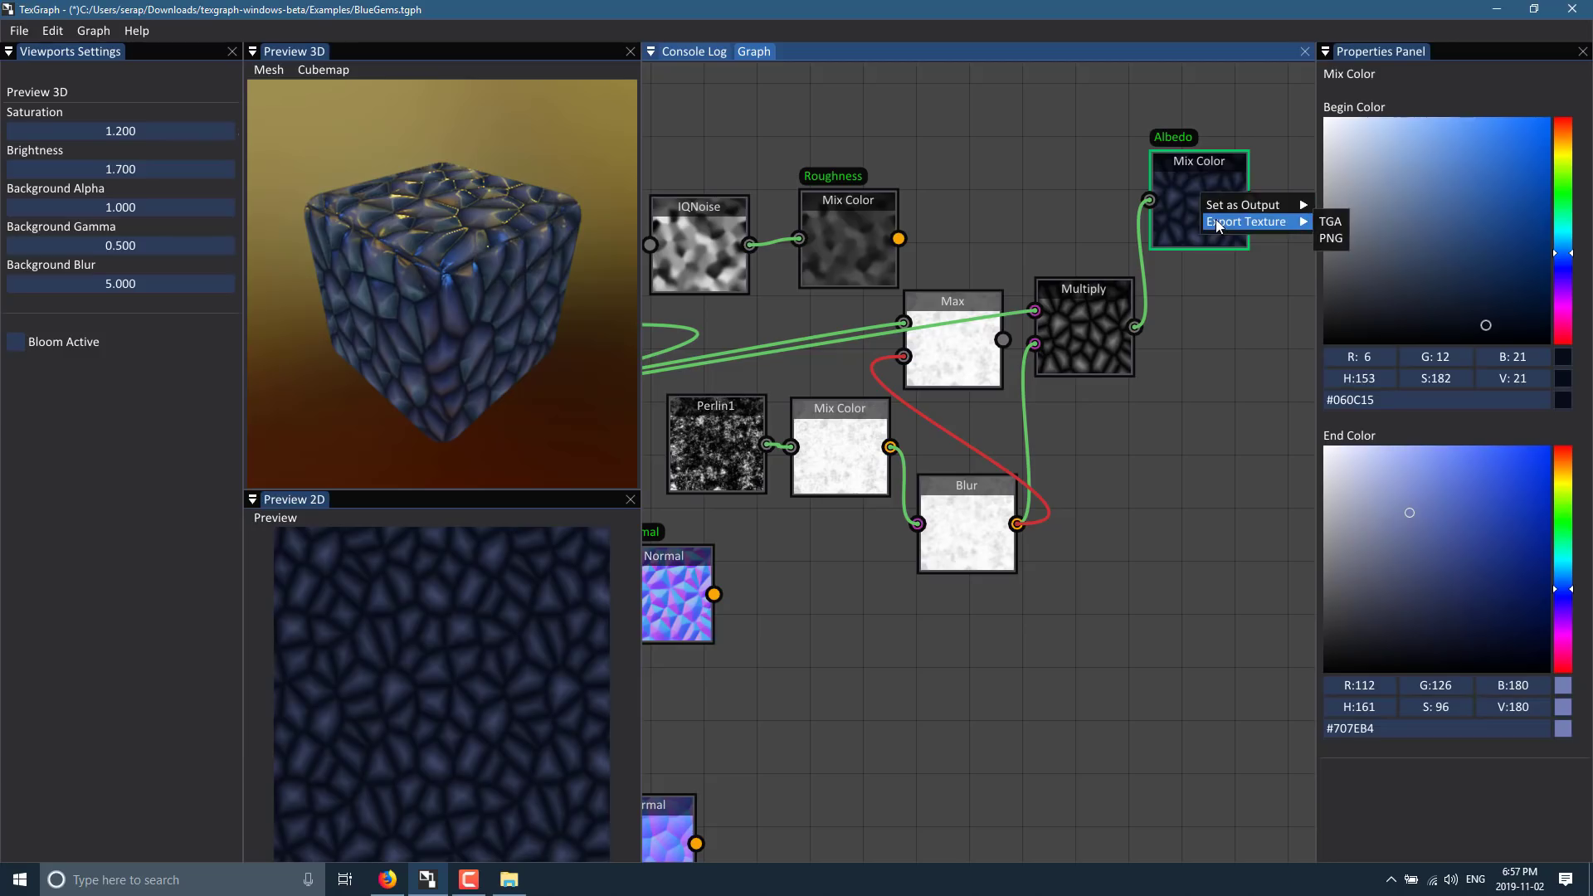
click(1333, 238)
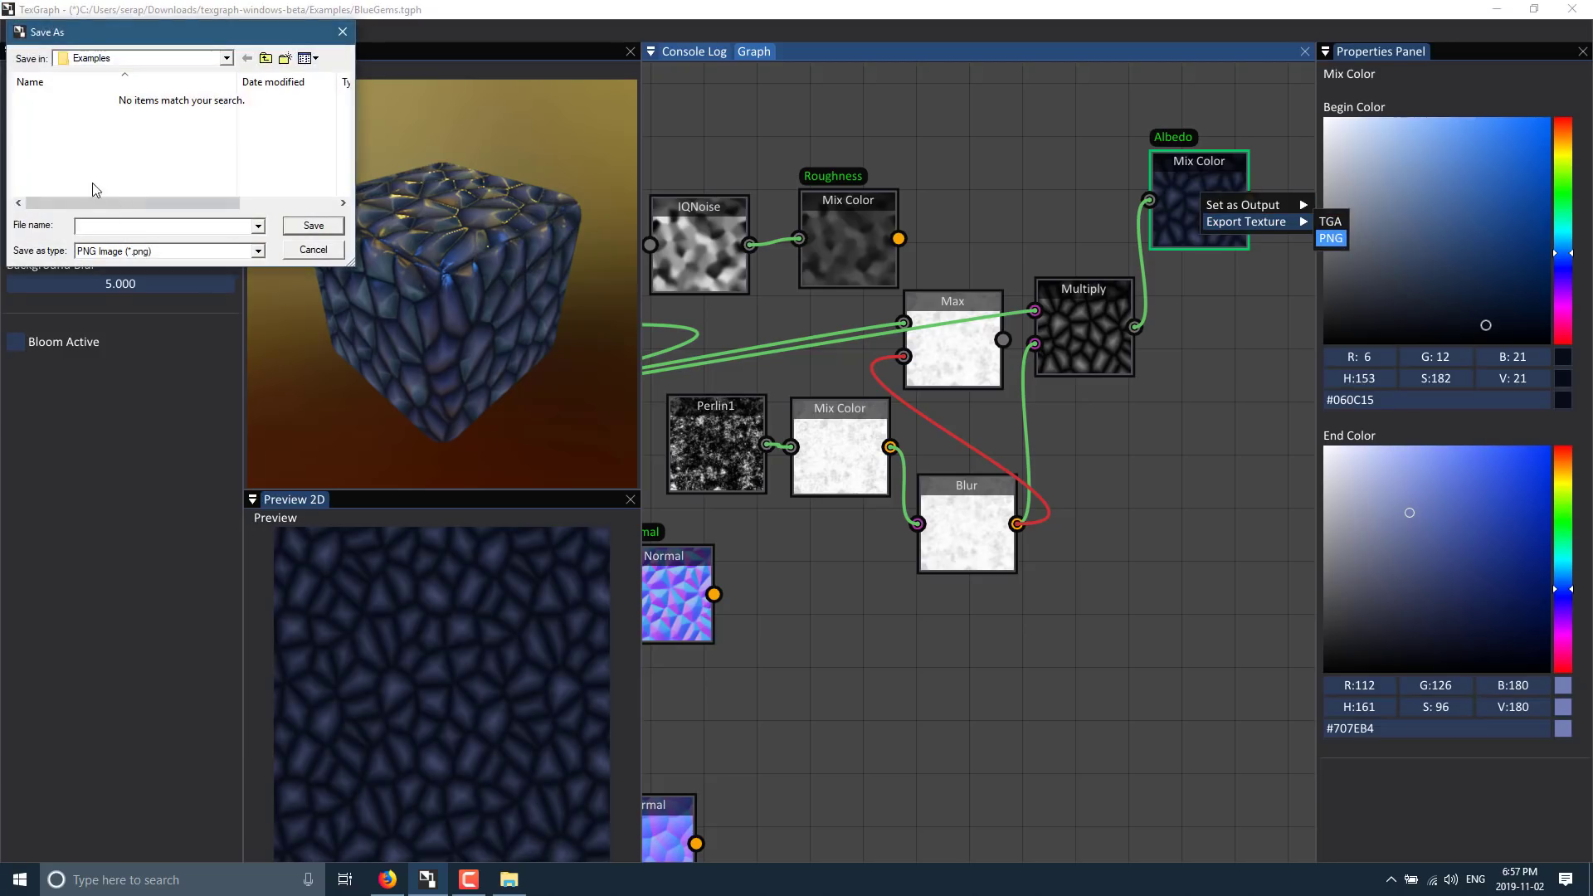
text(hereis)
key(Return)
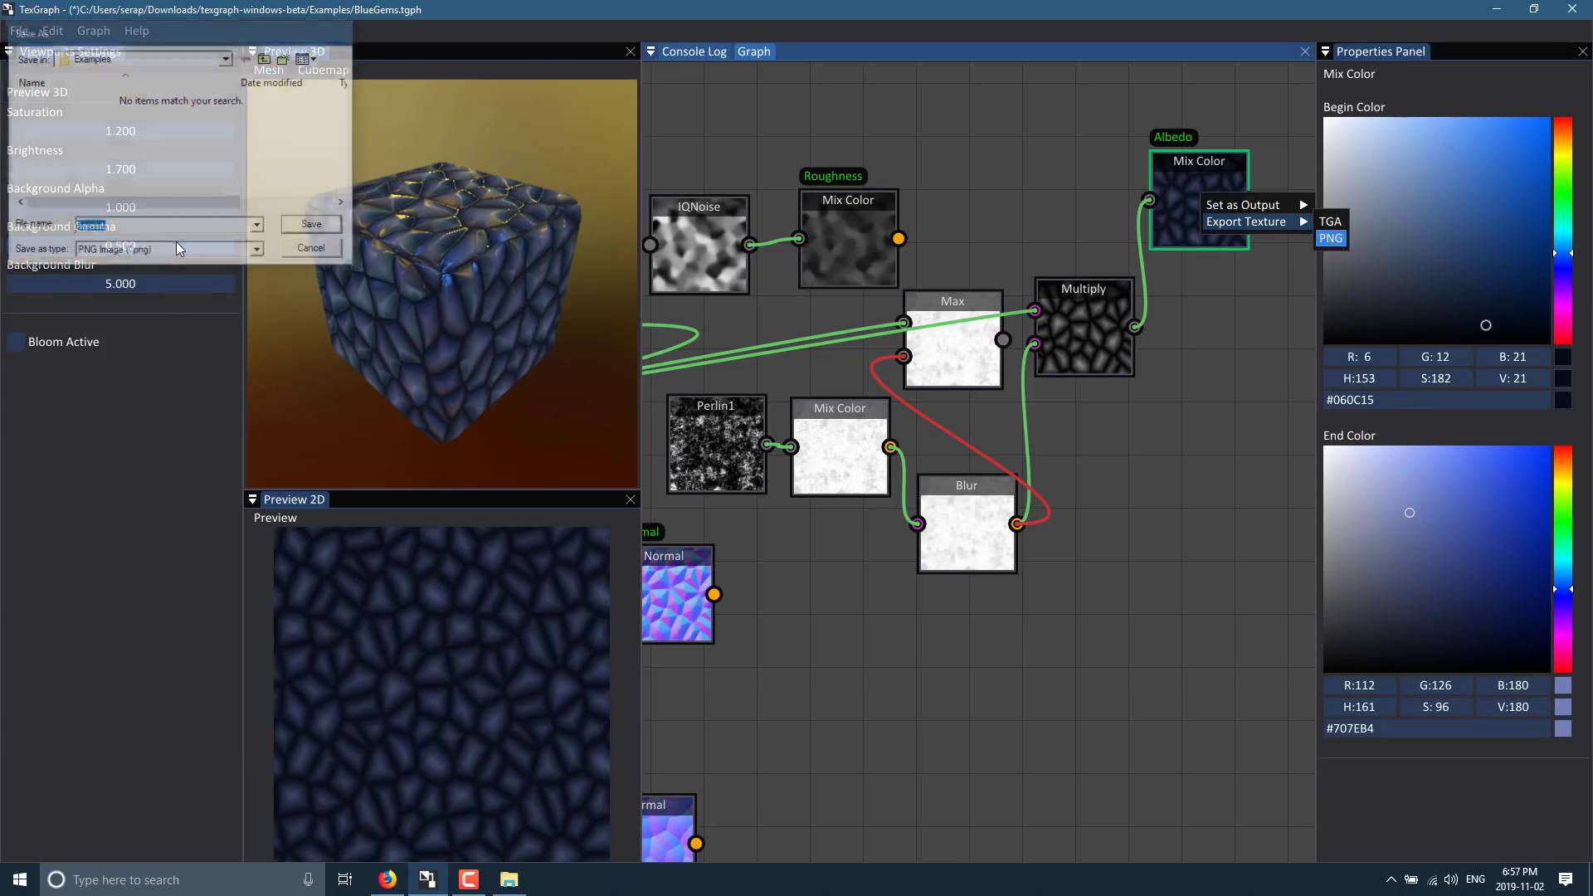
- Browse to the texgraph-windows-beta Examples folder in File Explorer
click(522, 880)
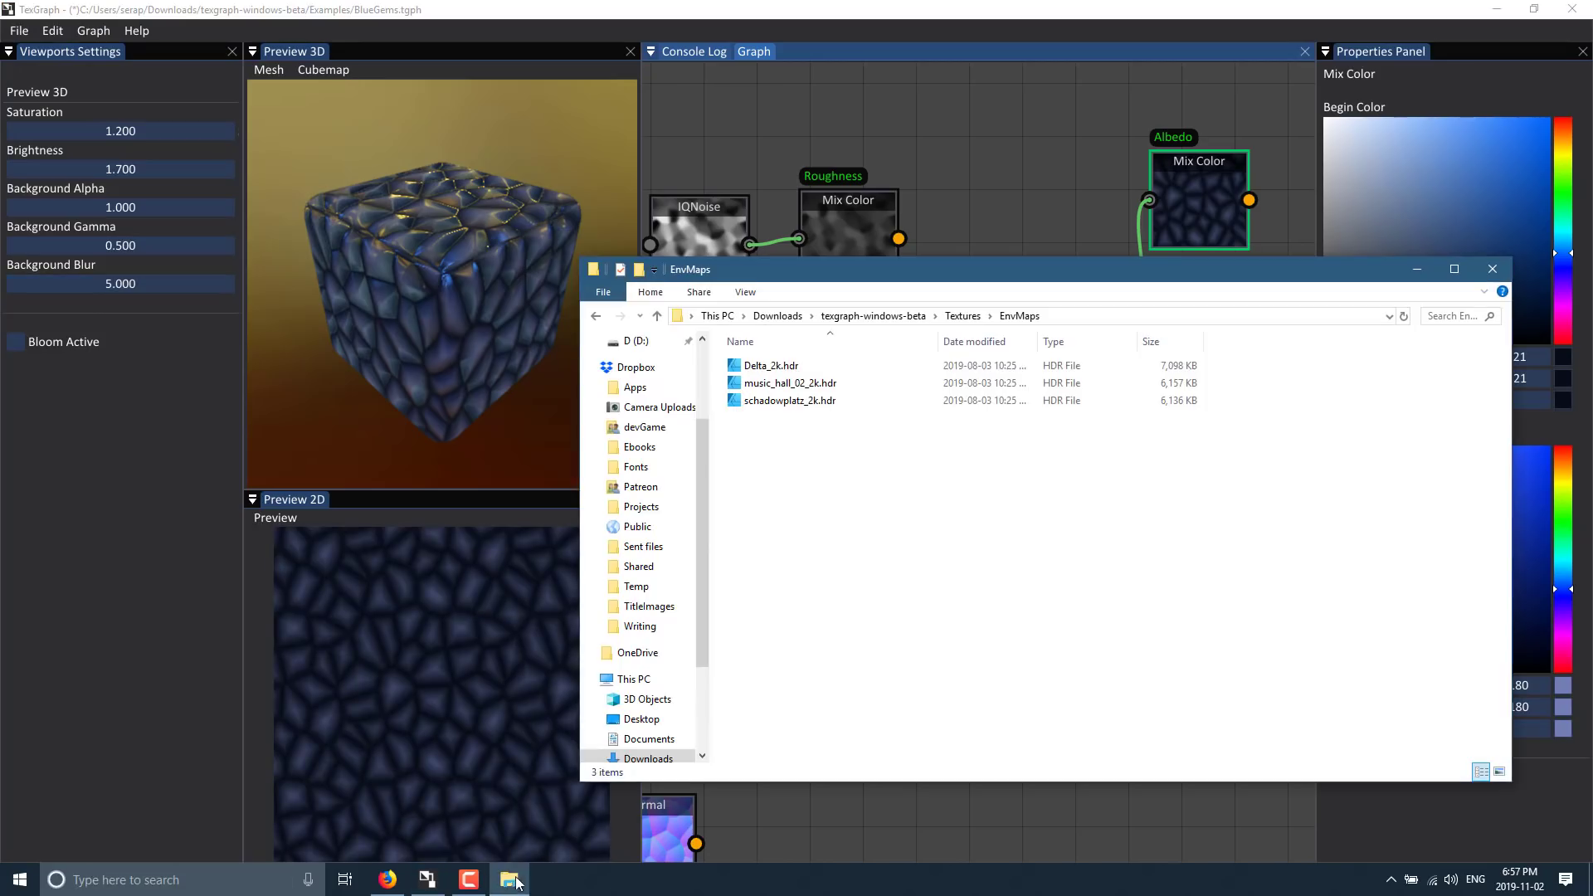
click(874, 316)
double_click(772, 384)
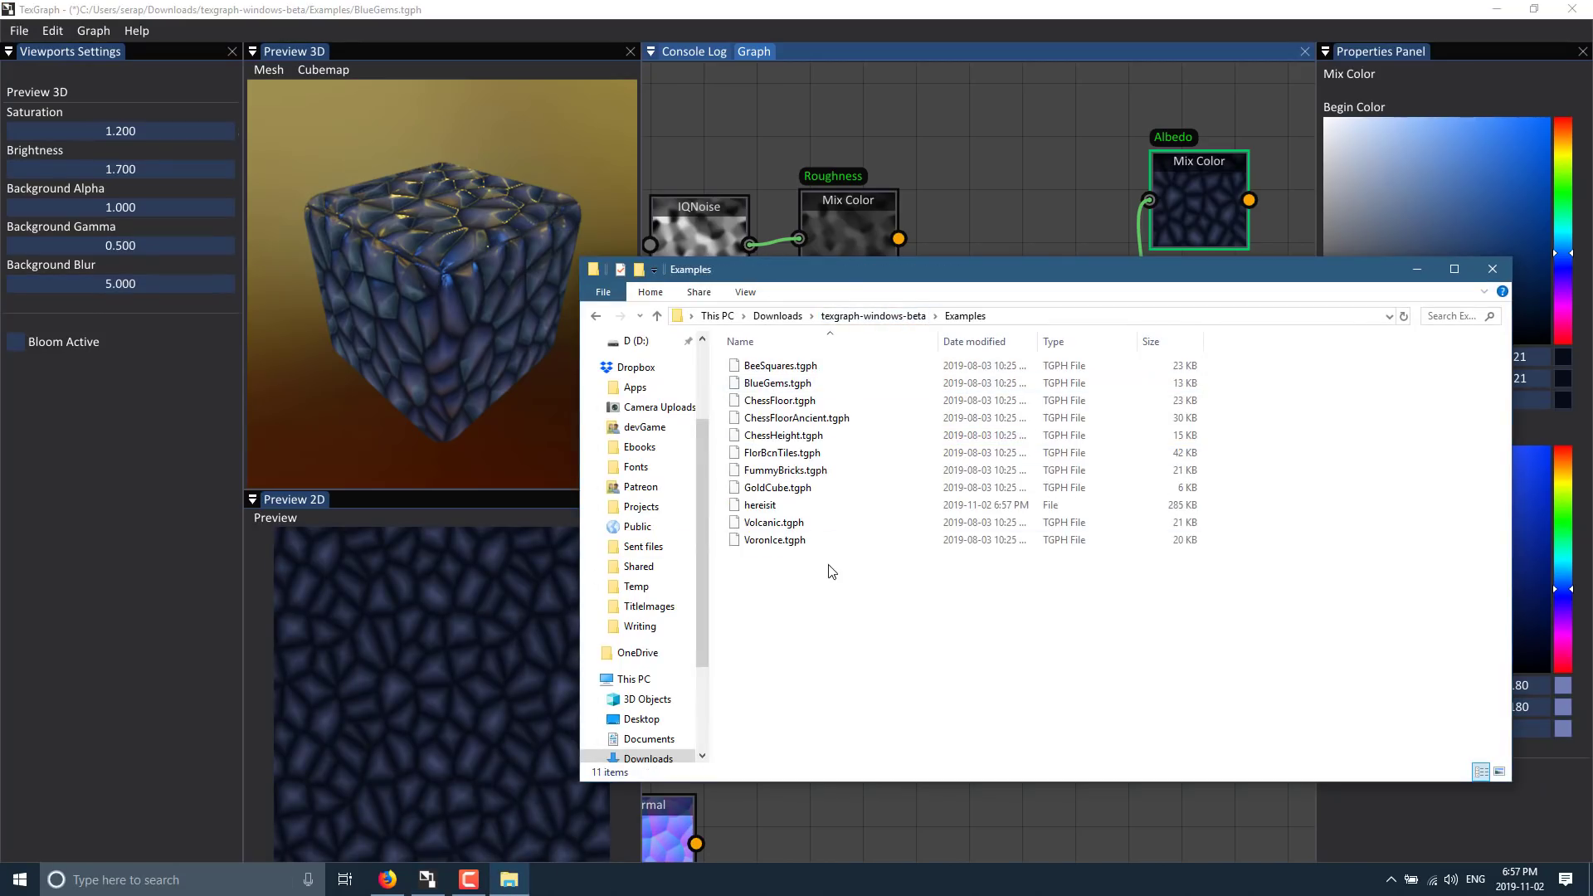
- Rename the export to hereisit.png and view it in Photos
click(755, 508)
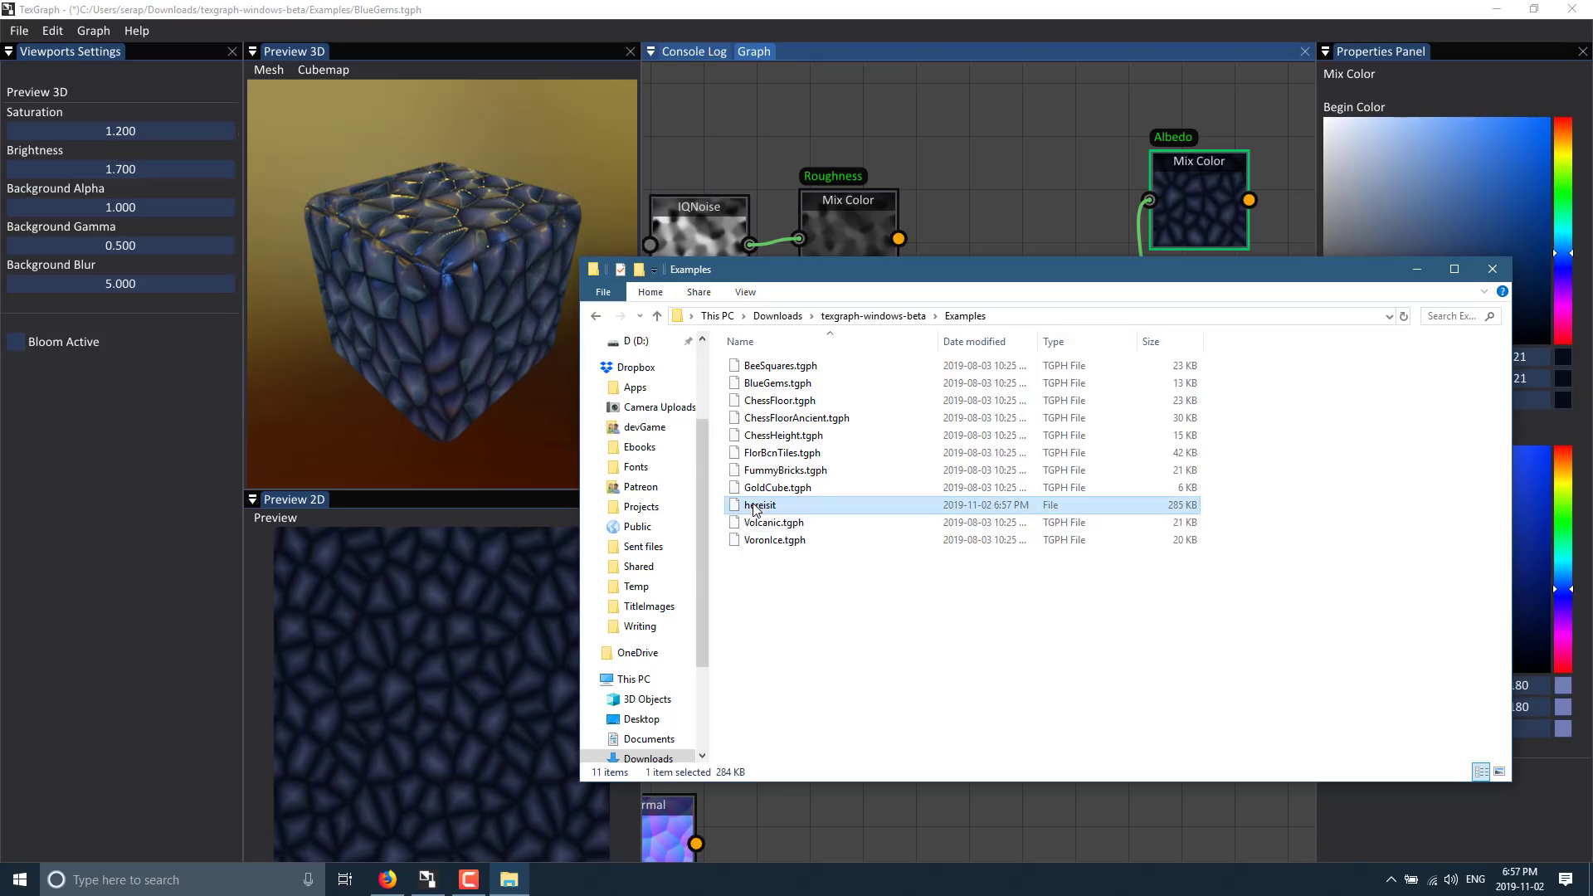
click(755, 506)
key(End)
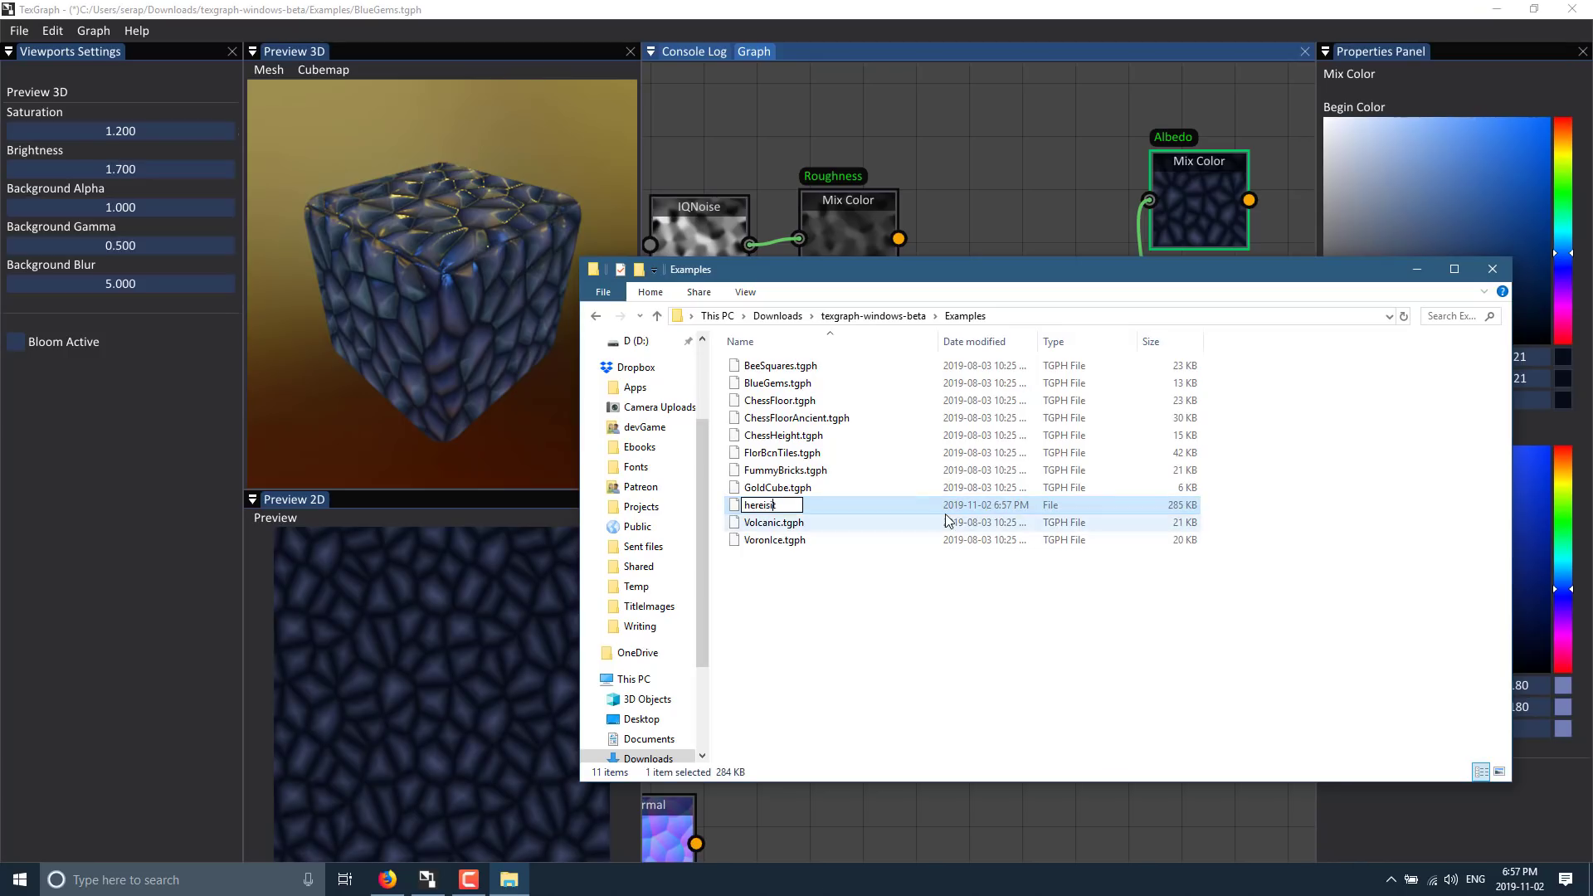
text(.png)
key(Return)
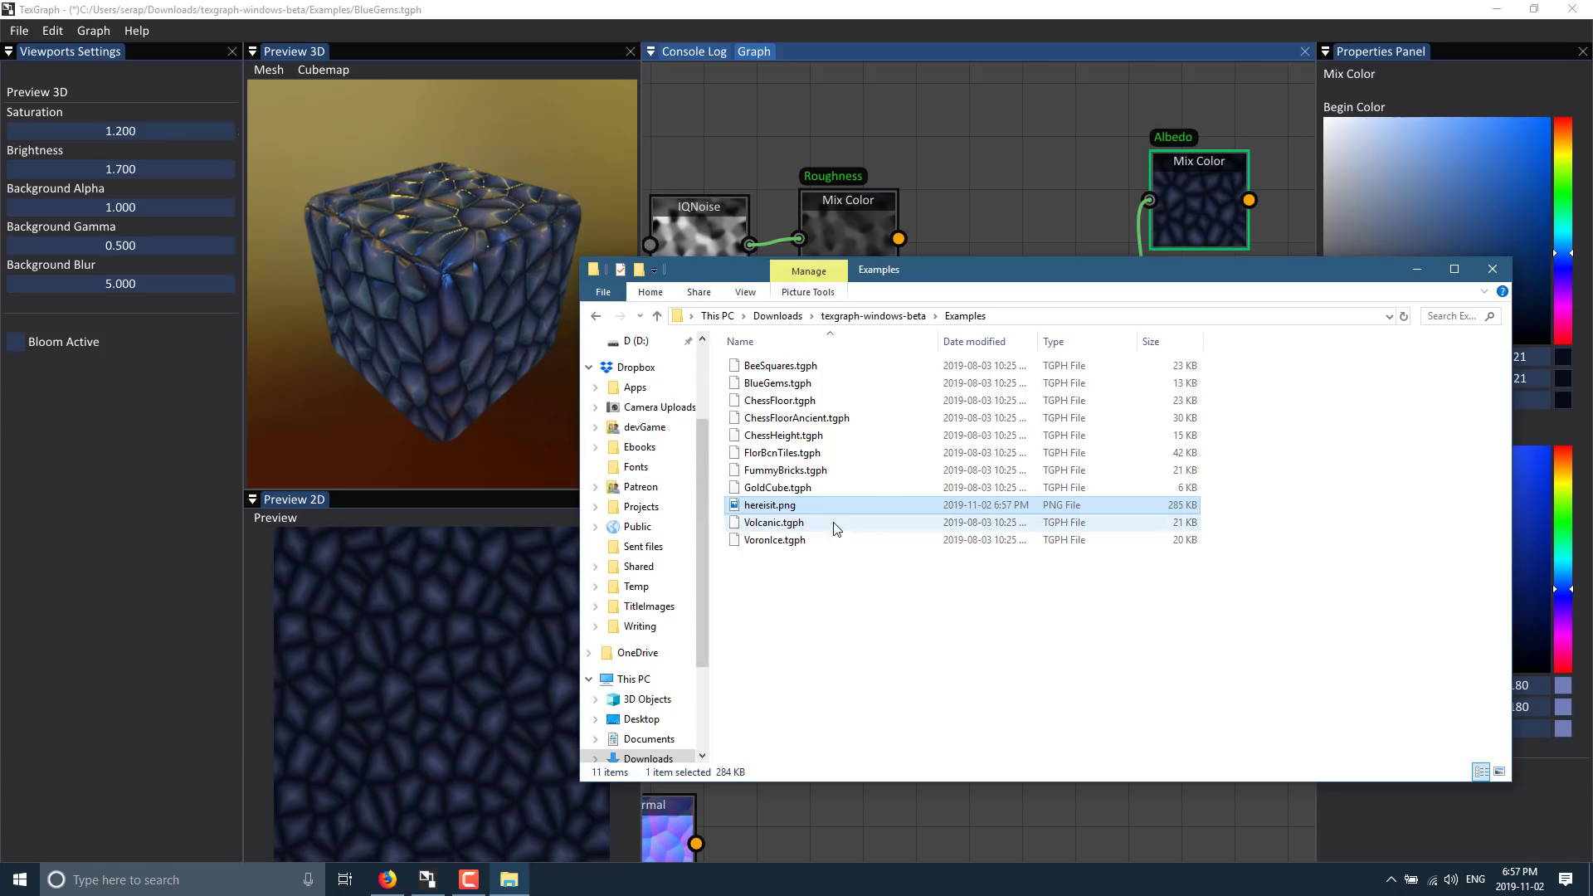
double_click(792, 508)
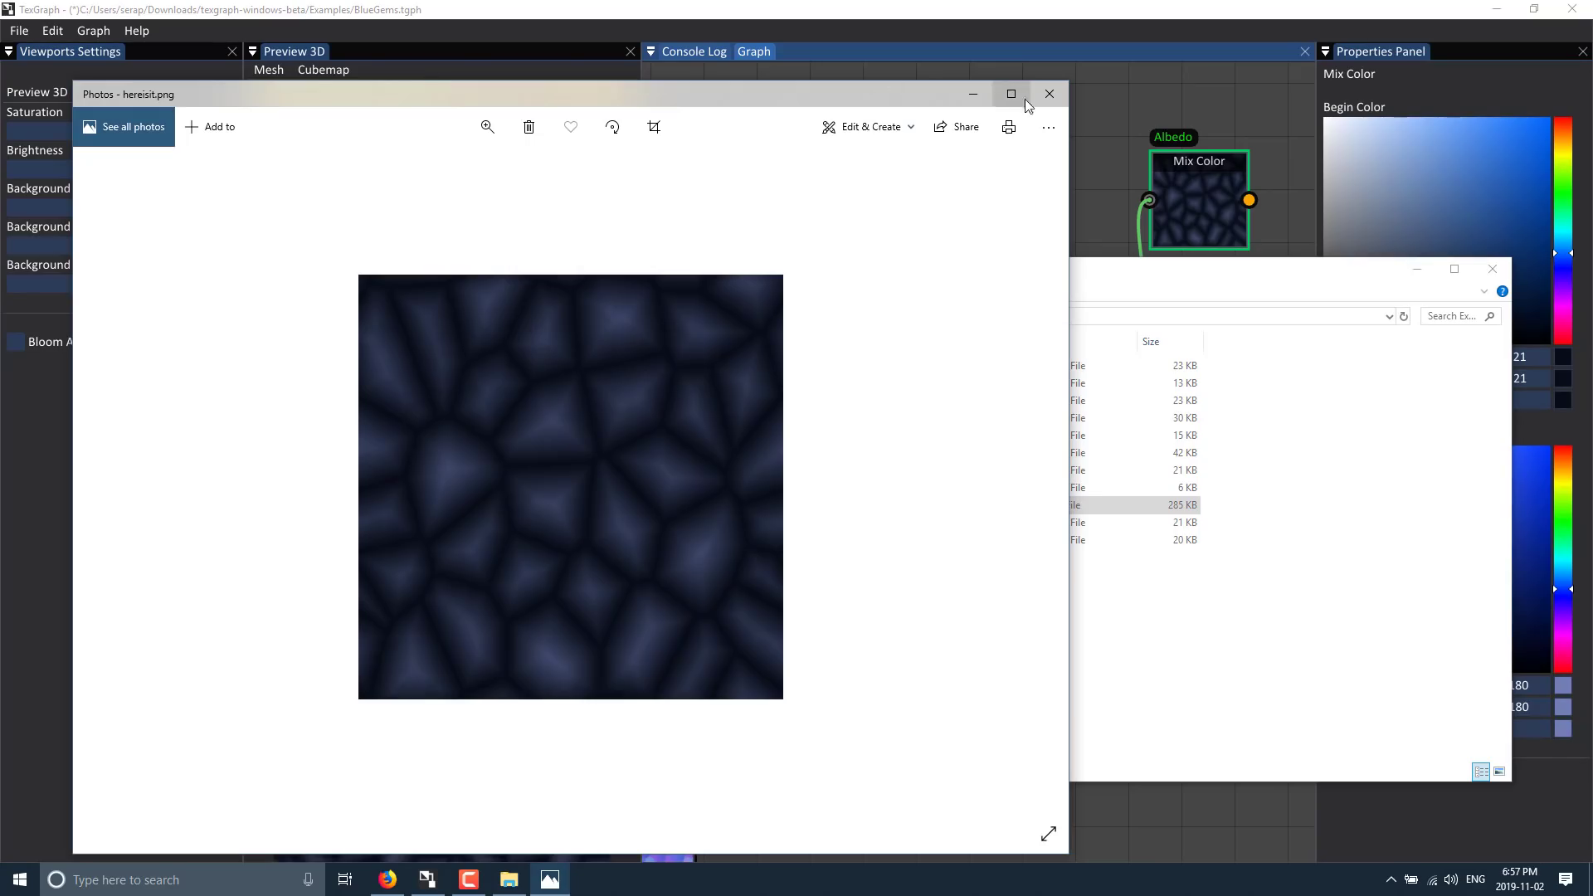
click(1049, 94)
click(1492, 269)
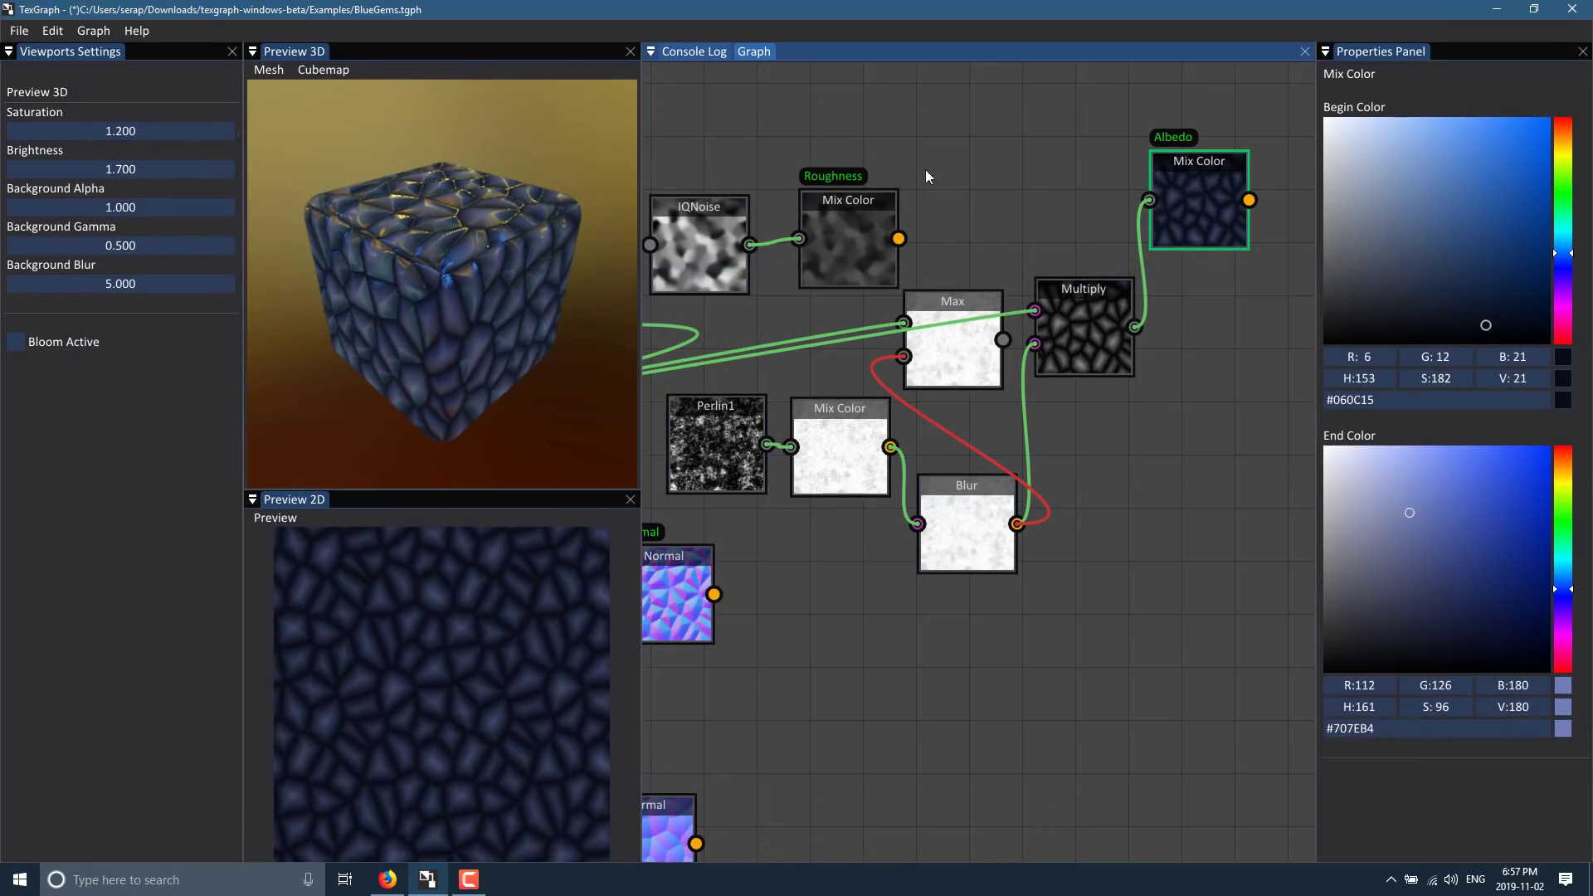
click(842, 200)
right_click(842, 201)
mouse_move(887, 230)
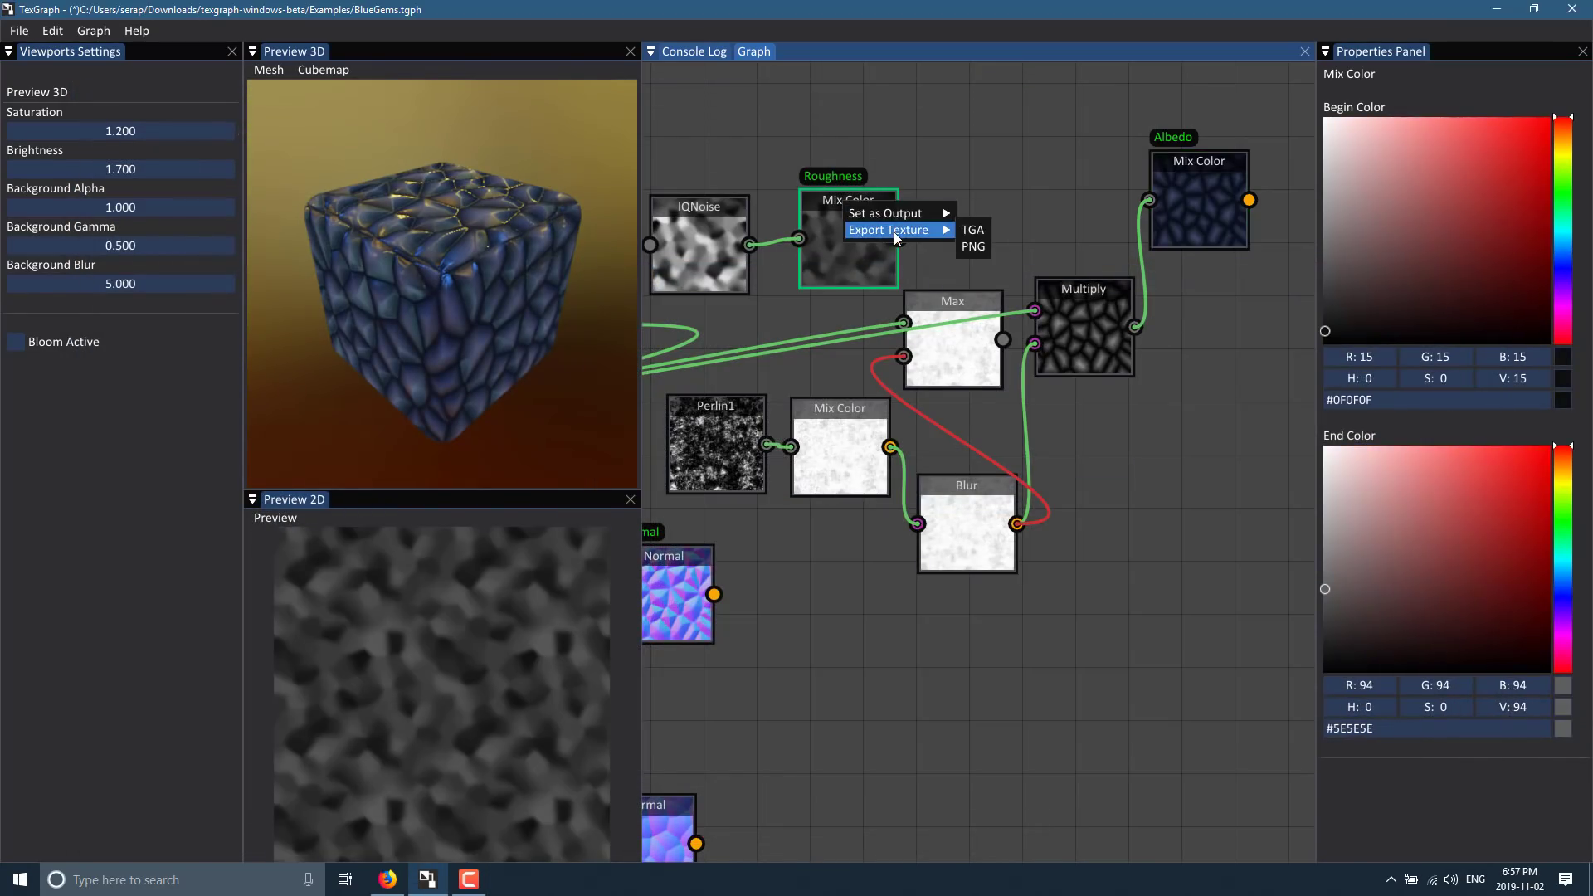
click(1249, 588)
scroll(1051, 526, down, 3)
scroll(1051, 526, left, 4)
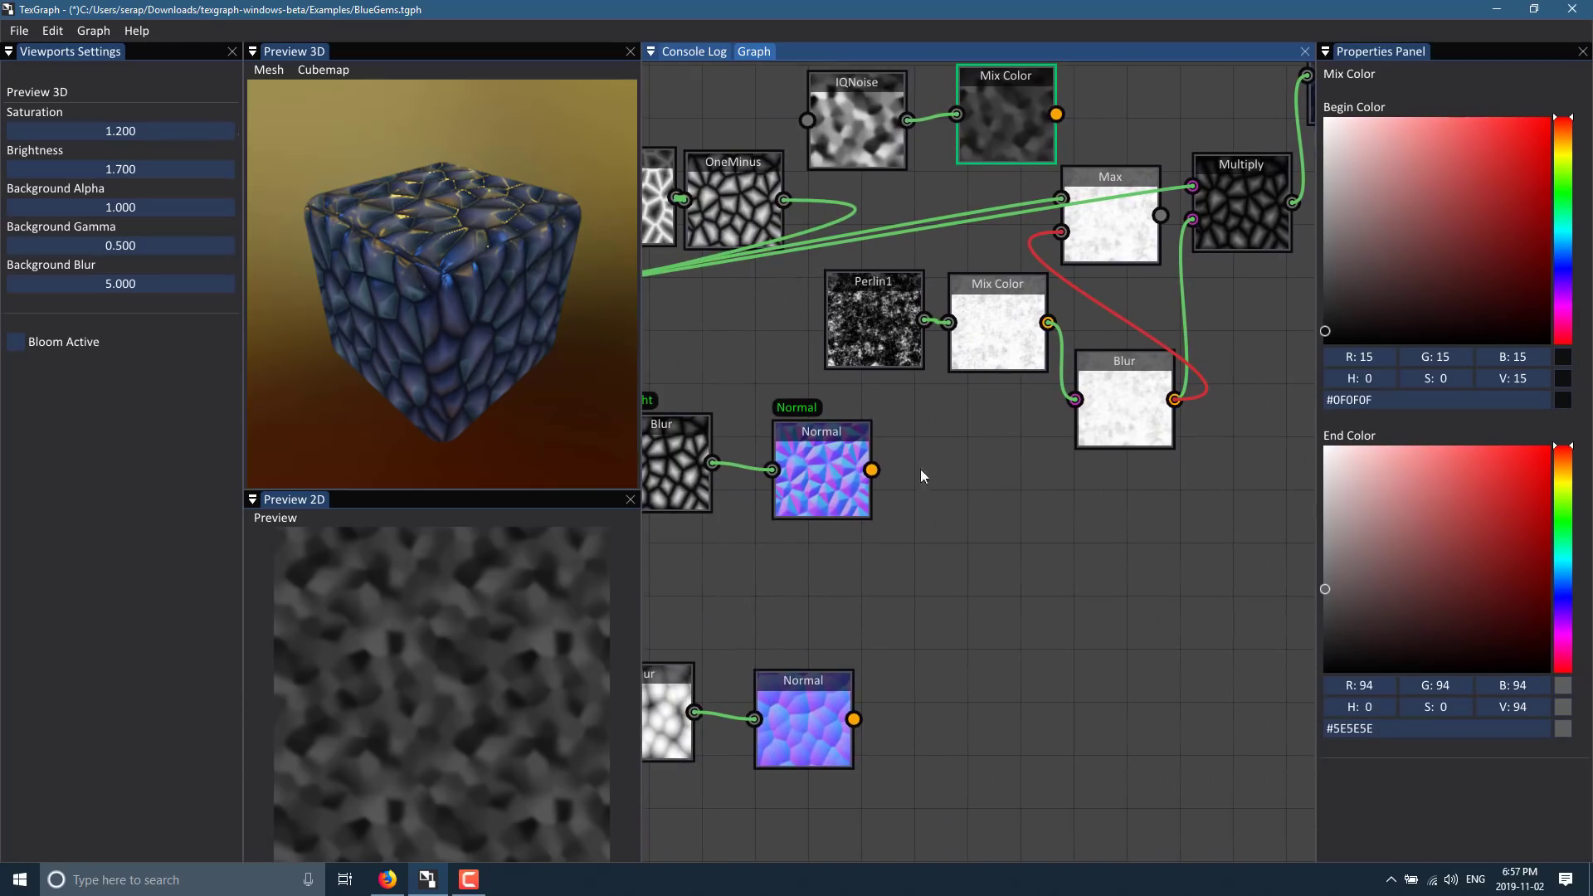
right_click(840, 463)
mouse_move(857, 490)
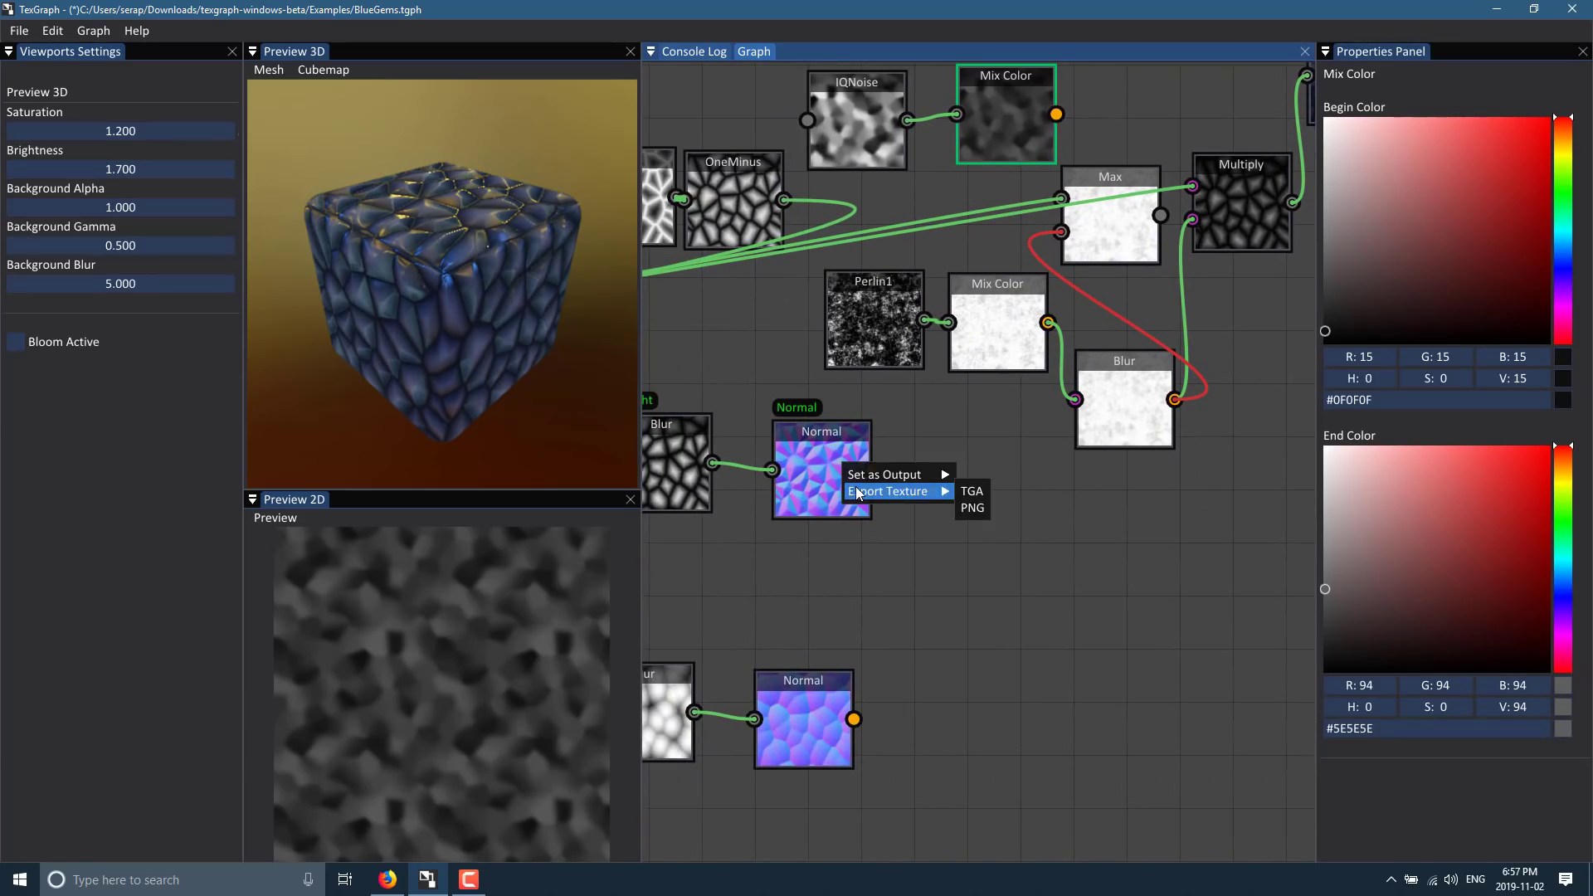
click(1021, 620)
scroll(1020, 620, left, 4)
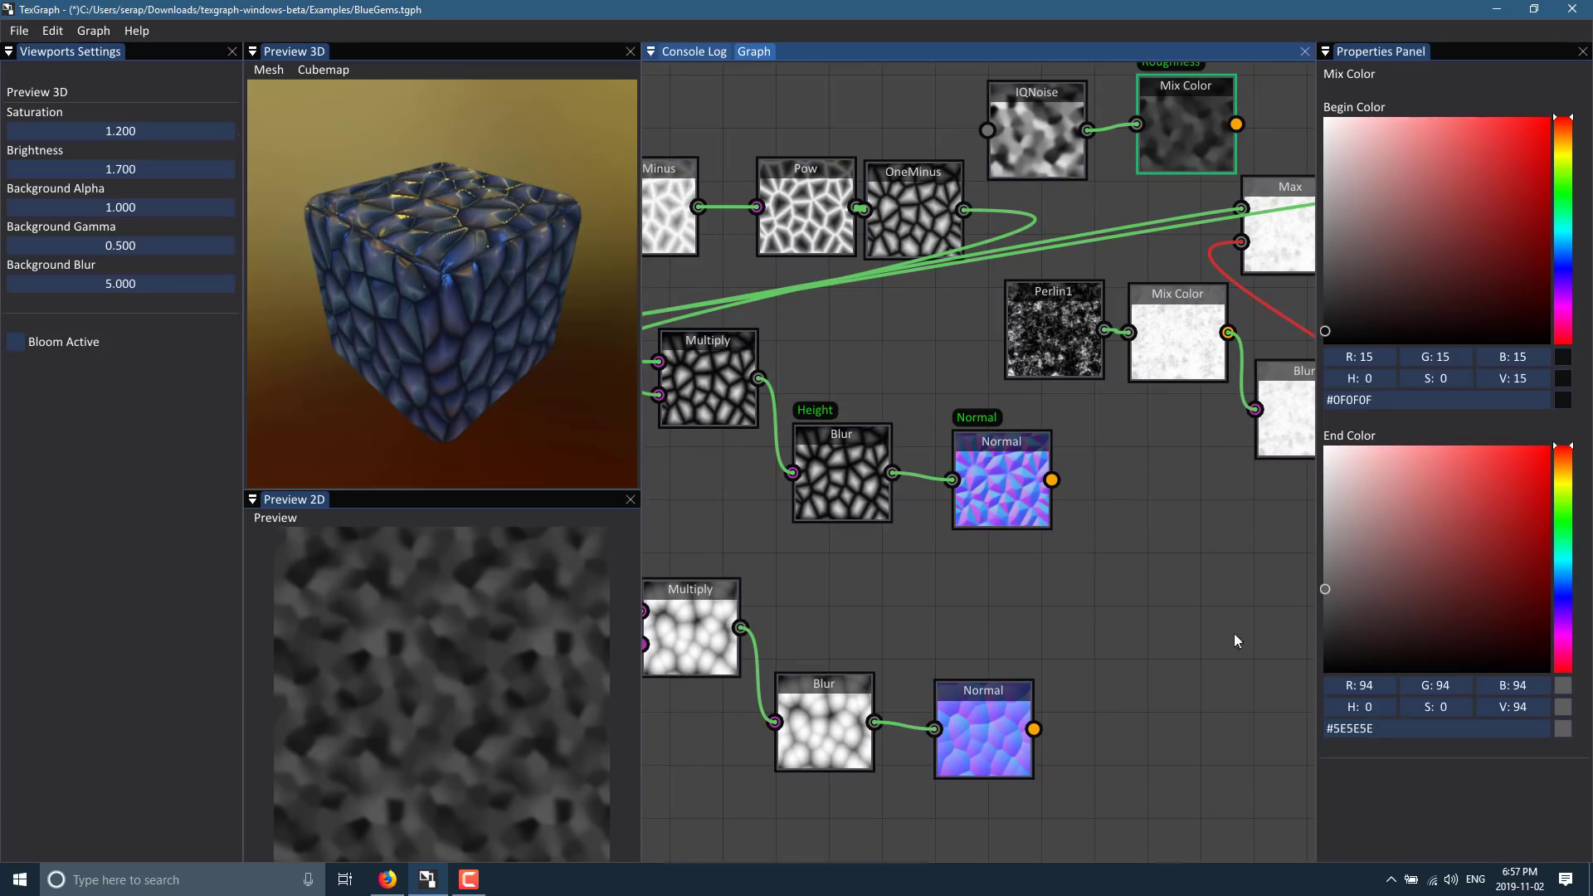
scroll(956, 627, up, 3)
scroll(774, 511, right, 3)
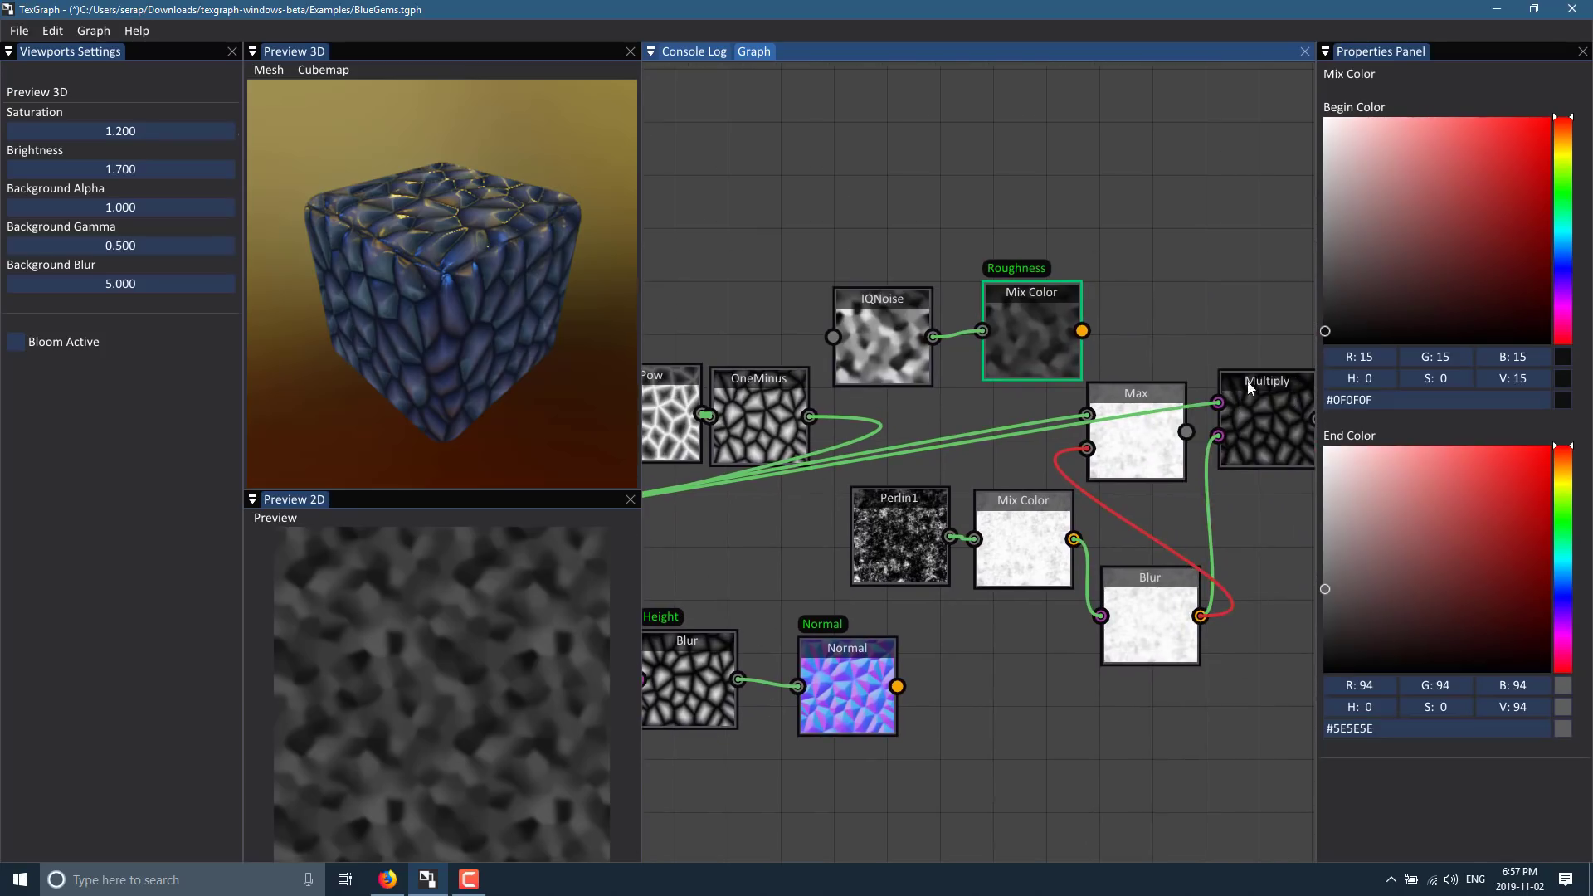
drag(1247, 381, 1102, 211)
drag(1201, 397, 1210, 360)
drag(1033, 539, 1104, 567)
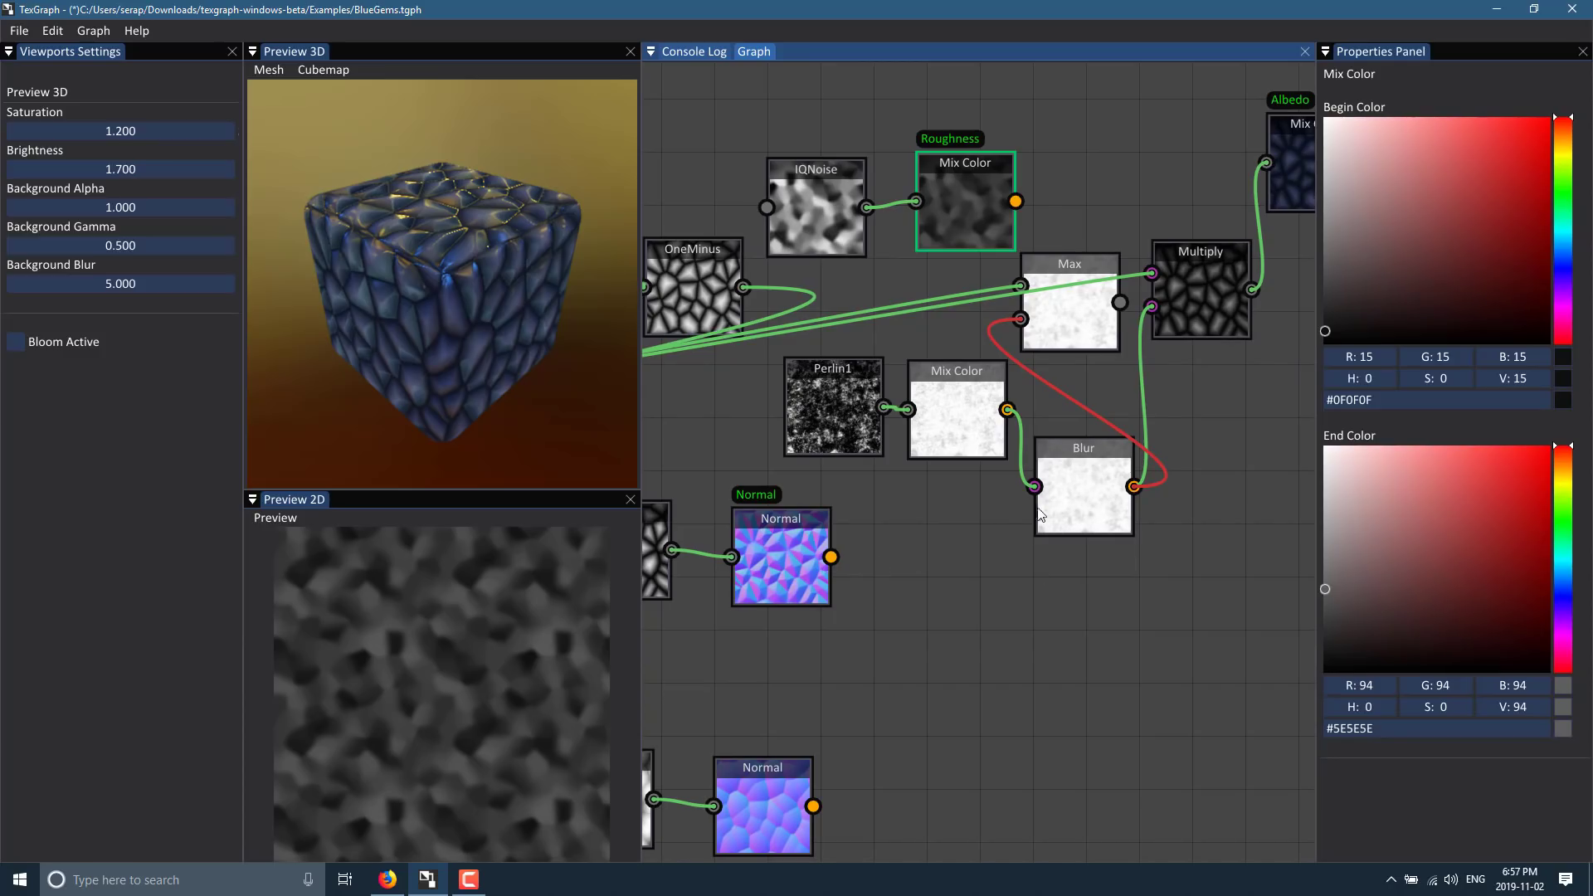
drag(1004, 536, 874, 629)
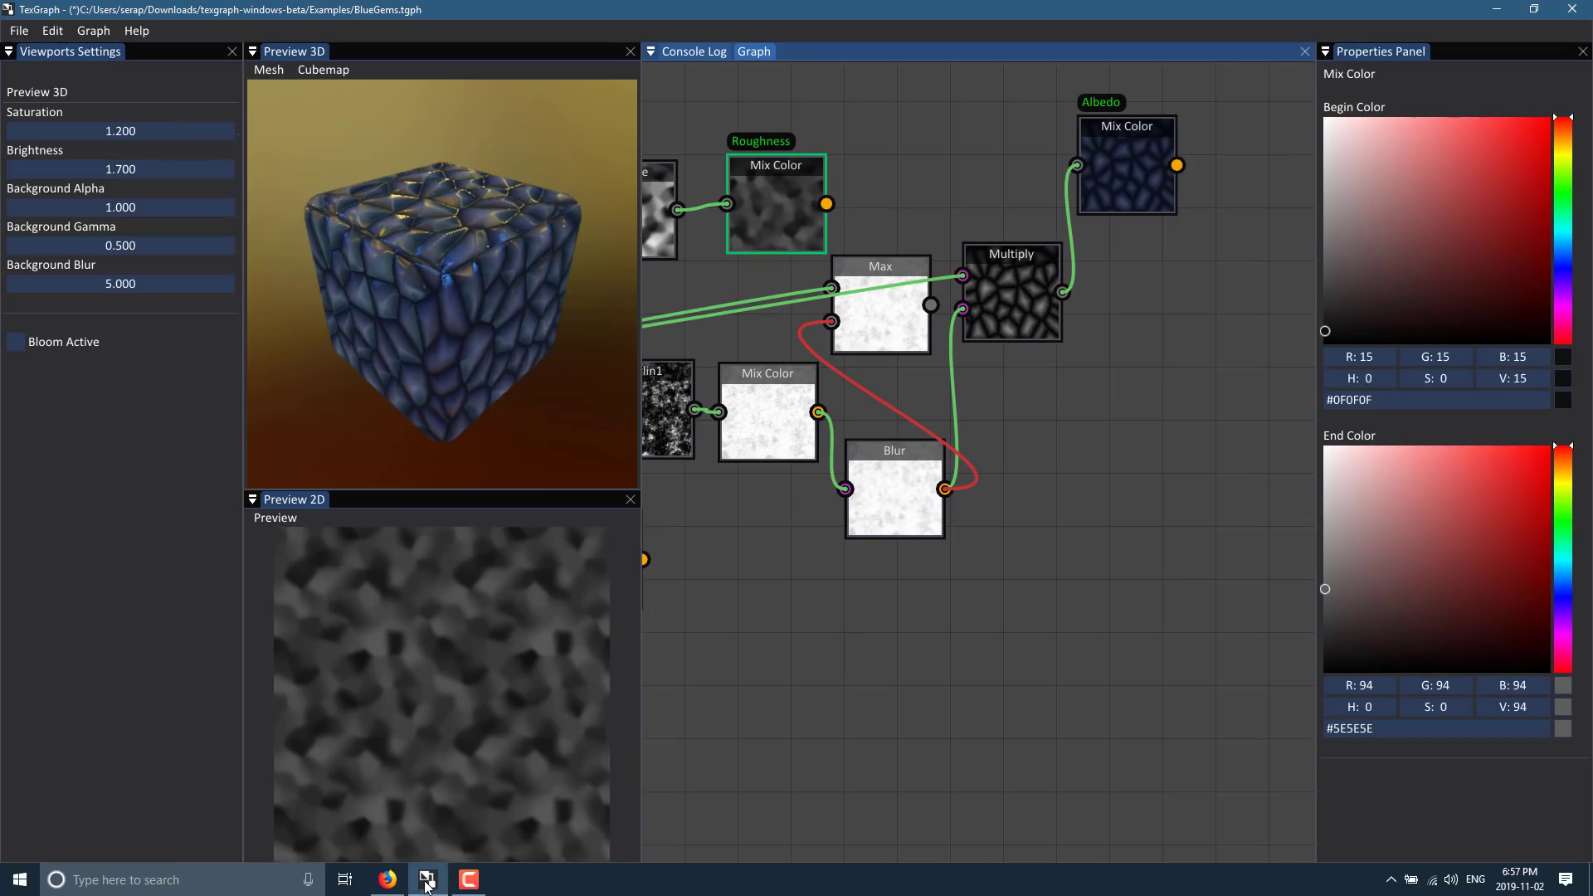
mouse_move(390, 883)
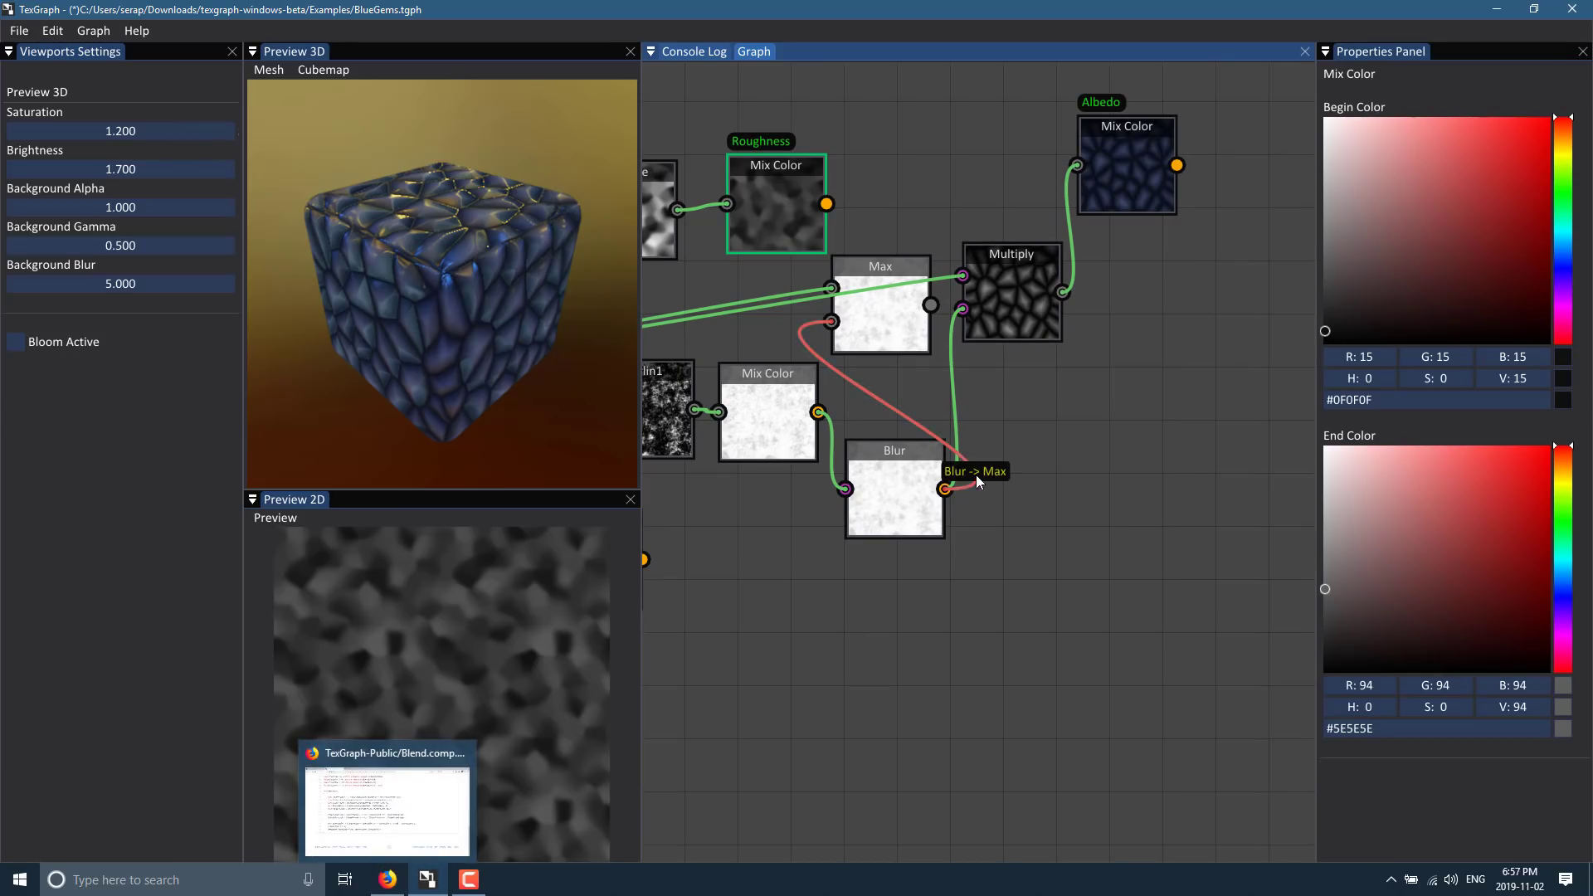
drag(837, 118, 1156, 301)
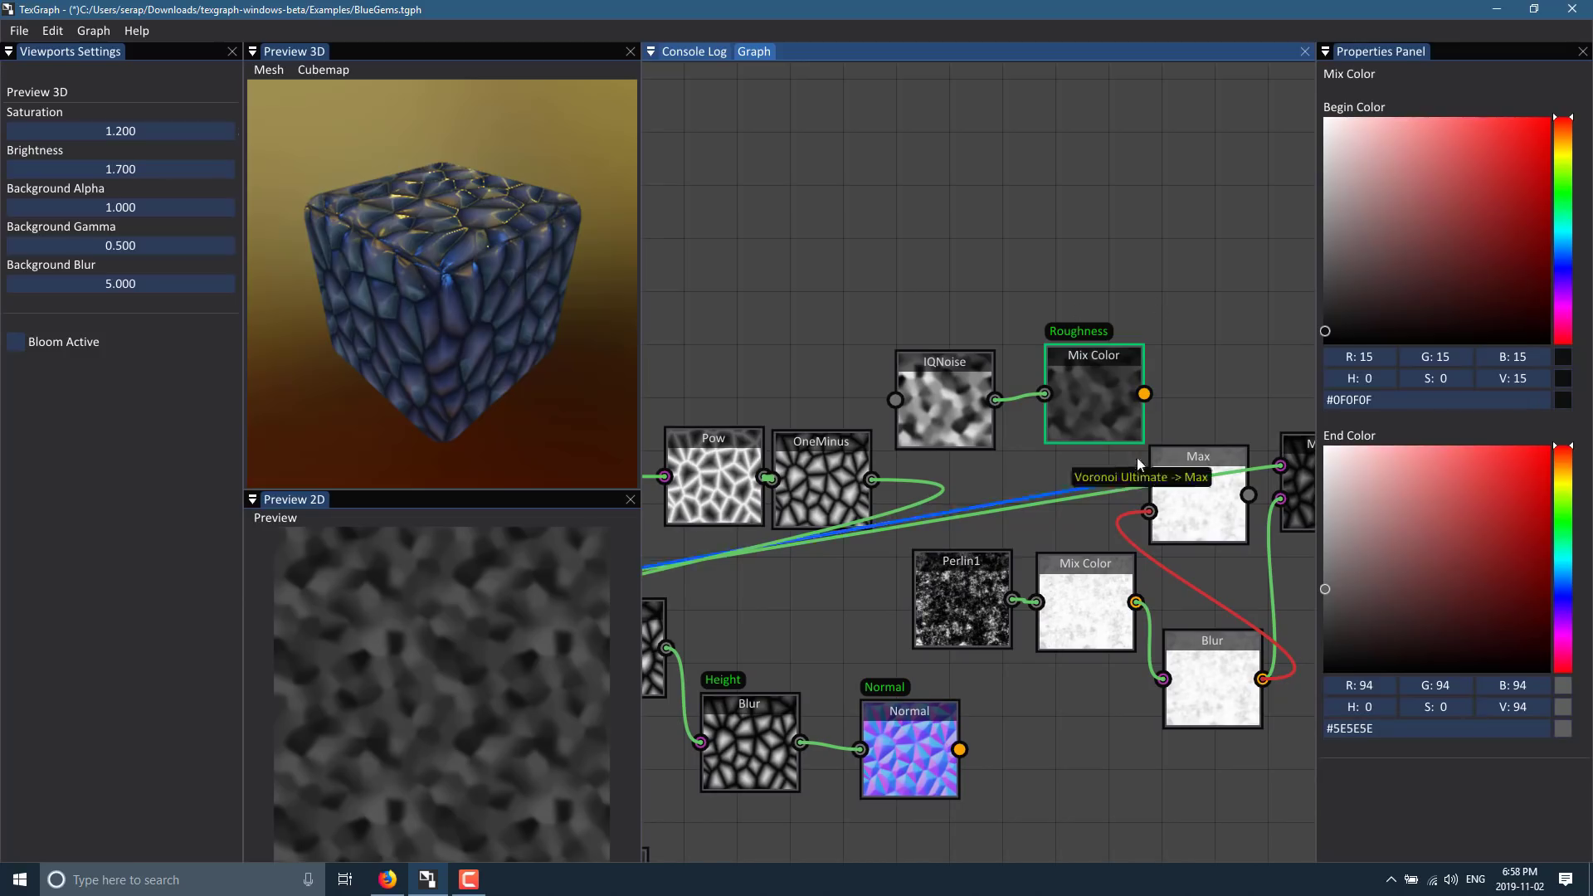
drag(1102, 351, 1098, 339)
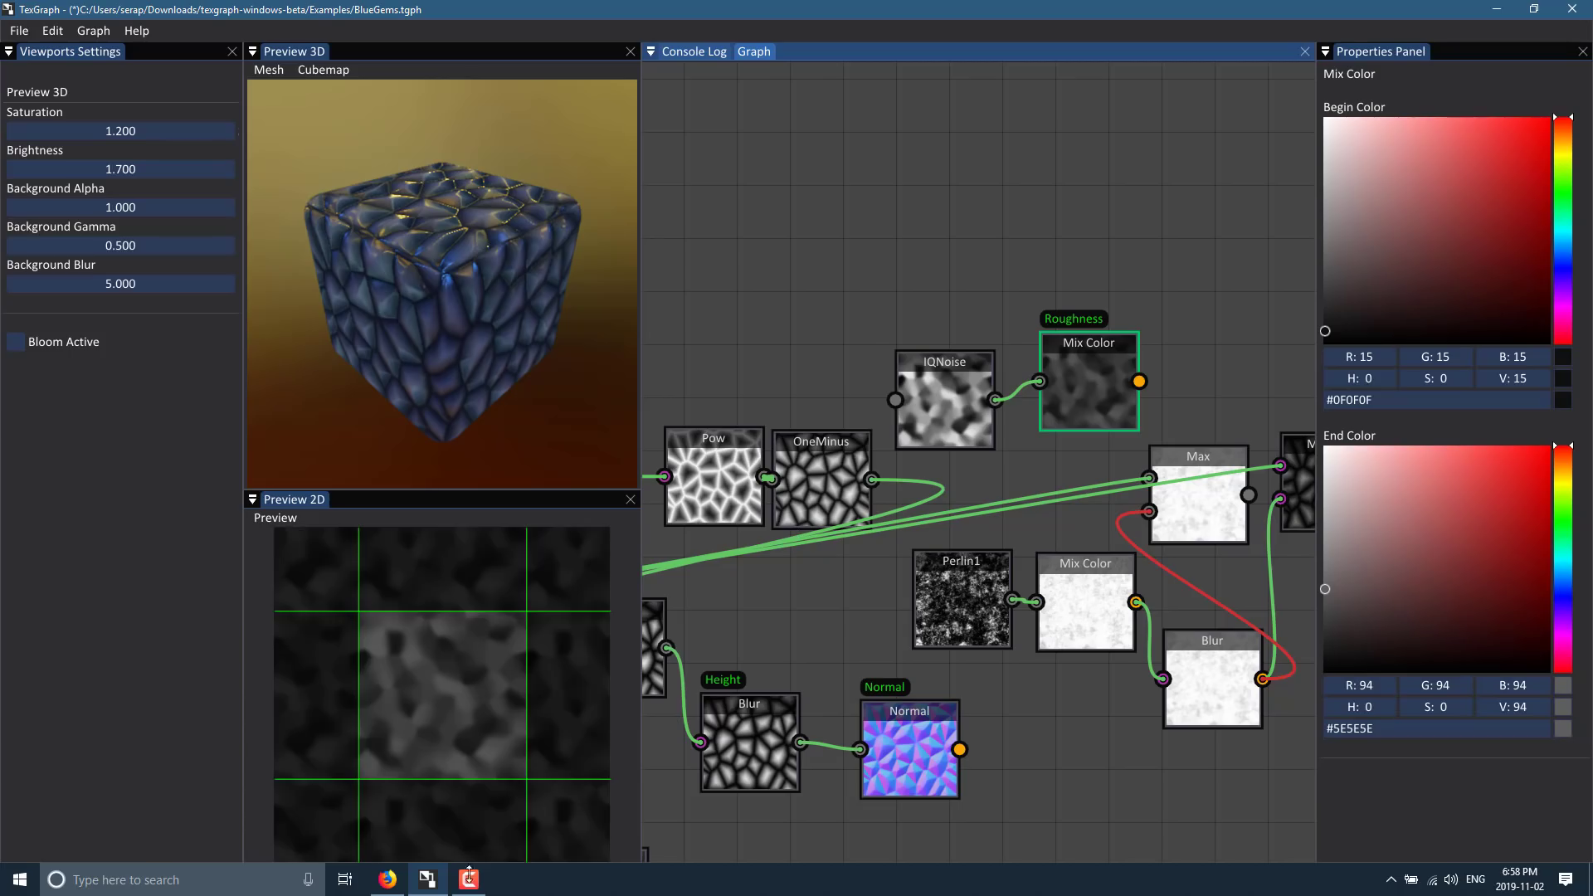
- In Firefox, look over the Material Maker YouTube video, then settle on the TexGraph itch.io page
click(388, 879)
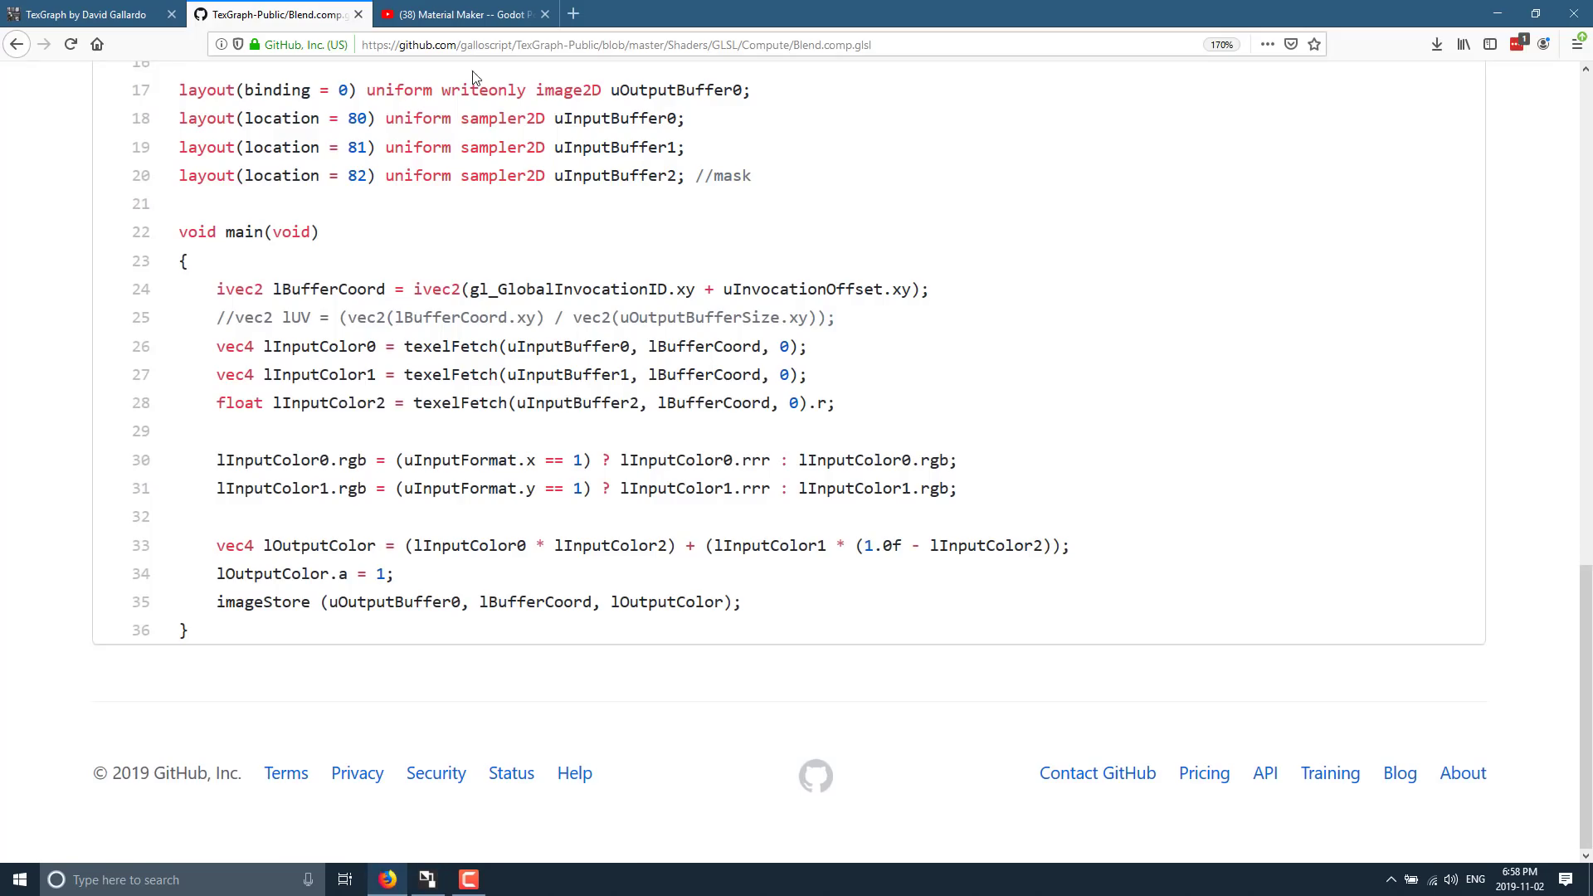
click(460, 14)
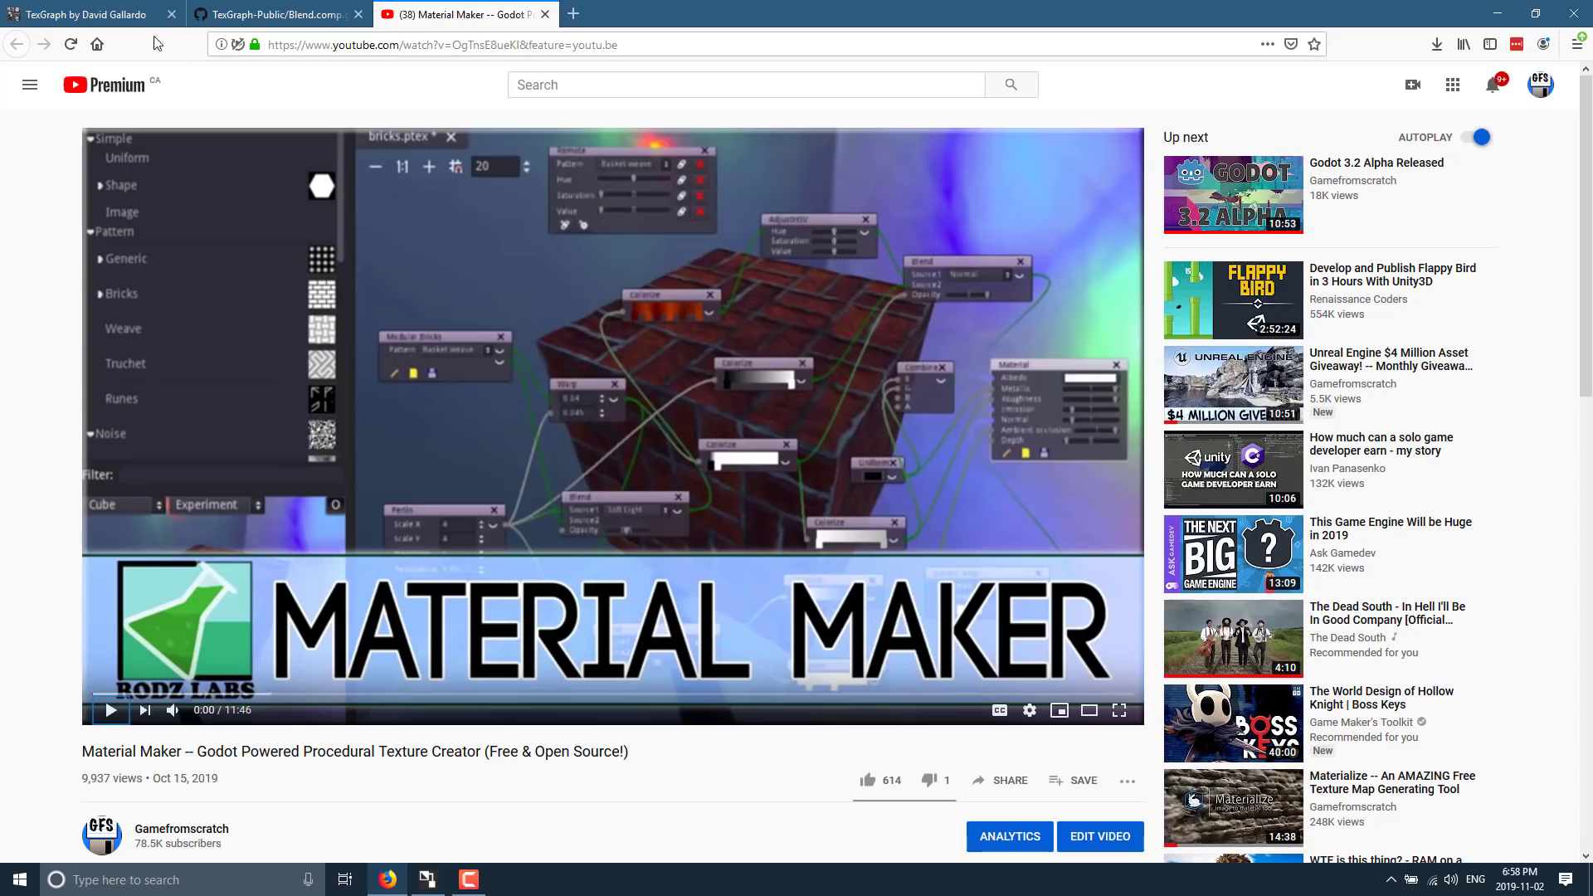
click(124, 21)
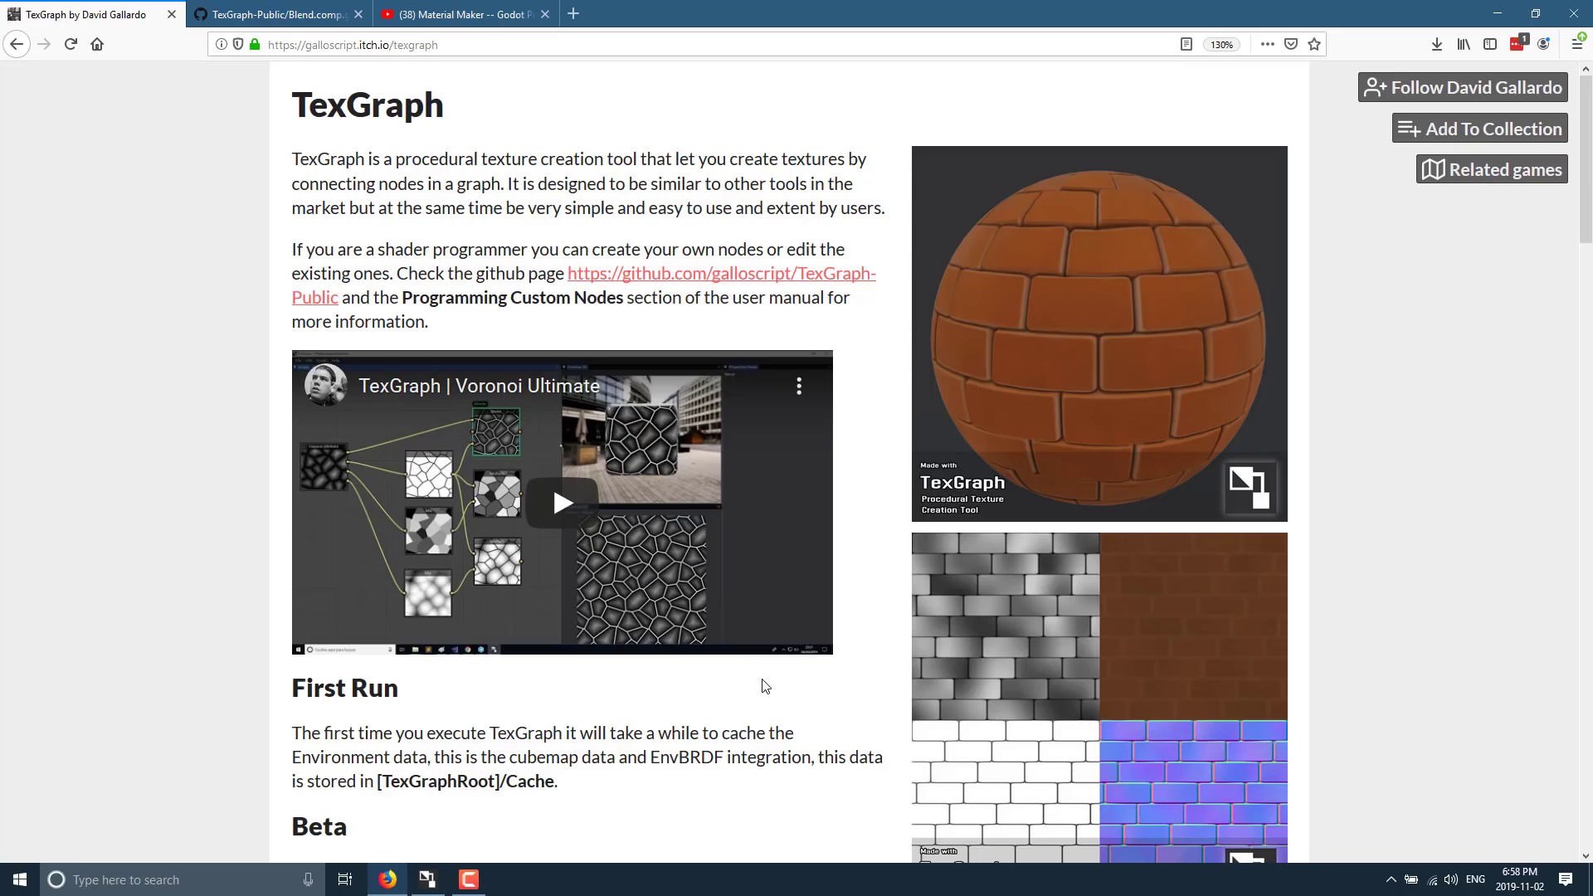
scroll(765, 687, down, 5)
scroll(765, 686, up, 5)
click(460, 15)
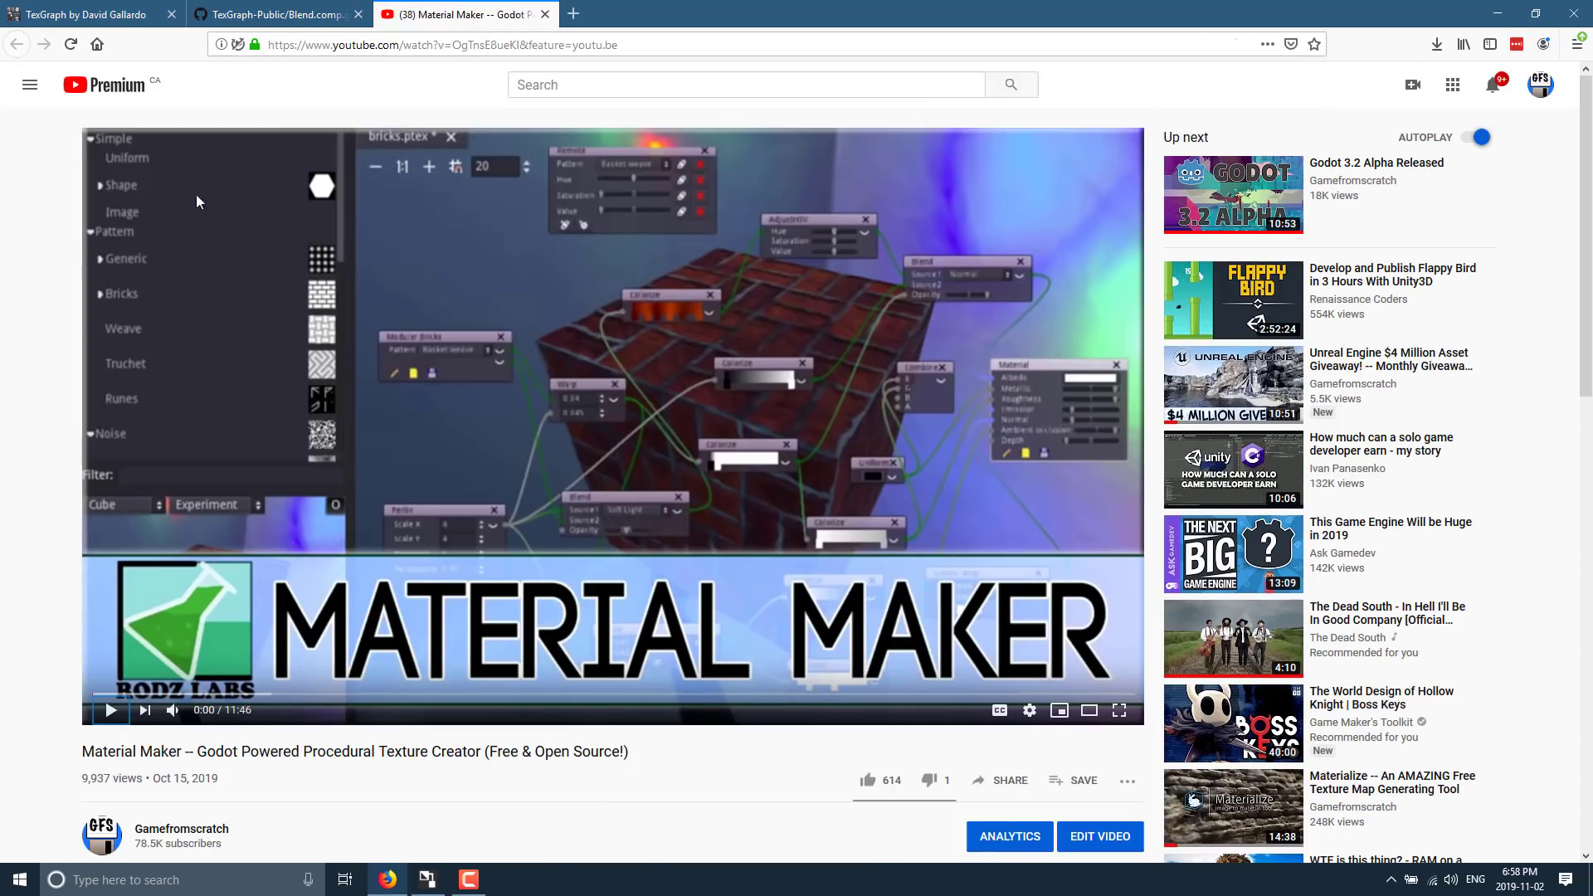
click(98, 15)
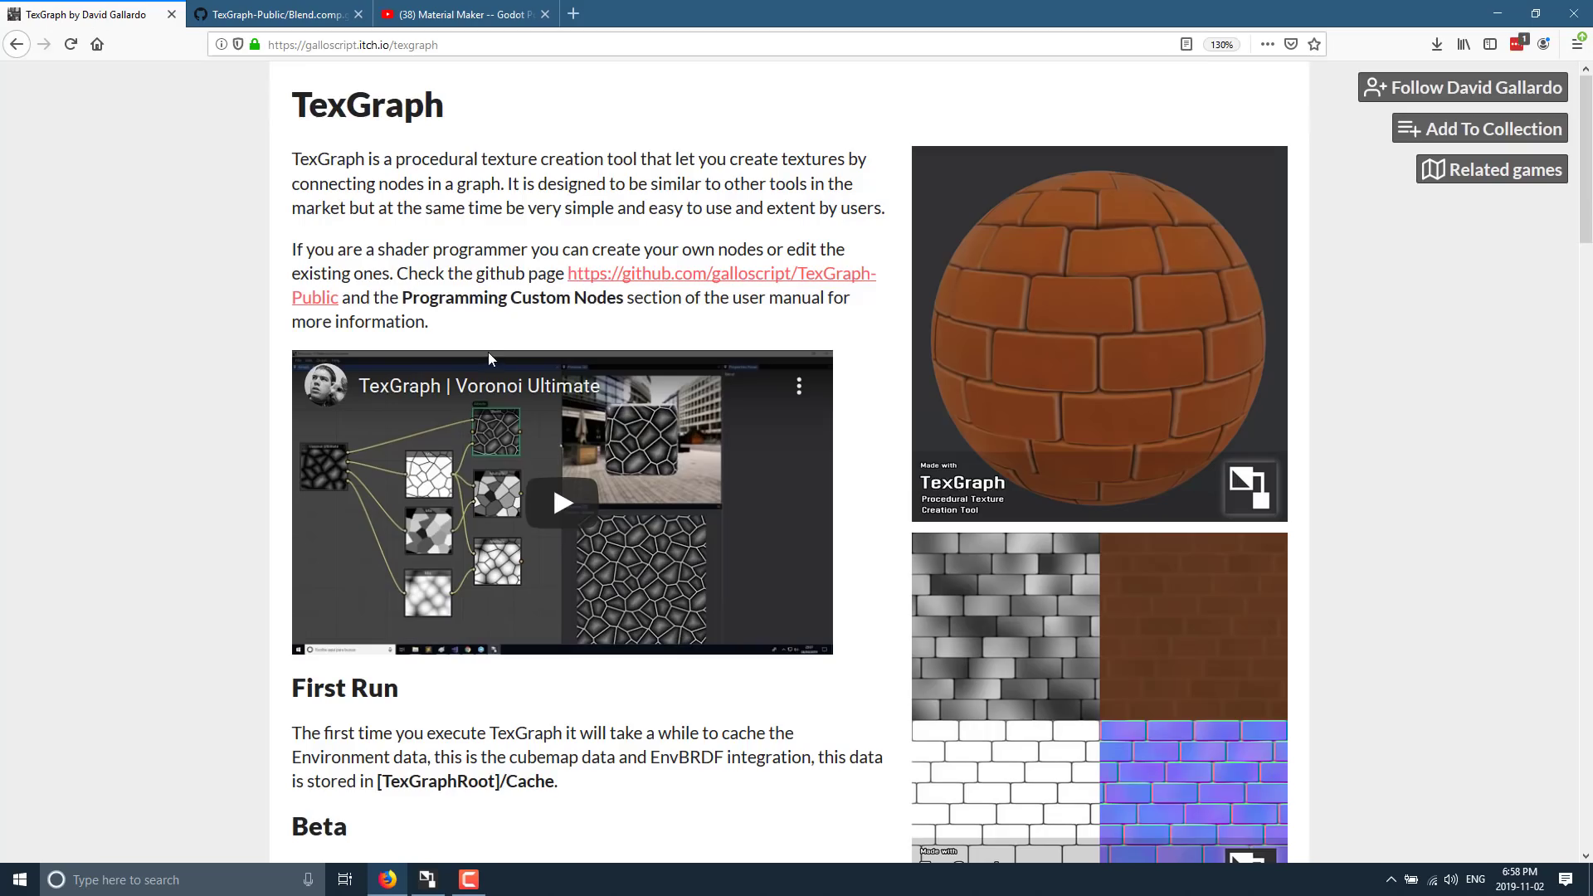